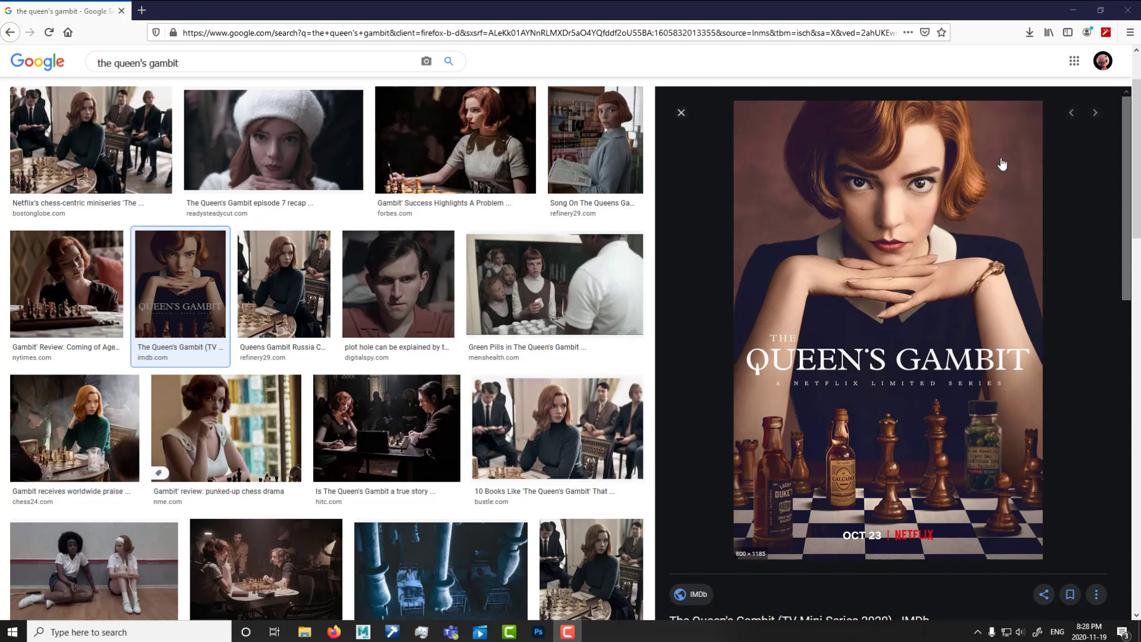
Step: Minimize Firefox after viewing The Queen's Gambit poster reference
left_click(1073, 10)
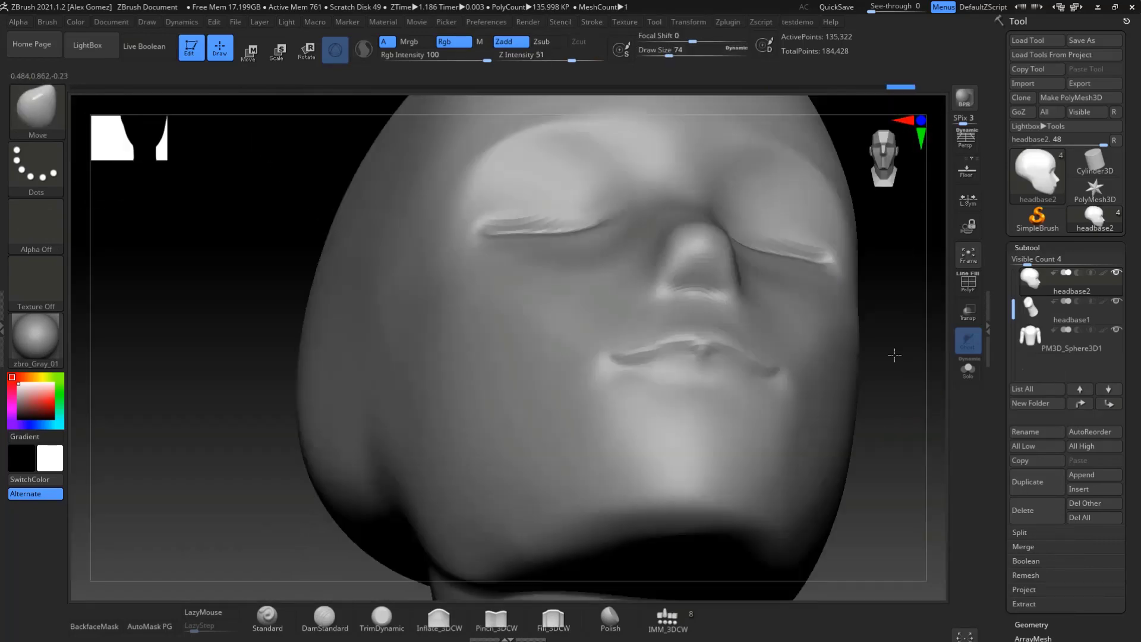
Step: Turn the head to a front view and smooth the nose surface
left_click_drag(895, 356, 828, 468)
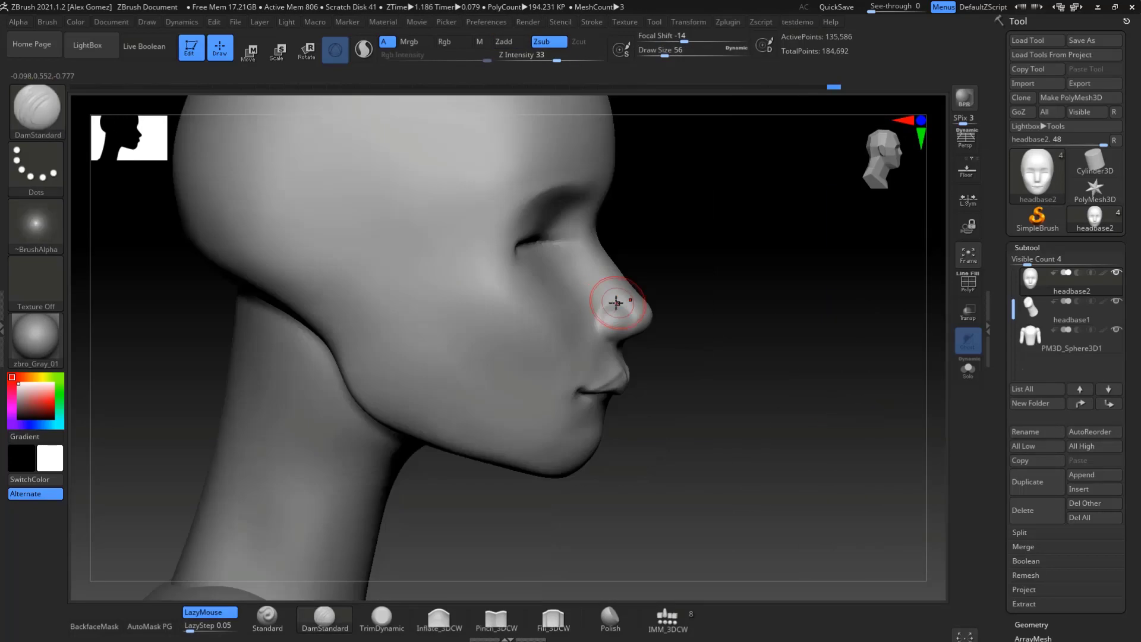
left_click_drag(617, 303, 803, 250)
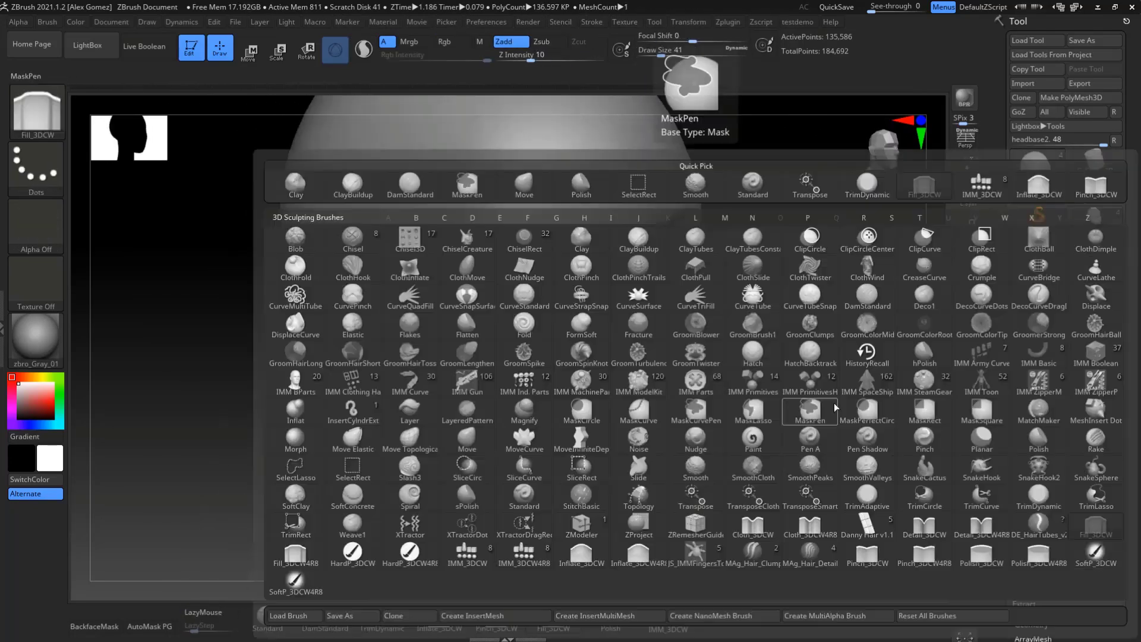
key("shift")
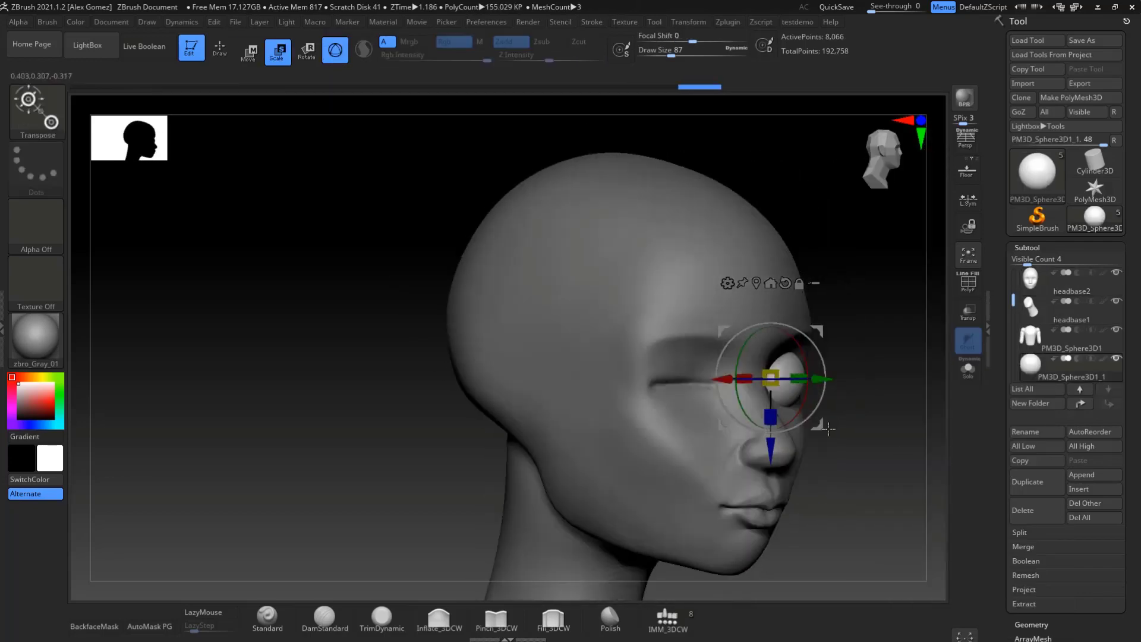
Step: Push the cheek and jaw outward to widen the head
left_click_drag(817, 411, 698, 434)
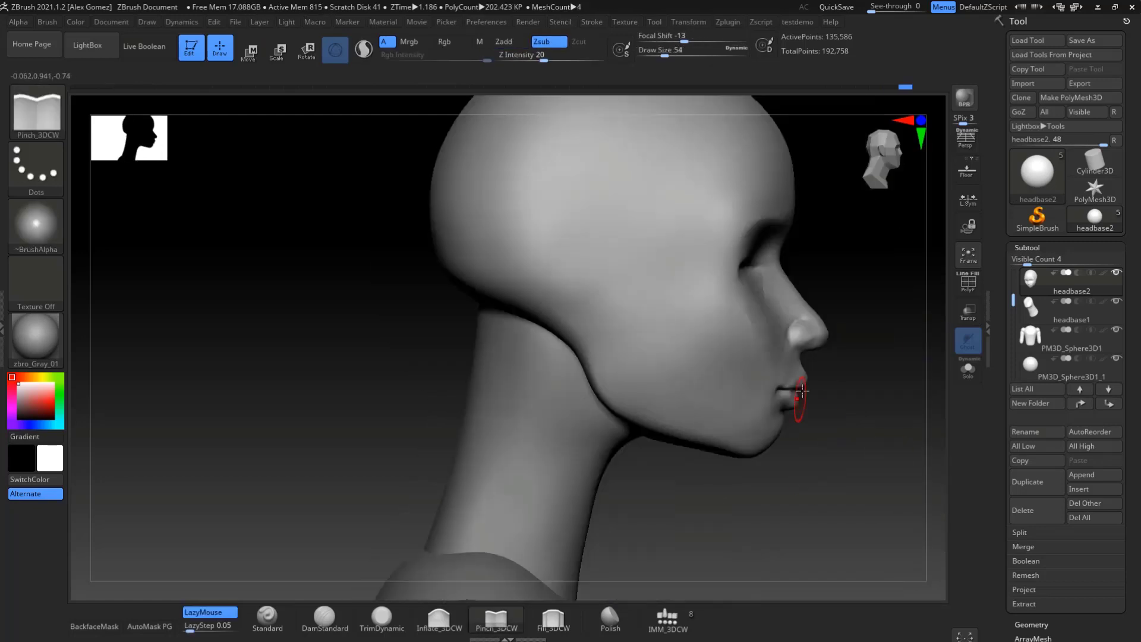
left_click_drag(816, 415, 514, 93)
left_click_drag(895, 93, 860, 428)
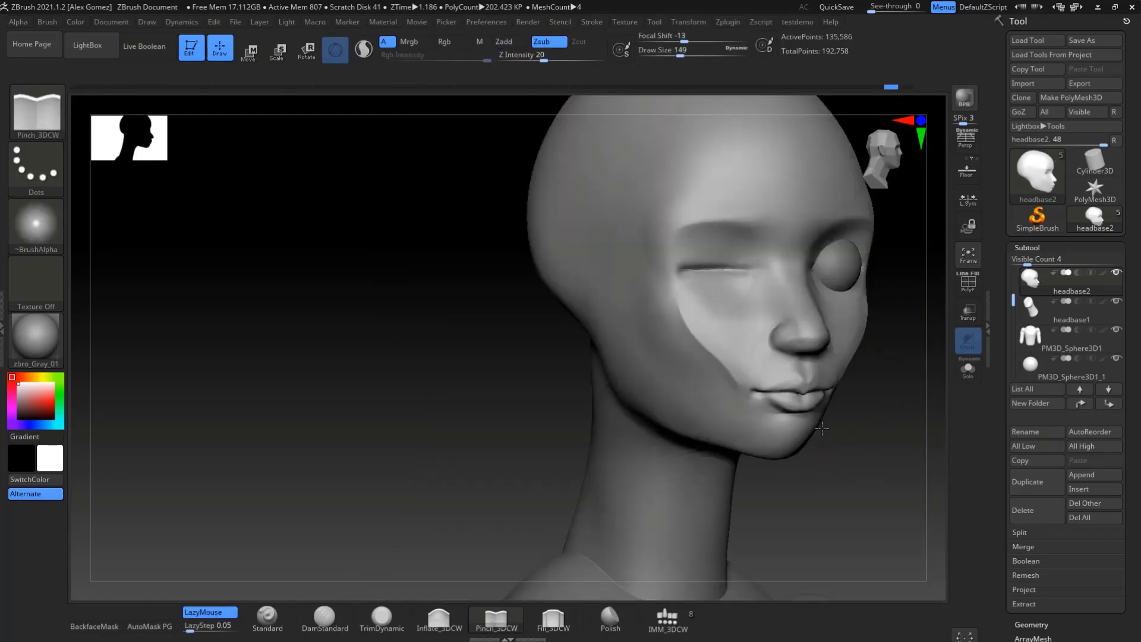
key("b")
key("m")
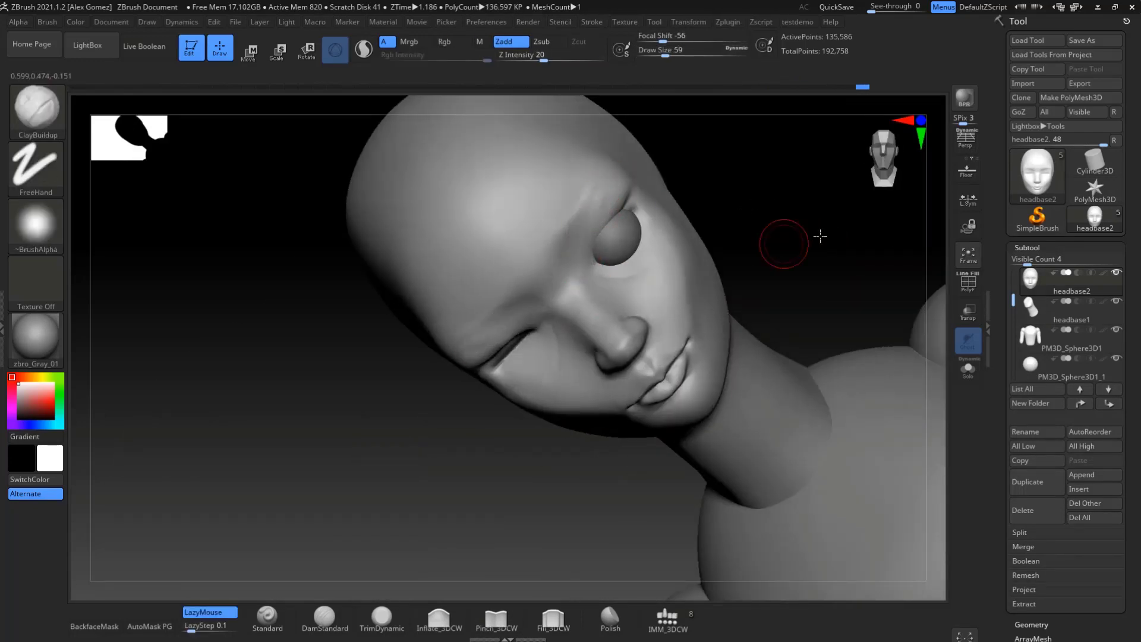
Step: Shape the eyelids around the eyeball with the Move and ClayBuildup brushes
mouse_move(820, 235)
left_mouse_down()
mouse_move(786, 292)
mouse_move(537, 238)
left_mouse_up()
key("b")
key("m")
key("v")
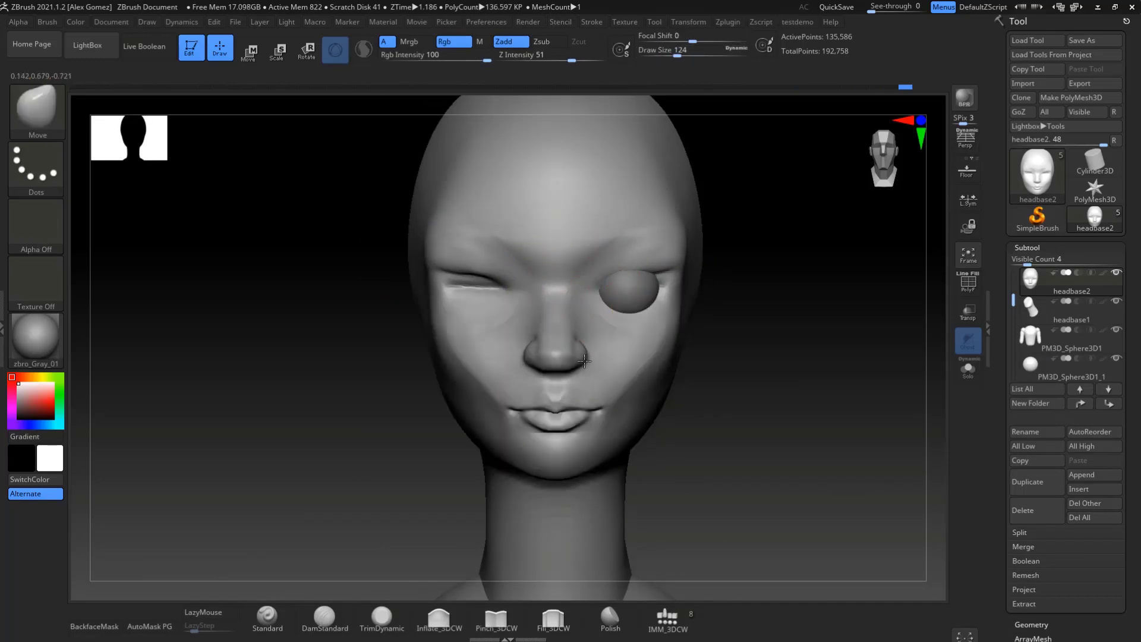
left_click_drag(671, 345, 757, 262)
key("b")
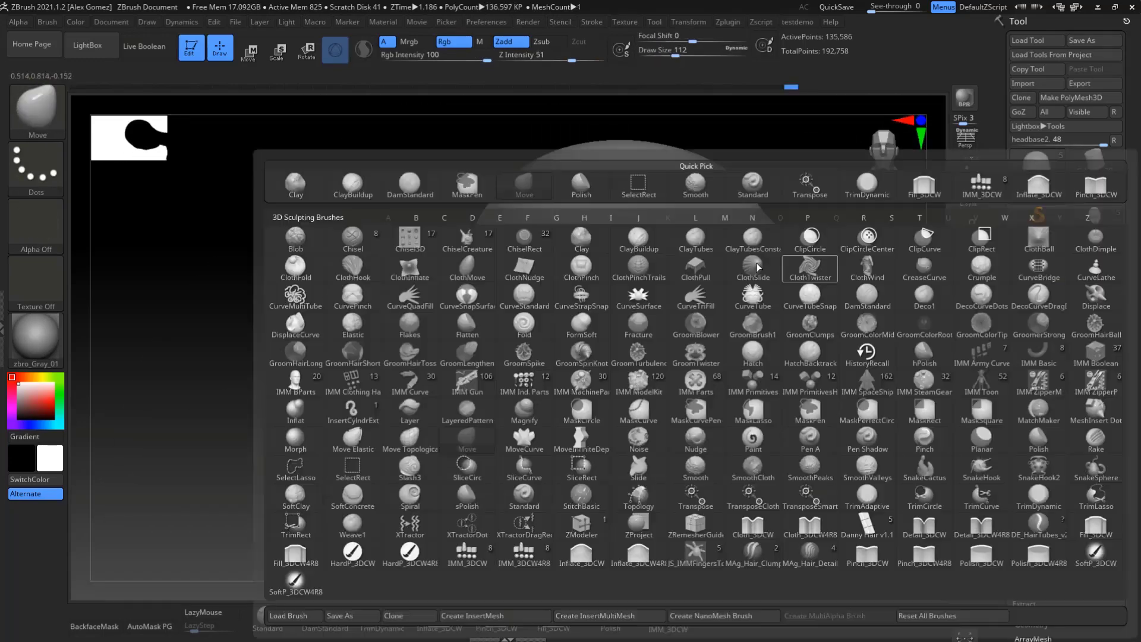
key("c")
key("b")
Step: Adjust the eyelid forms with the Move brush from front and three-quarter views
mouse_move(709, 326)
left_mouse_down()
mouse_move(785, 319)
mouse_move(815, 333)
mouse_move(738, 306)
left_mouse_up()
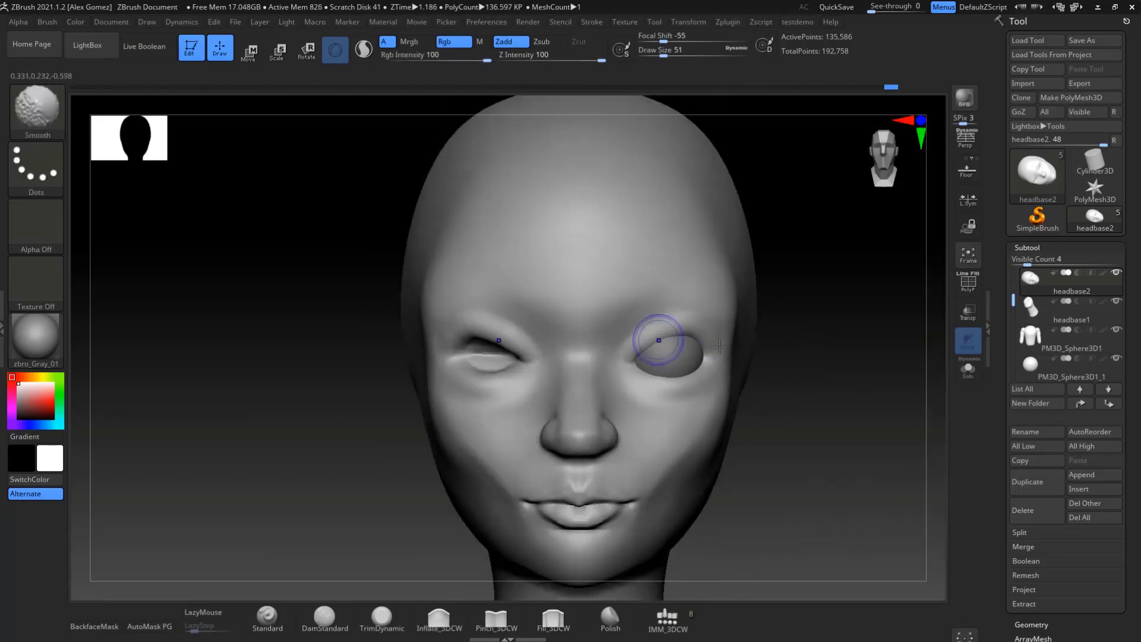
key("b")
key("m")
key("v")
mouse_move(626, 368)
left_mouse_down()
mouse_move(644, 323)
mouse_move(801, 455)
left_mouse_up()
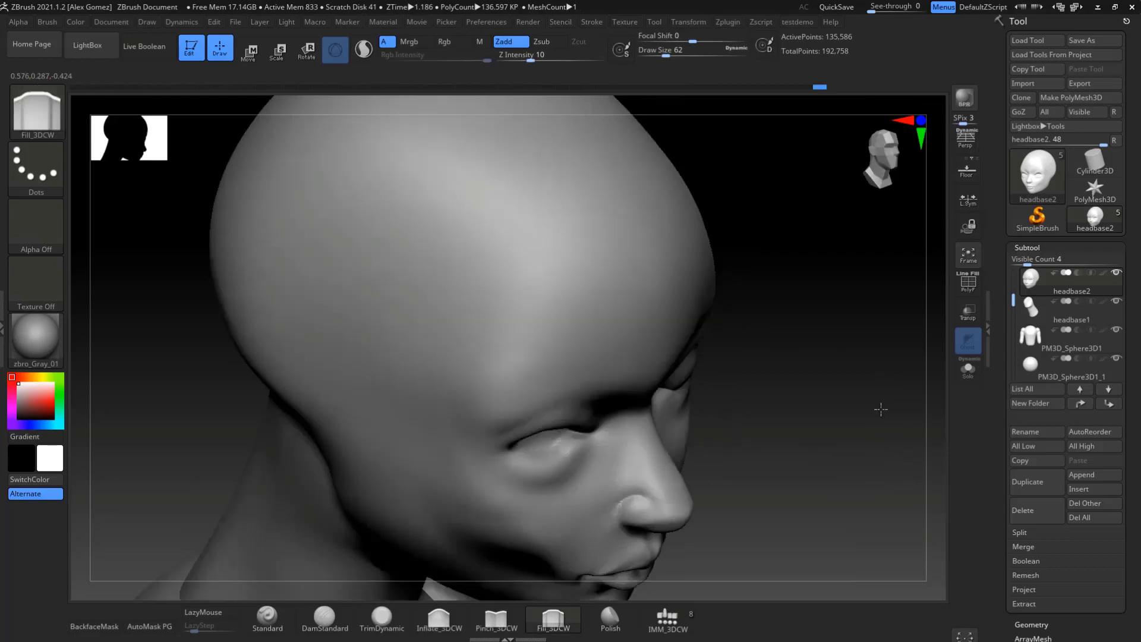
left_click_drag(878, 408, 909, 323)
key("b")
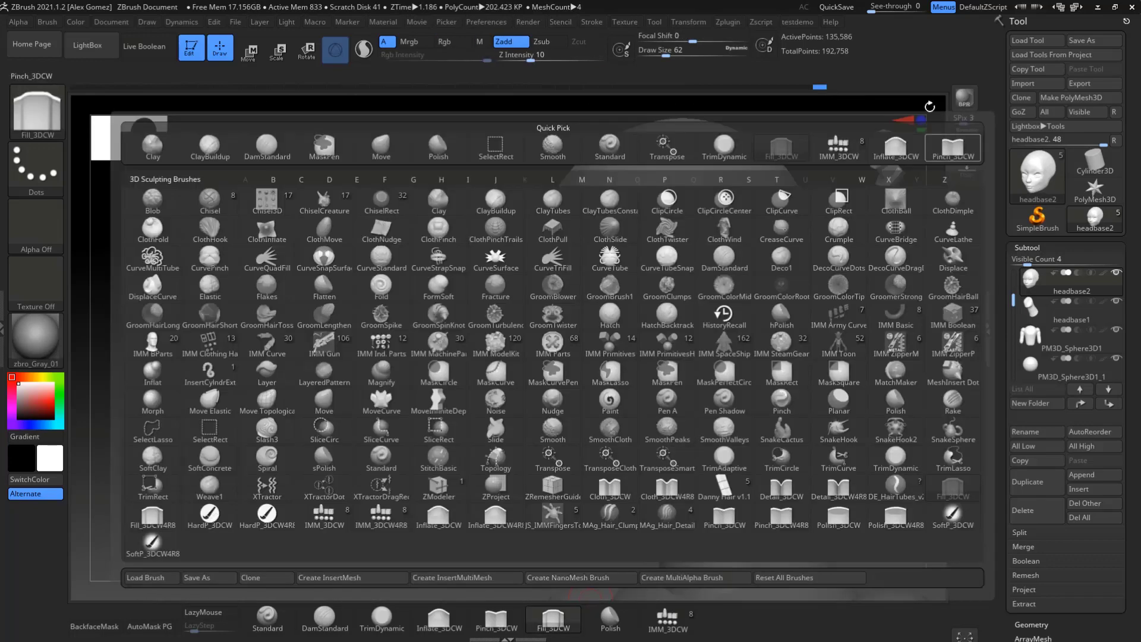
key("m")
key("v")
Step: Crease the eyelid edges with Pinch_3DCW and smooth them
mouse_move(735, 331)
left_mouse_down()
mouse_move(804, 361)
mouse_move(840, 311)
mouse_move(602, 292)
mouse_move(851, 306)
mouse_move(635, 319)
left_mouse_up()
key("b")
key("p")
key("i")
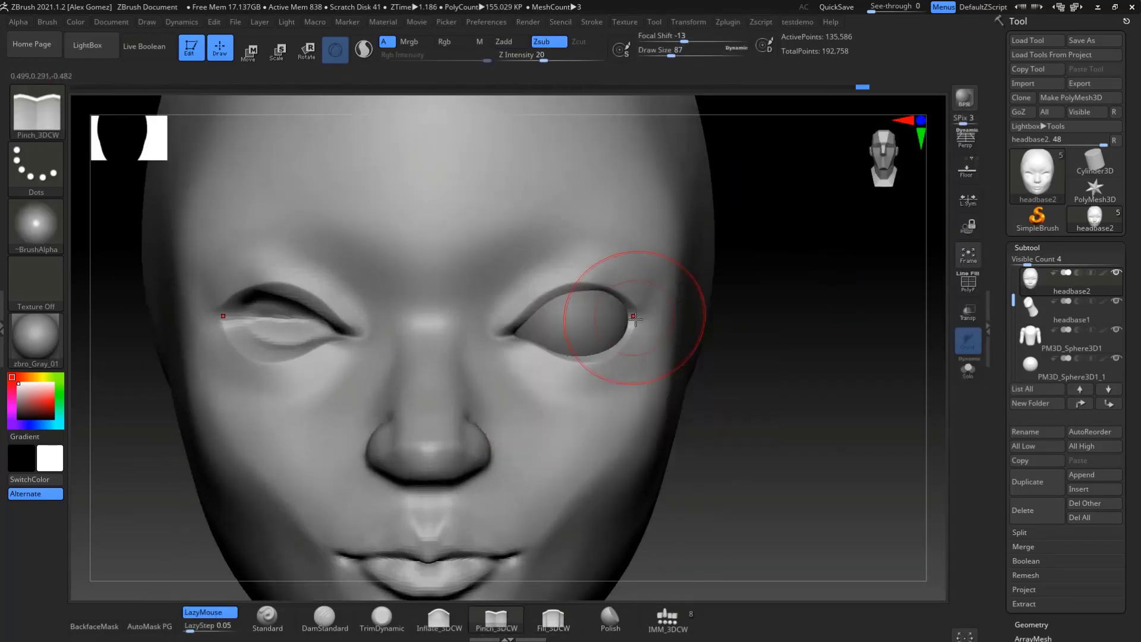
mouse_move(743, 380)
left_mouse_down()
mouse_move(845, 387)
mouse_move(953, 223)
mouse_move(628, 275)
left_mouse_up()
key("b")
key("p")
key("i")
left_click_drag(835, 392, 792, 266)
left_click_drag(954, 217, 692, 382, "shift")
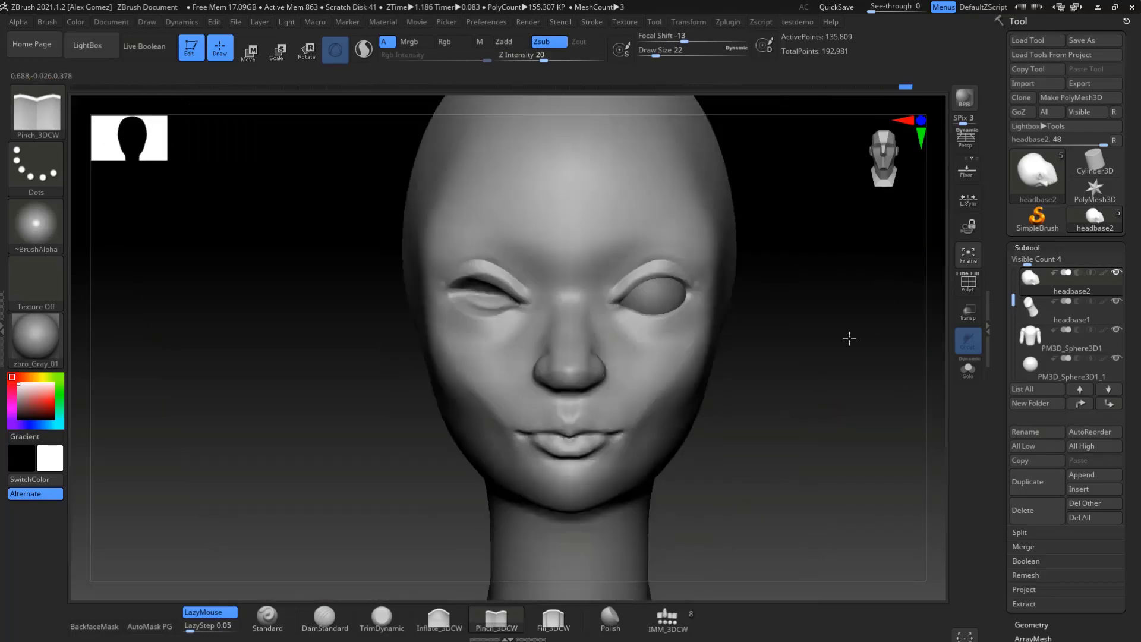
key("space")
Step: Sharpen the lid creases with Pinch_3DCW and nudge them with Move
mouse_move(614, 481)
left_mouse_down()
mouse_move(866, 357)
mouse_move(637, 412)
left_mouse_up()
key("space")
key("b")
key("p")
key("i")
mouse_move(590, 376)
left_mouse_down()
mouse_move(741, 406)
mouse_move(585, 382)
mouse_move(543, 319)
mouse_move(642, 235)
left_mouse_up()
key("b")
key("m")
key("v")
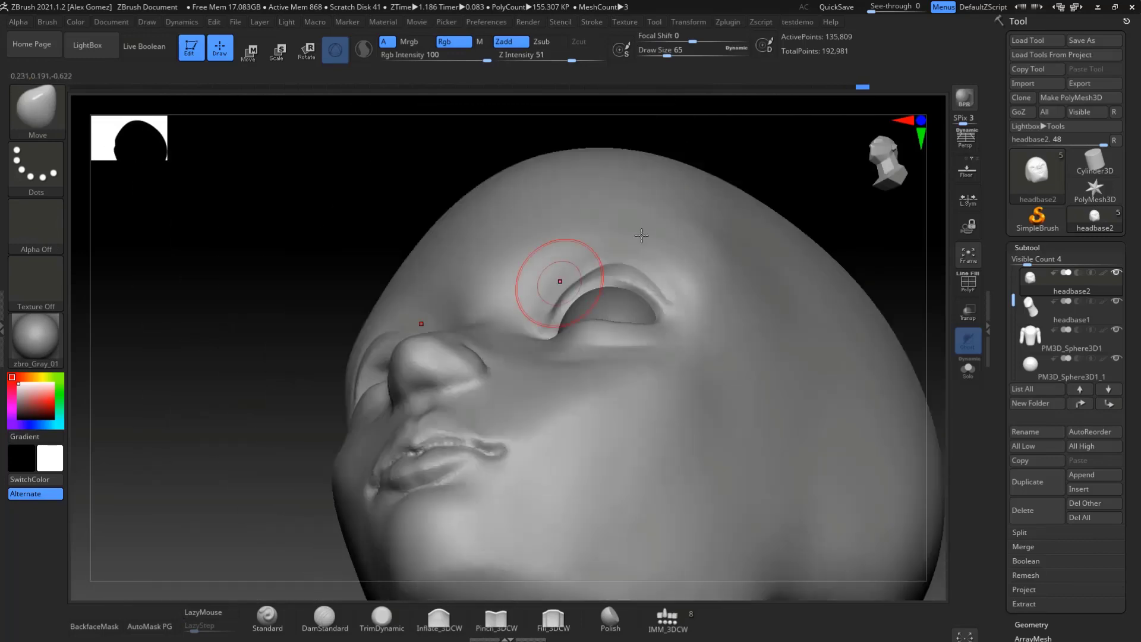
Step: Build up the cheeks and lips with Fill_3DCW, checking from several angles
key("b")
key("f")
key("i")
left_click_drag(593, 186, 577, 167)
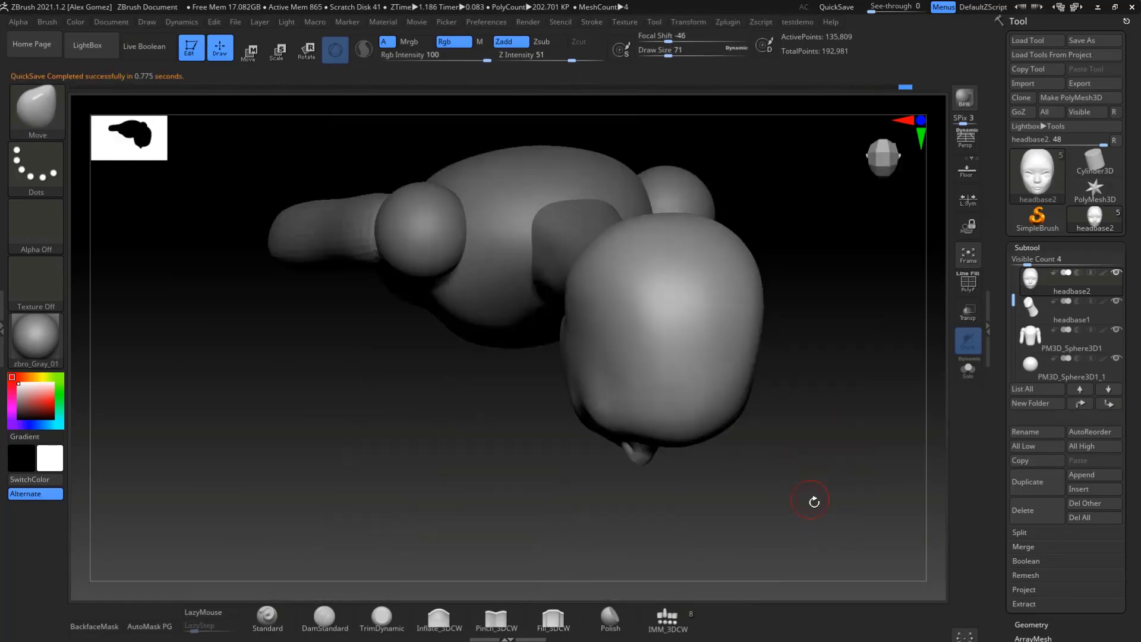
left_click_drag(814, 502, 675, 373)
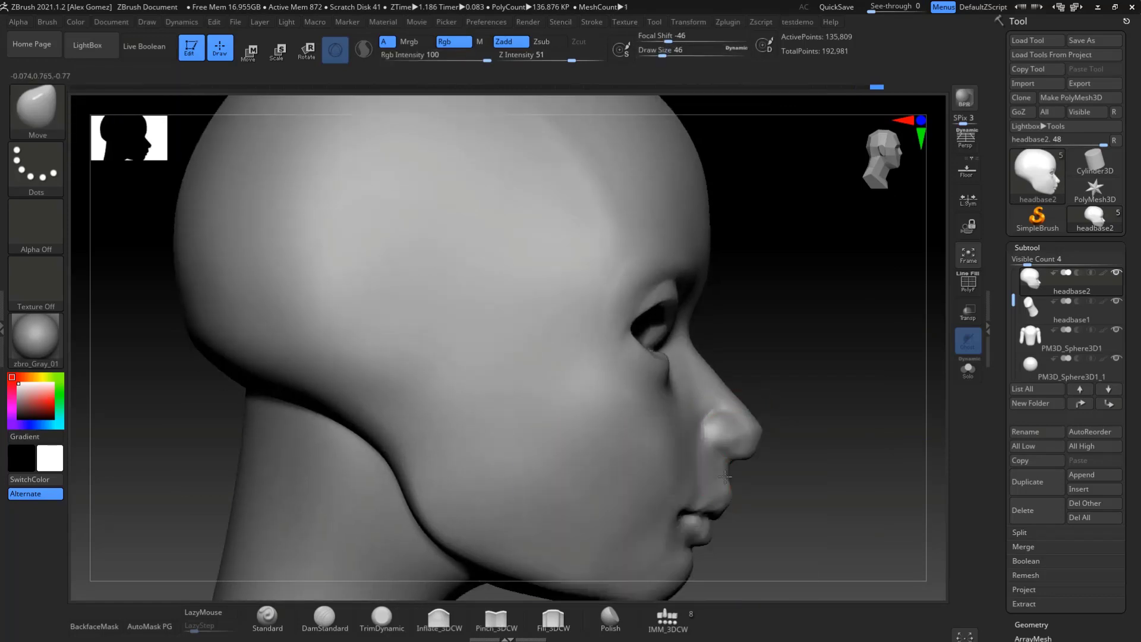
right_click_drag(725, 476, 668, 398)
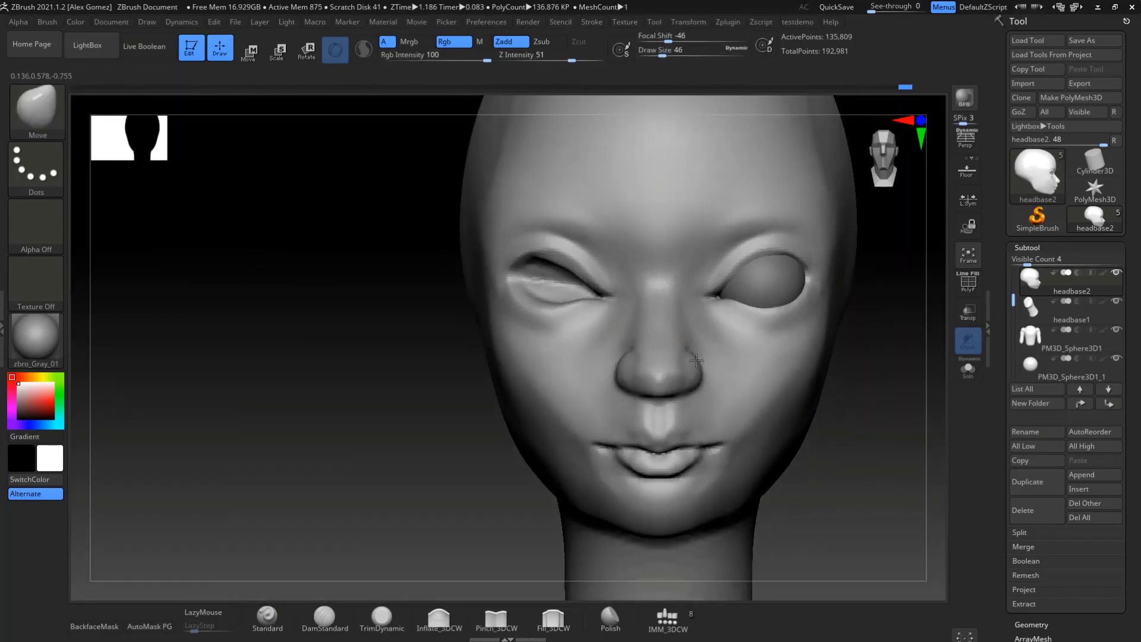
right_click_drag(866, 471, 657, 458)
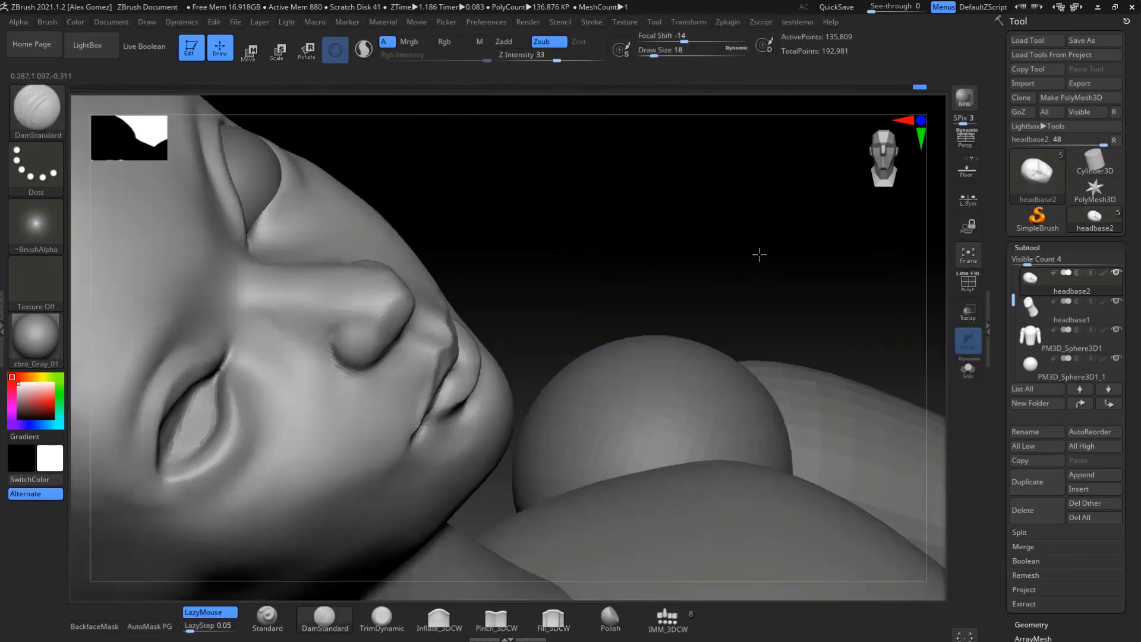
right_click_drag(759, 255, 773, 320)
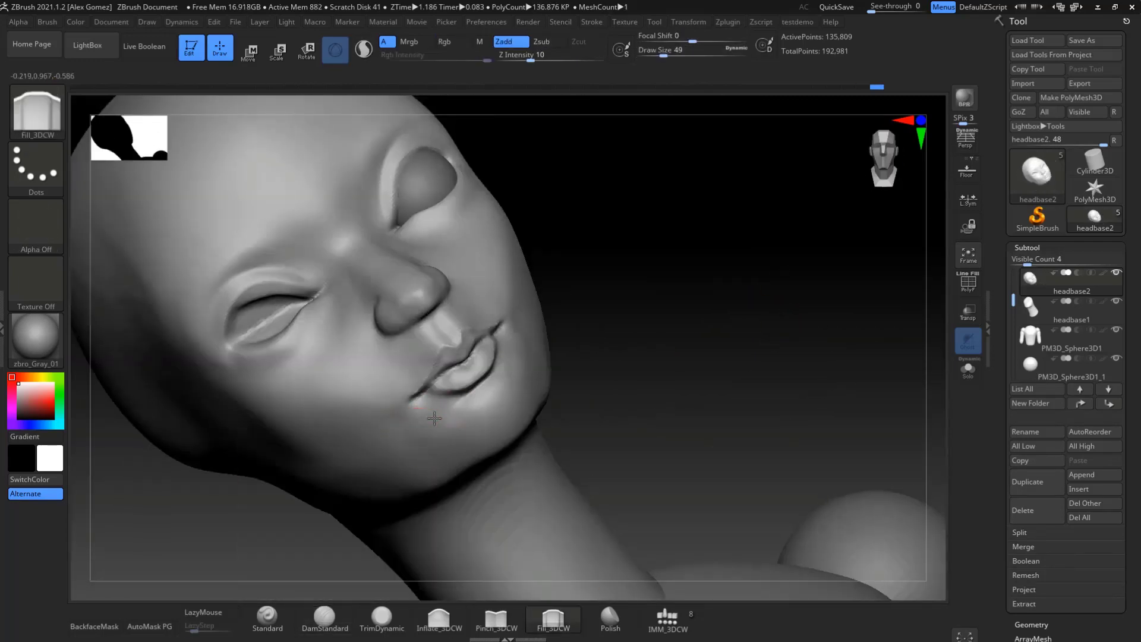
mouse_move(434, 418)
right_mouse_down()
mouse_move(777, 242)
mouse_move(535, 242)
mouse_move(845, 471)
right_mouse_up()
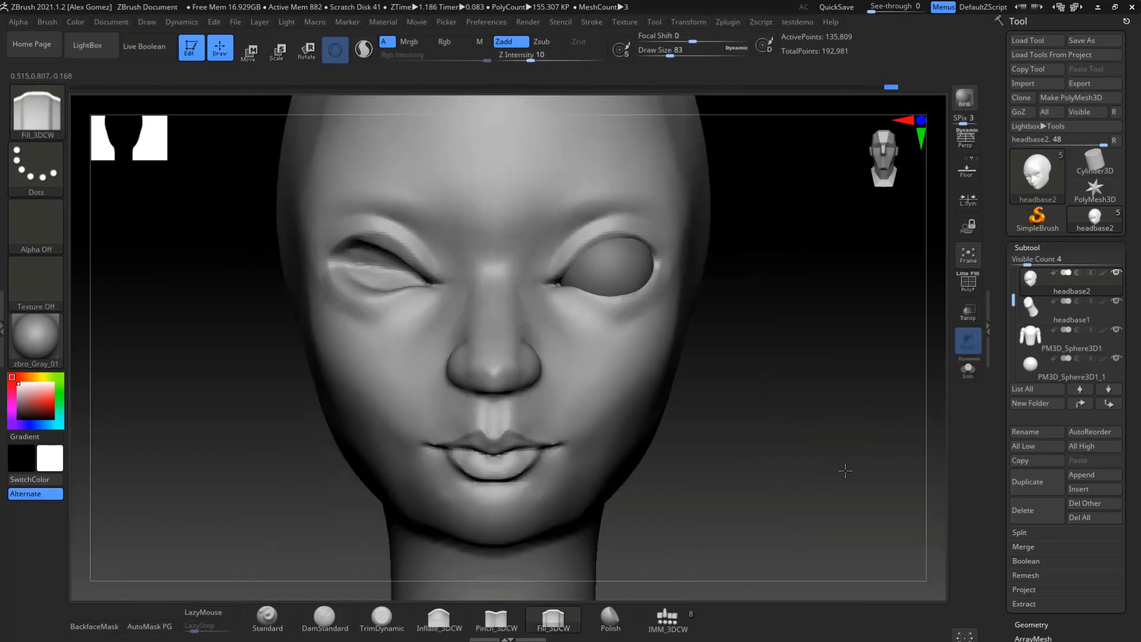
Step: Mirror the eyeball subtool into the other socket with SubTool Master
left_click(1070, 377)
left_click(727, 22)
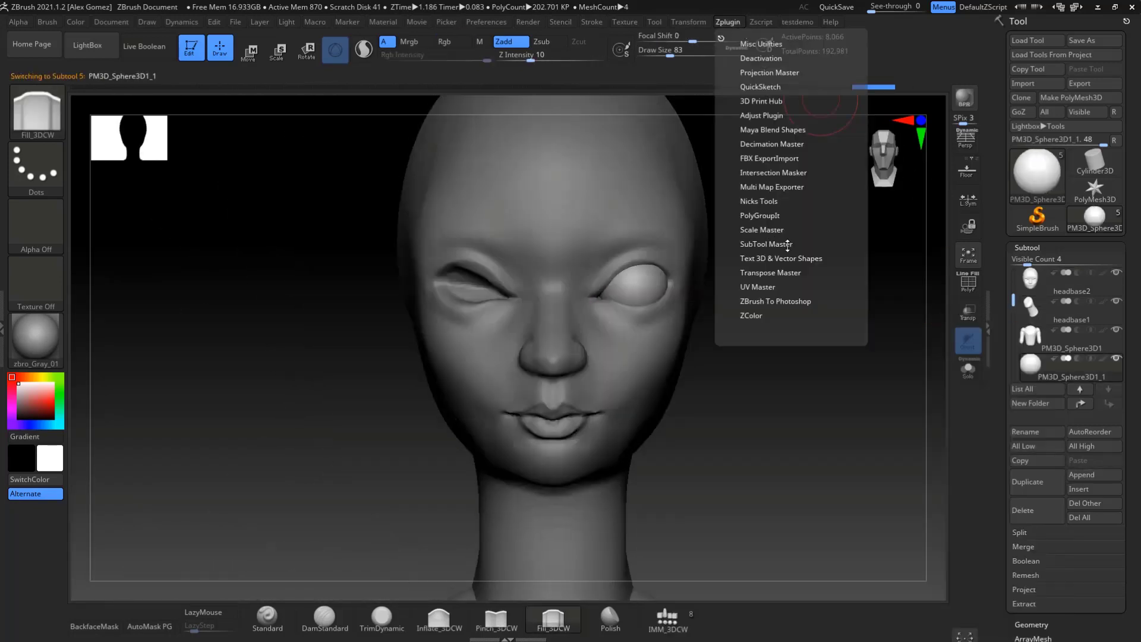
left_click(787, 244)
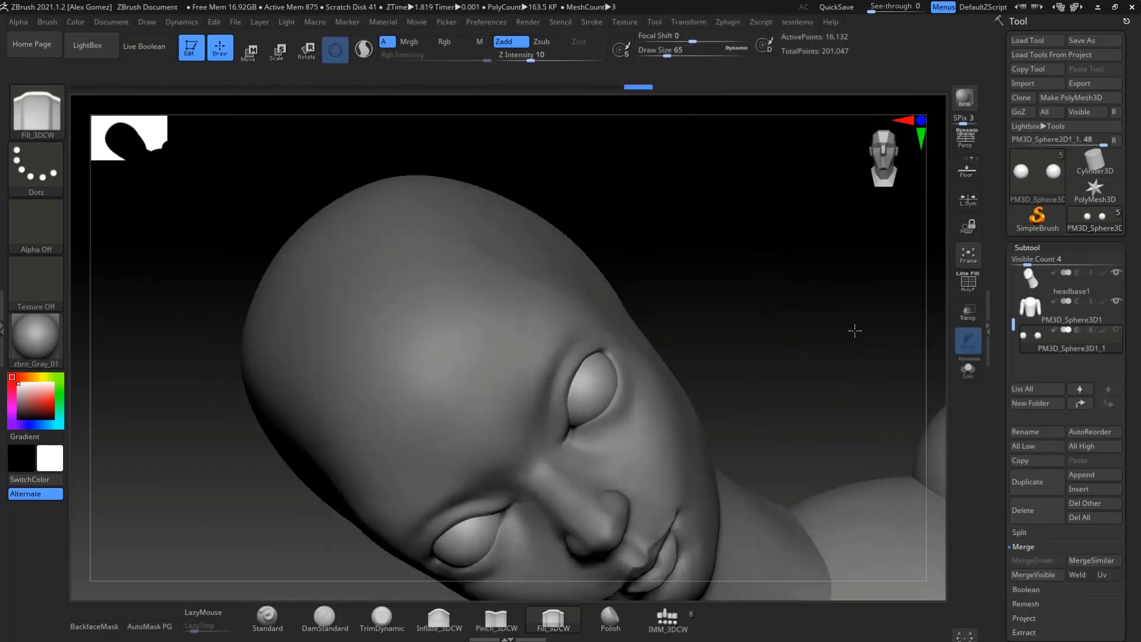
mouse_move(852, 331)
left_mouse_down()
mouse_move(668, 438)
mouse_move(678, 576)
left_mouse_up()
mouse_move(659, 448)
left_mouse_down()
mouse_move(914, 315)
mouse_move(904, 519)
mouse_move(656, 378)
mouse_move(594, 386)
mouse_move(719, 413)
mouse_move(622, 337)
mouse_move(782, 344)
mouse_move(632, 547)
left_mouse_up()
Step: Reselect the headbase2 head, check both profiles, and bring up the material library
key("b")
key("m")
key("v")
key("w")
left_click(753, 309, "alt")
key("q")
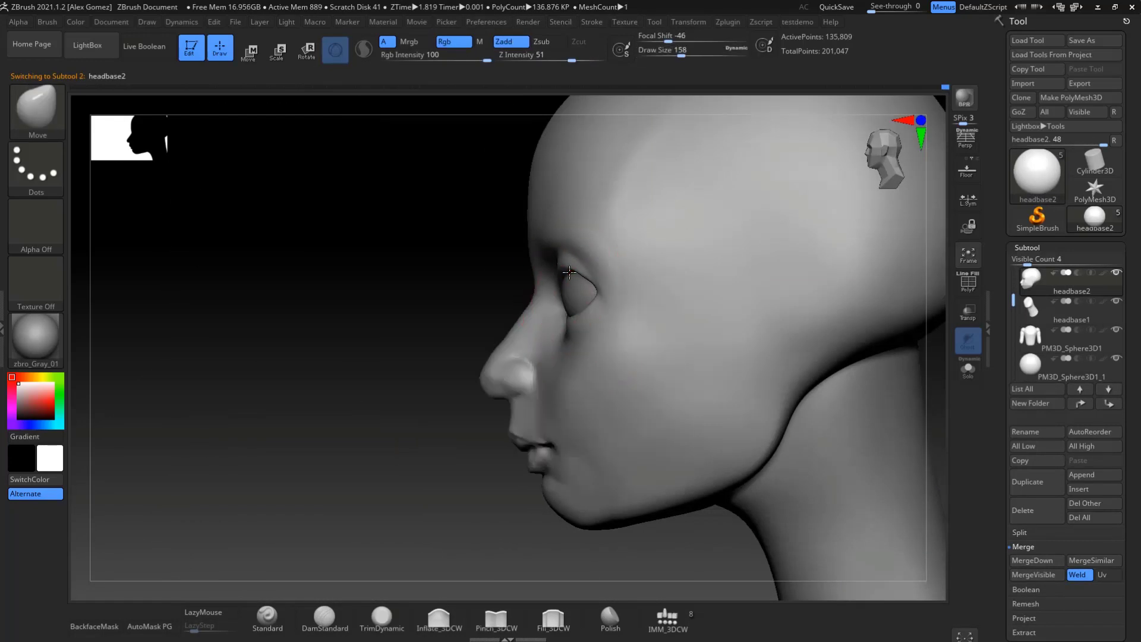
mouse_move(754, 310)
left_mouse_down()
mouse_move(733, 395)
mouse_move(654, 368)
mouse_move(742, 323)
mouse_move(640, 224)
left_mouse_up()
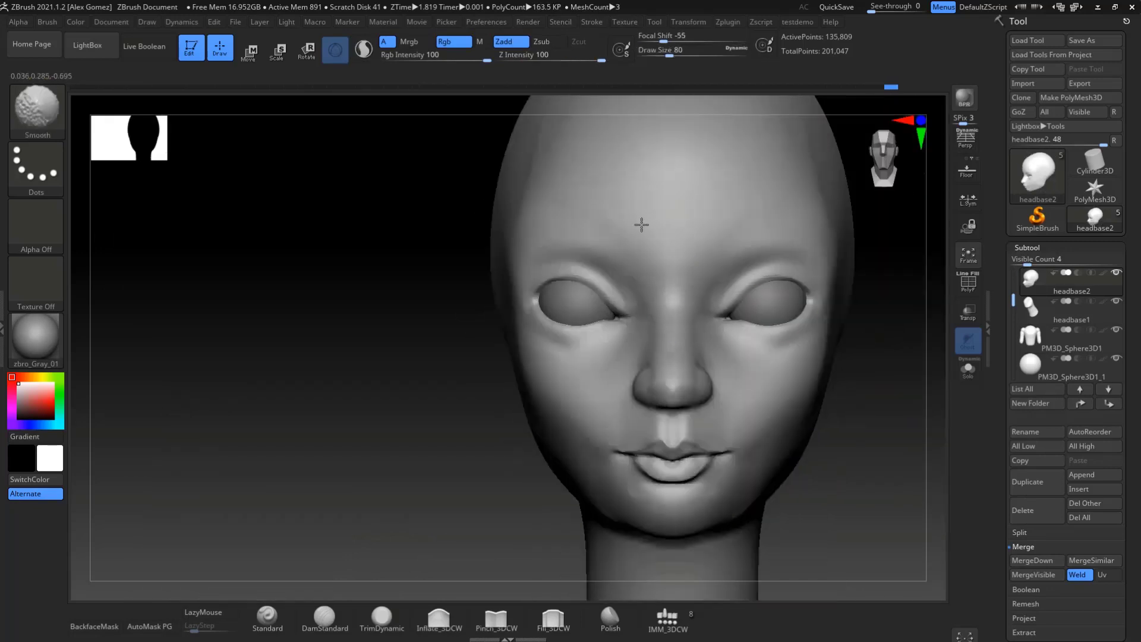
left_click_drag(805, 395, 380, 476)
key("m")
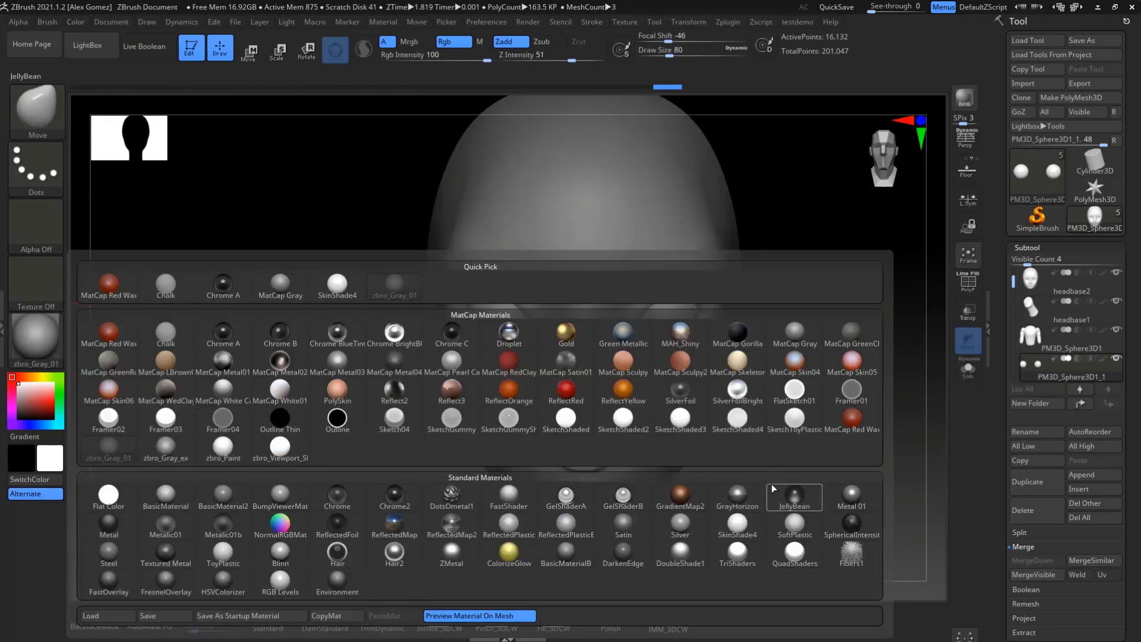
mouse_move(851, 526)
left_click(223, 447)
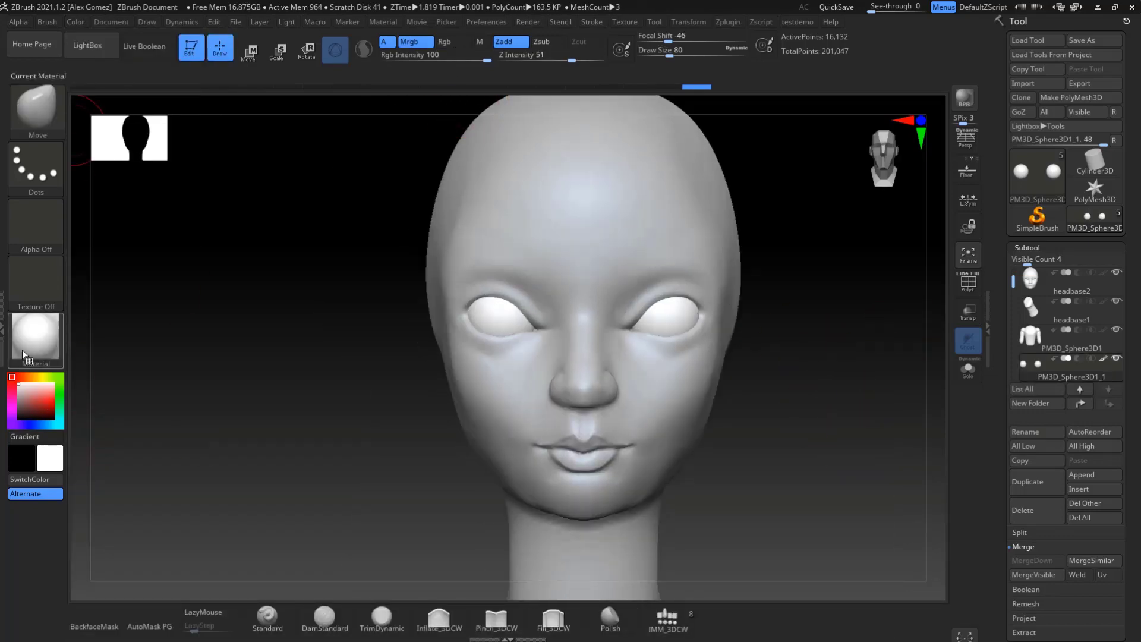
left_click_drag(931, 209, 823, 471, "alt")
key("space")
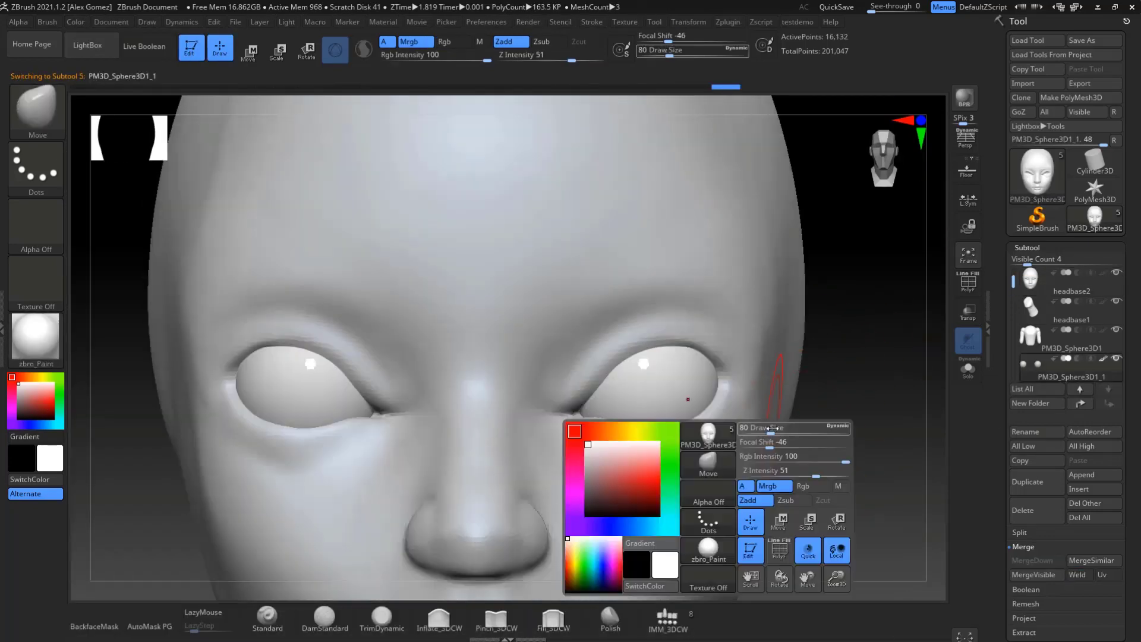
key("b")
key("s")
key("t")
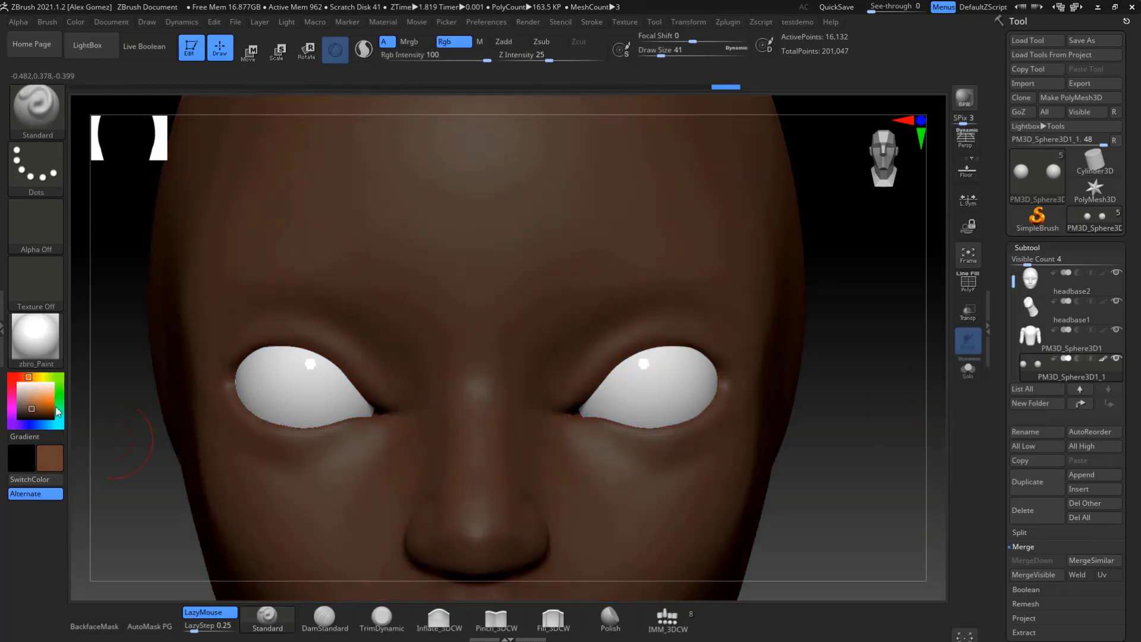
left_click(39, 411)
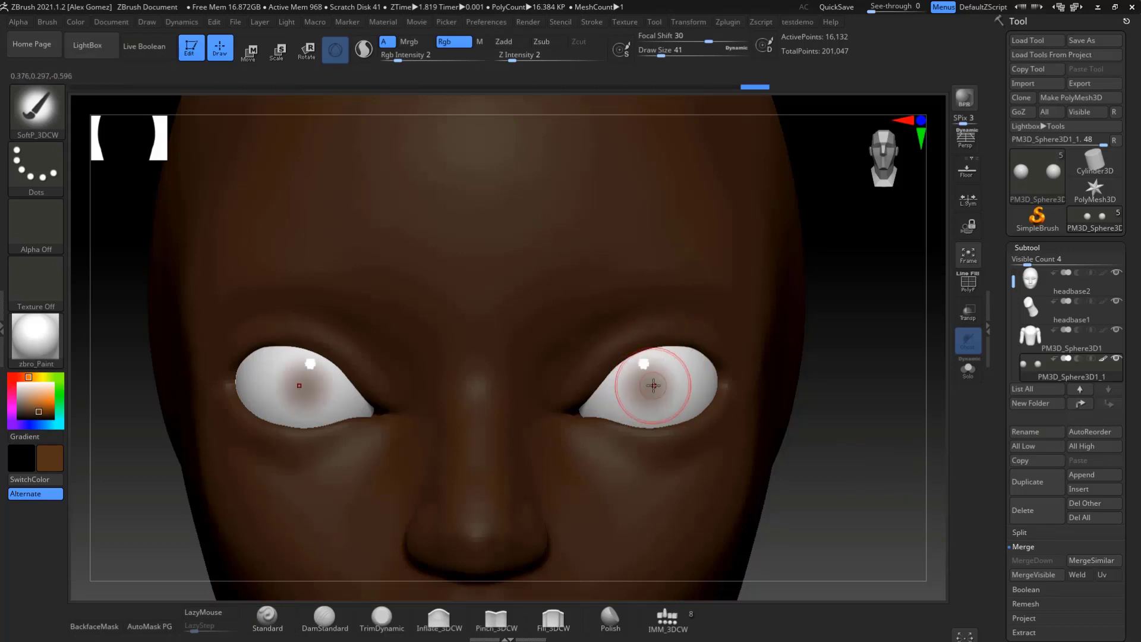
left_click_drag(653, 385, 649, 386)
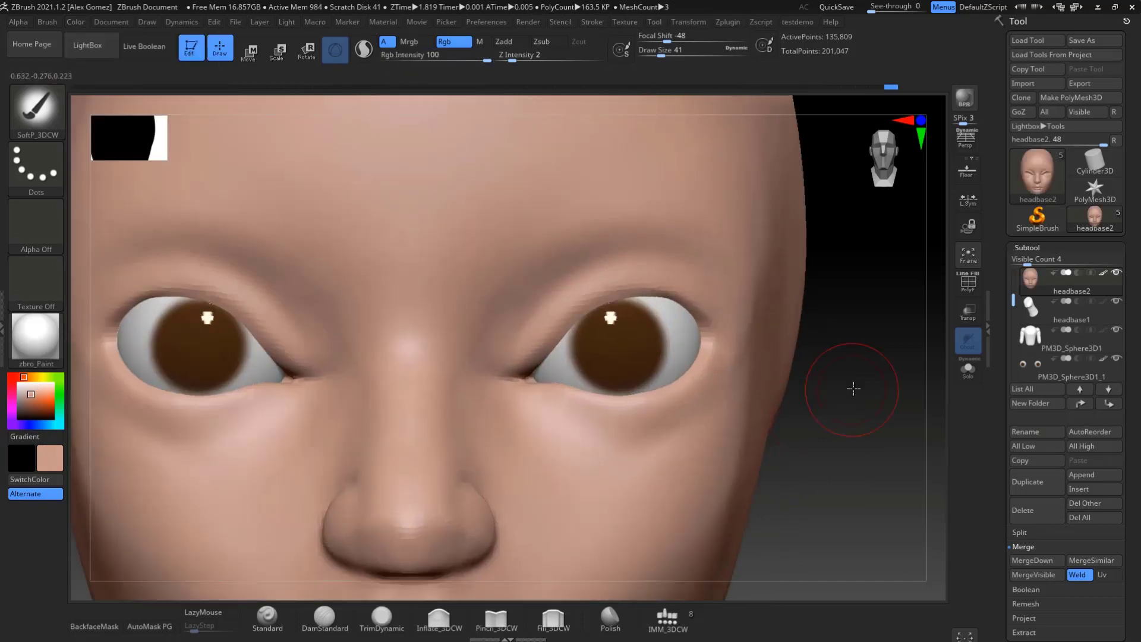
Step: Subdivide the head to about a million polygons with Ctrl+D and frame it
left_click_drag(854, 389, 914, 252)
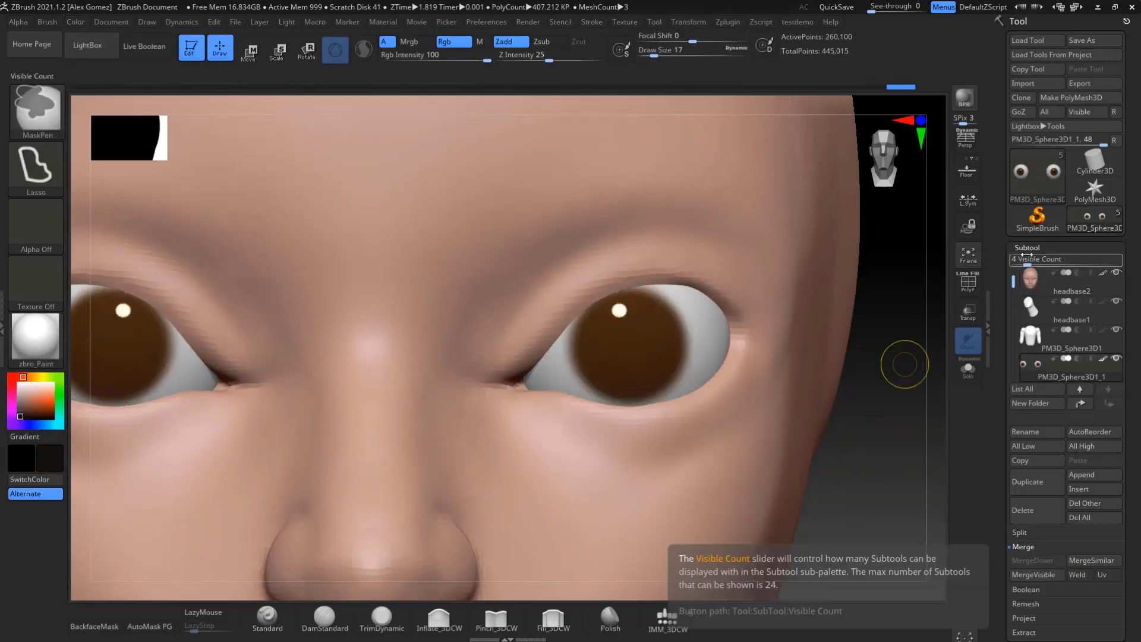
key("ctrl+d")
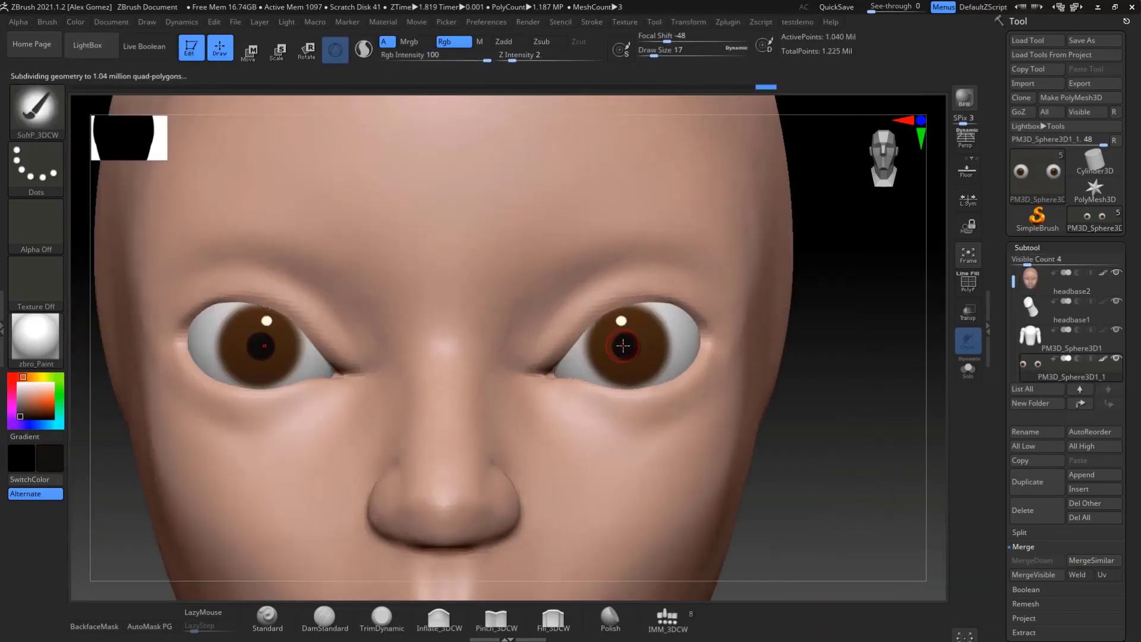
key("f")
scroll(759, 451, "up", 5)
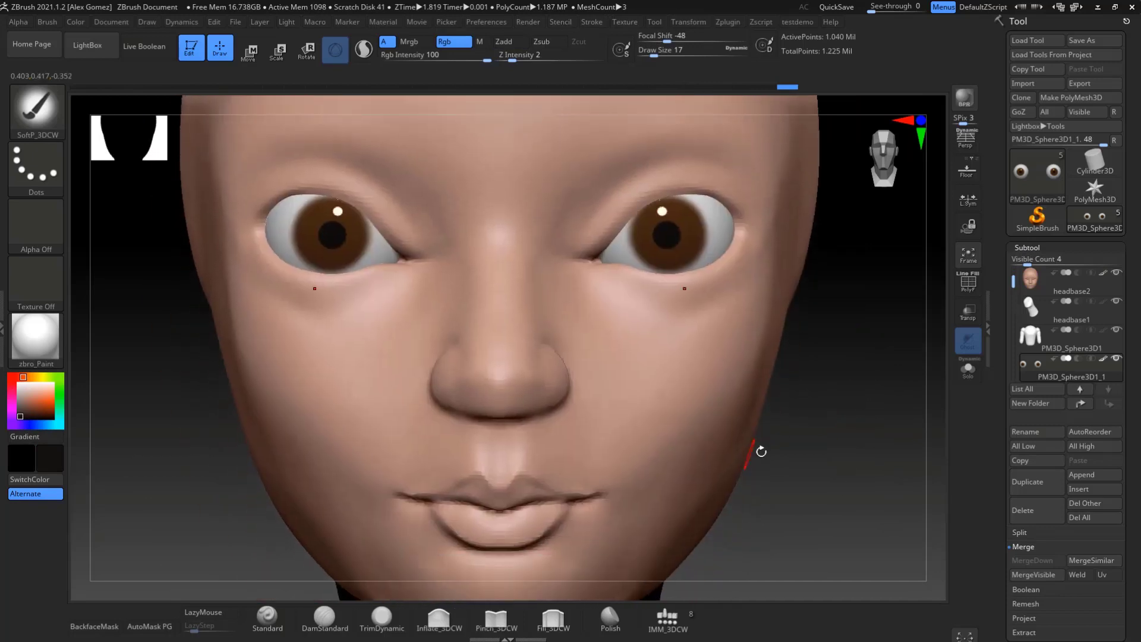
scroll(882, 462, "up", 3)
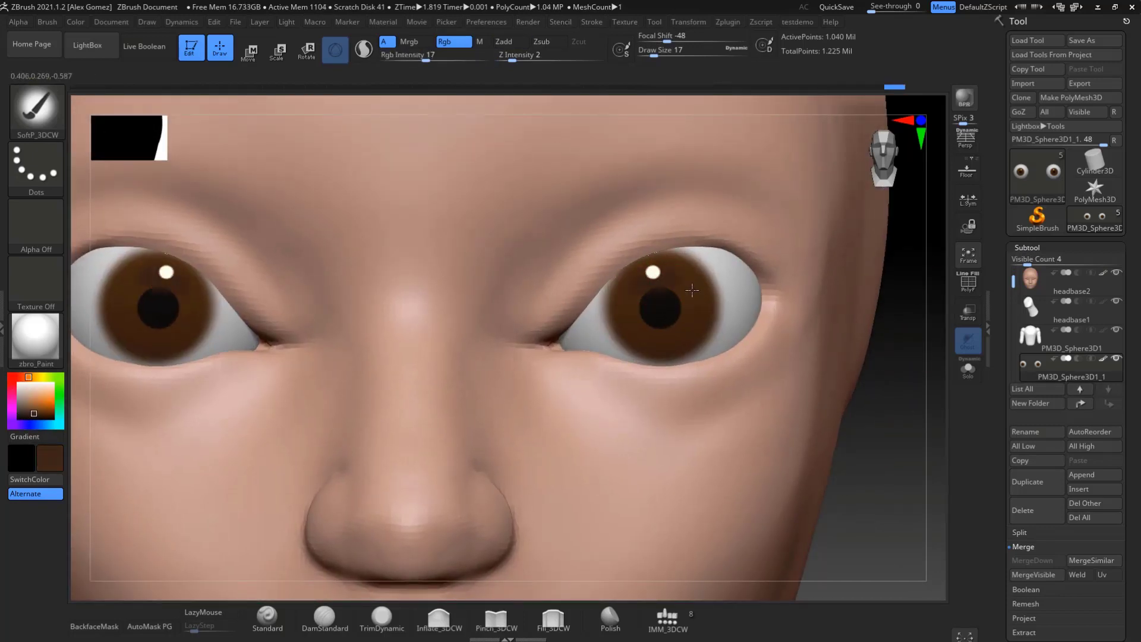
key("space")
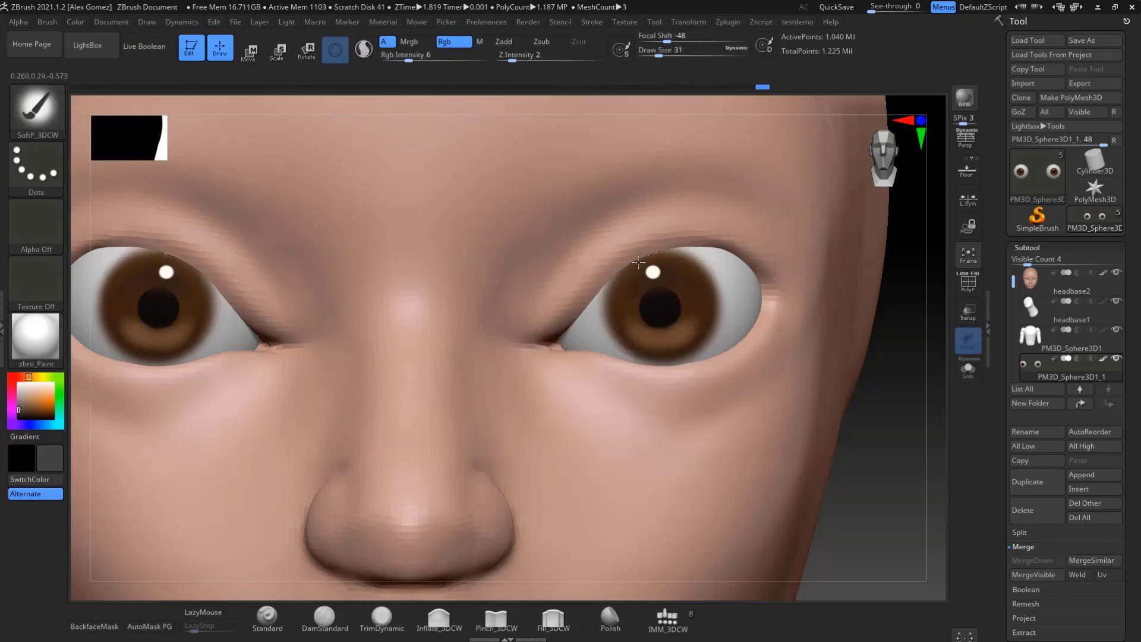
key("f")
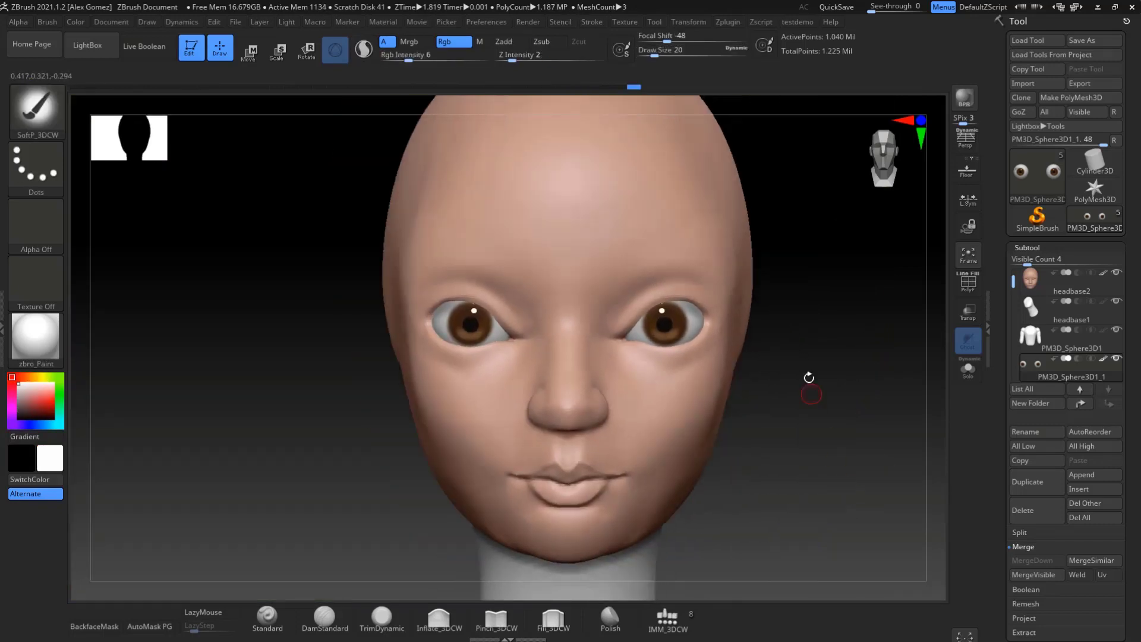
Step: Select headbase2 and inspect its profile and underside
mouse_move(809, 377)
left_mouse_down()
mouse_move(811, 395)
mouse_move(888, 471)
mouse_move(856, 380)
mouse_move(832, 357)
mouse_move(786, 344)
left_mouse_up()
left_click(581, 254, "alt")
left_click_drag(772, 267, 822, 284, "shift")
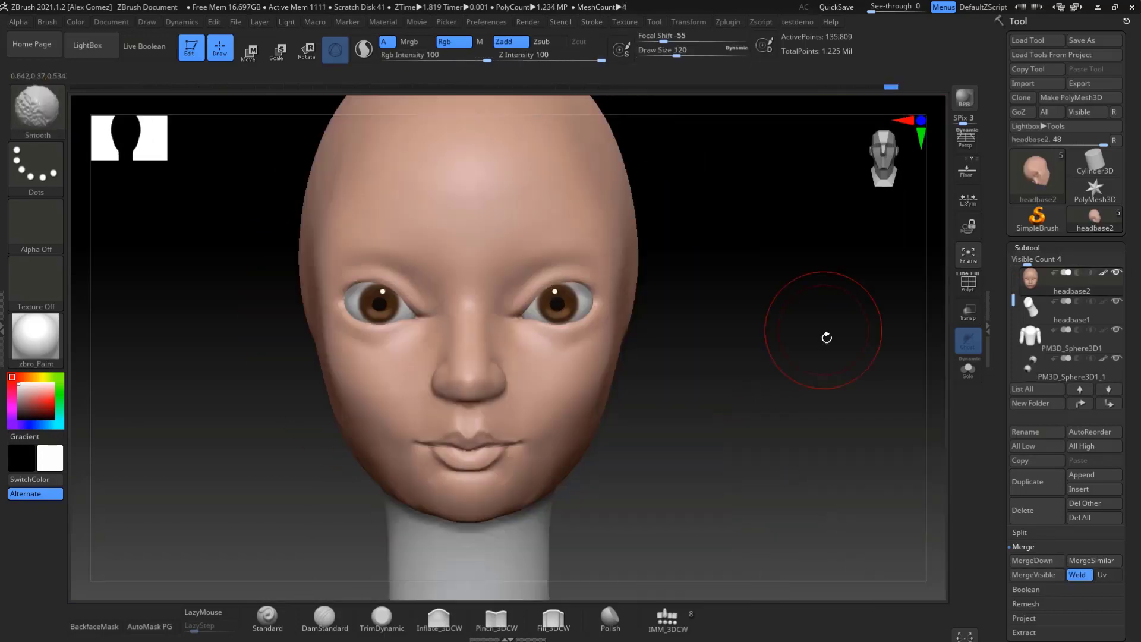
mouse_move(824, 336)
left_mouse_down()
mouse_move(777, 283)
mouse_move(737, 175)
left_mouse_up()
mouse_move(744, 254)
left_mouse_down()
mouse_move(826, 314)
mouse_move(803, 373)
left_mouse_up()
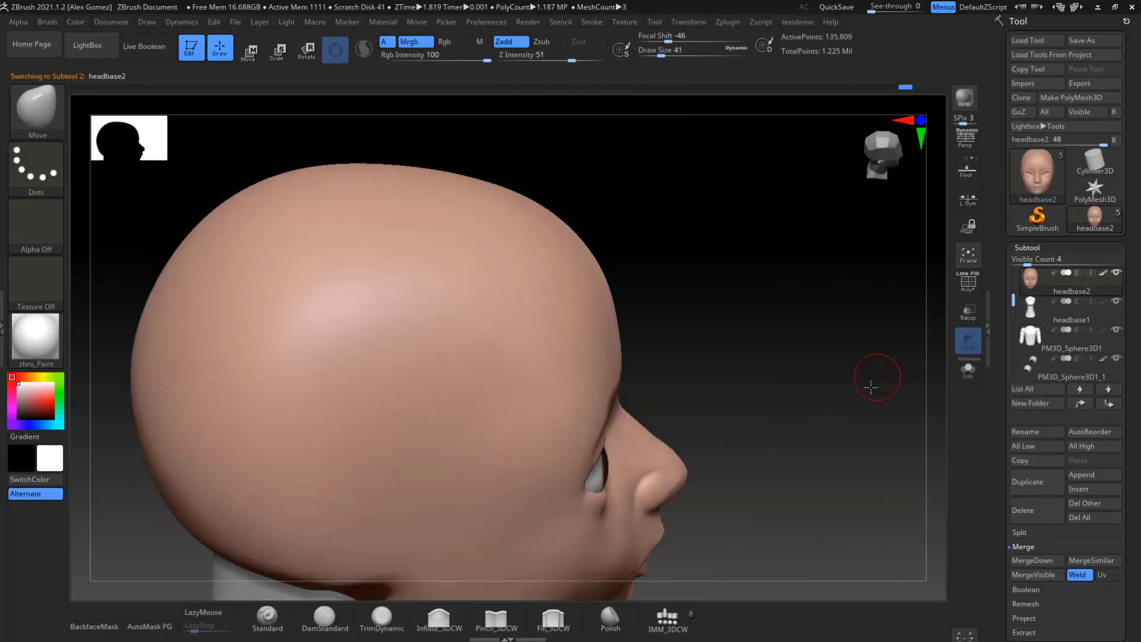
Step: Push and pull the eyelids and nostrils, adjusting brush settings from front views
key("space")
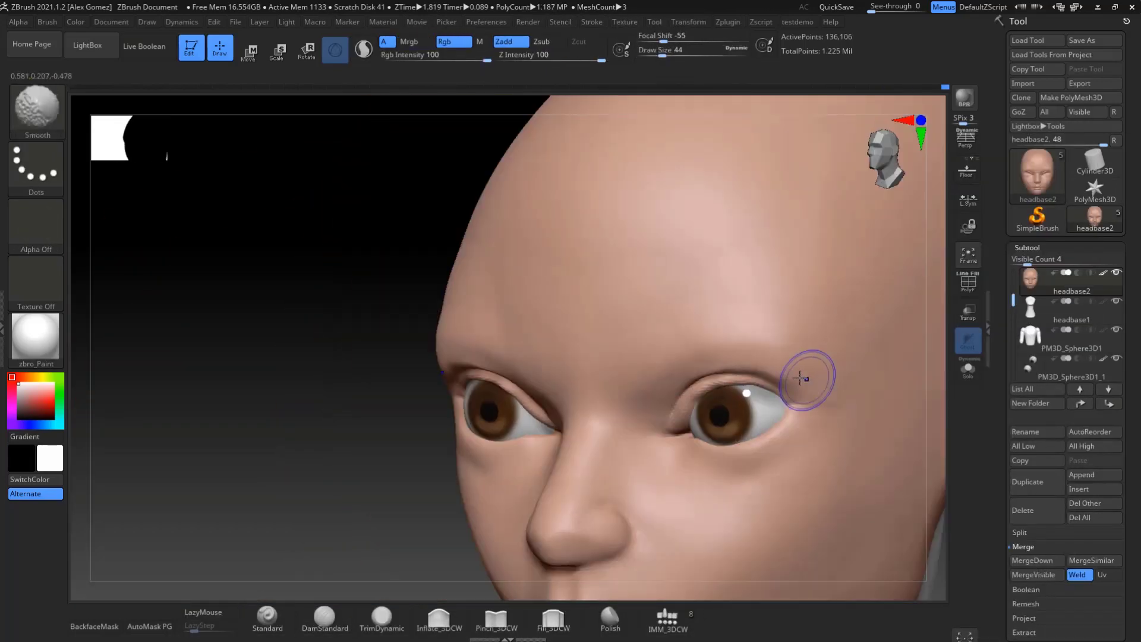
left_click_drag(947, 481, 705, 349, "shift")
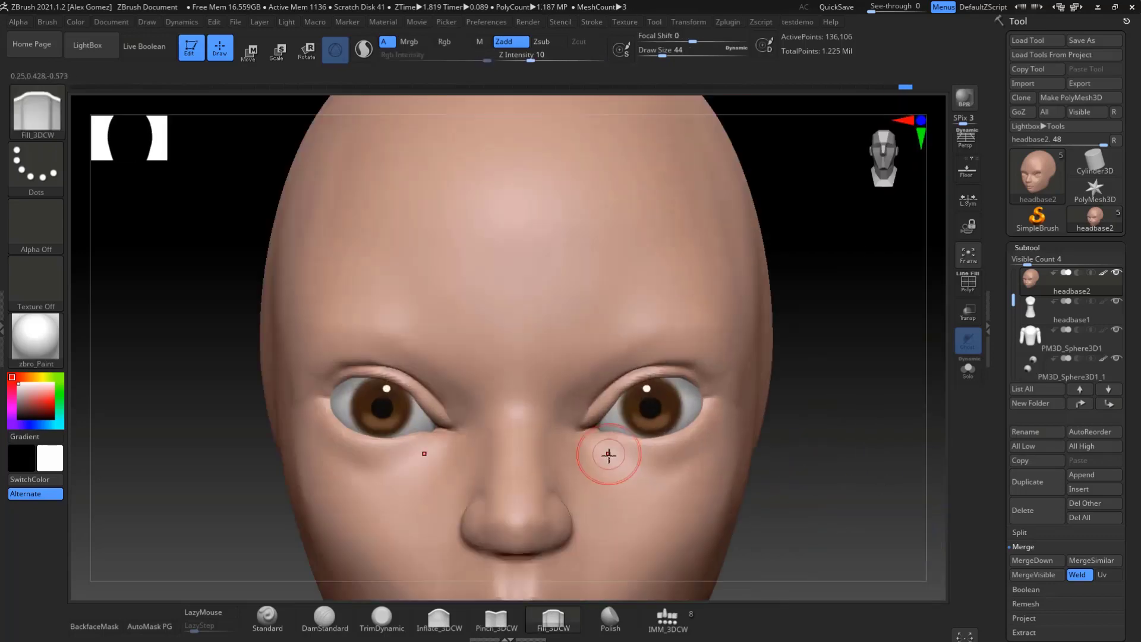
key("space")
mouse_move(820, 400)
left_mouse_down()
mouse_move(881, 456)
mouse_move(912, 433)
mouse_move(891, 436)
left_mouse_up()
key("space")
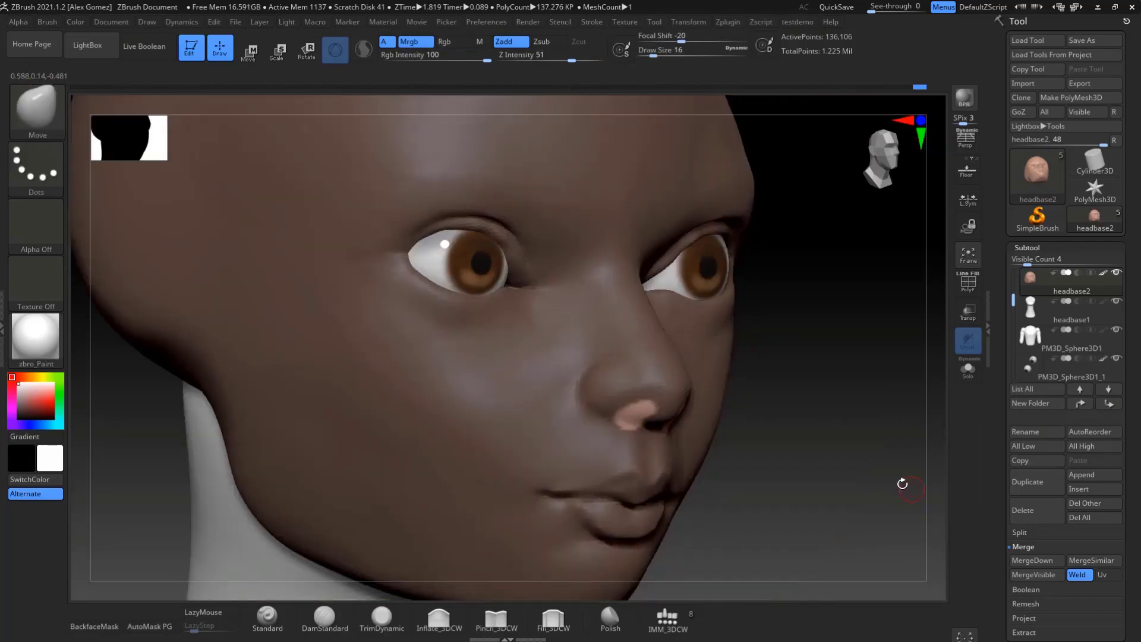
left_click_drag(904, 479, 884, 500, "shift")
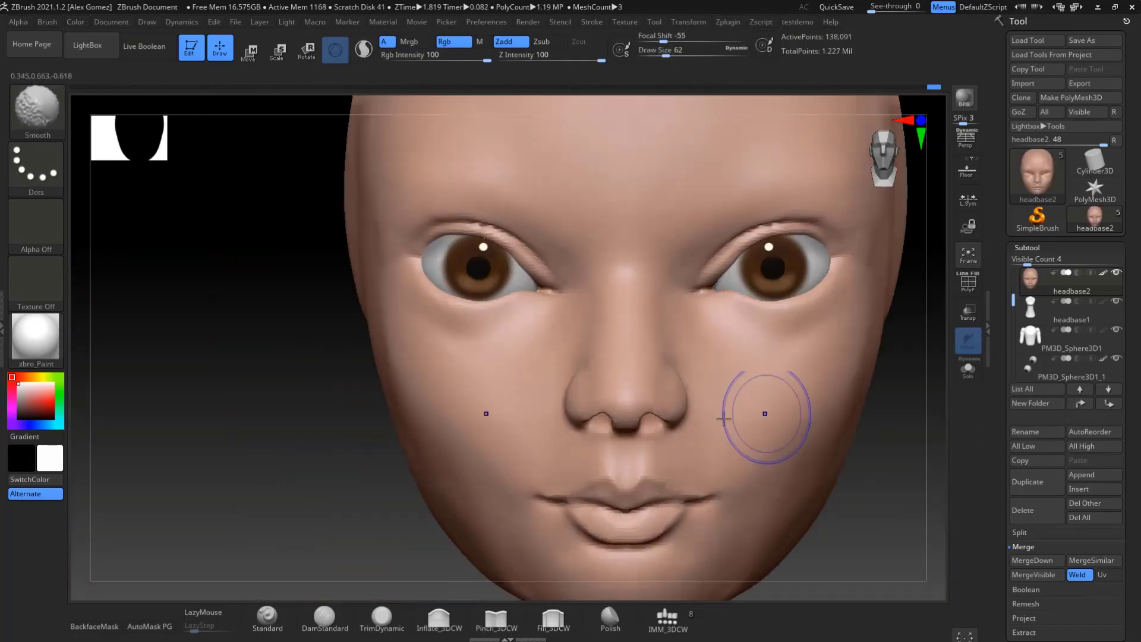
key("space")
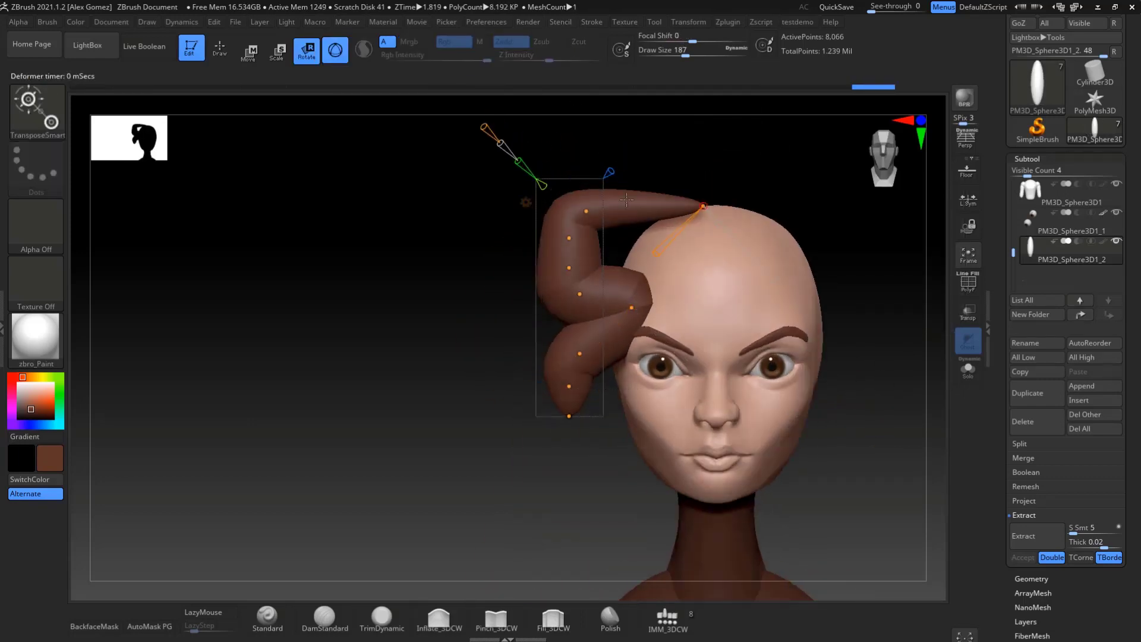
Step: Bend the brown hair strand into a curve over the scalp
left_click_drag(666, 271, 685, 286)
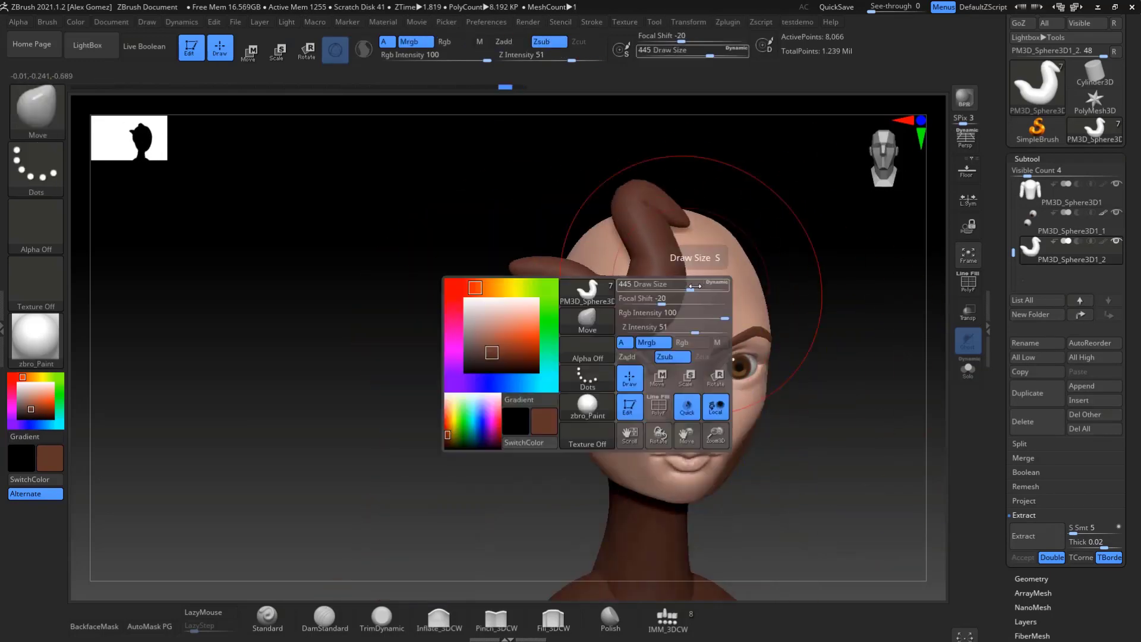
left_click_drag(694, 286, 684, 286)
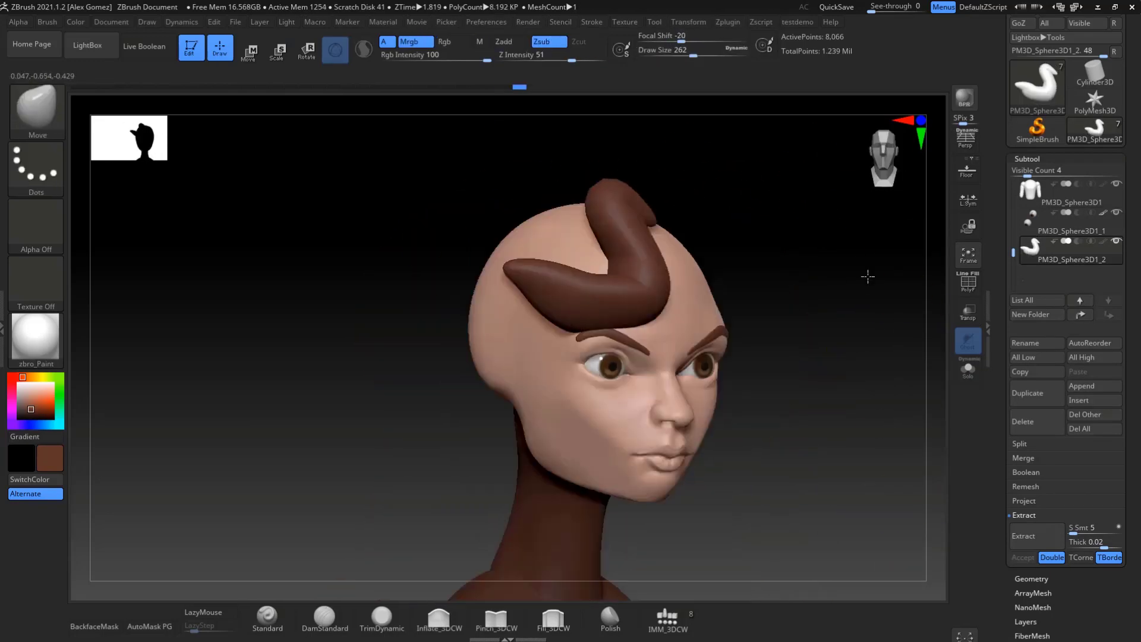
mouse_move(865, 273)
left_mouse_down()
mouse_move(763, 173)
mouse_move(740, 207)
left_mouse_up()
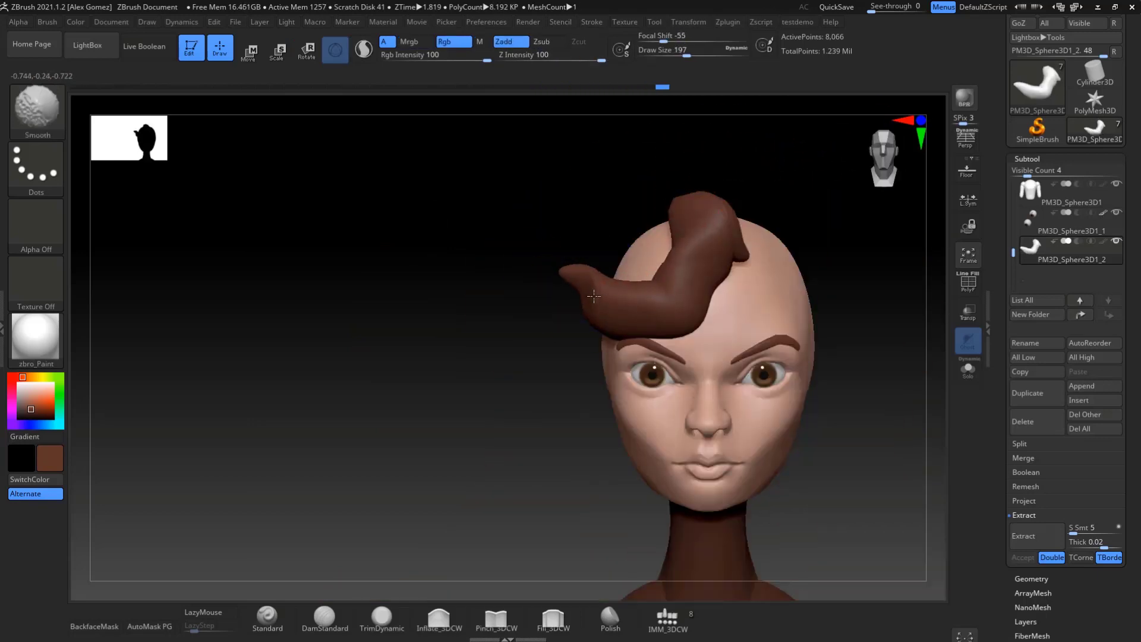
Step: Reselect the hair strand and sweep it across the forehead
mouse_move(866, 263)
left_mouse_down()
mouse_move(644, 208)
mouse_move(626, 269)
left_mouse_up()
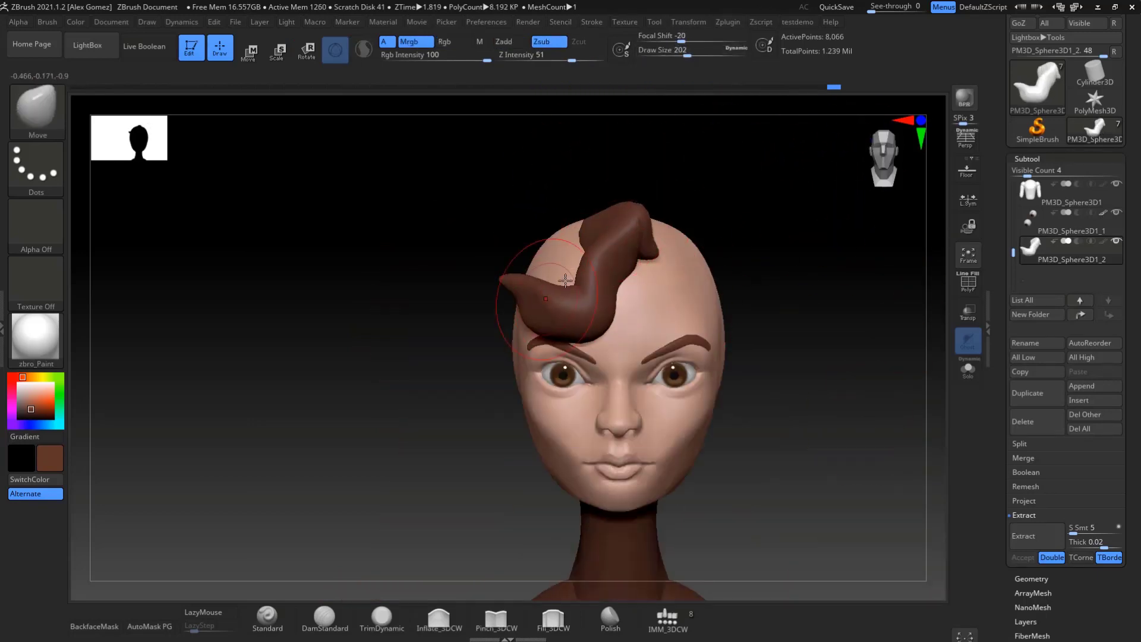
left_click(674, 374, "alt")
left_click_drag(862, 416, 538, 385)
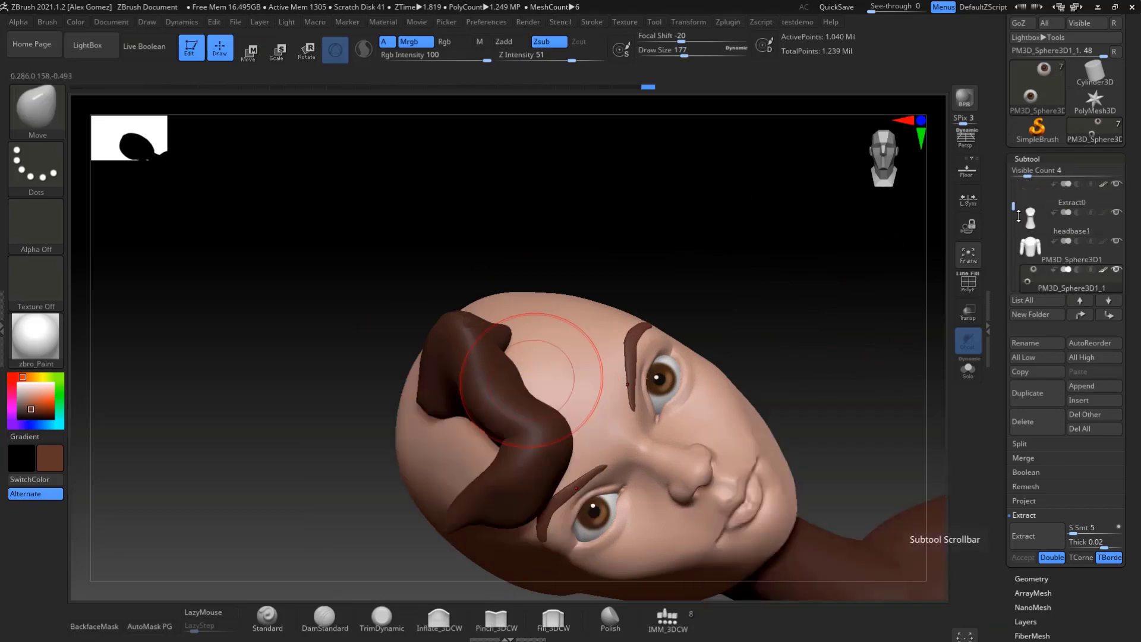
left_click(530, 378, "alt")
mouse_move(861, 386)
left_mouse_down()
mouse_move(828, 364)
mouse_move(695, 326)
left_mouse_up()
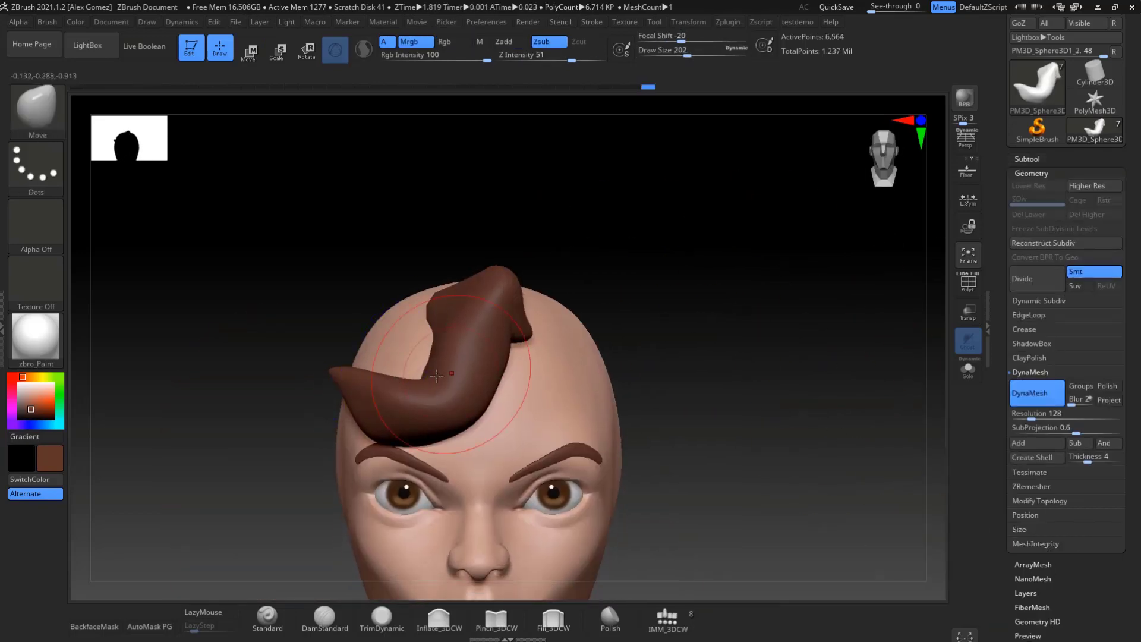
mouse_move(713, 267)
left_mouse_down()
mouse_move(756, 280)
mouse_move(532, 259)
left_mouse_up()
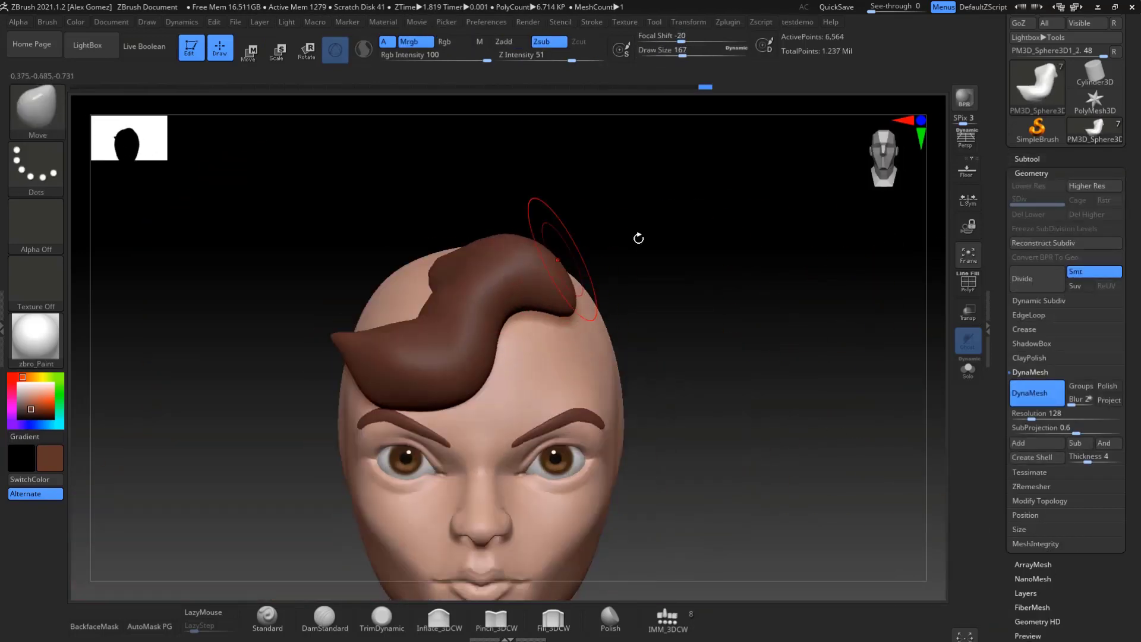
Step: Colour the hair orange-red from the spacebar palette
left_click_drag(638, 238, 798, 313)
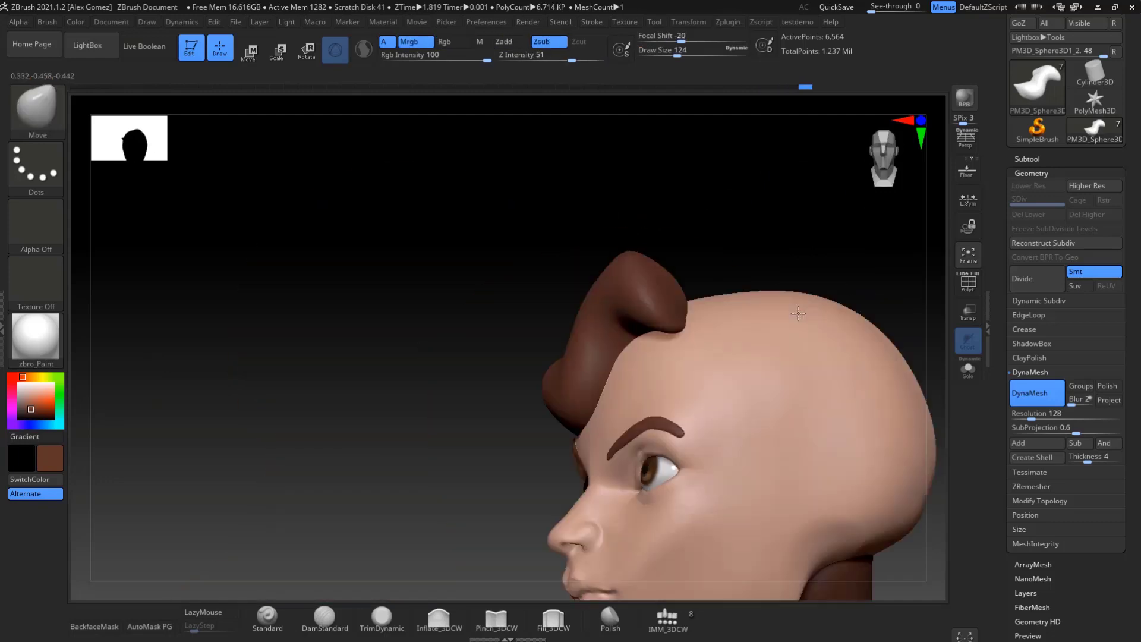
left_click_drag(522, 394, 574, 398, "shift")
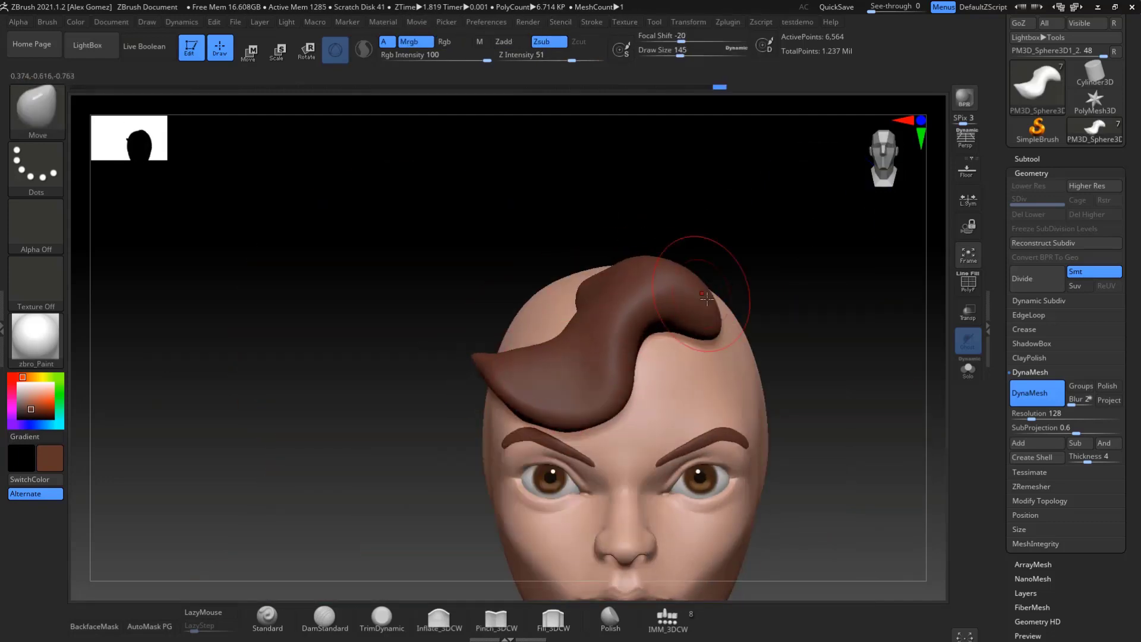
mouse_move(773, 356)
left_mouse_down()
mouse_move(828, 438)
mouse_move(583, 326)
left_mouse_up()
key("space")
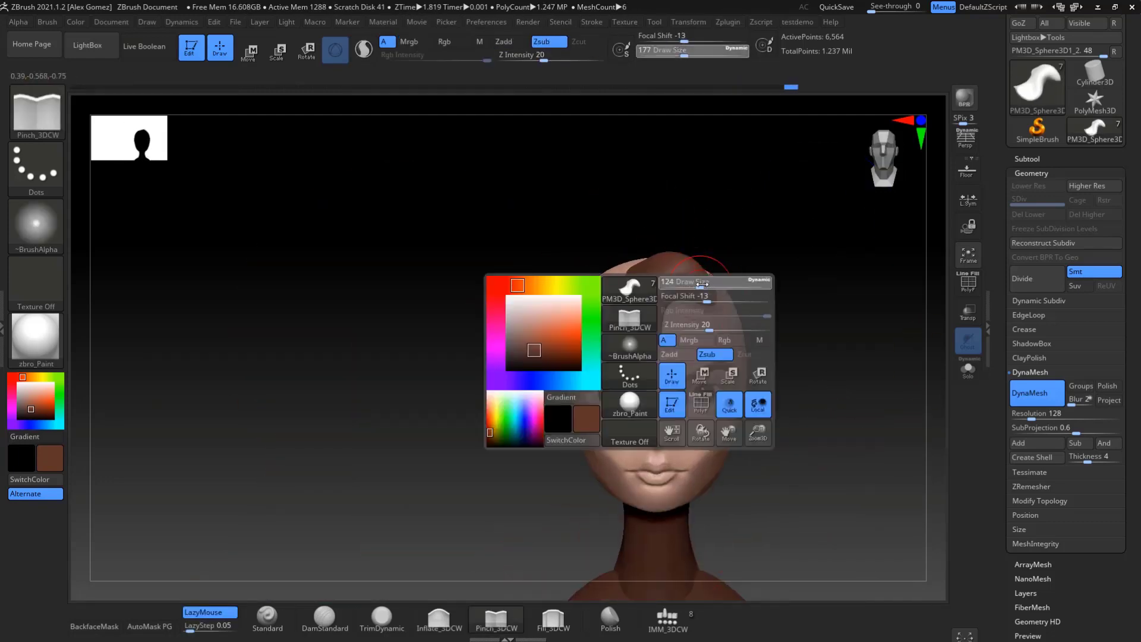
left_click(598, 372)
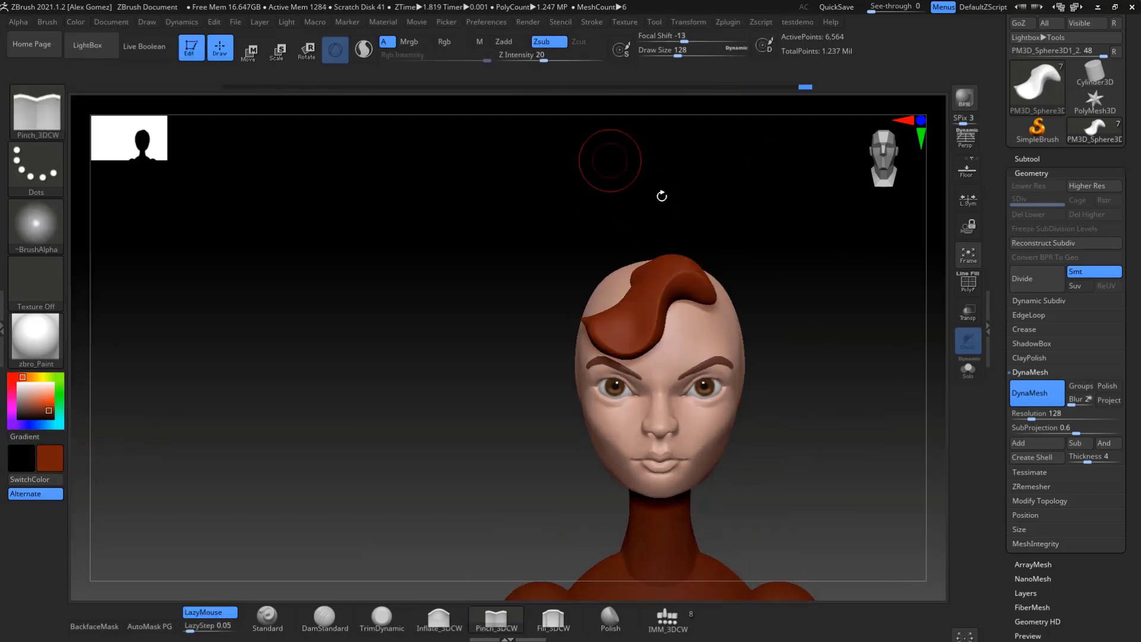
mouse_move(662, 196)
left_mouse_down()
mouse_move(797, 375)
mouse_move(1005, 501)
left_mouse_up()
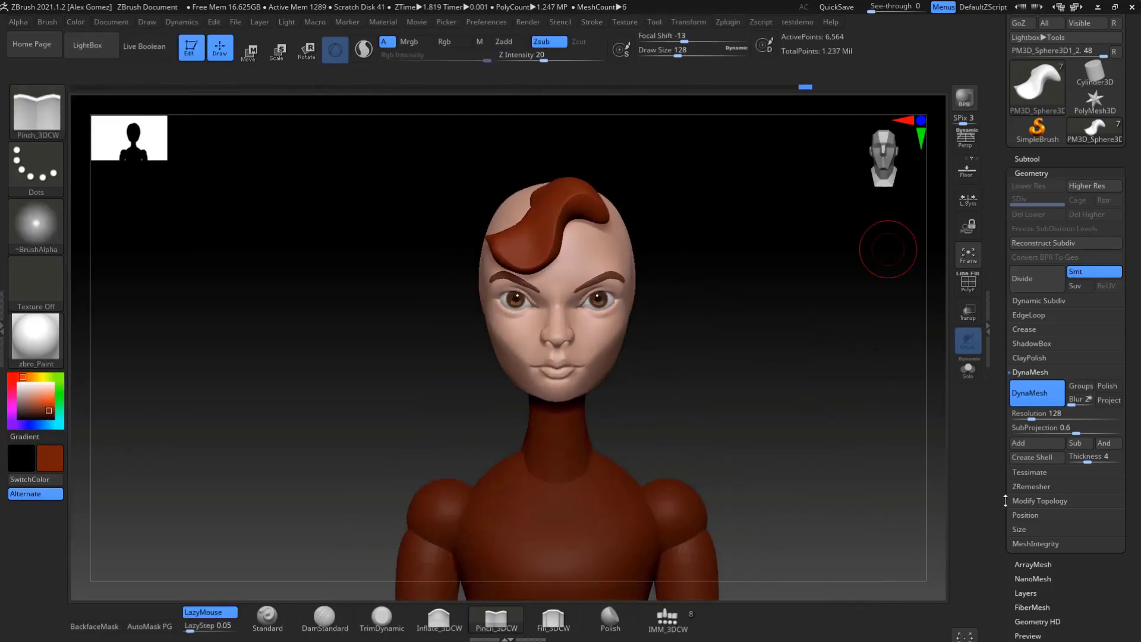
Step: Append a sphere and stretch it into a long ellipsoid beside the head
left_click(1027, 158)
left_click(1082, 384)
left_click(739, 413)
left_click_drag(580, 275, 694, 330)
mouse_move(694, 274)
left_mouse_down()
mouse_move(696, 291)
mouse_move(815, 311)
mouse_move(850, 358)
left_mouse_up()
Step: Move the new hair strand into place, checking it from below and the front
key("w")
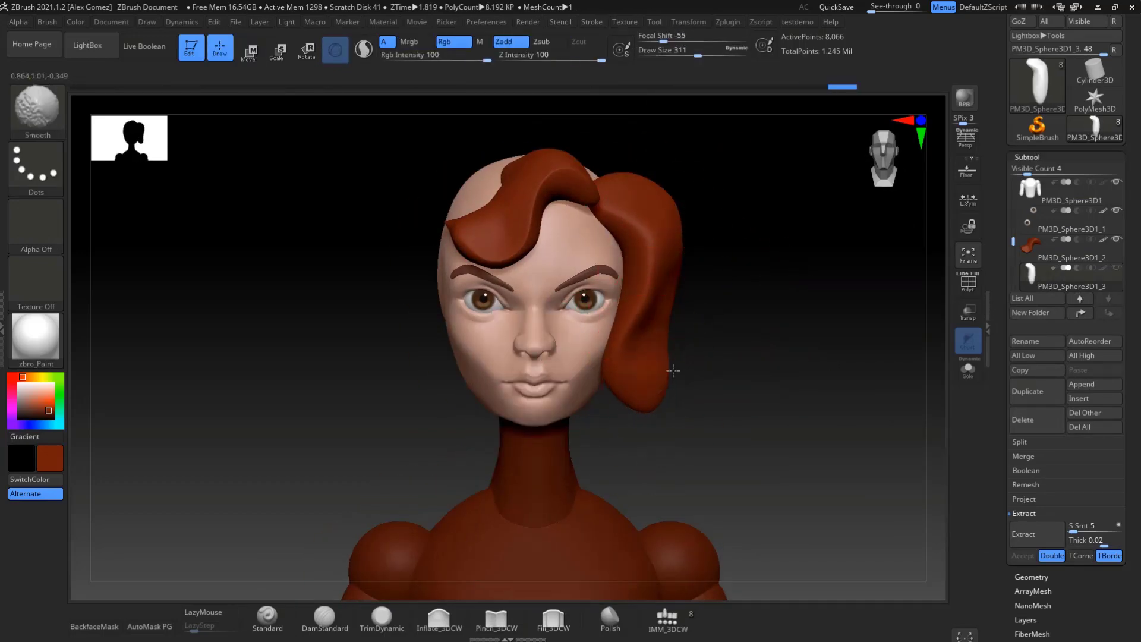
mouse_move(713, 324)
left_mouse_down()
mouse_move(743, 315)
mouse_move(739, 293)
mouse_move(639, 208)
mouse_move(680, 379)
left_mouse_up()
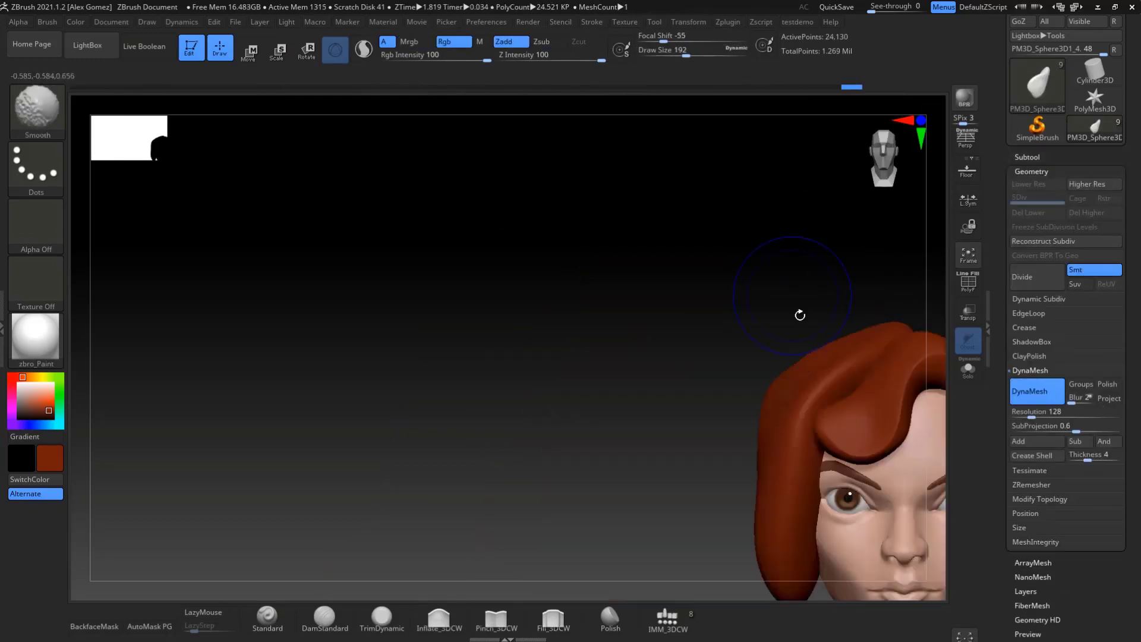
left_click_drag(749, 226, 764, 457)
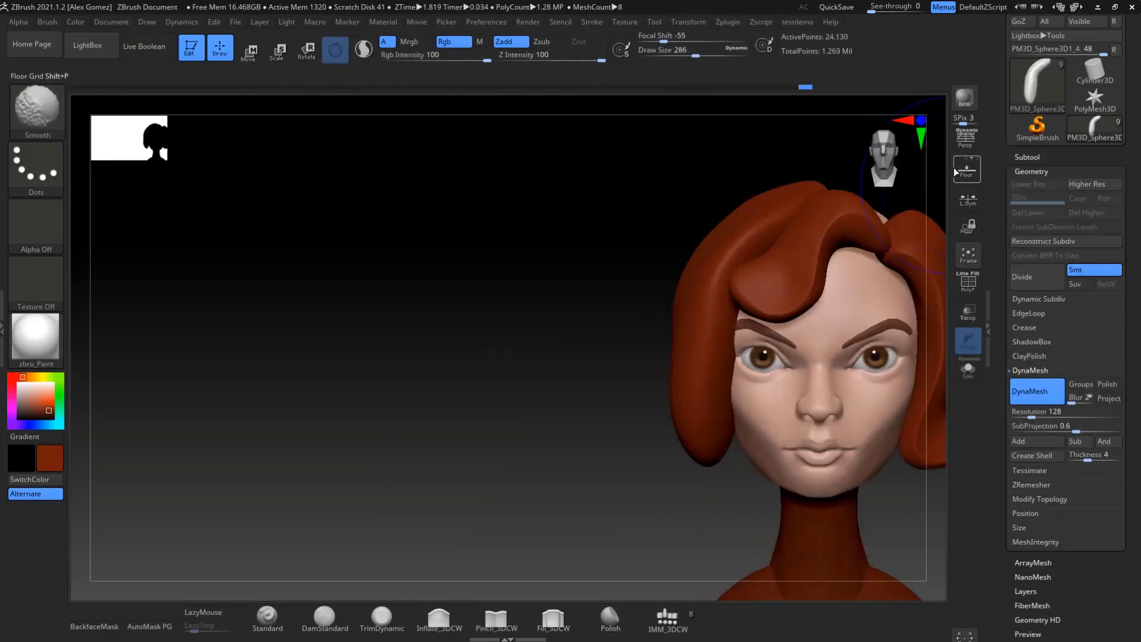
left_click_drag(544, 362, 555, 362)
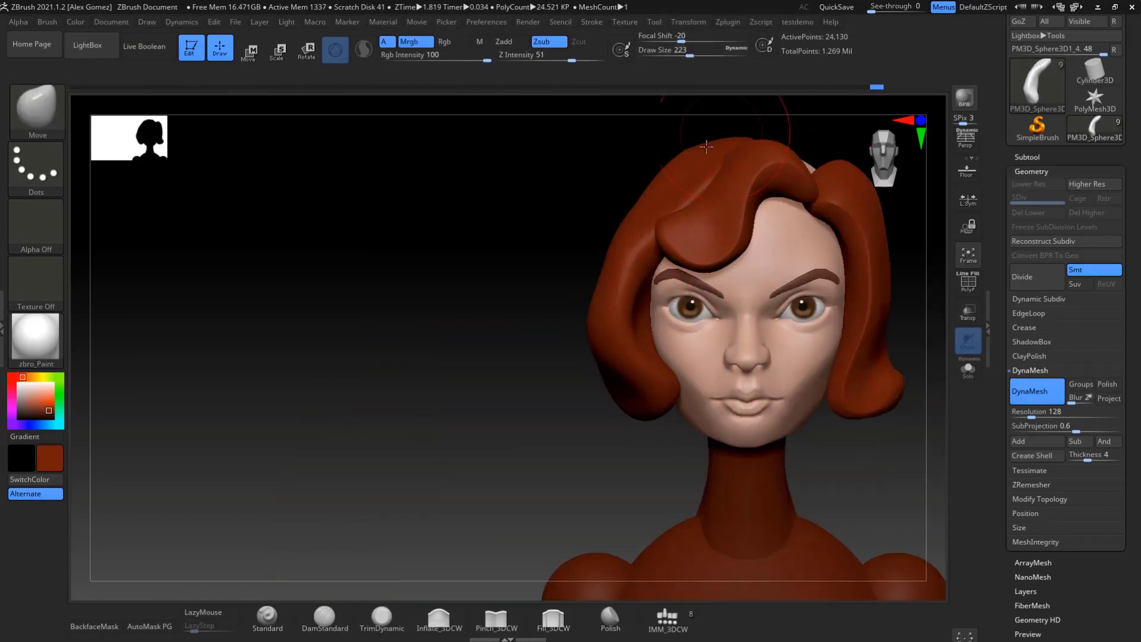
left_click_drag(810, 432, 672, 295)
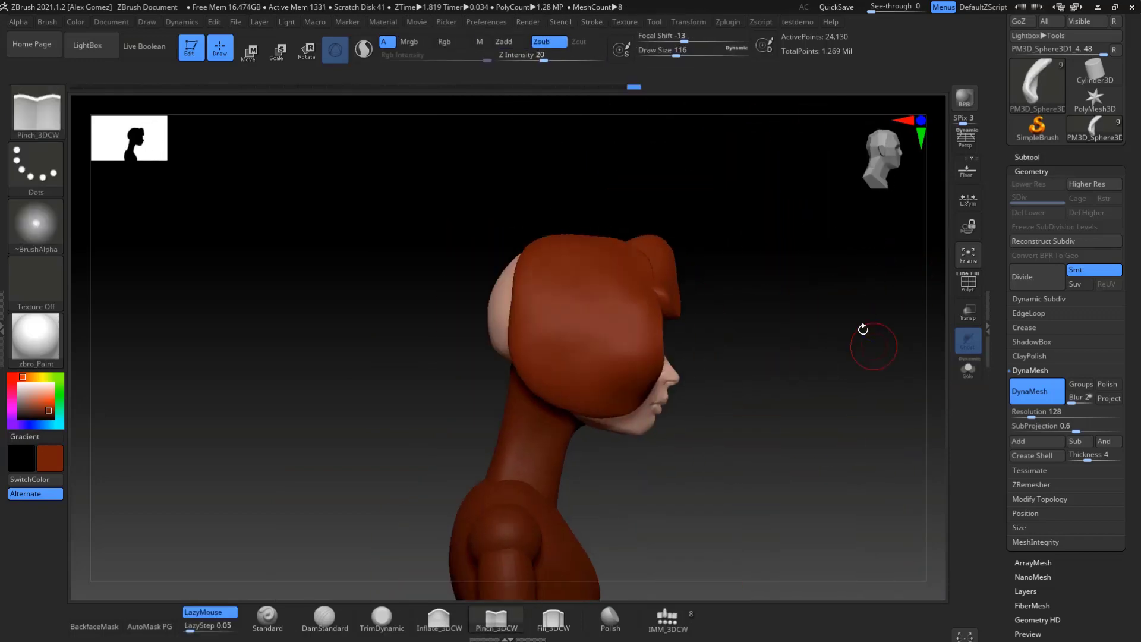
Step: Refine the strands framing the face with a smaller brush, then select the head mesh
right_click(565, 431)
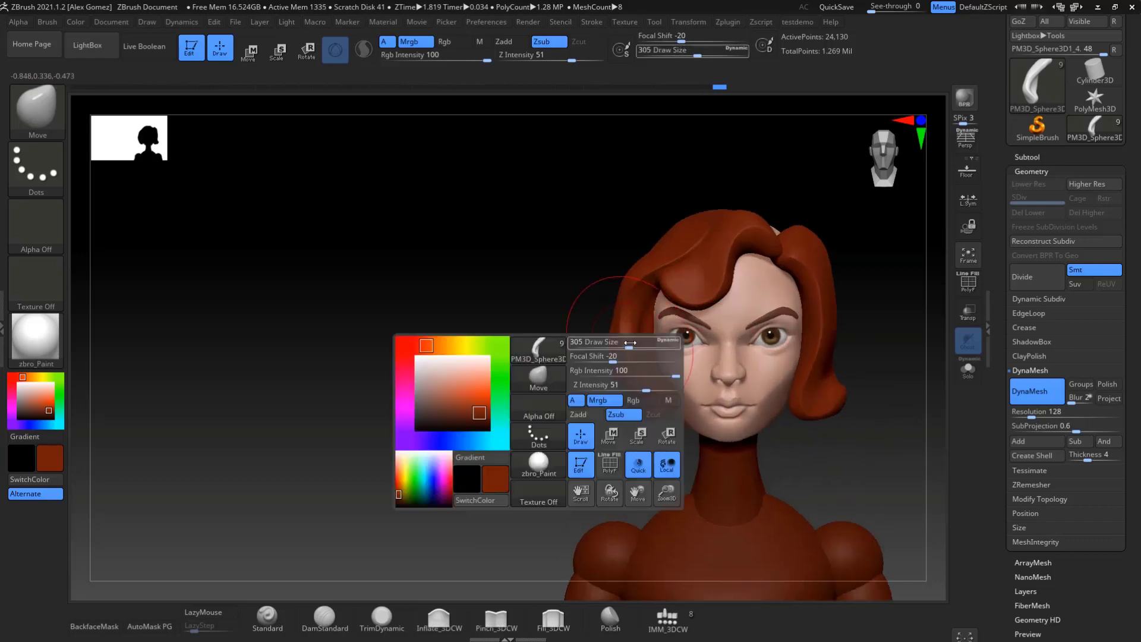
left_click_drag(902, 305, 840, 322)
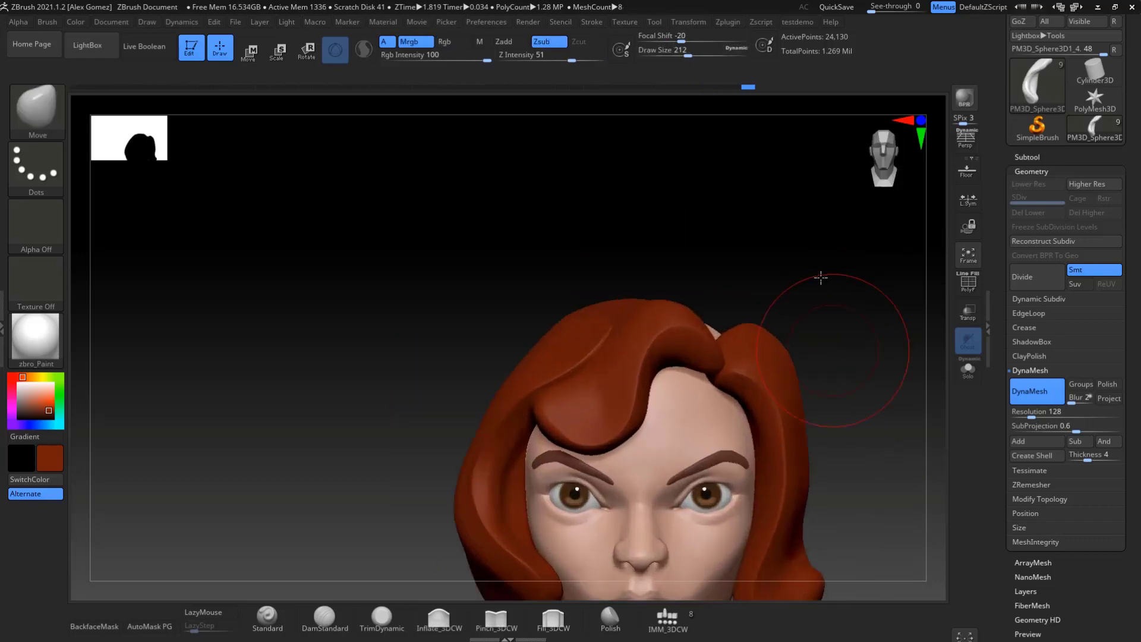
right_click(683, 387)
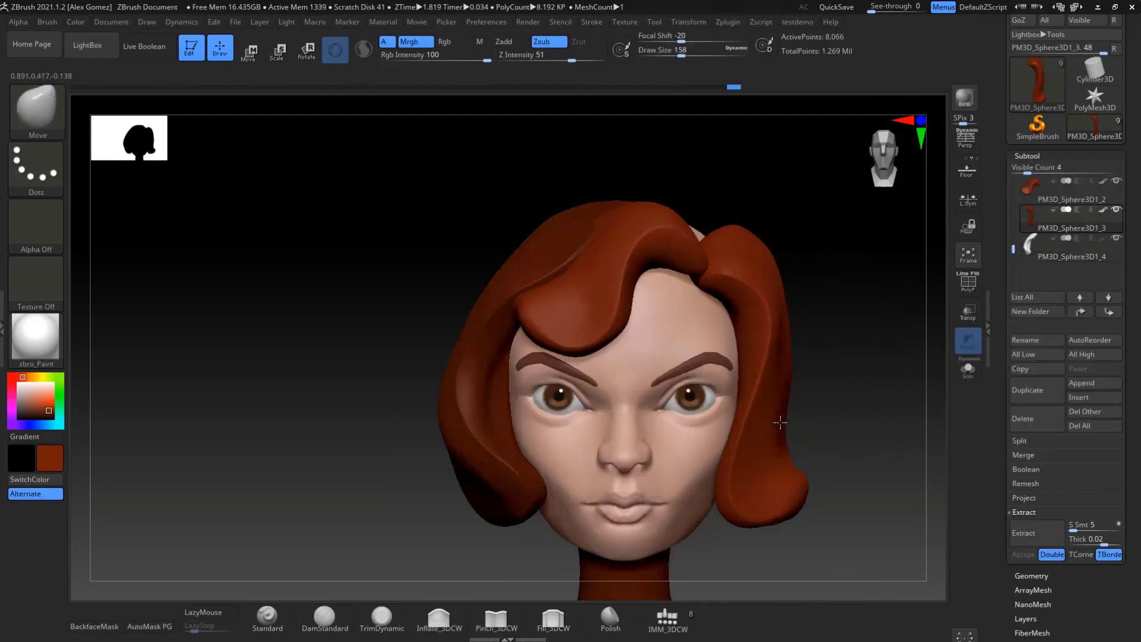
right_click_drag(781, 422, 743, 381, "ctrl")
right_click(547, 499)
left_click_drag(594, 452, 571, 452)
left_click(675, 445, "alt")
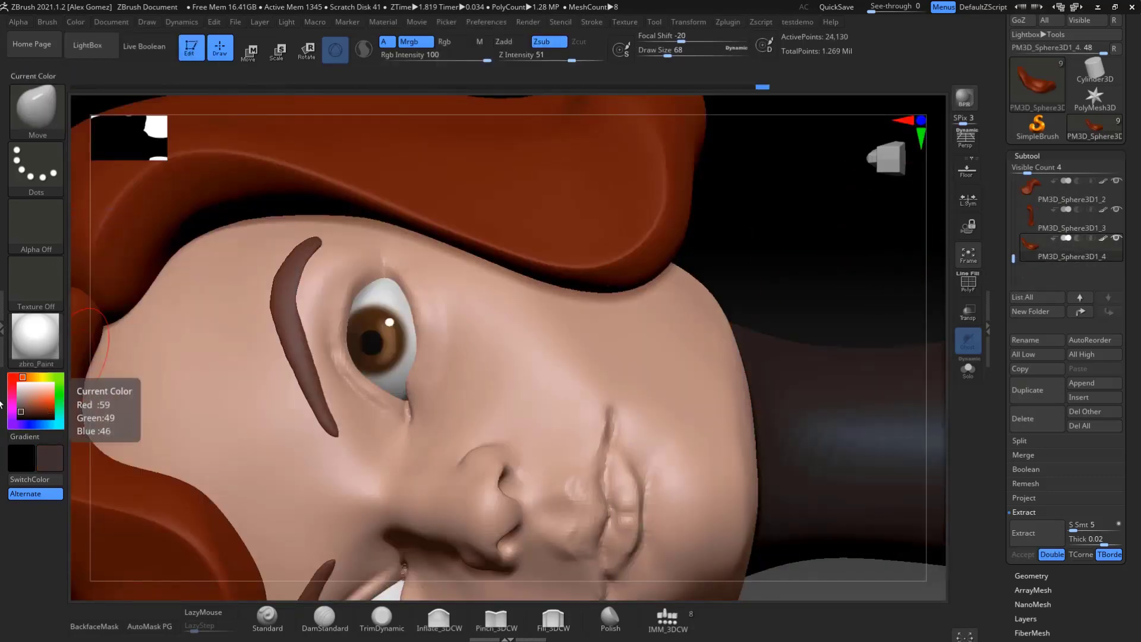
Step: Switch to a hard flattening brush and go to the head's Geometry DynaMesh settings
key("b")
left_click(168, 520)
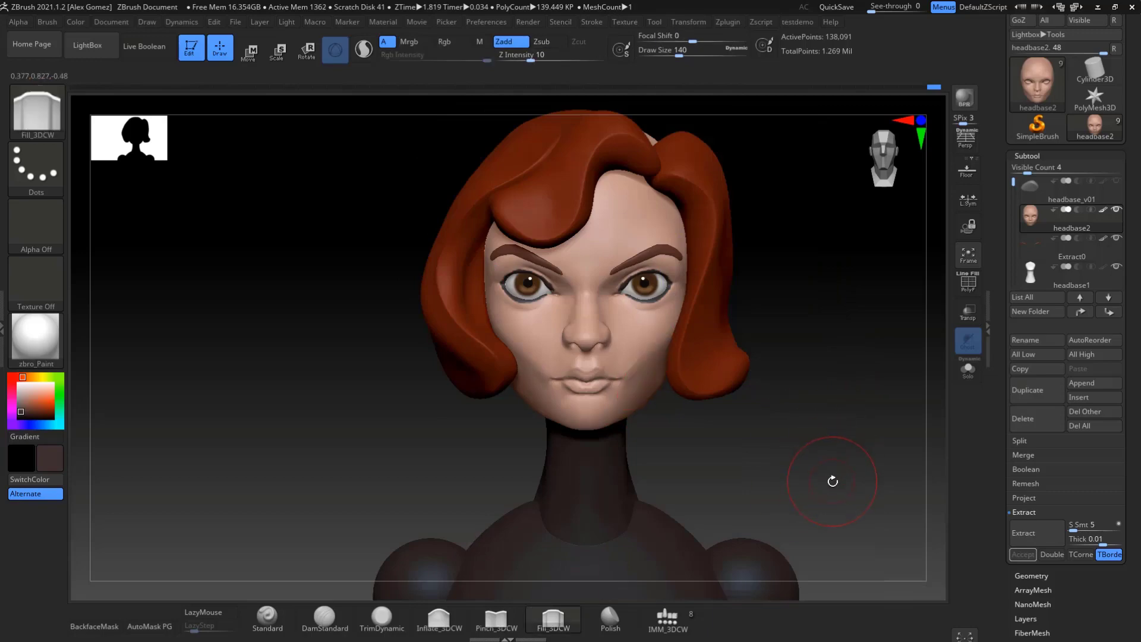
left_click(1055, 574)
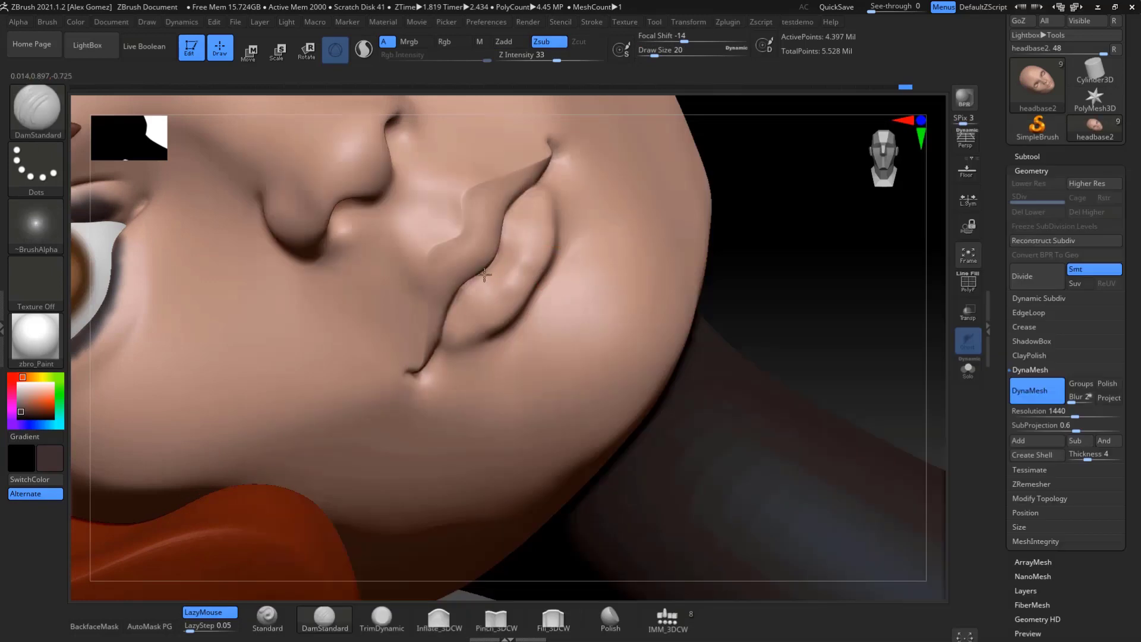
Step: Widen and thin the mouth, pulling its corners outward
left_click_drag(679, 206, 577, 598)
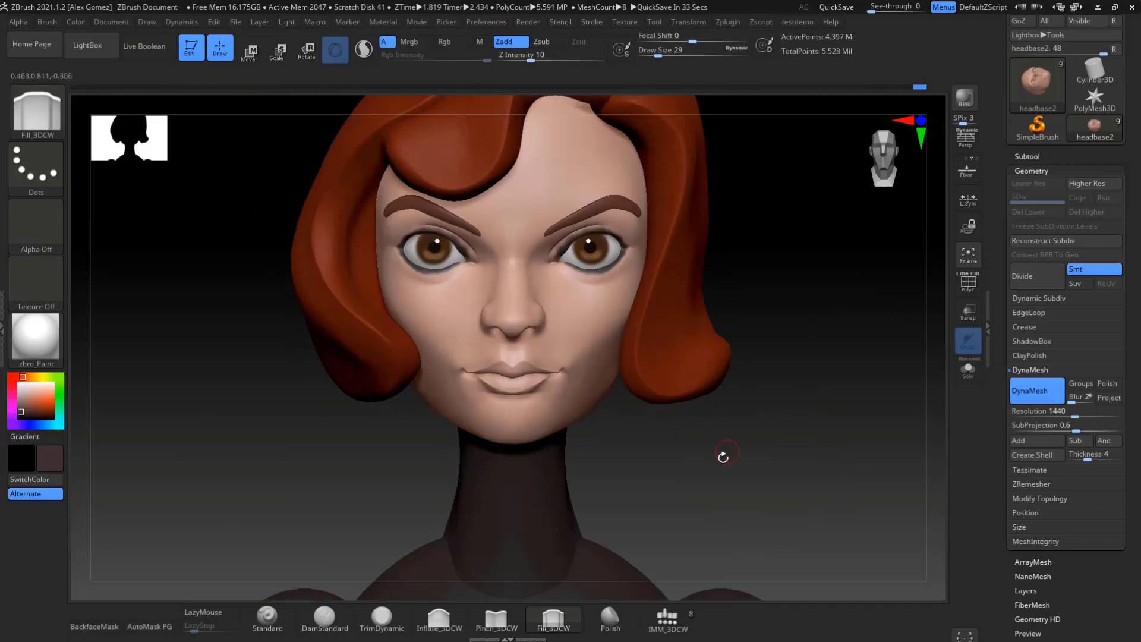
left_click_drag(596, 401, 832, 310)
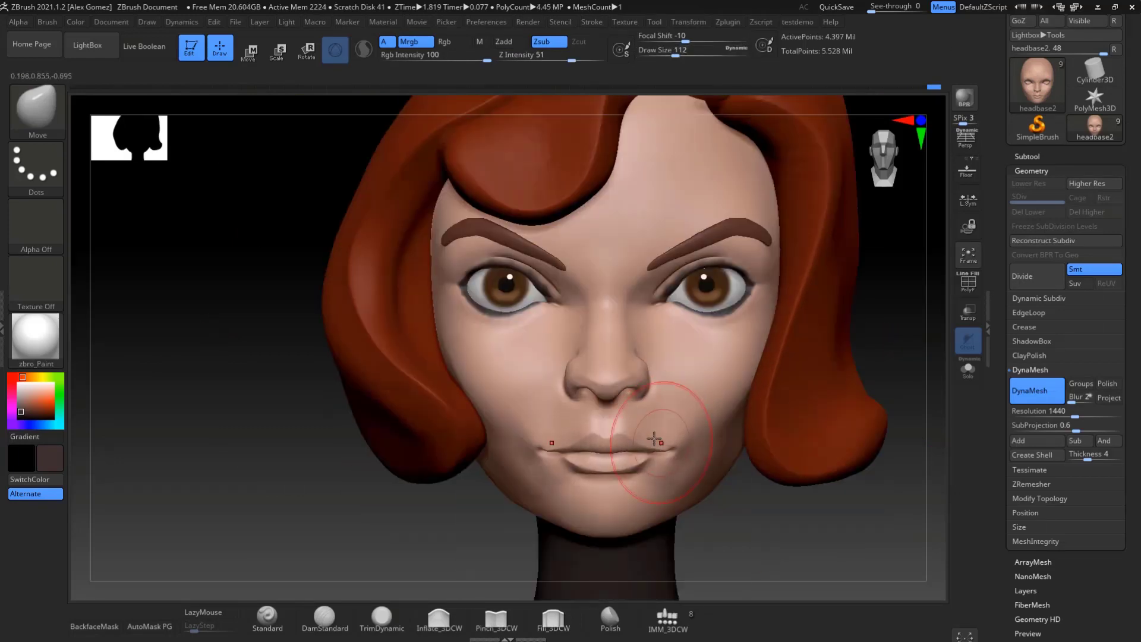
left_click_drag(654, 438, 678, 452)
mouse_move(828, 493)
left_mouse_down()
mouse_move(683, 493)
mouse_move(856, 482)
mouse_move(881, 359)
mouse_move(828, 323)
mouse_move(773, 416)
left_mouse_up()
key("space")
mouse_move(659, 310)
left_mouse_down()
mouse_move(738, 242)
mouse_move(759, 196)
mouse_move(830, 437)
mouse_move(667, 369)
left_mouse_up()
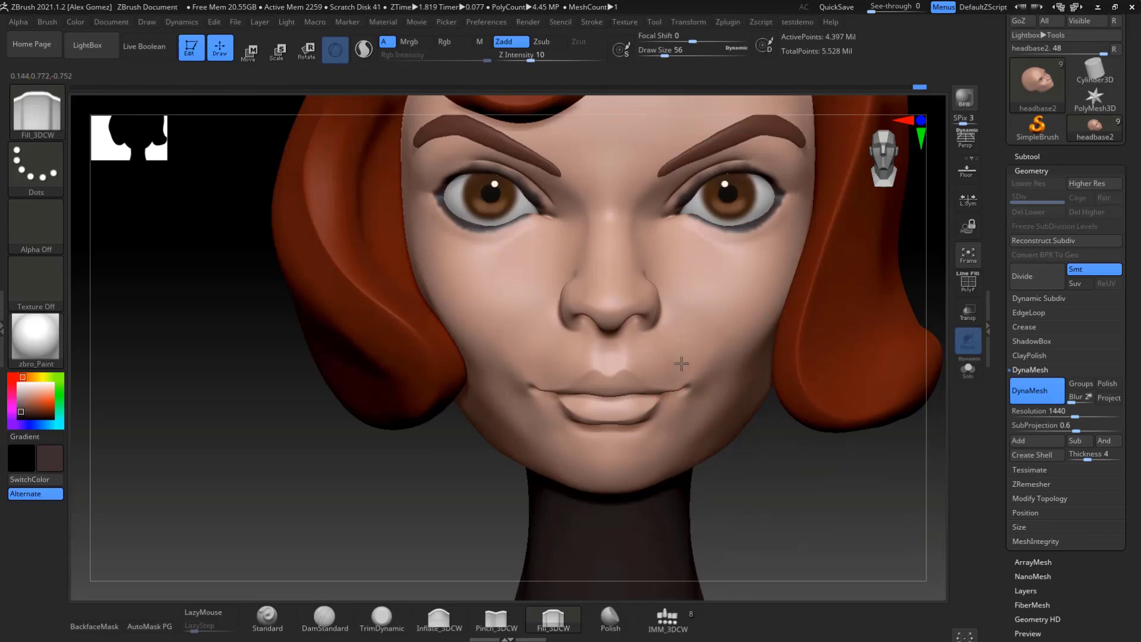
Step: Push in the lips with the Move brush, then fill and smooth under the lips and cheeks
key("b")
key("m")
key("v")
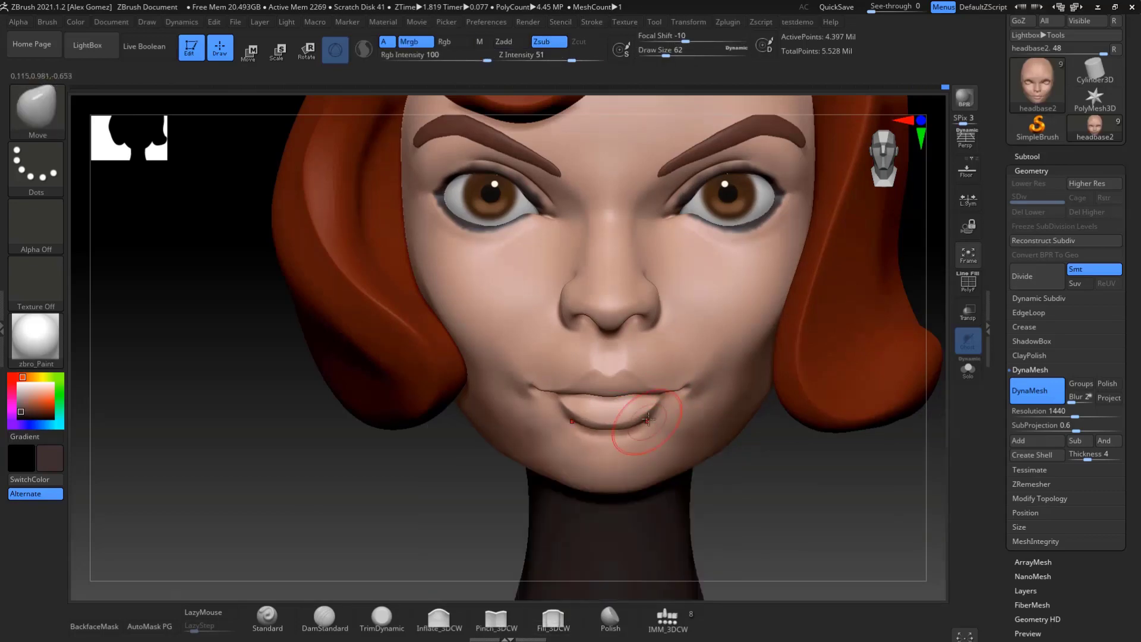
left_click_drag(688, 396, 832, 489)
key("space")
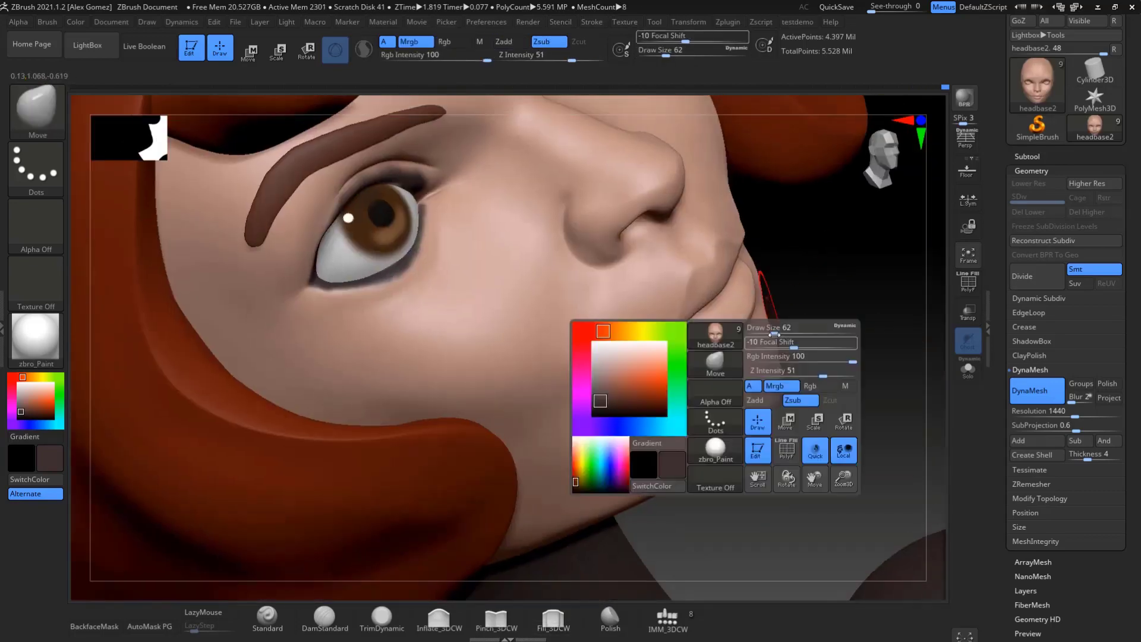
mouse_move(713, 404)
left_mouse_down()
mouse_move(842, 414)
mouse_move(856, 438)
mouse_move(666, 368)
left_mouse_up()
key("space")
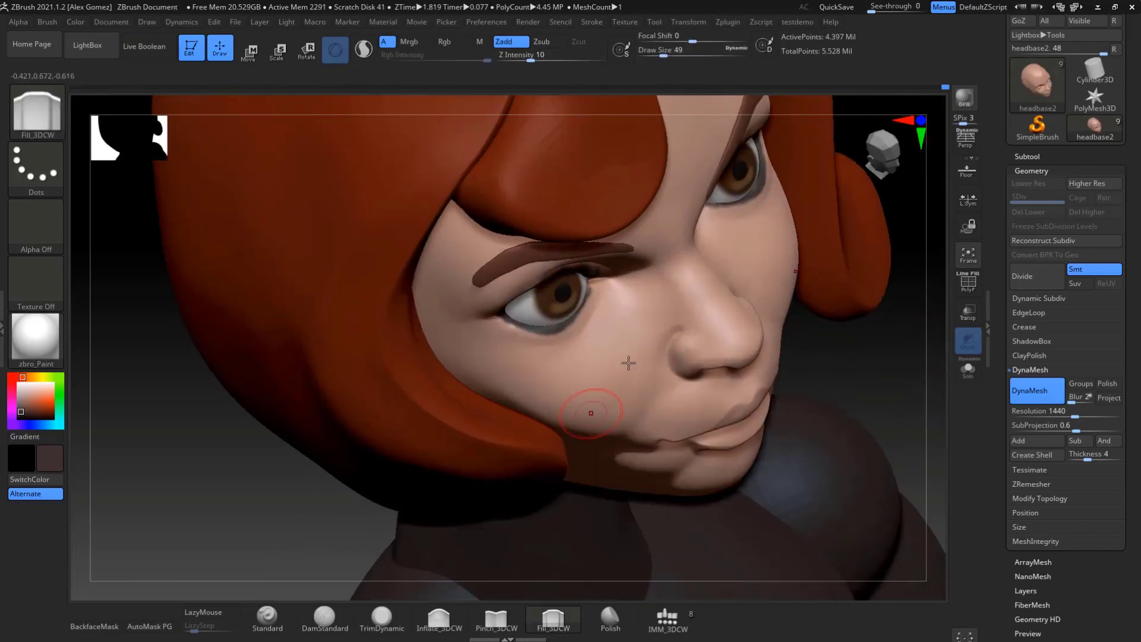
left_click_drag(591, 400, 648, 309)
mouse_move(878, 490)
left_mouse_down()
mouse_move(867, 441)
mouse_move(877, 446)
mouse_move(820, 457)
left_mouse_up()
Step: Frame the head and tilt it to work the nose with the Move brush
key("f")
key("b")
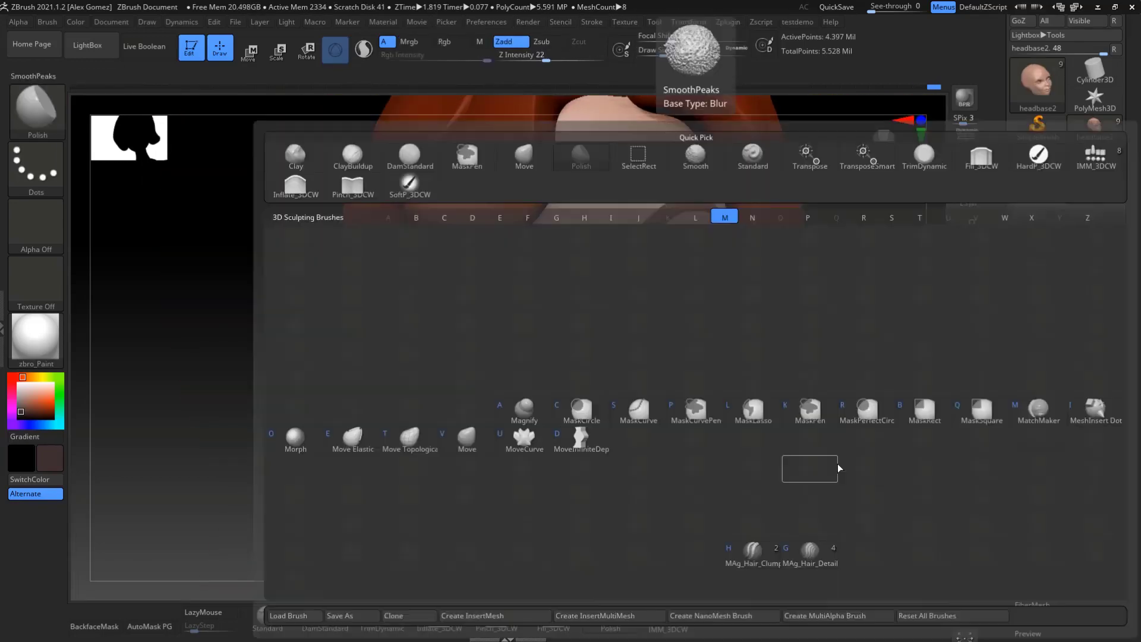
key("m")
key("v")
key("space")
mouse_move(752, 477)
left_mouse_down()
mouse_move(728, 313)
mouse_move(778, 479)
left_mouse_up()
Step: Sharpen the nose and nostrils with a smaller Pinch brush with LazyMouse on
key("b")
key("p")
key("i")
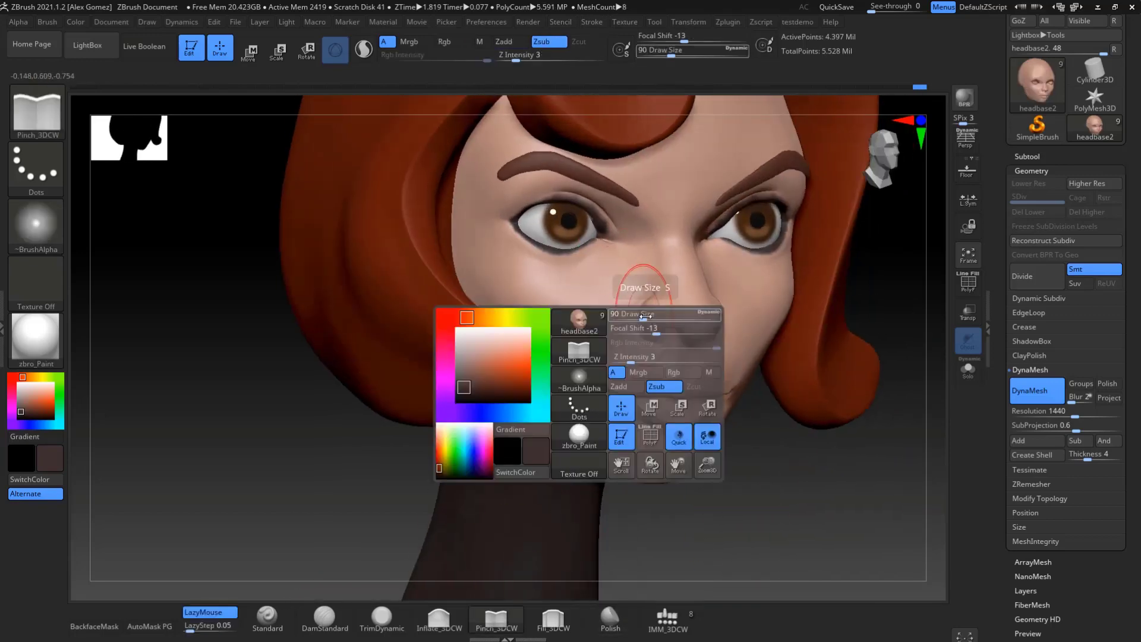
mouse_move(646, 317)
left_mouse_down()
mouse_move(611, 326)
mouse_move(901, 440)
left_mouse_up()
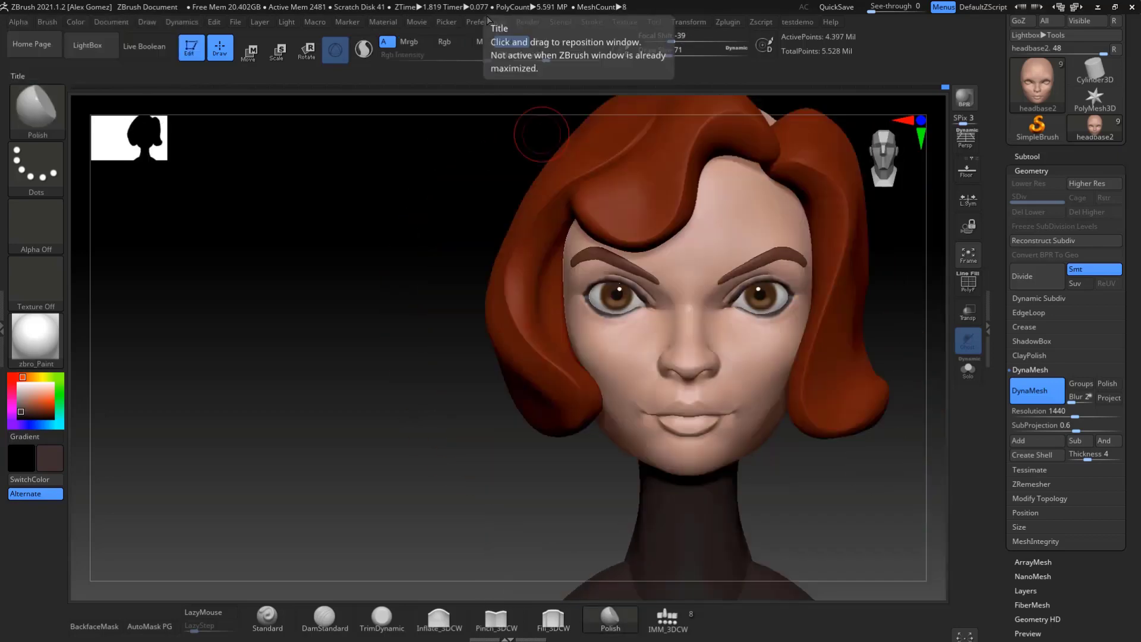
key("space")
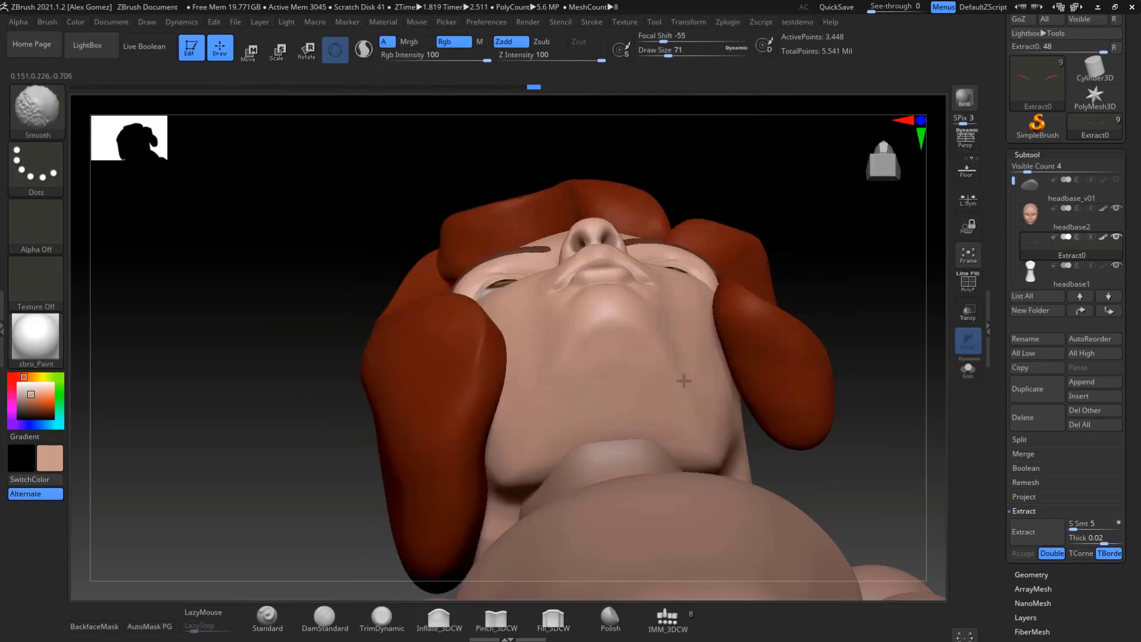
Step: Select the headbase2 head mesh and begin masking the upper eyelids for the eyeliner
left_click_drag(858, 413, 865, 357)
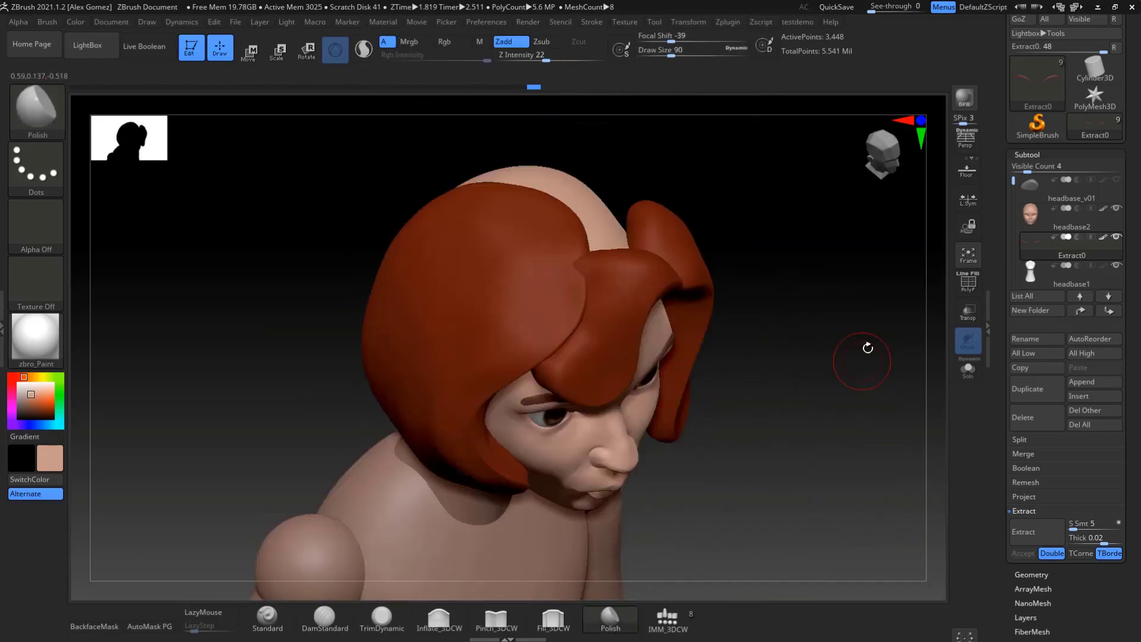
left_click(1047, 229)
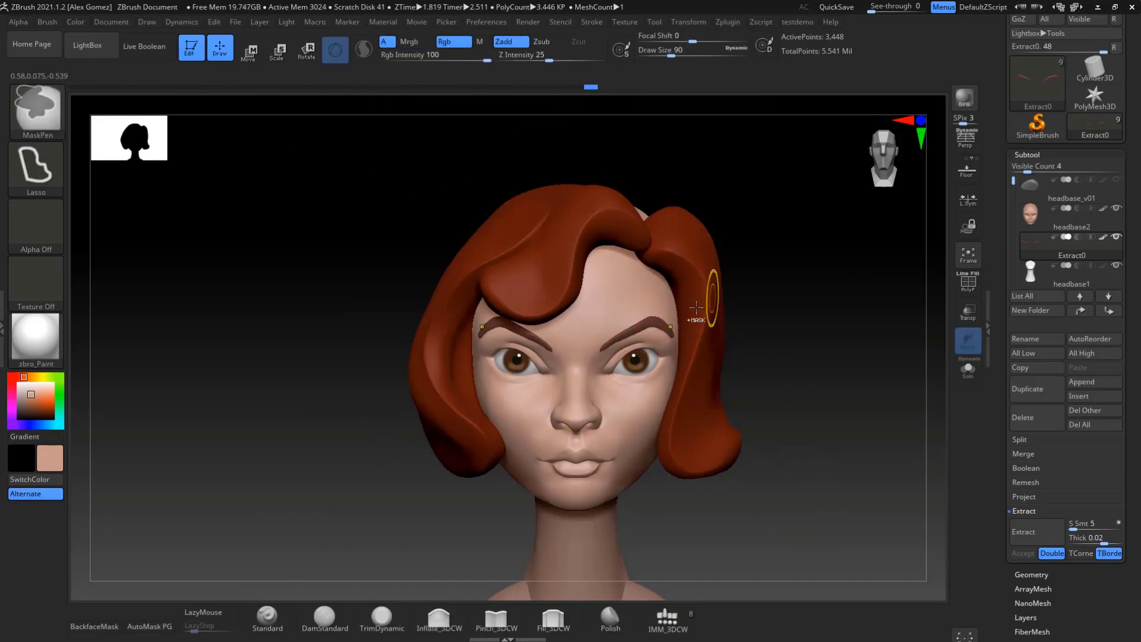
left_click(668, 325, "alt")
right_click_drag(668, 325, 632, 380)
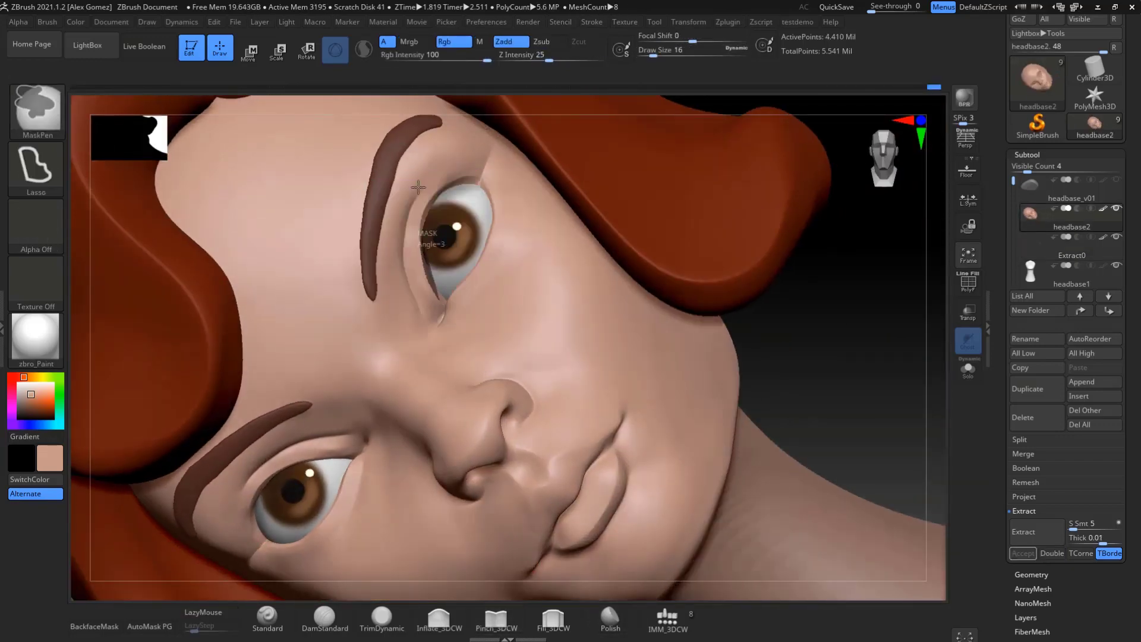
key("ctrl")
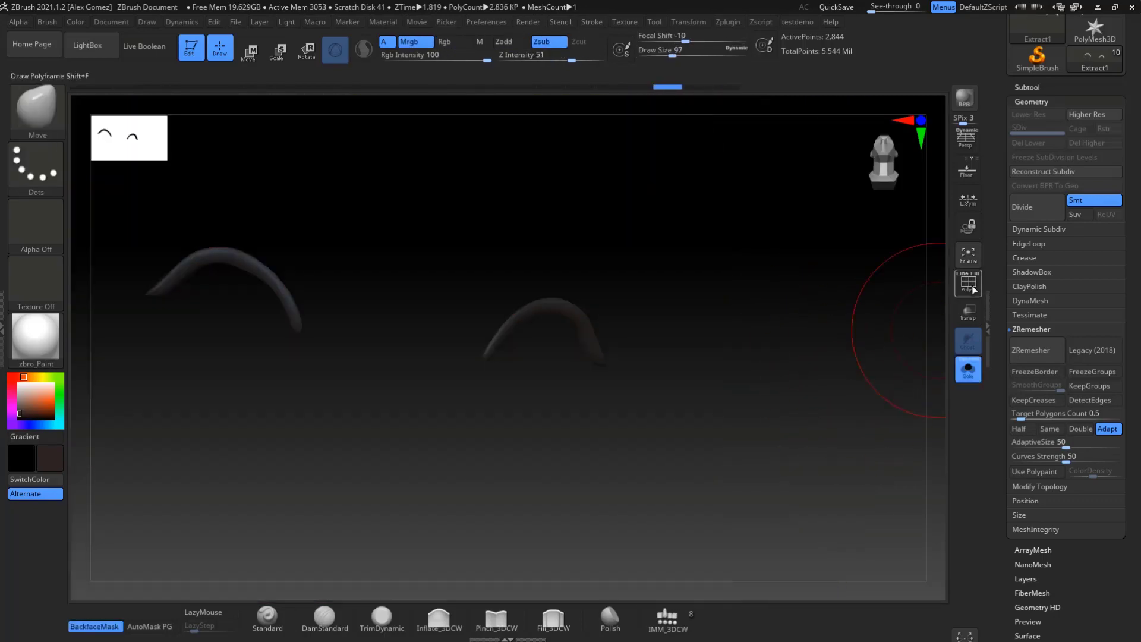
Step: Show all character parts again and zoom in to check the eyeliner on both eyes
key("b")
key("s")
key("k")
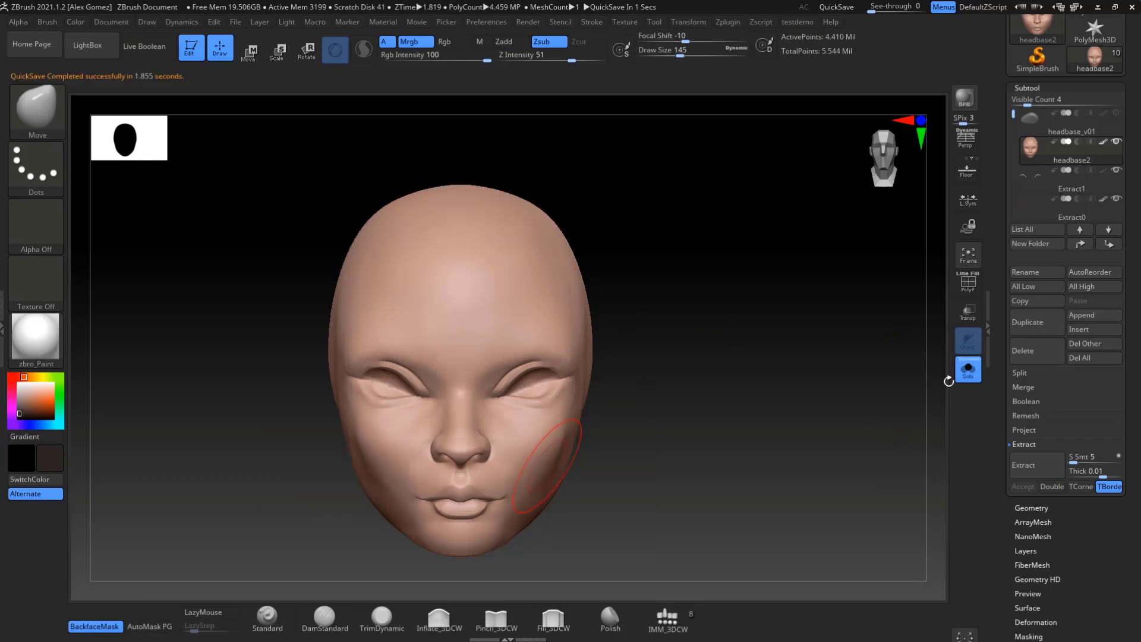
left_click(968, 368)
left_click_drag(663, 372, 475, 331, "alt")
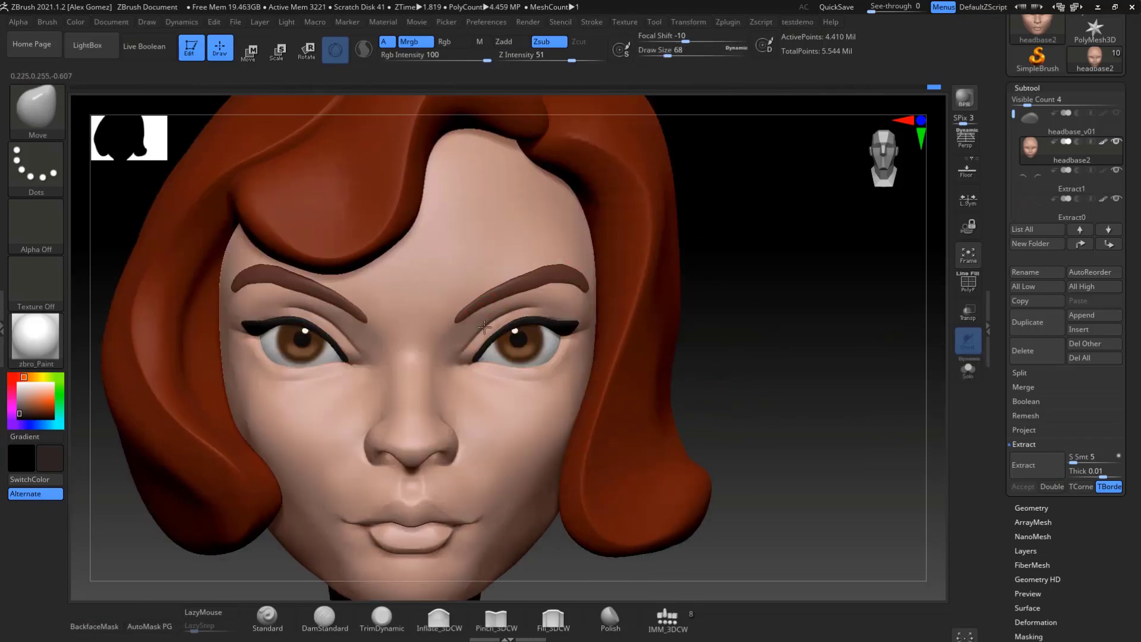
key("f")
left_click_drag(784, 491, 542, 493, "alt")
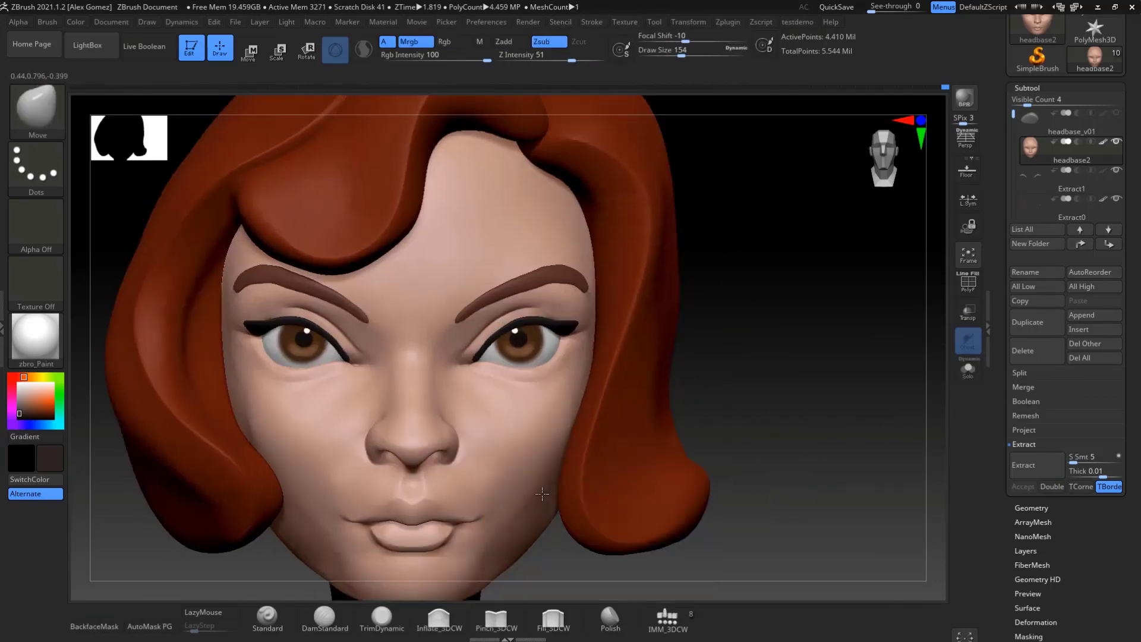
key("f")
Step: Check the eyeliner from side profile and front with the Standard brush selected
mouse_move(776, 408)
left_mouse_down()
mouse_move(844, 410)
mouse_move(700, 419)
left_mouse_up()
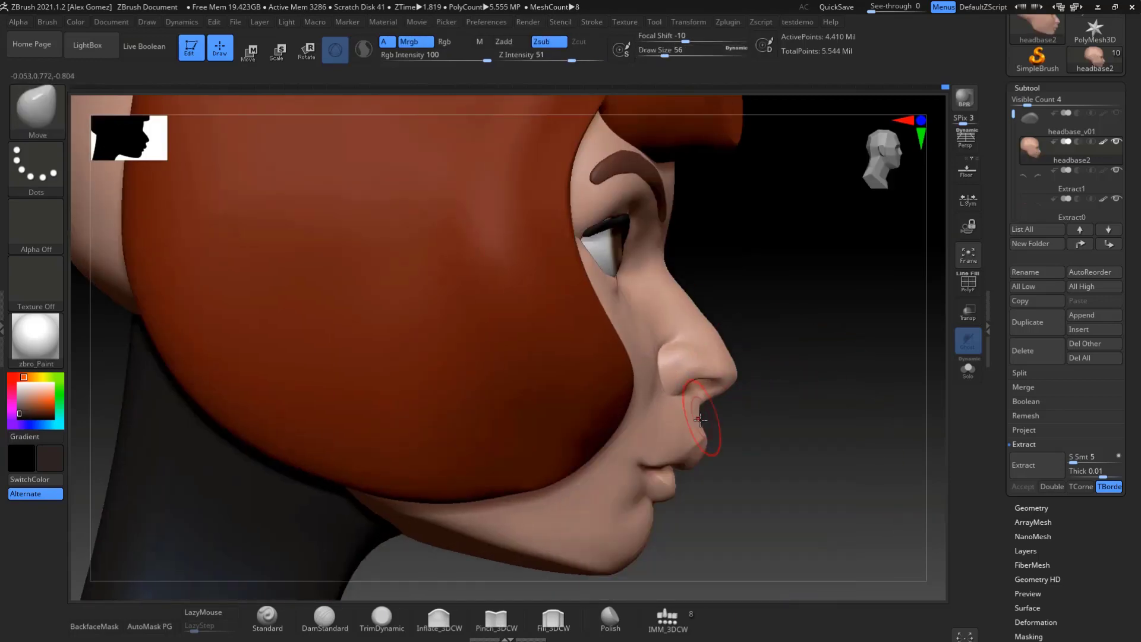
left_click_drag(732, 356, 808, 458, "shift")
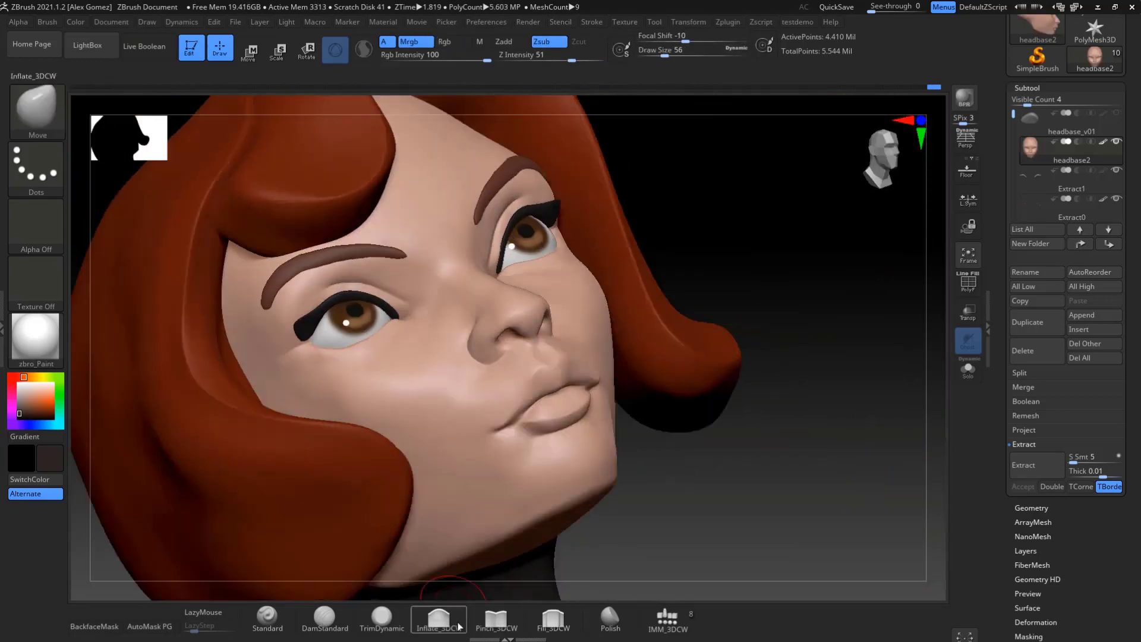
left_click(267, 618)
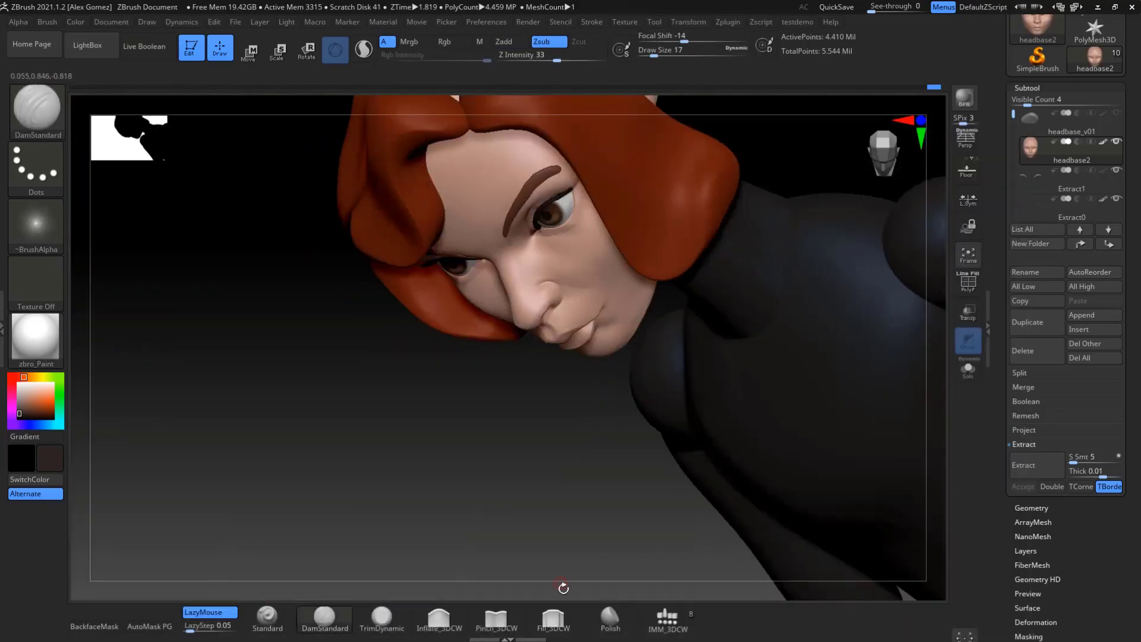
left_click_drag(564, 245, 840, 511)
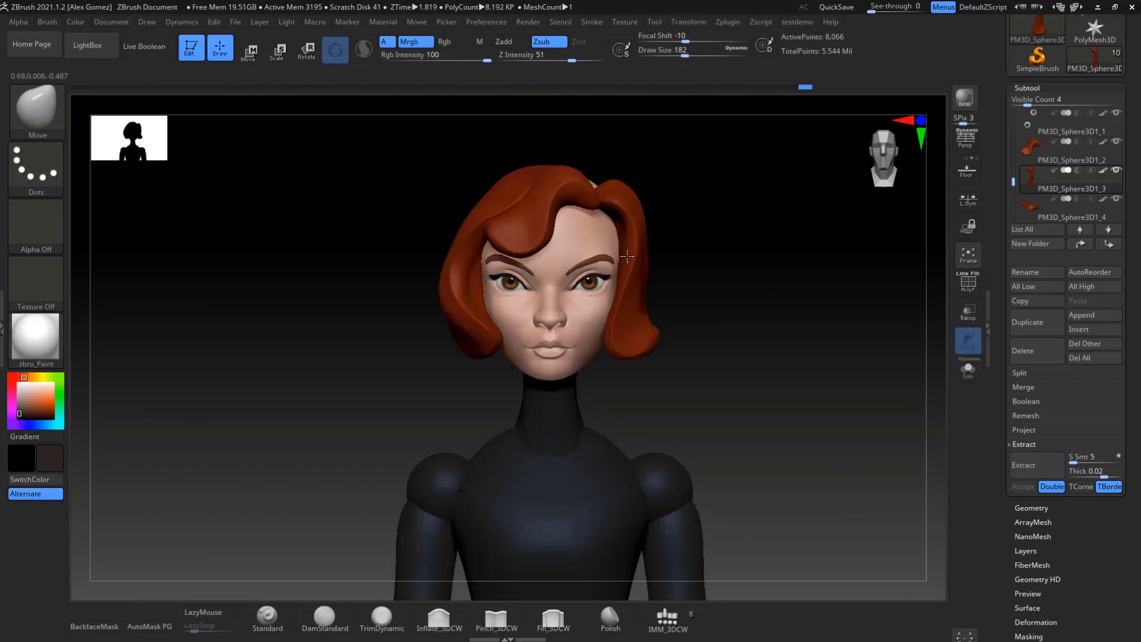
left_click_drag(759, 179, 762, 327)
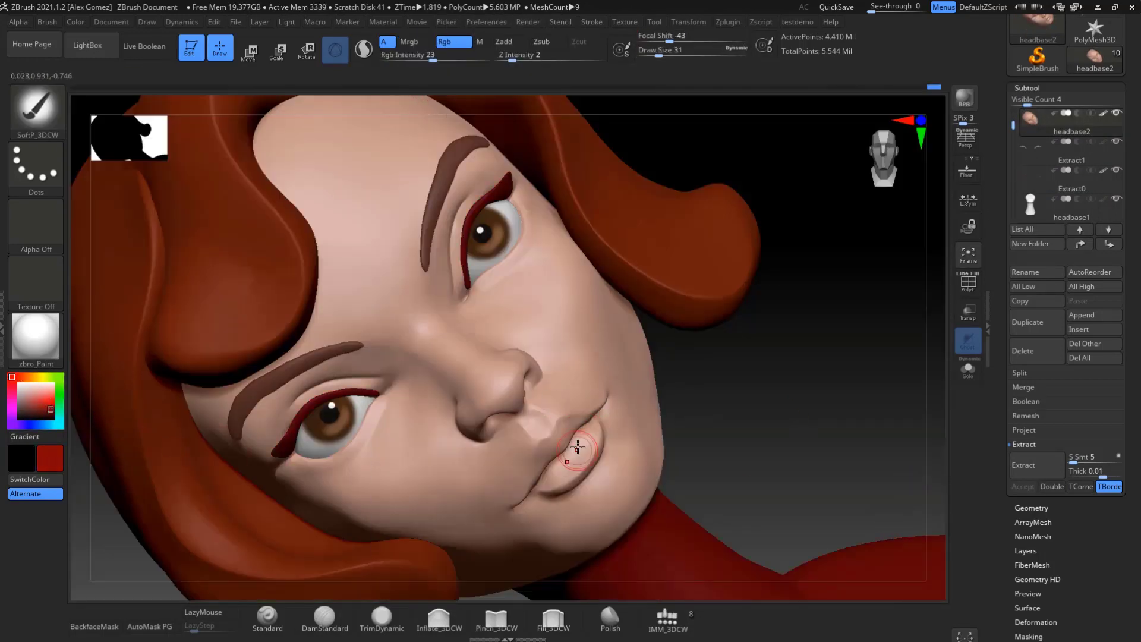
Step: Paint the lips deep red, check from the front, and return to the Move brush
key("space")
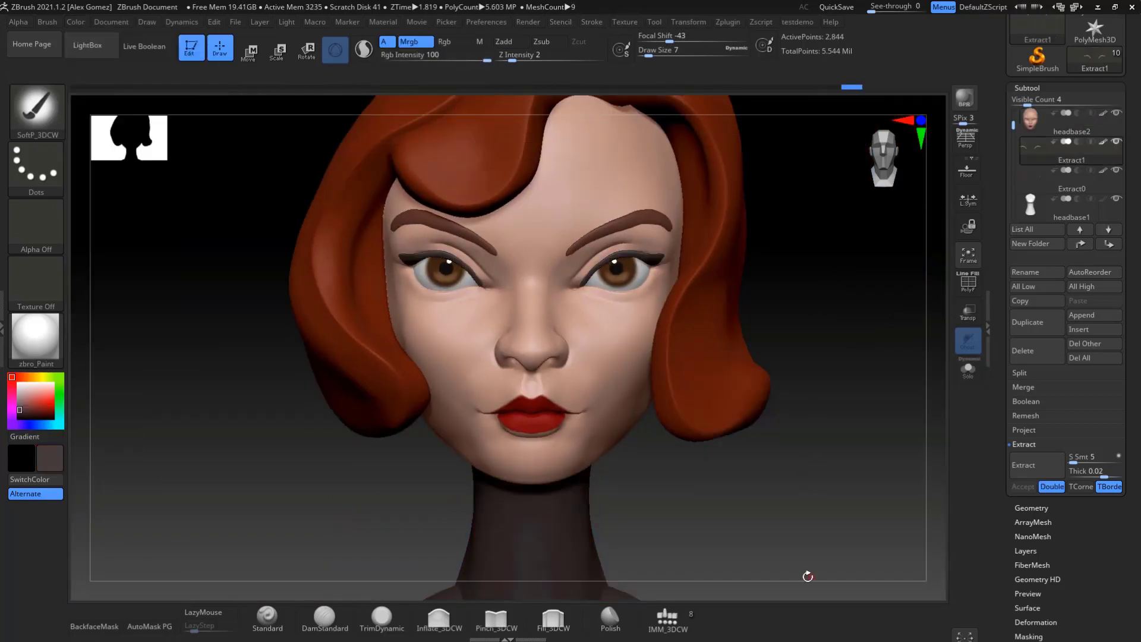
left_click(496, 618)
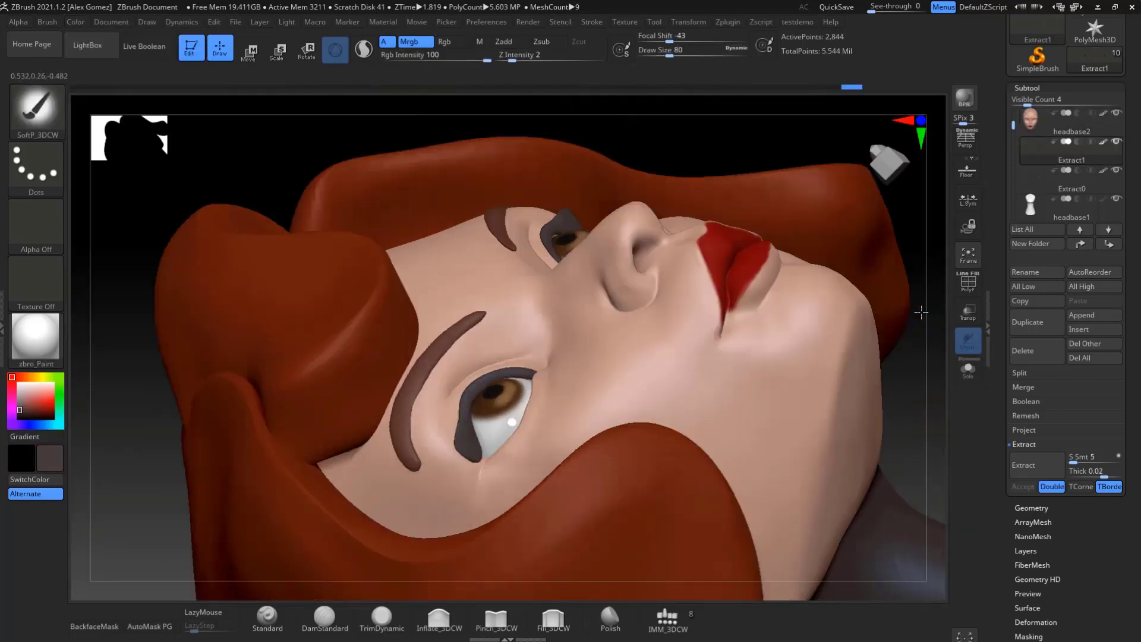
left_click_drag(727, 290, 745, 447)
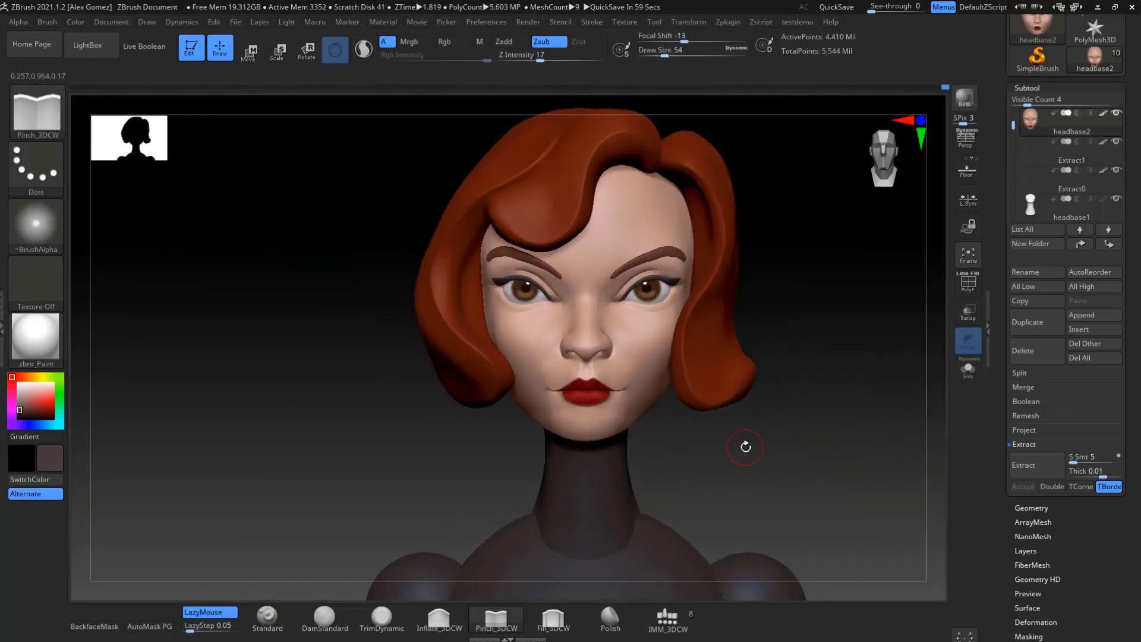
key("space")
Step: Resize the brush and smooth the face around the eyes and cheeks
left_click(623, 265, "alt")
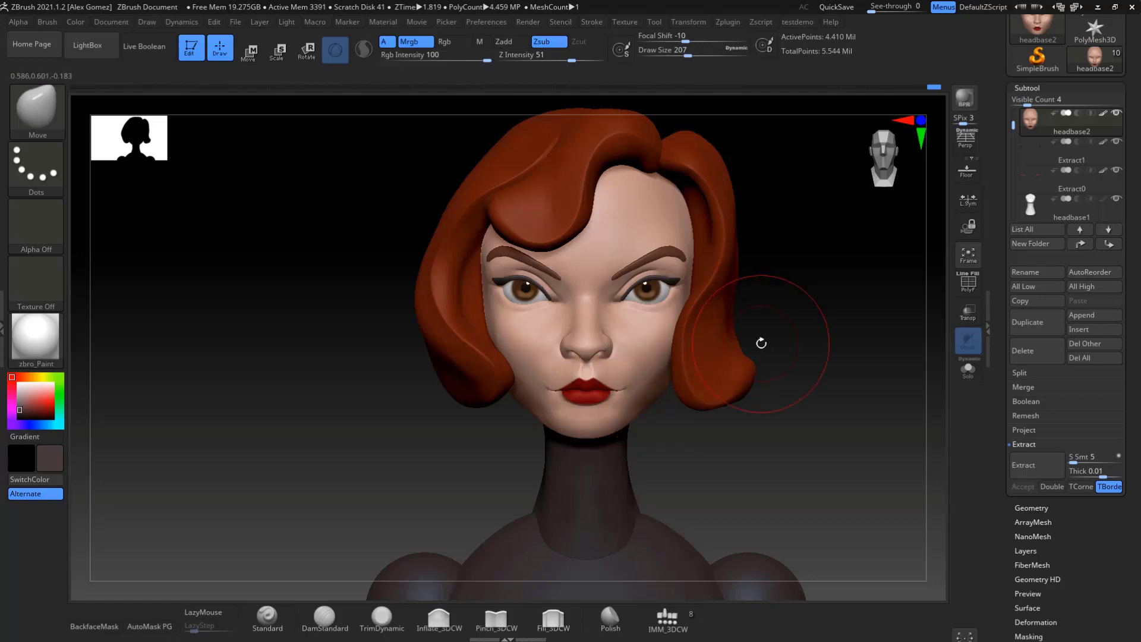
key("space")
left_click_drag(761, 343, 675, 302)
key("space")
left_click_drag(620, 274, 681, 266)
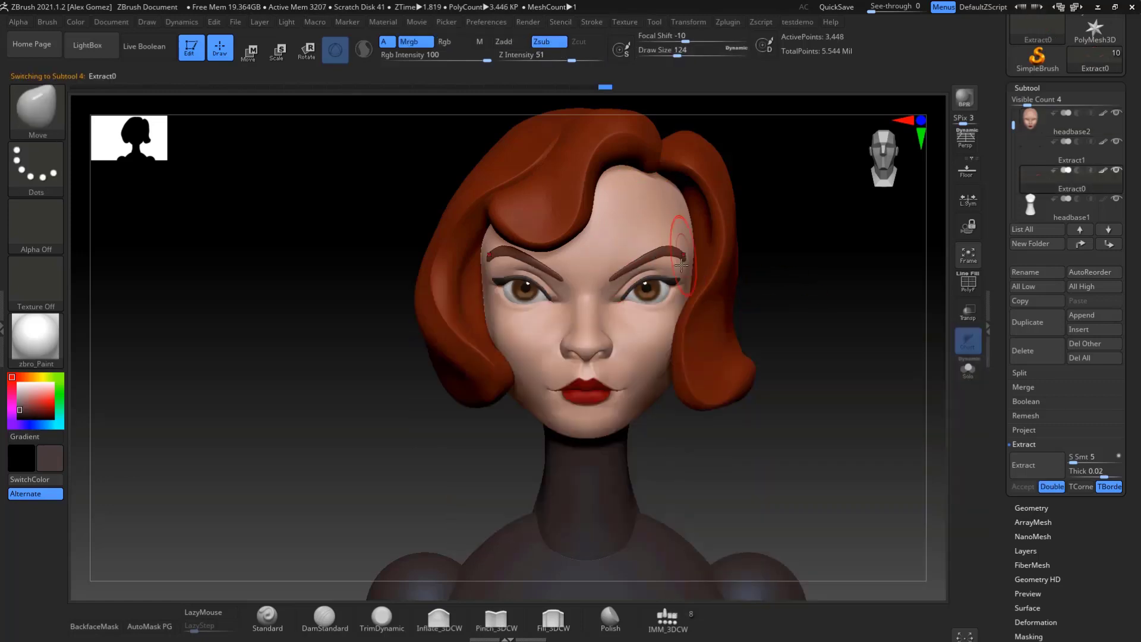
left_click_drag(769, 344, 656, 313)
left_click_drag(652, 363, 825, 319)
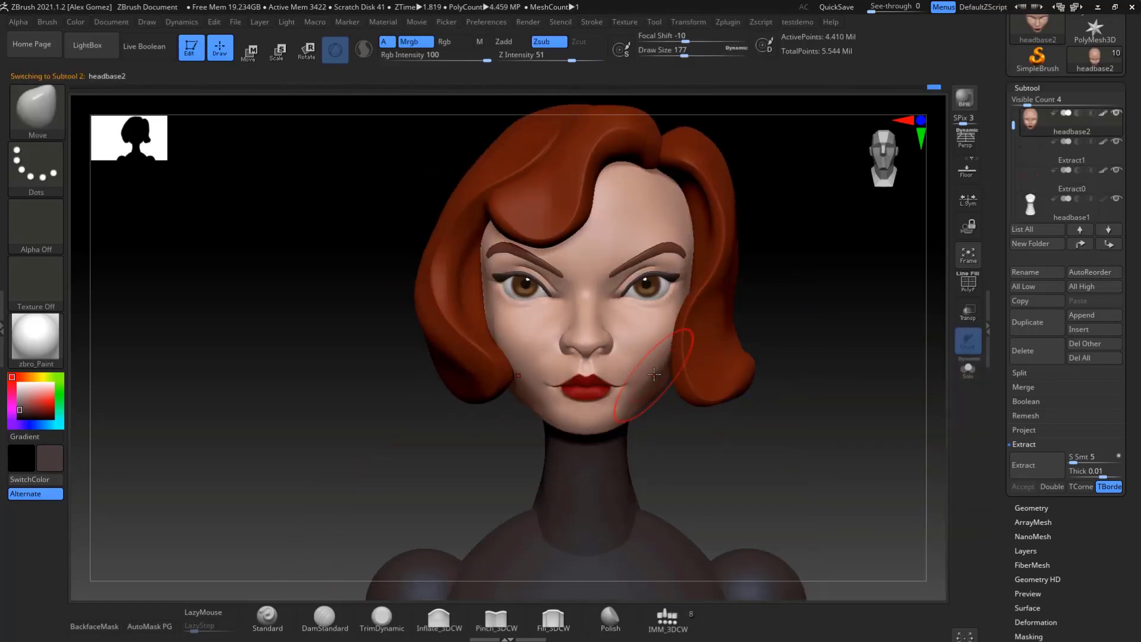
key("f")
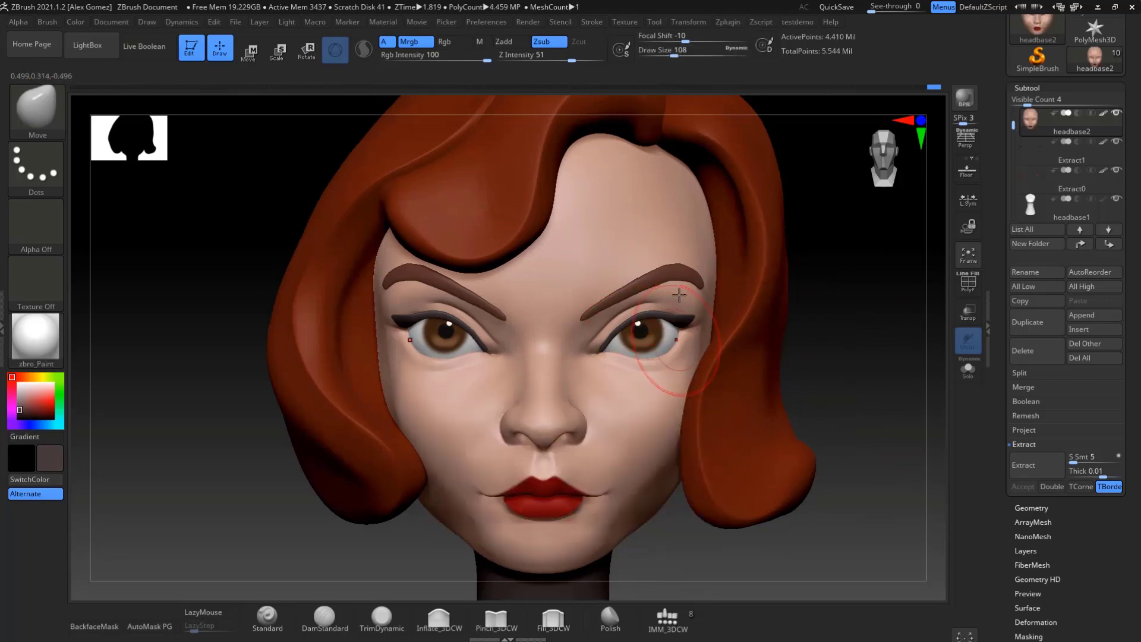
left_click_drag(649, 362, 847, 408)
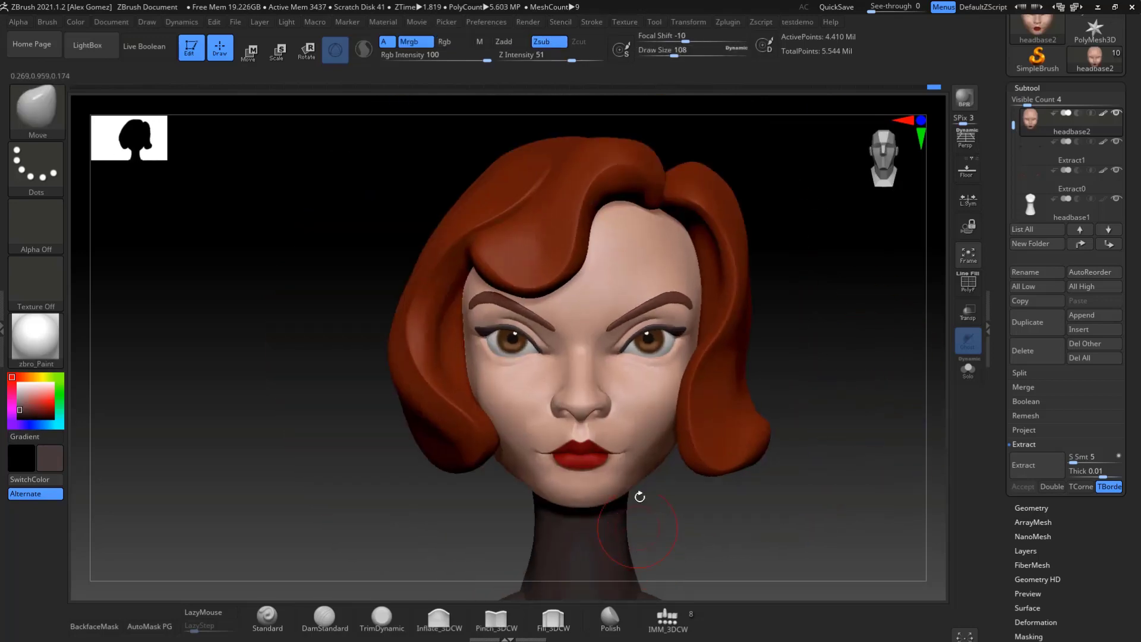
right_click_drag(598, 442, 526, 410, "ctrl")
key("space")
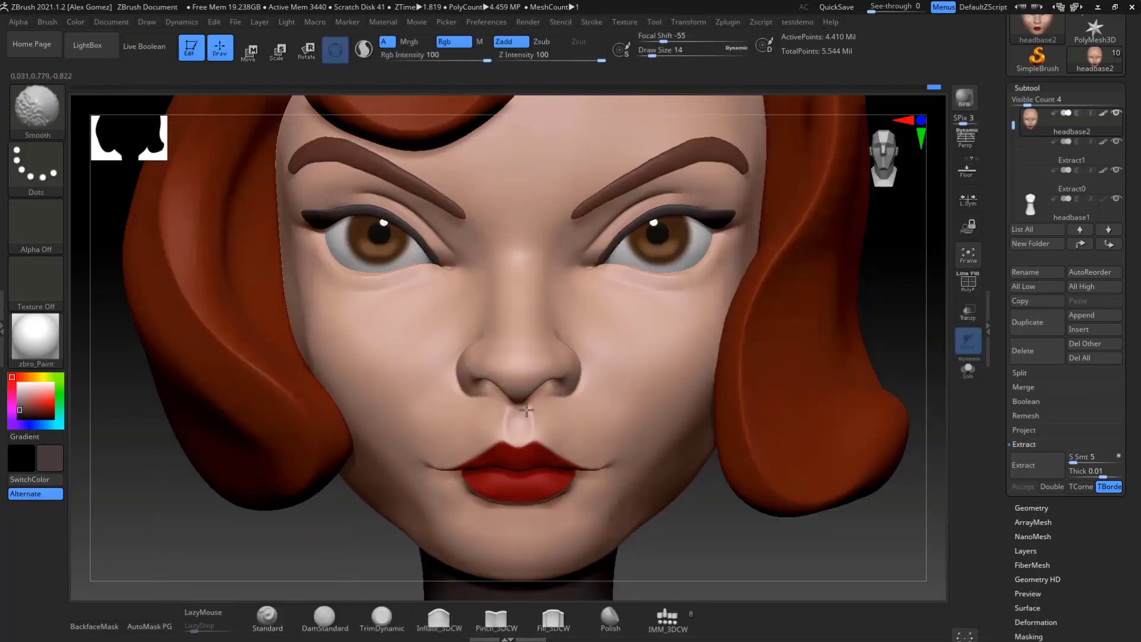
key("space")
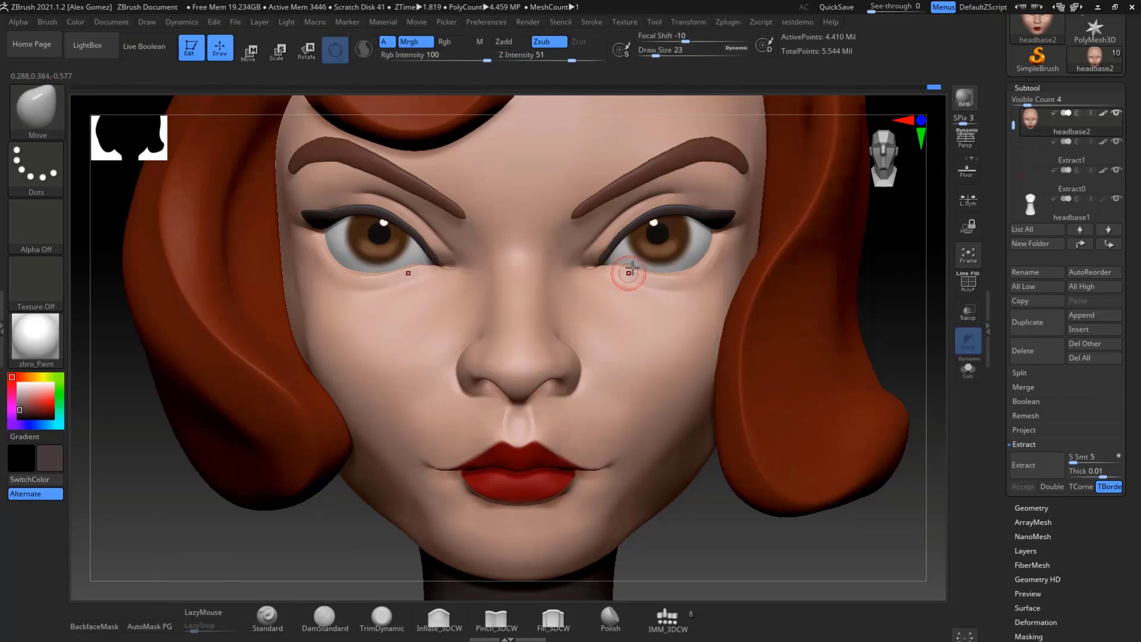
Step: Remesh the eyeliner piece with DynaMesh at resolution 512 and inspect its wireframe
left_click(623, 272, "alt")
key("b")
key("s")
key("h")
right_click_drag(878, 318, 142, 609)
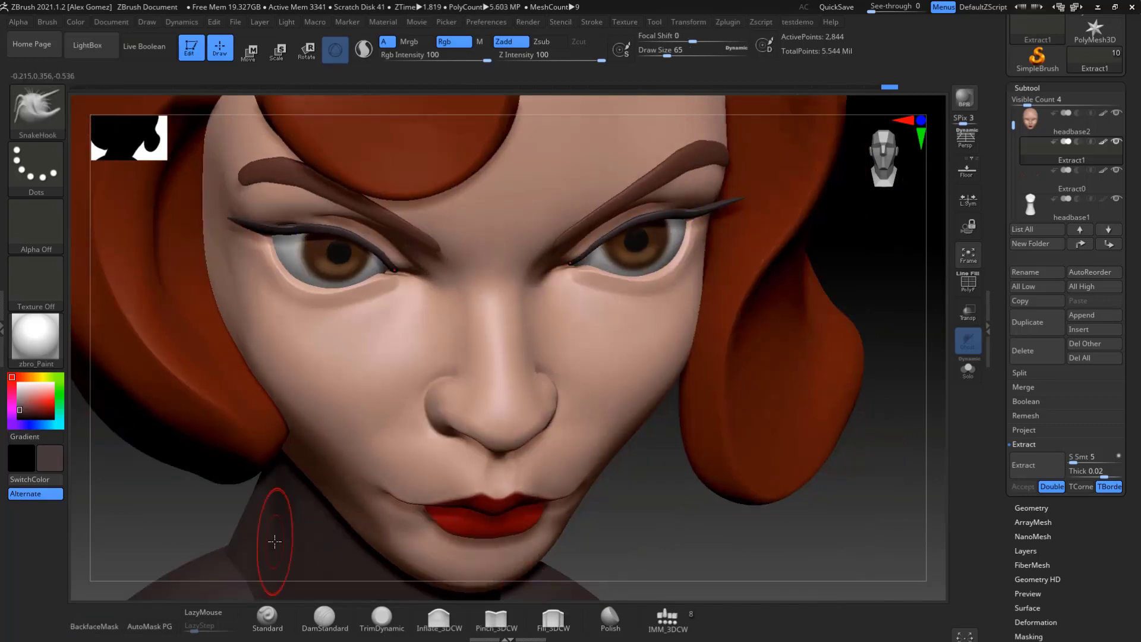
left_click(1031, 508)
left_click_drag(1031, 349, 1051, 348)
left_click(1037, 321)
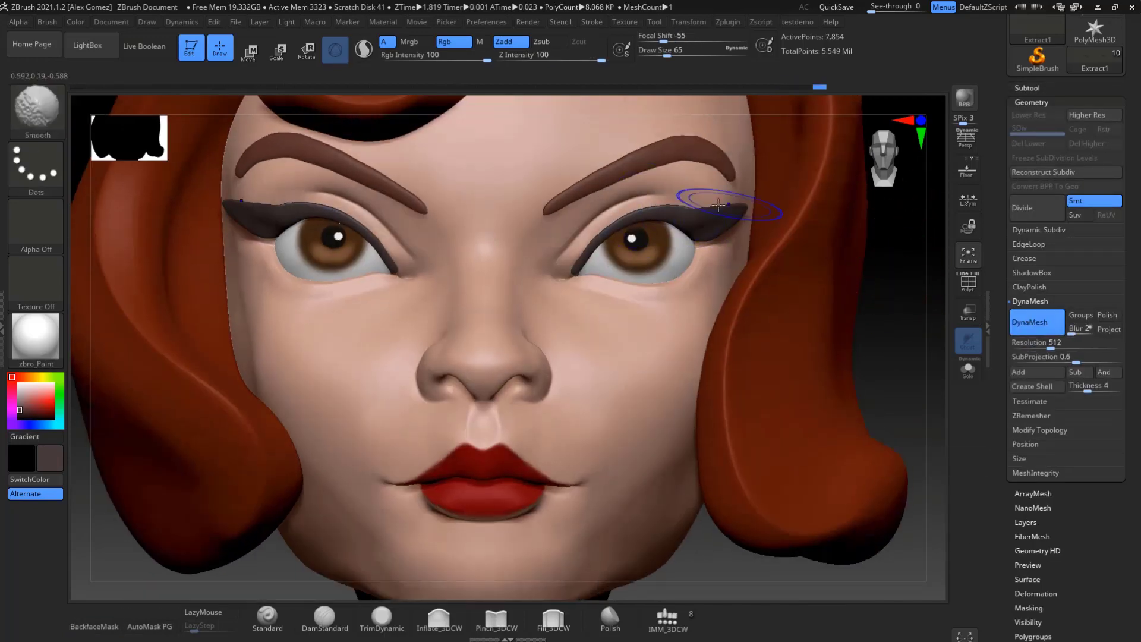
key("shift+f")
mouse_move(772, 238)
right_mouse_down()
mouse_move(883, 351)
mouse_move(861, 350)
mouse_move(855, 333)
mouse_move(820, 443)
mouse_move(689, 413)
right_mouse_up()
key("shift+f")
Step: Reshape the cheeks and jaw using Smooth, a fill brush and a large Move brush
key("space")
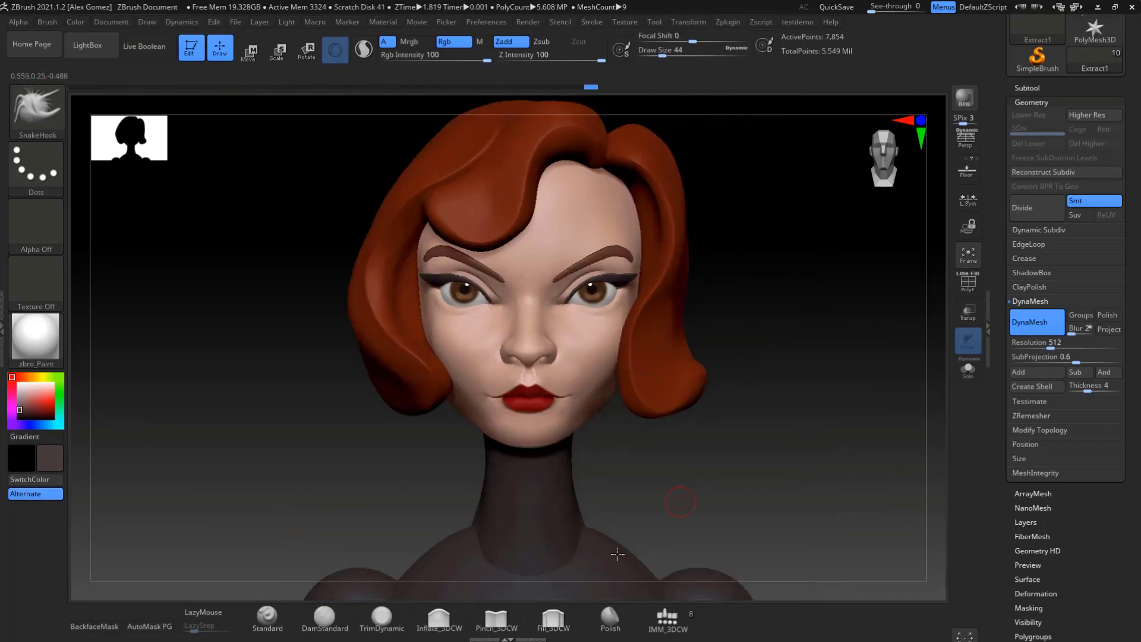
mouse_move(680, 502)
right_mouse_down()
mouse_move(779, 538)
mouse_move(797, 454)
mouse_move(562, 350)
right_mouse_up()
key("space")
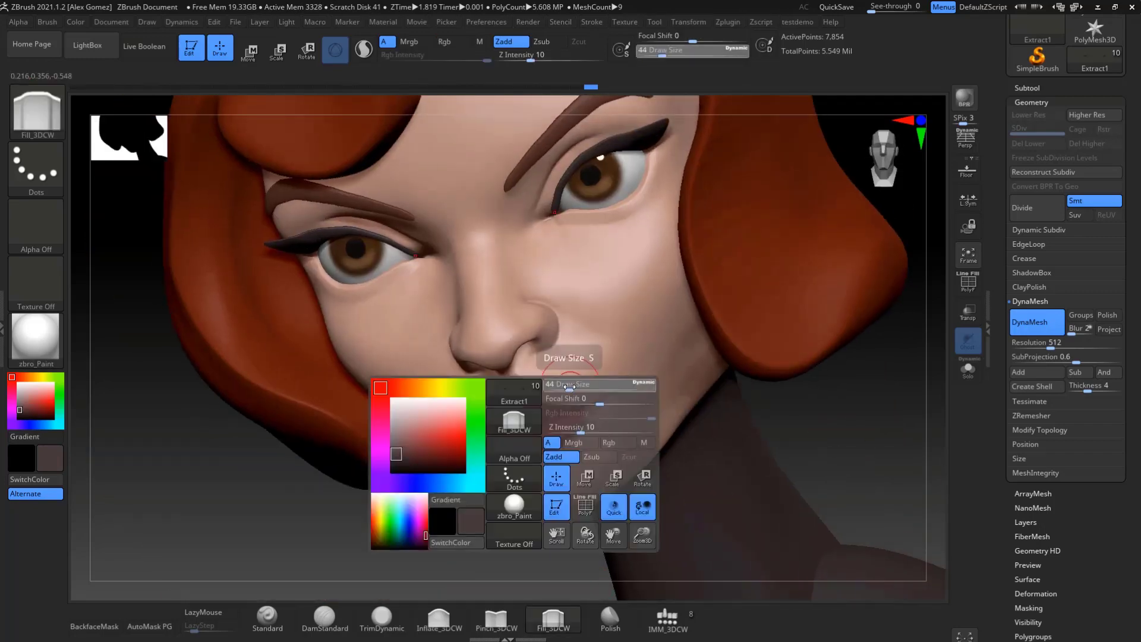
left_click(562, 350, "alt")
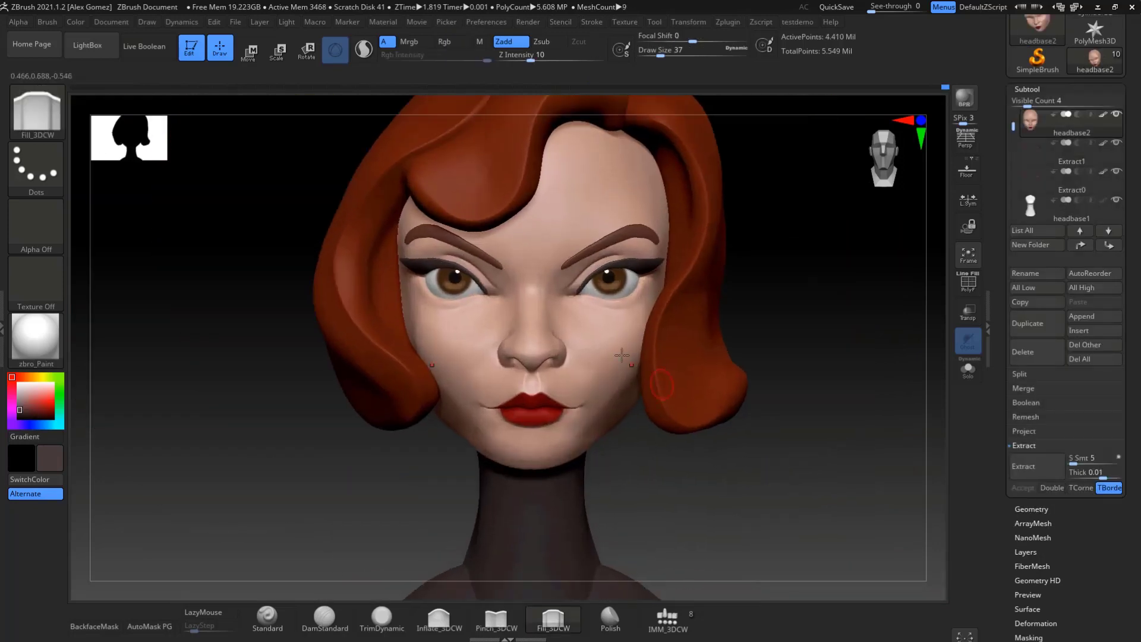
key("shift")
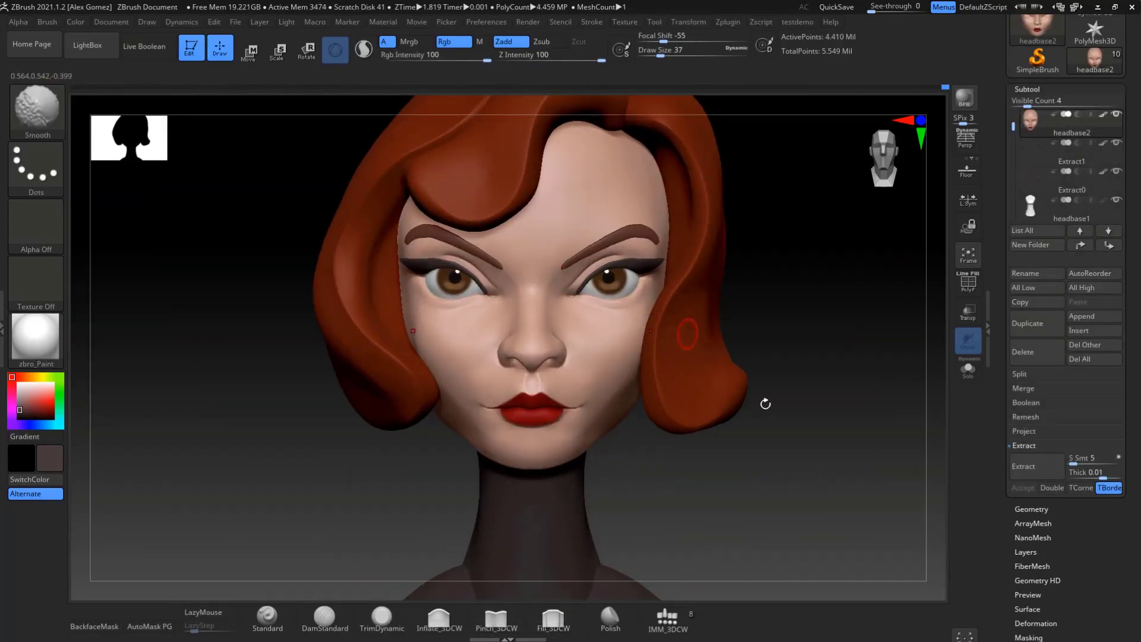
mouse_move(764, 403)
left_mouse_down()
mouse_move(769, 481)
mouse_move(815, 514)
left_mouse_up()
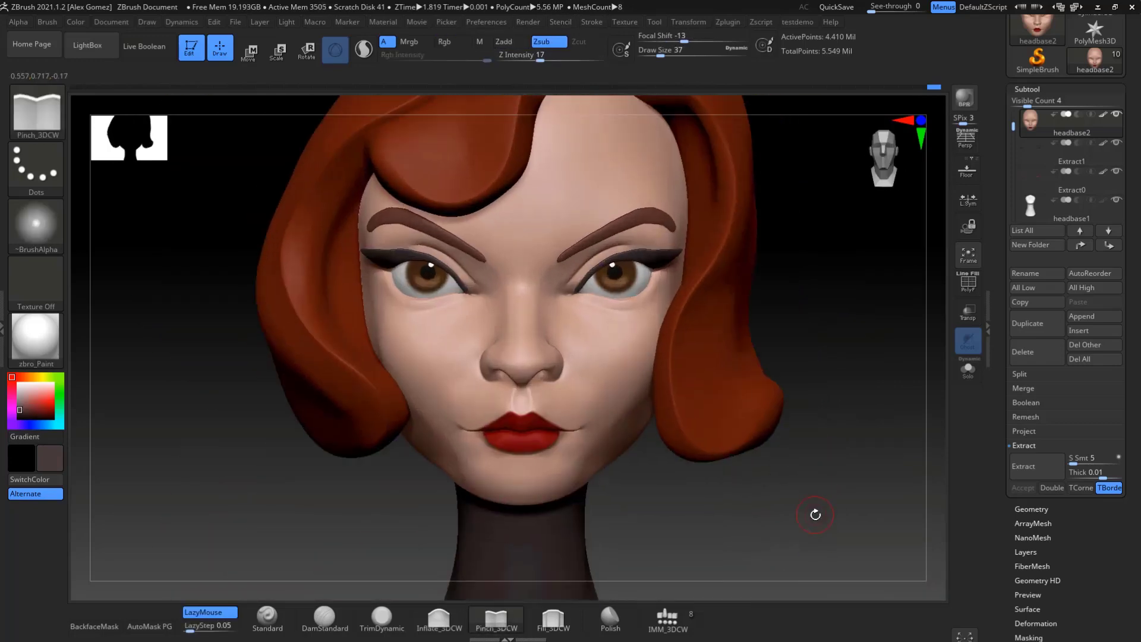
key("b")
key("m")
key("v")
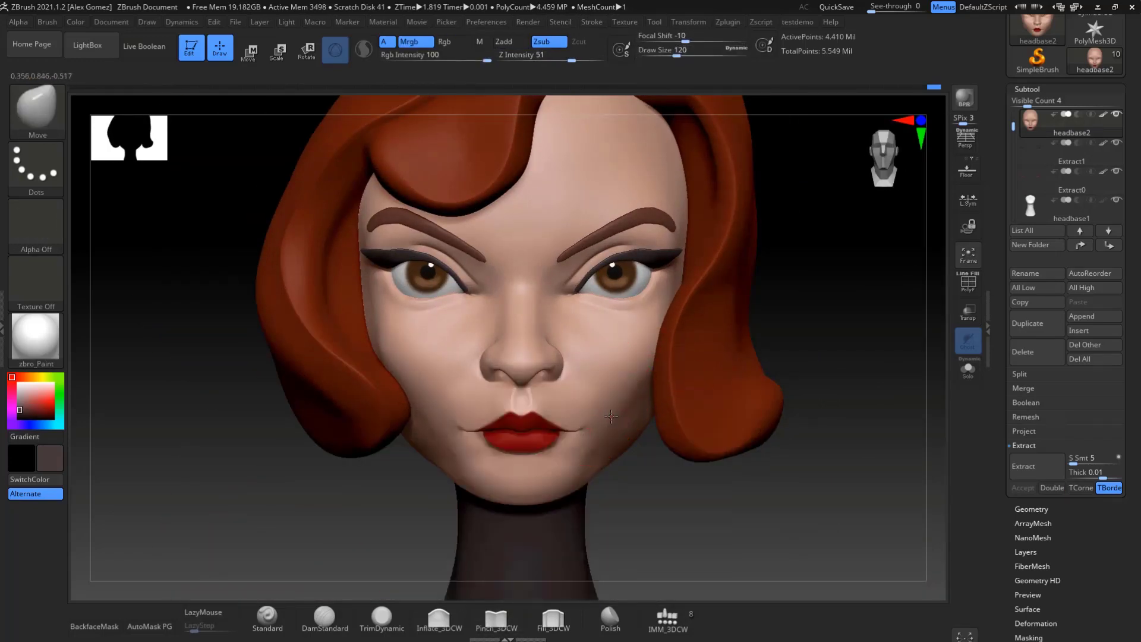
key("shift")
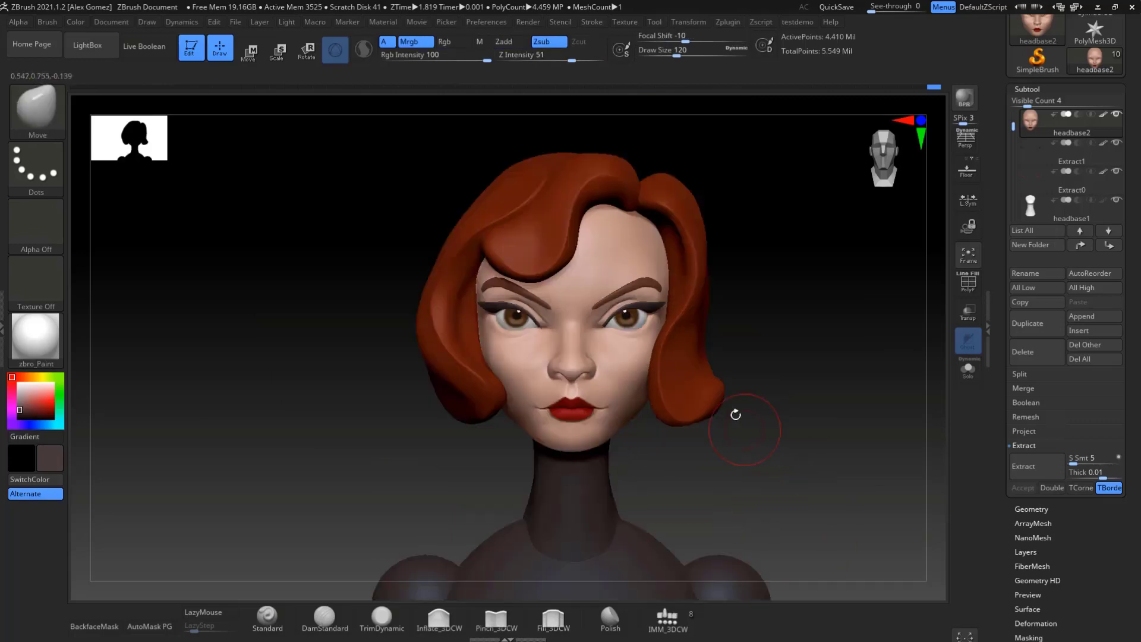
mouse_move(734, 412)
left_mouse_down()
mouse_move(794, 326)
mouse_move(714, 286)
mouse_move(799, 288)
mouse_move(643, 351)
left_mouse_up()
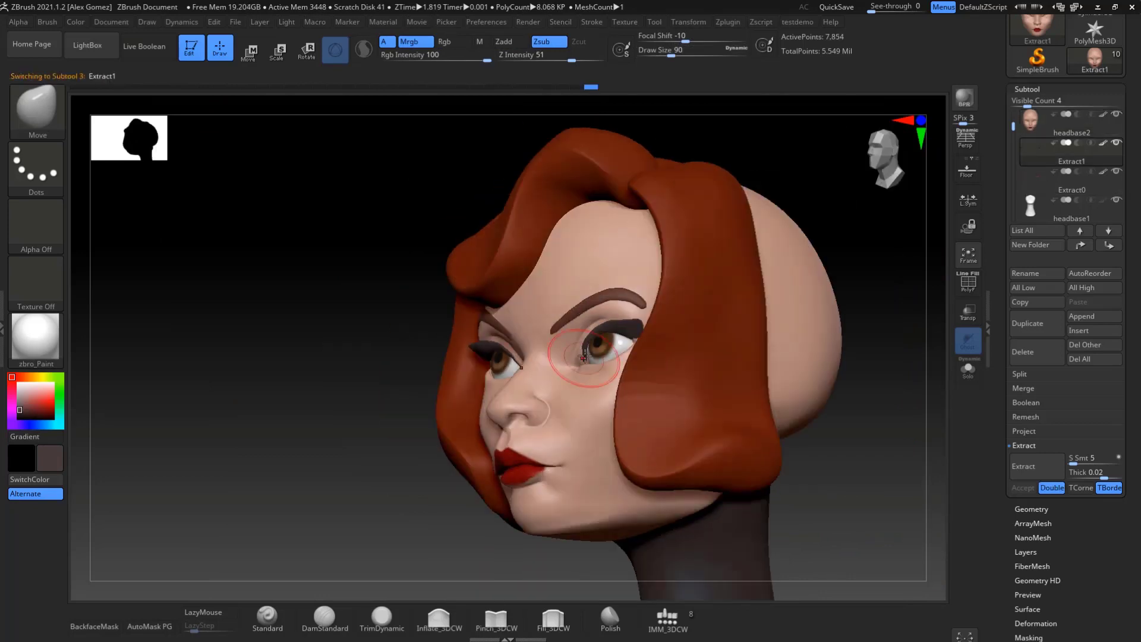
Step: Touch up the eyeliner piece with the fill brush, then reactivate the head mesh
left_click(616, 330, "alt")
left_click(553, 618)
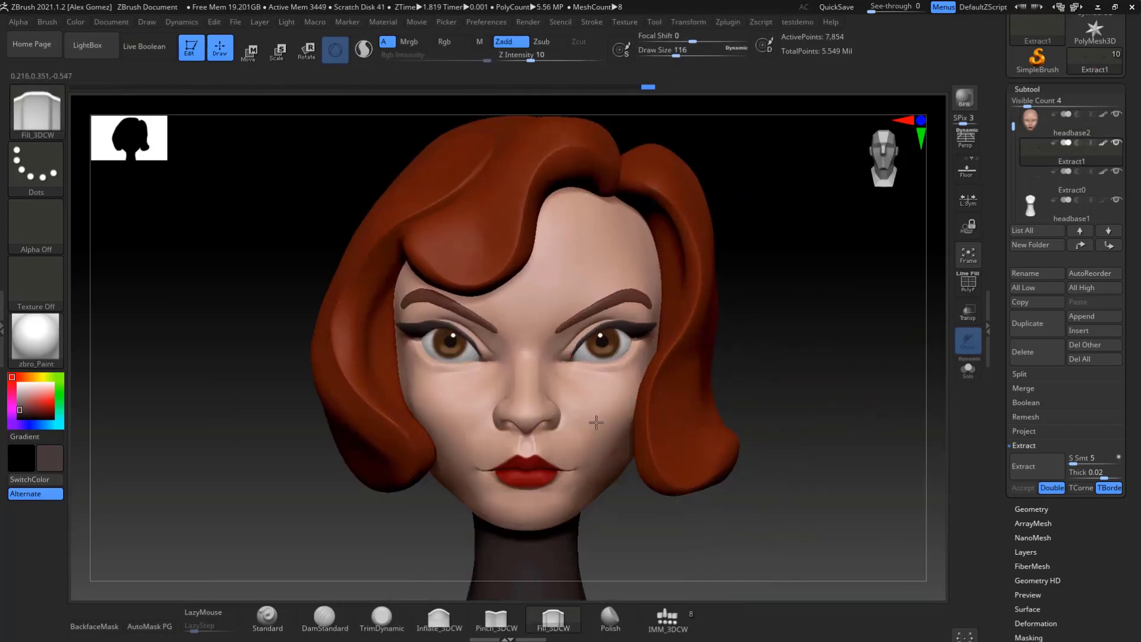
right_click_drag(597, 422, 410, 394)
left_click(410, 393, "alt")
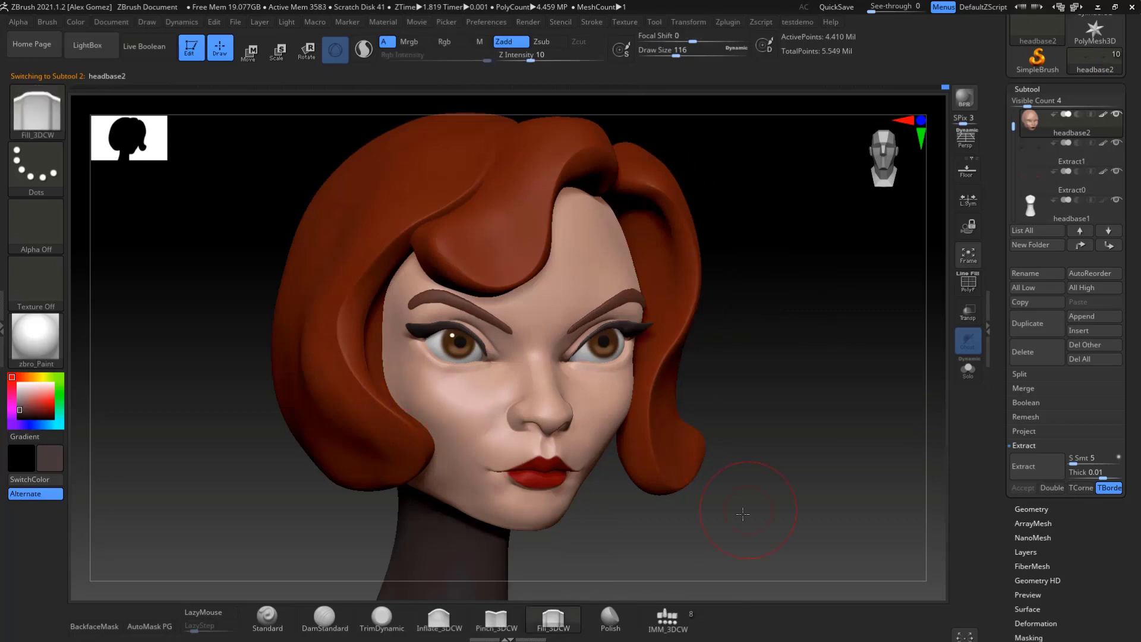
Step: Pull the lower right and lower left hair curls outward with the Move brush
left_click_drag(742, 514, 440, 382)
left_click_drag(768, 435, 794, 412)
left_click(817, 295, "alt")
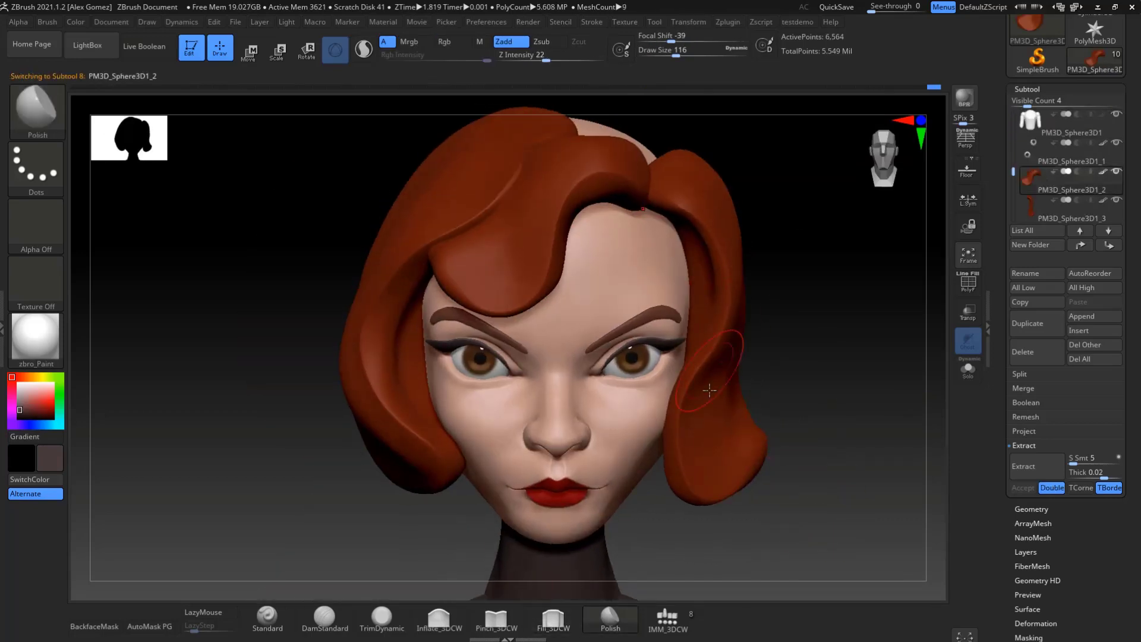
right_click_drag(813, 131, 575, 454, "ctrl")
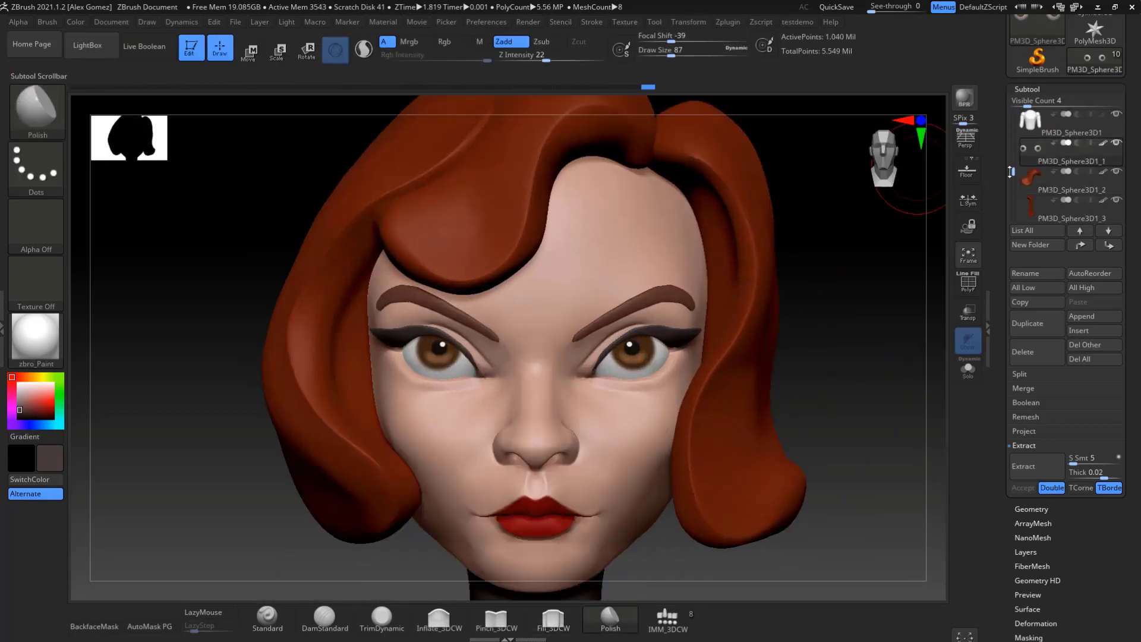
left_click(574, 454, "alt")
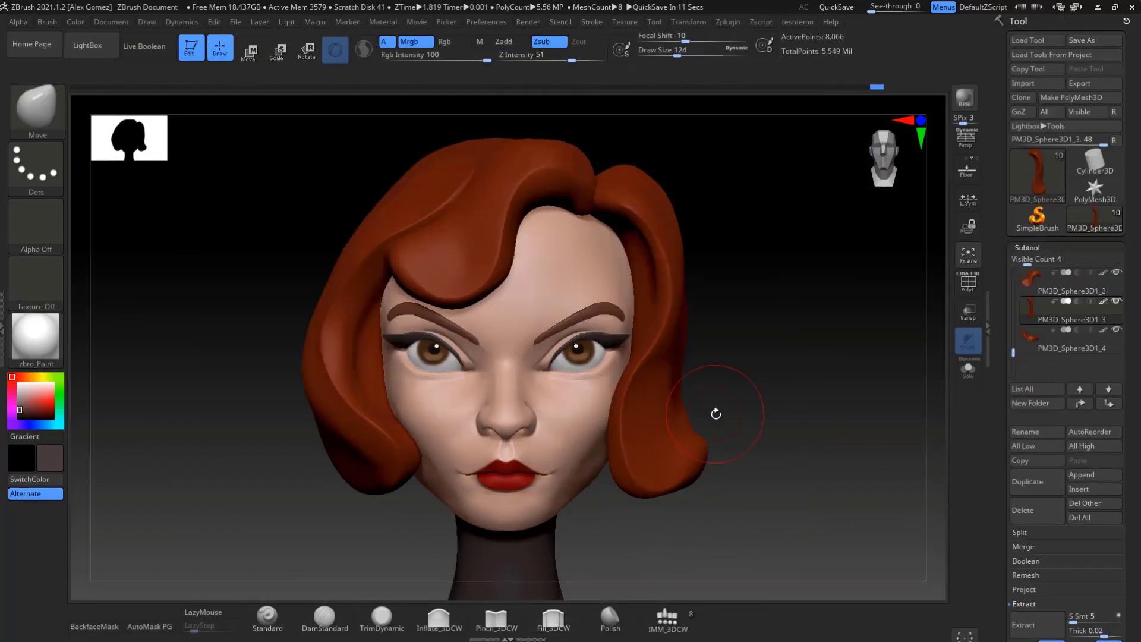
left_click_drag(716, 414, 717, 388)
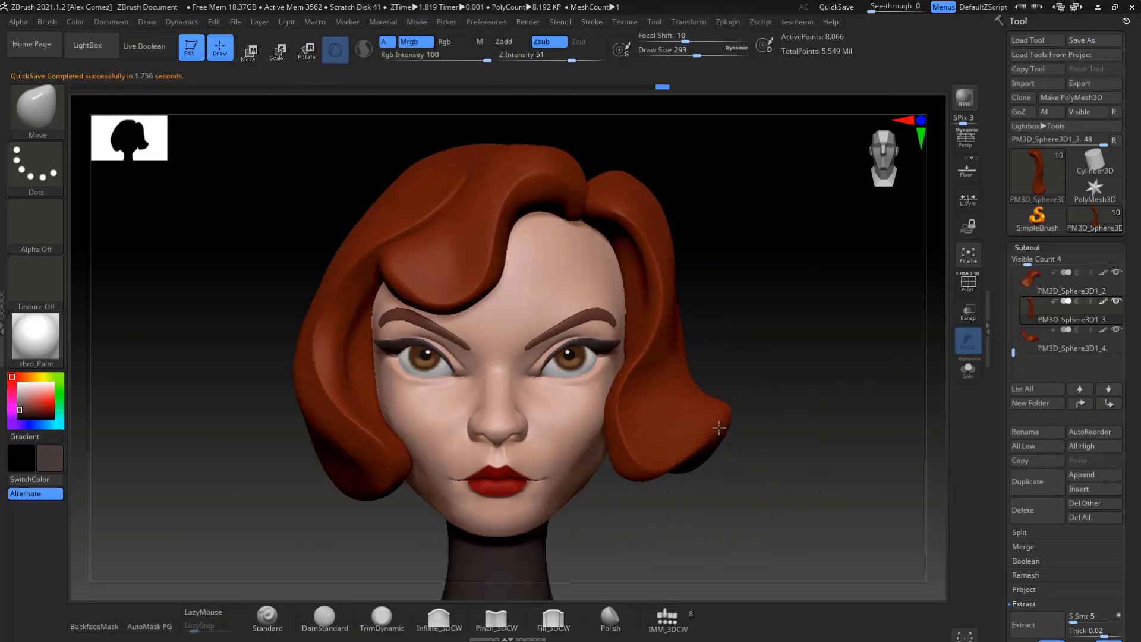
left_click_drag(392, 476, 346, 468)
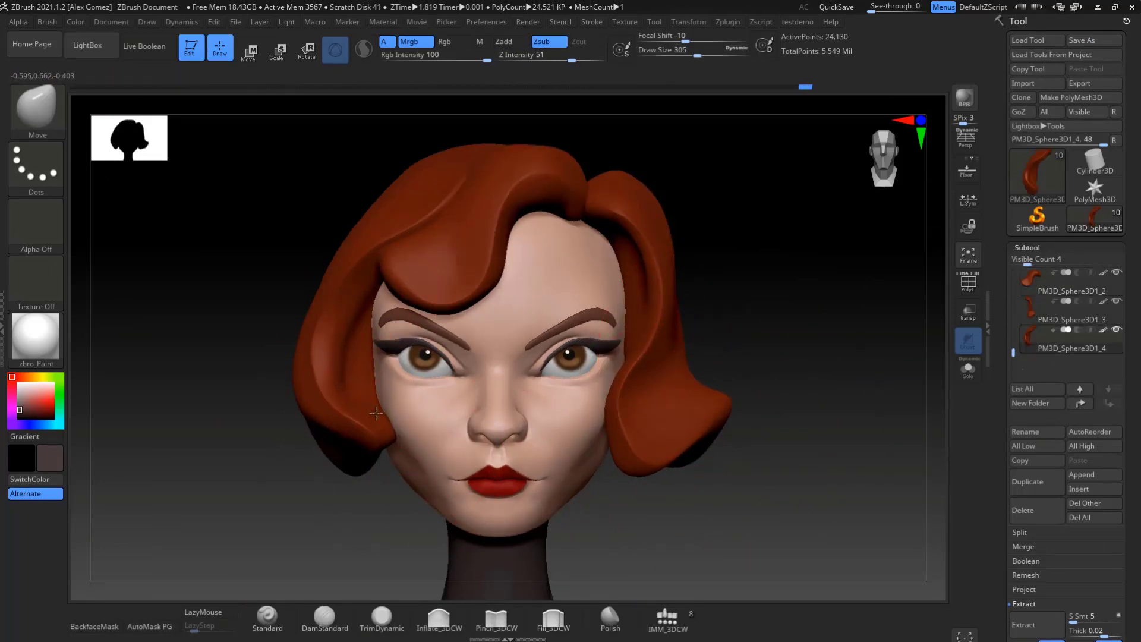
Step: Smooth another hair lock with a slightly smaller brush, then reactivate the head mesh
left_click_drag(826, 516, 358, 367)
key("space")
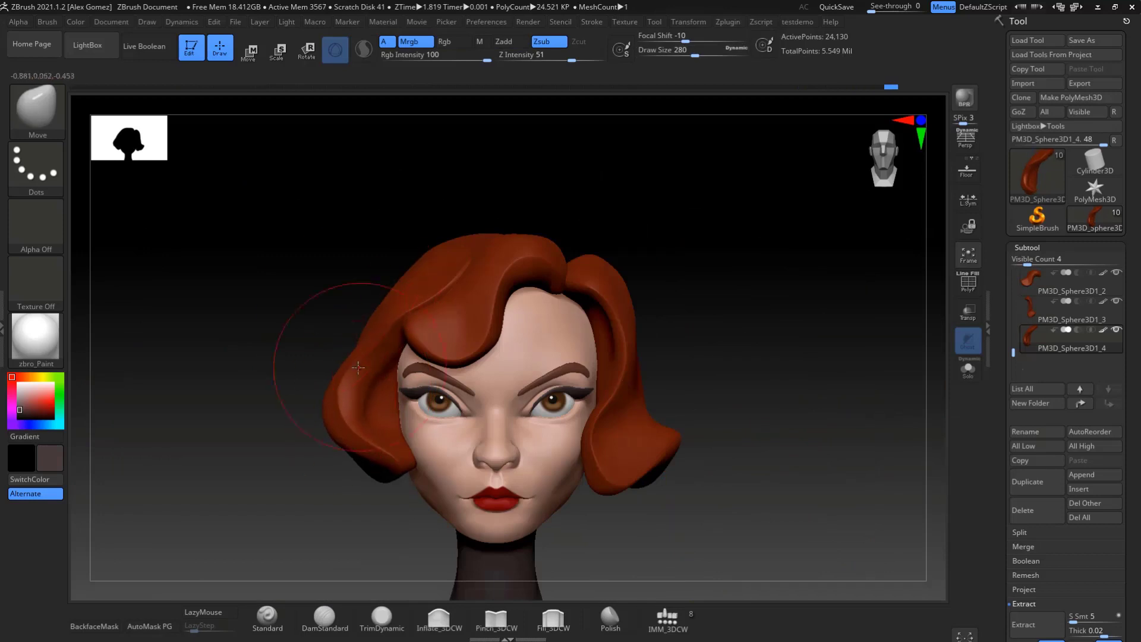
left_click(1053, 293)
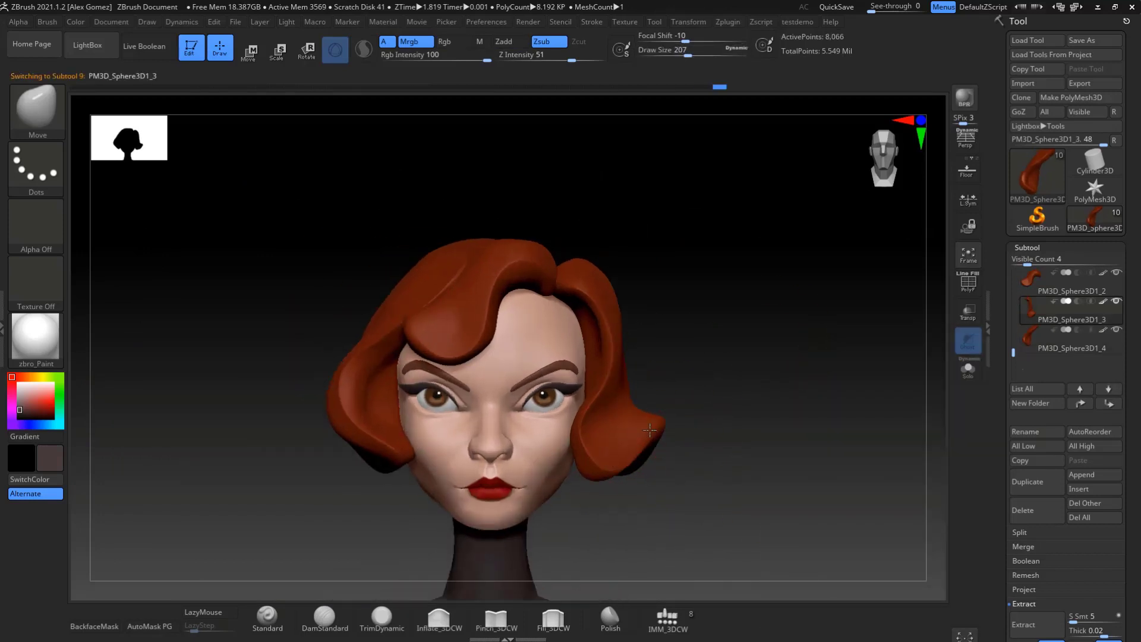
key("f")
key("shift")
left_click(554, 469, "alt")
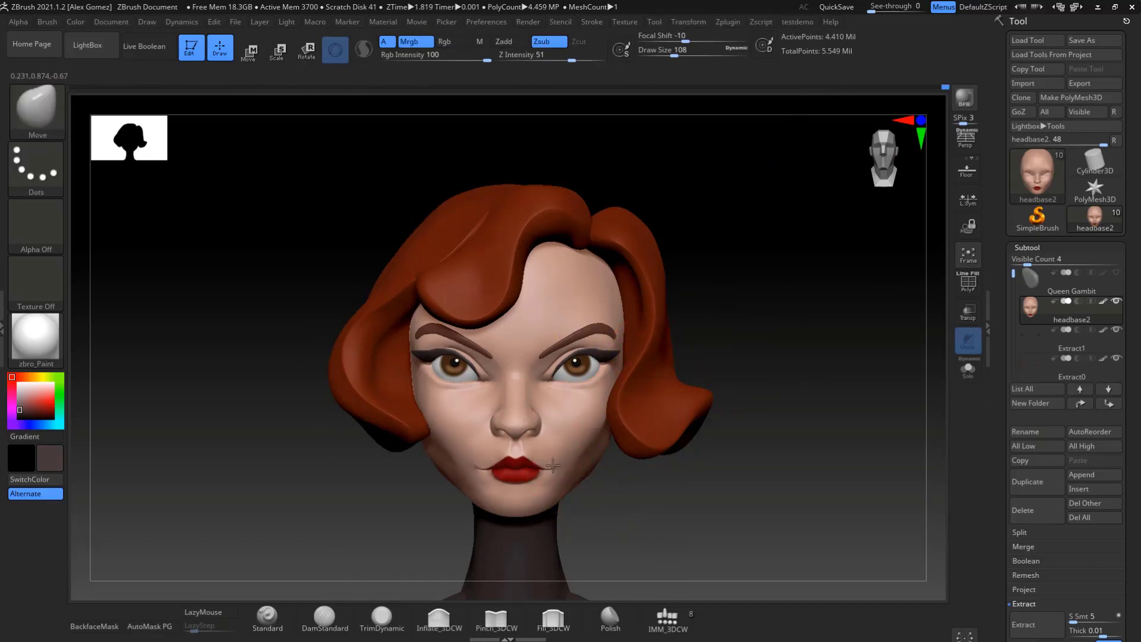
Step: Reshape broad face forms on the head mesh with an enlarged Move brush
mouse_move(773, 356)
left_mouse_down()
mouse_move(804, 333)
mouse_move(782, 356)
mouse_move(868, 507)
mouse_move(625, 451)
left_mouse_up()
left_click(792, 339, "alt")
right_click_drag(635, 415, 693, 459)
left_click(646, 426, "alt")
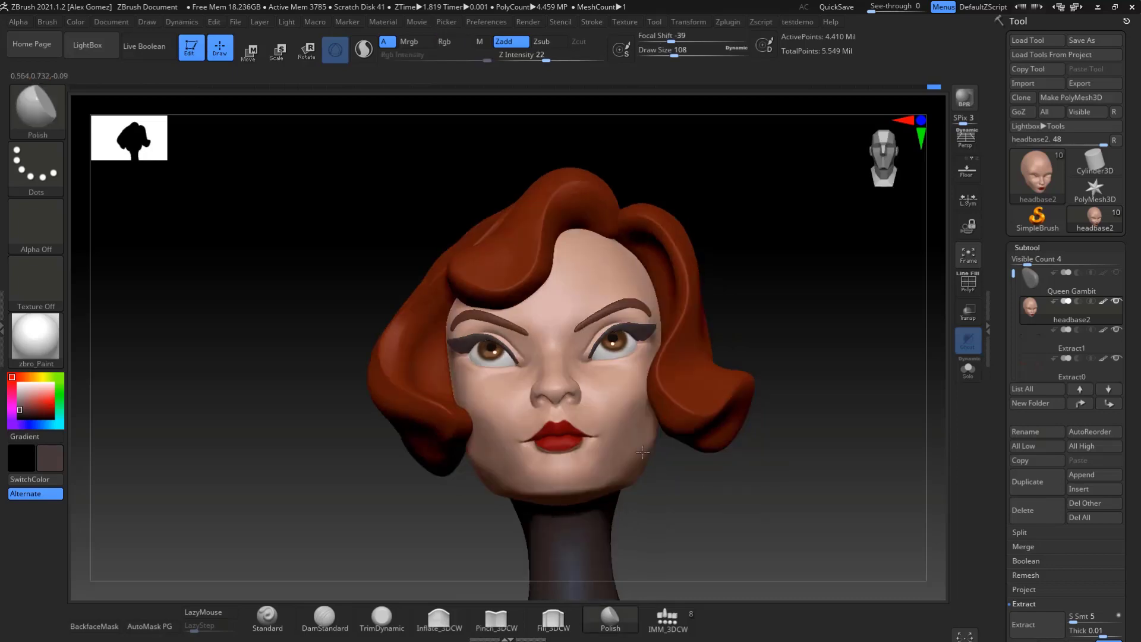
key("b")
key("m")
key("v")
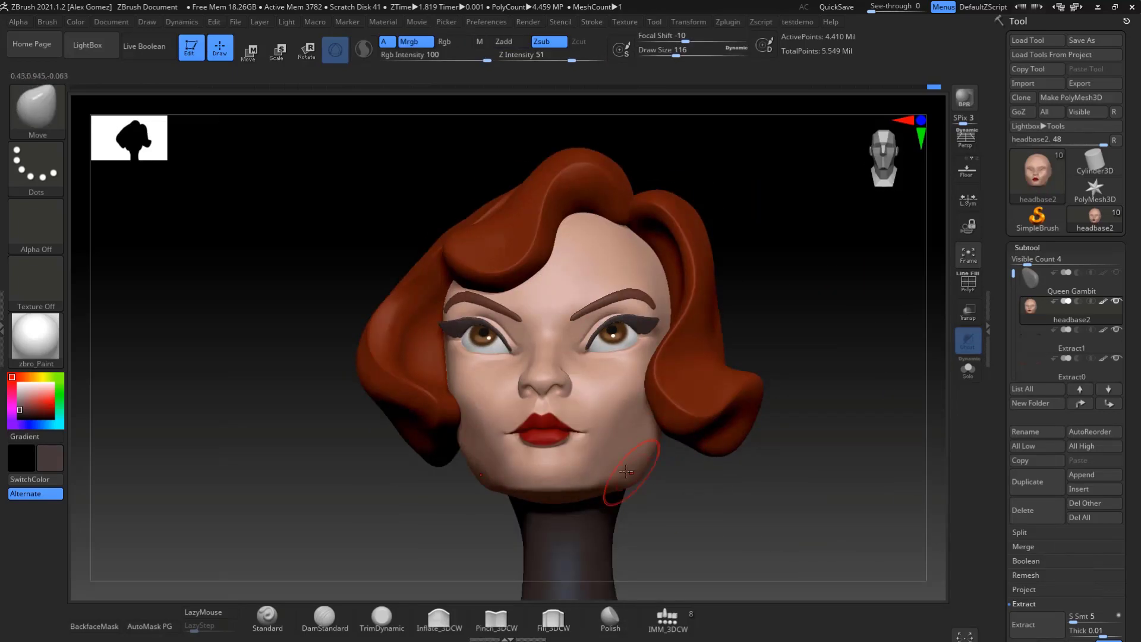
mouse_move(693, 458)
right_mouse_down()
mouse_move(735, 494)
mouse_move(658, 372)
mouse_move(686, 358)
mouse_move(609, 396)
mouse_move(658, 437)
right_mouse_up()
right_click(707, 451)
right_click(686, 358)
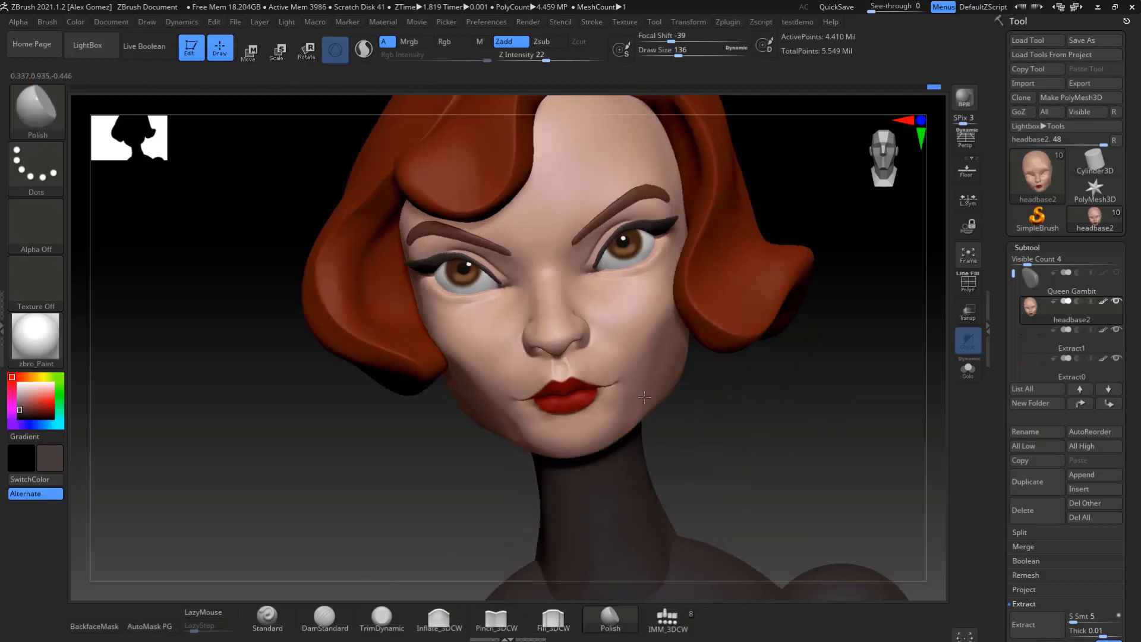
mouse_move(644, 397)
right_mouse_down()
mouse_move(765, 497)
mouse_move(662, 476)
right_mouse_up()
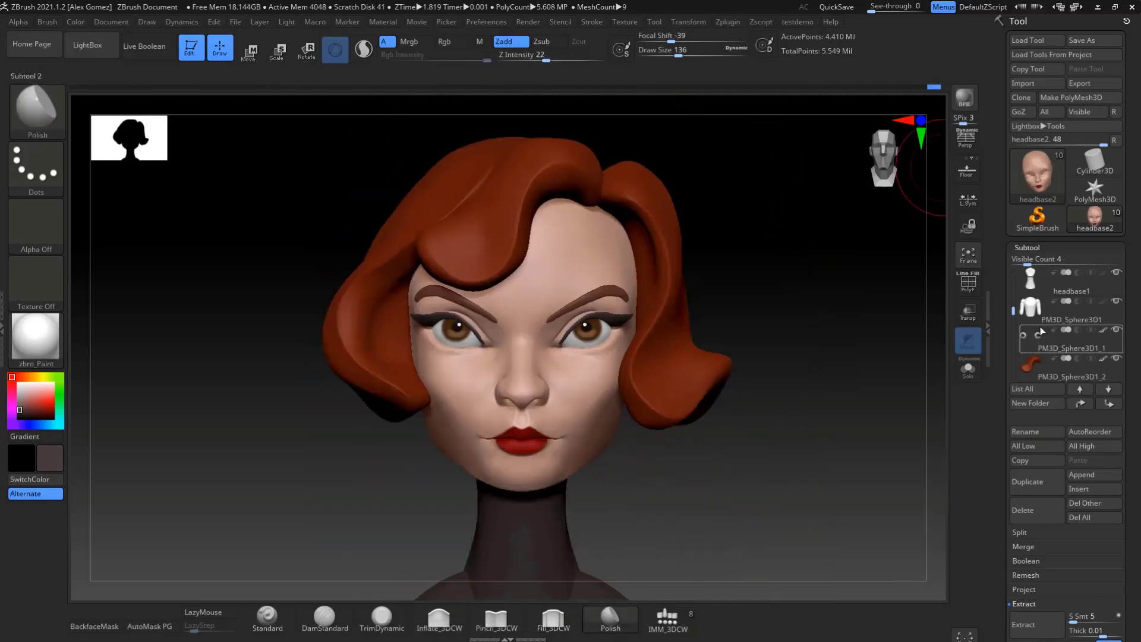
left_click(573, 382, "alt")
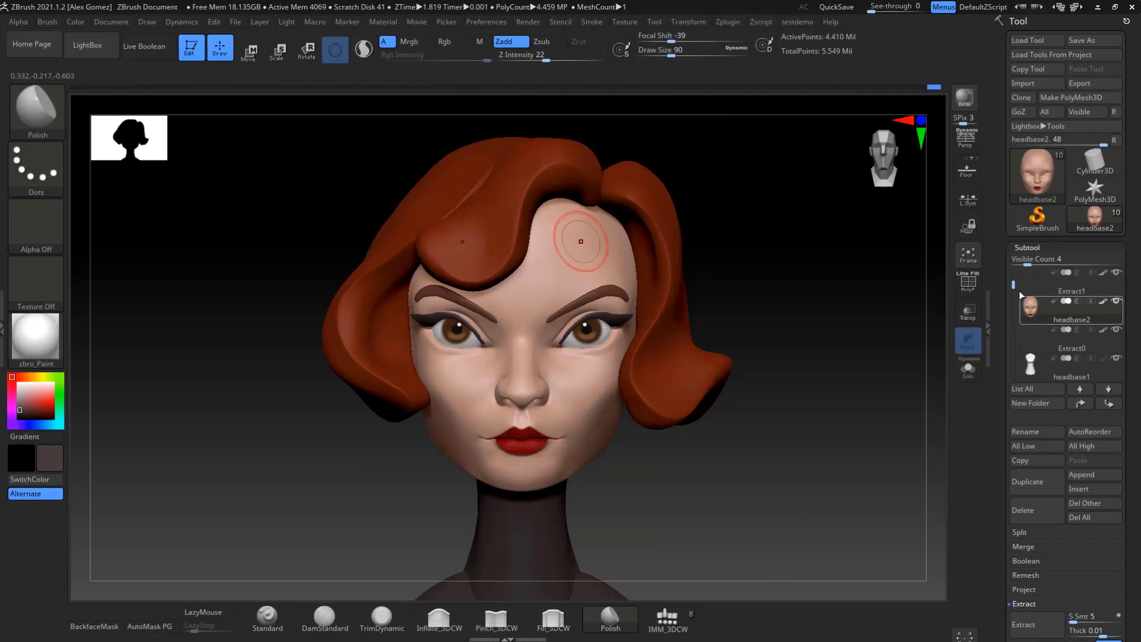
Step: Adjust the hair lock piece with the Move brush from a three-quarter view
left_click(558, 196, "alt")
key("space")
left_click(538, 292)
mouse_move(538, 291)
right_mouse_down()
mouse_move(530, 234)
mouse_move(496, 273)
mouse_move(691, 296)
right_mouse_up()
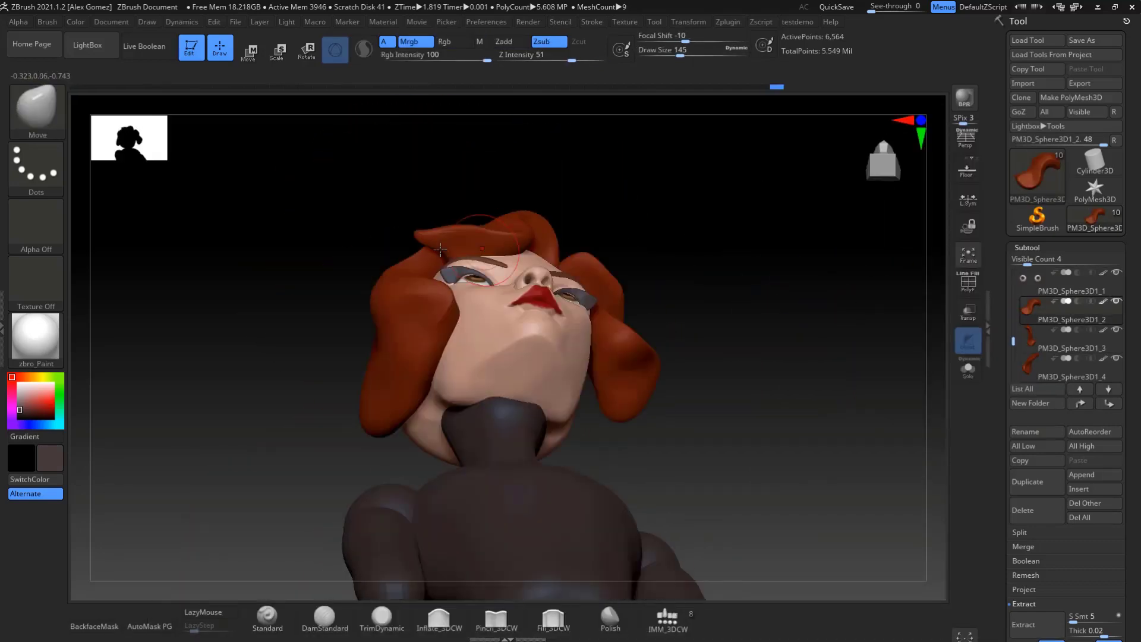
right_click_drag(498, 250, 499, 273, "ctrl")
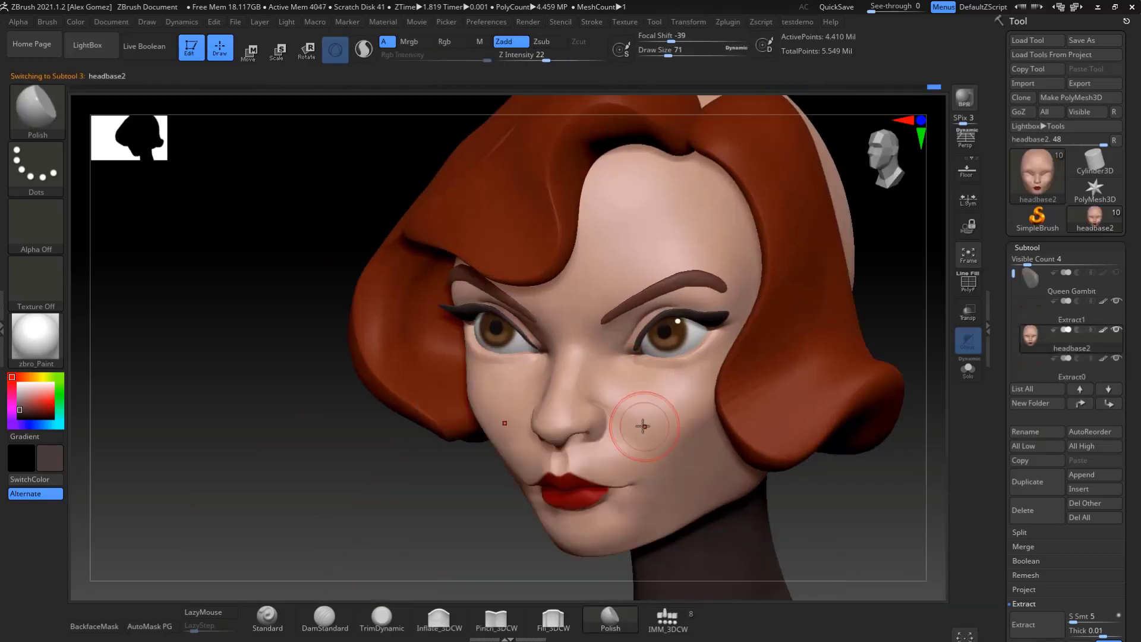
mouse_move(653, 418)
right_mouse_down("ctrl")
mouse_move(692, 415)
mouse_move(687, 463)
mouse_move(722, 479)
right_mouse_up("ctrl")
right_click_drag(130, 494, 747, 470, "shift")
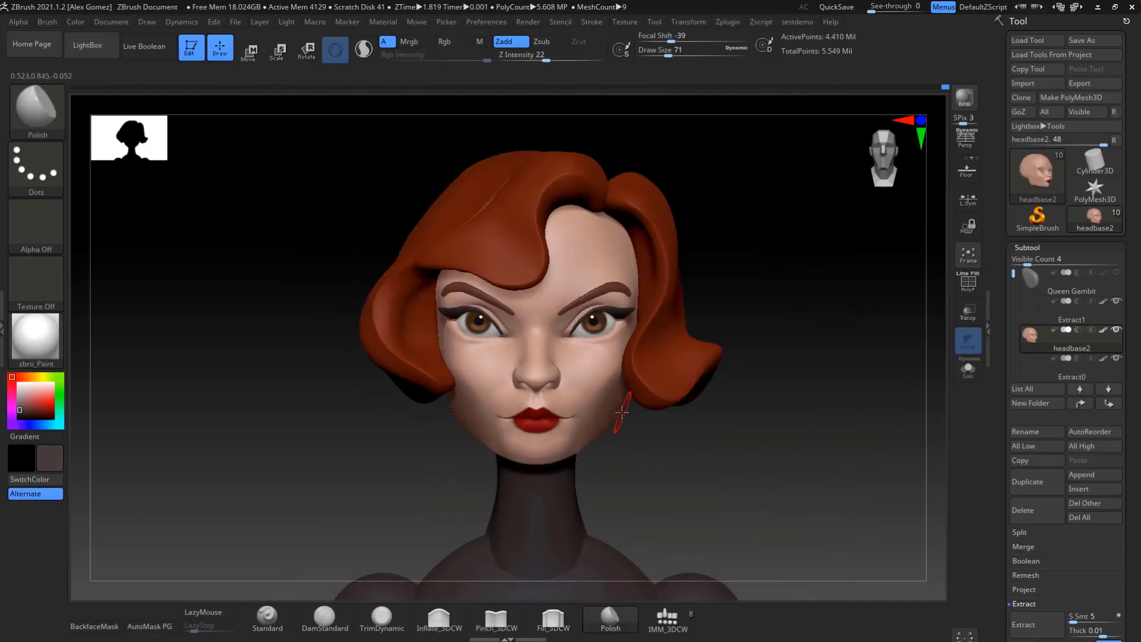
Step: Refine the eyes and arch the eyebrows with a progressively smaller Move brush
key("space")
key("b")
key("m")
key("v")
mouse_move(560, 451)
right_mouse_down("ctrl")
mouse_move(594, 356)
mouse_move(642, 369)
right_mouse_up("ctrl")
key("space")
left_click_drag(716, 411, 703, 411)
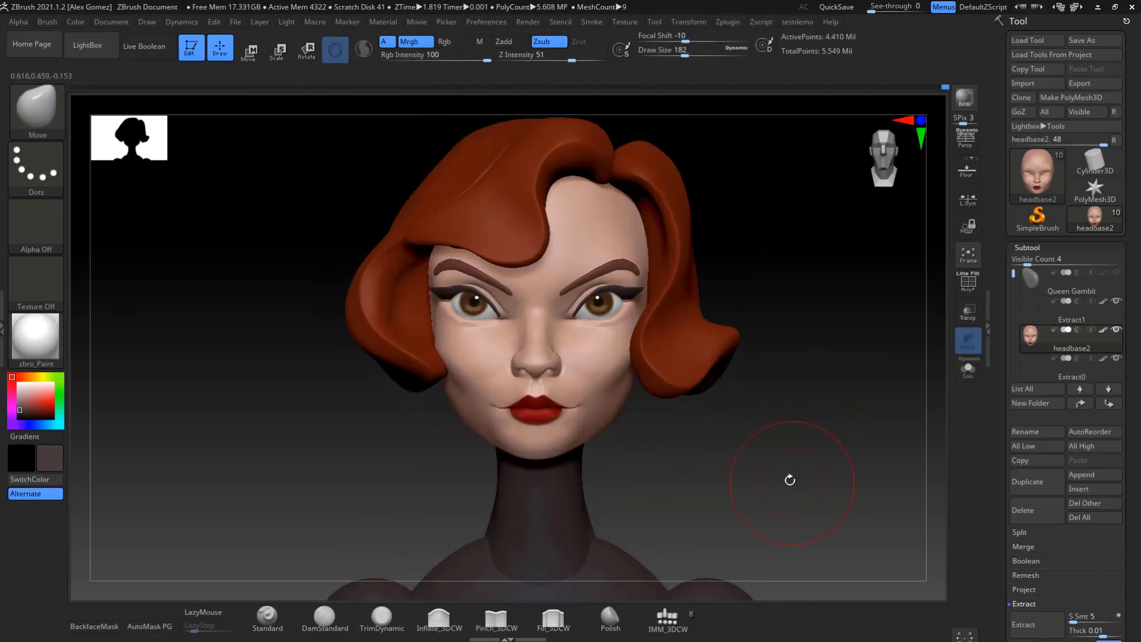
key("bracketleft")
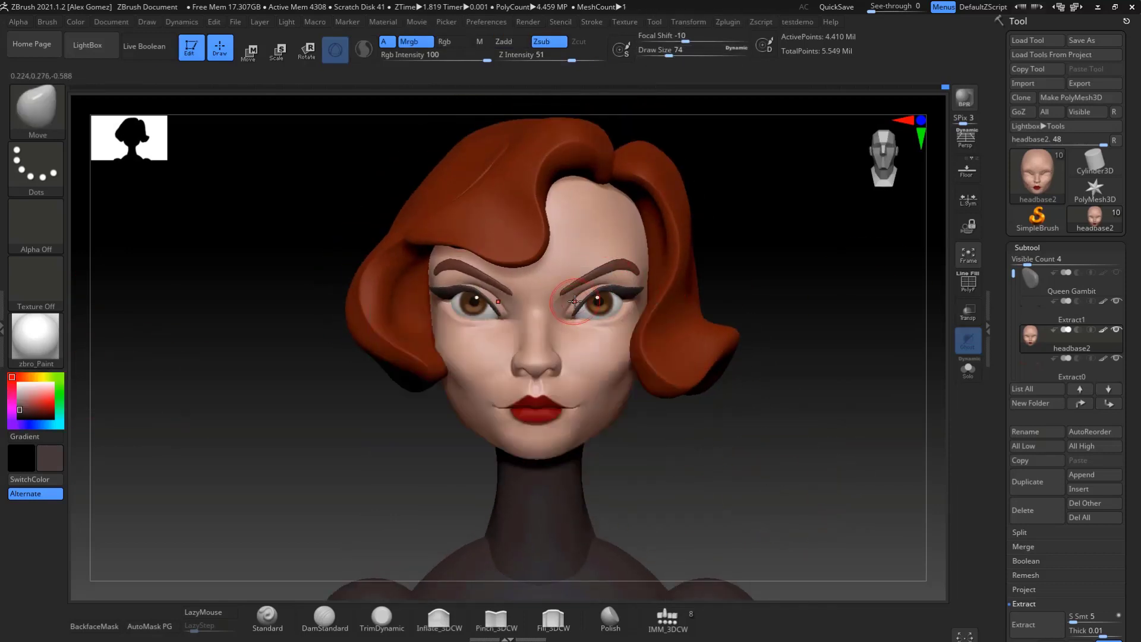
key("bracketleft")
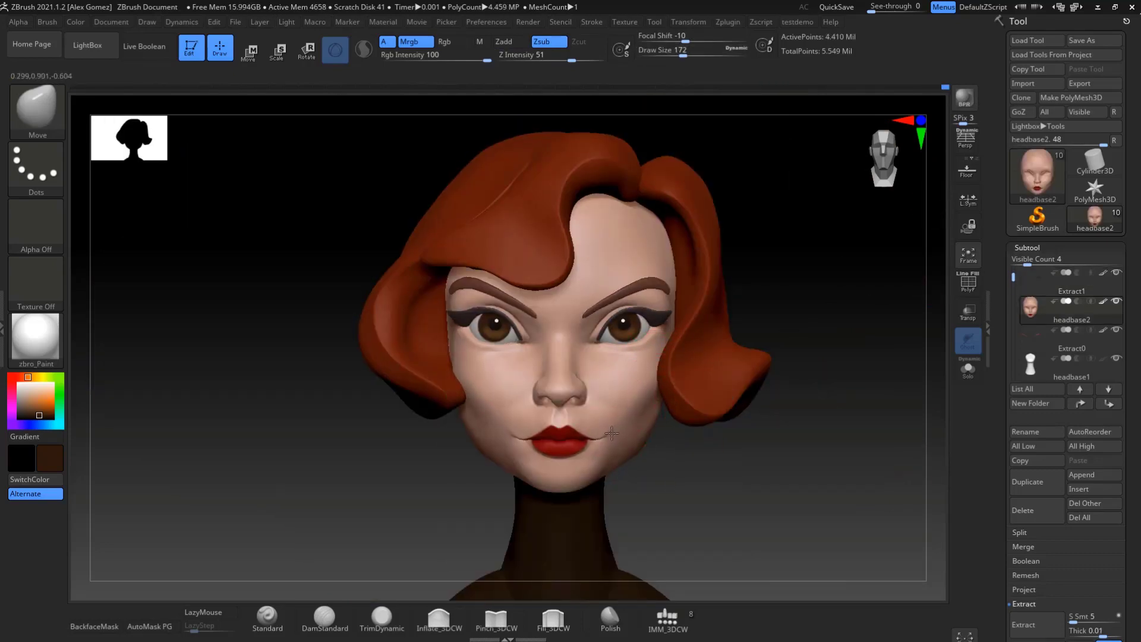
Step: Position the flattened sphere behind the head from a left profile view
left_click_drag(811, 390, 756, 488)
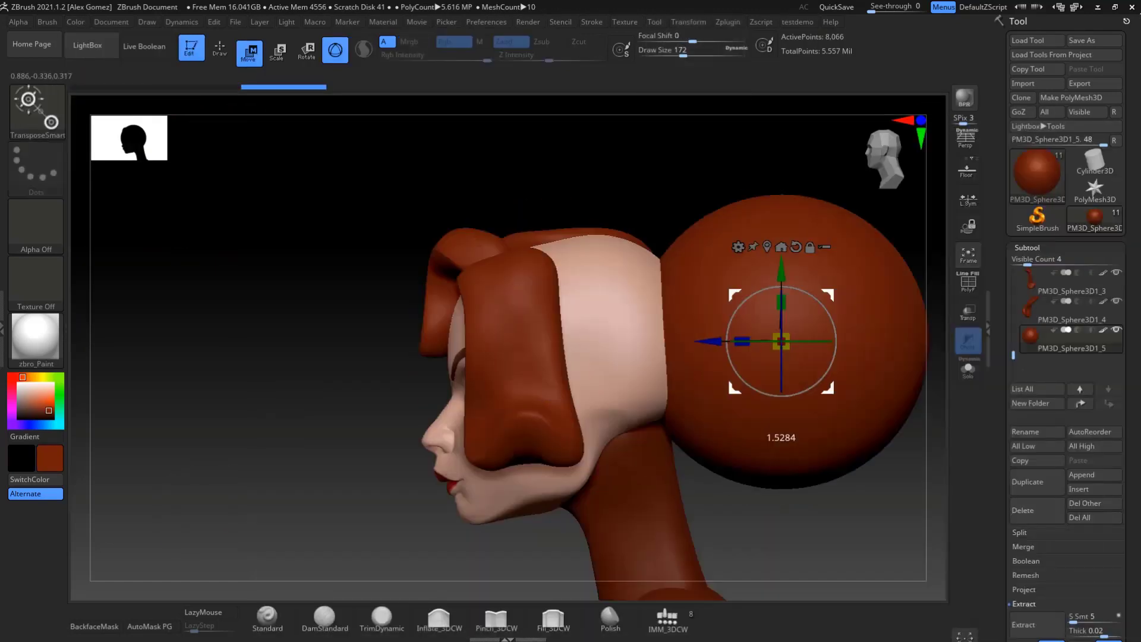
left_click_drag(767, 326, 660, 321)
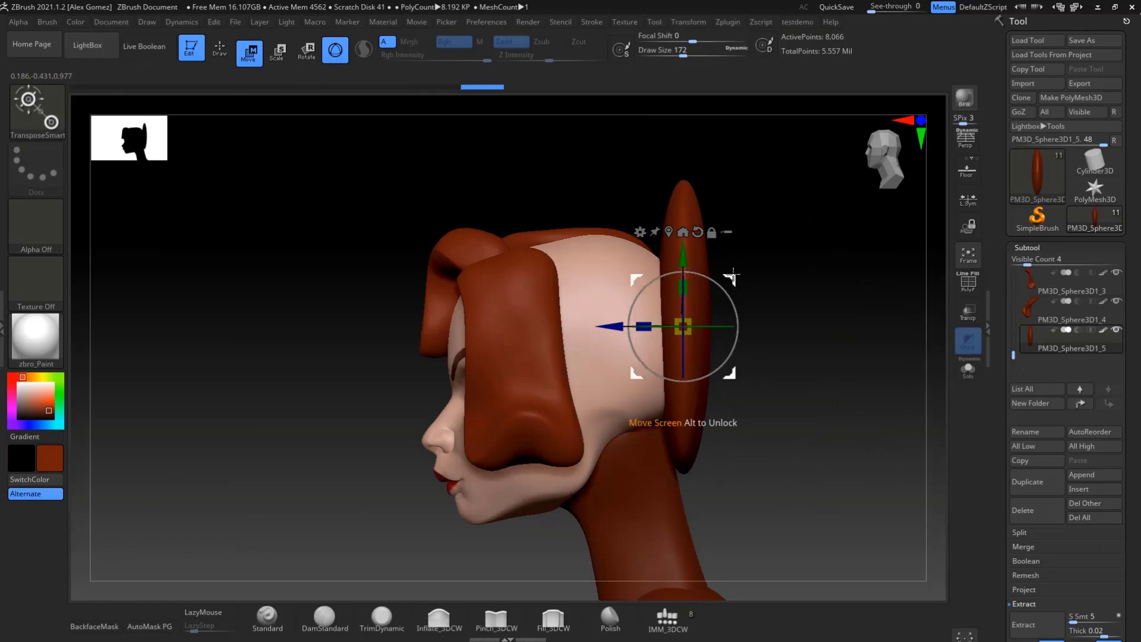
key("b")
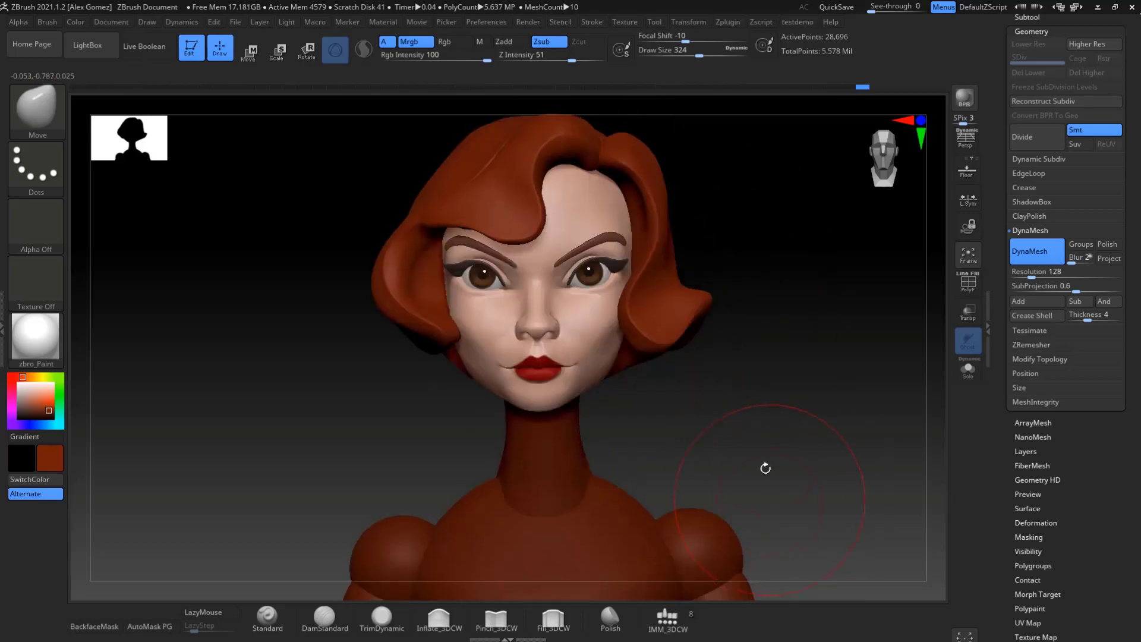
Step: Fill the body subtool with a dark navy-grey colour
left_click(764, 466, "alt")
left_click(75, 21)
left_click(121, 280)
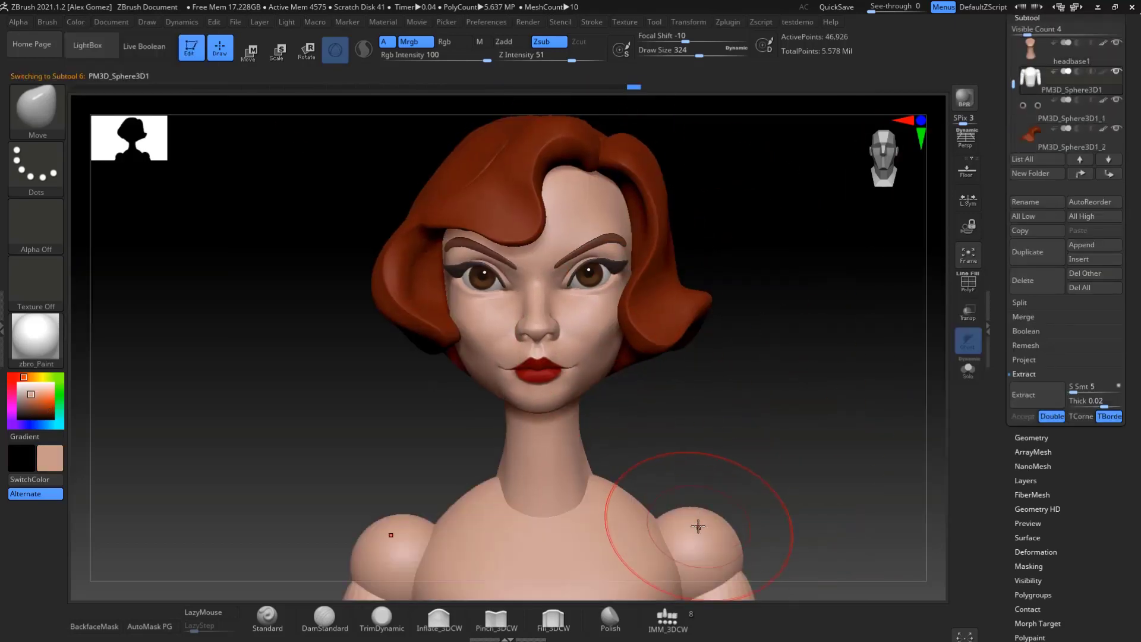
left_click(18, 411)
left_click(75, 22)
left_click(103, 276)
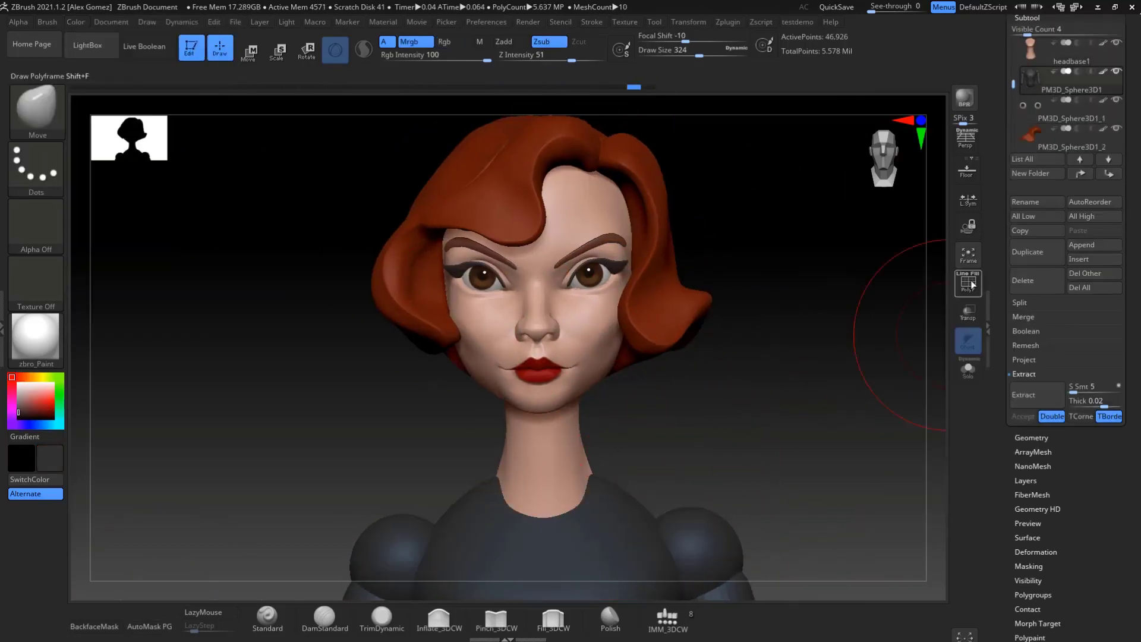
Step: Rescale the shoulders and arms with Transpose, checking from side and front
mouse_move(665, 482)
left_mouse_down()
mouse_move(695, 349)
mouse_move(759, 344)
left_mouse_up()
key("e")
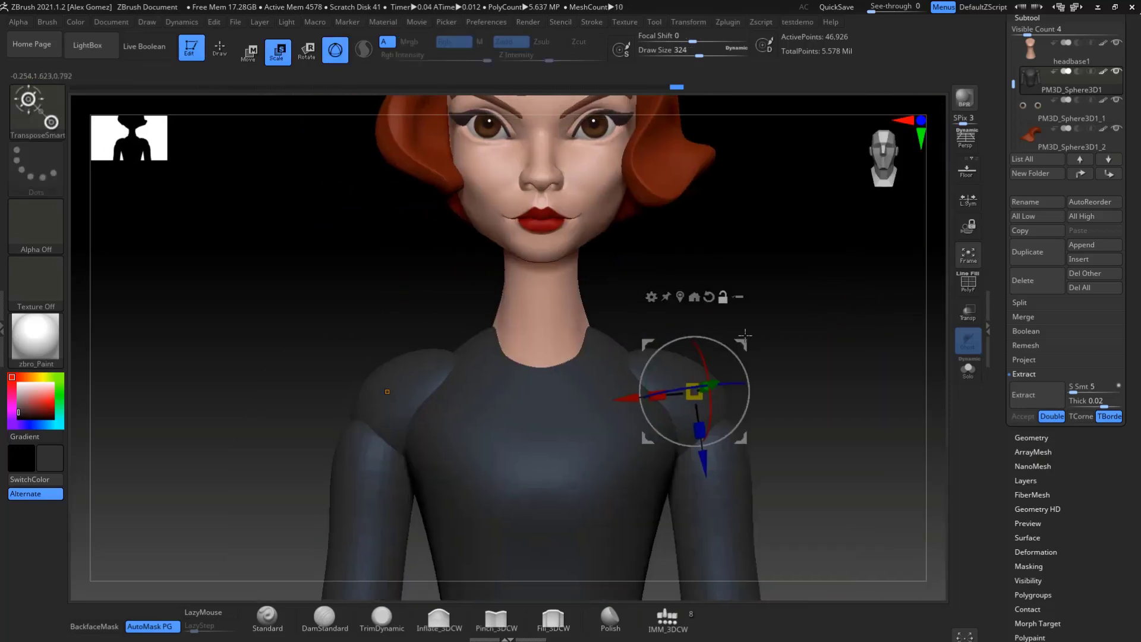
mouse_move(652, 338)
left_mouse_down()
mouse_move(878, 425)
mouse_move(851, 333)
left_mouse_up()
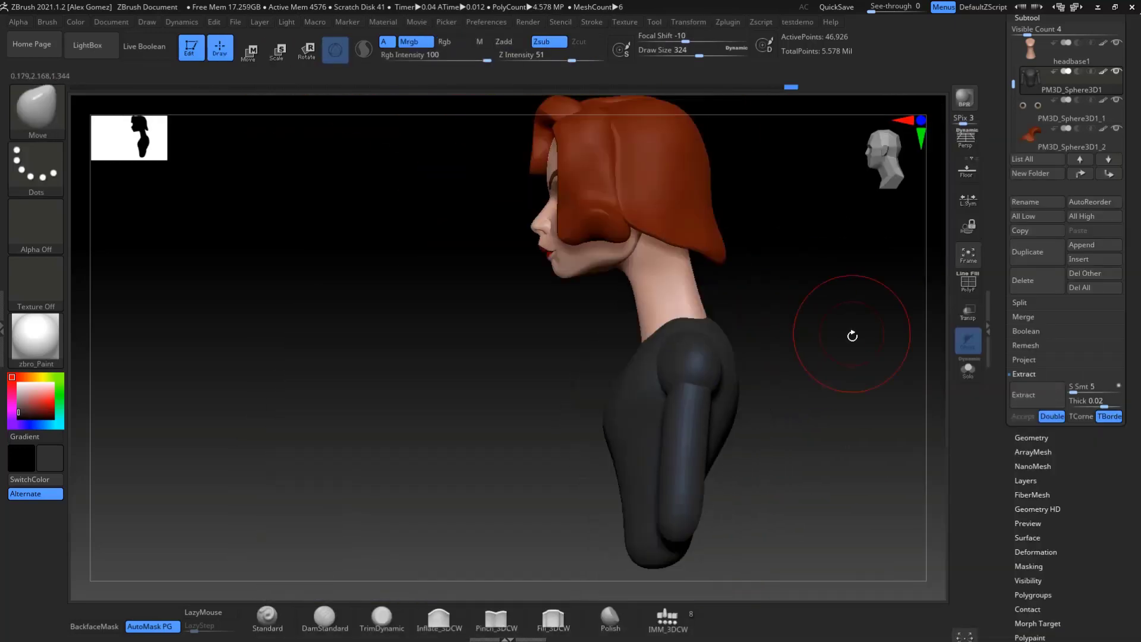
key("e")
left_click_drag(673, 304, 771, 372)
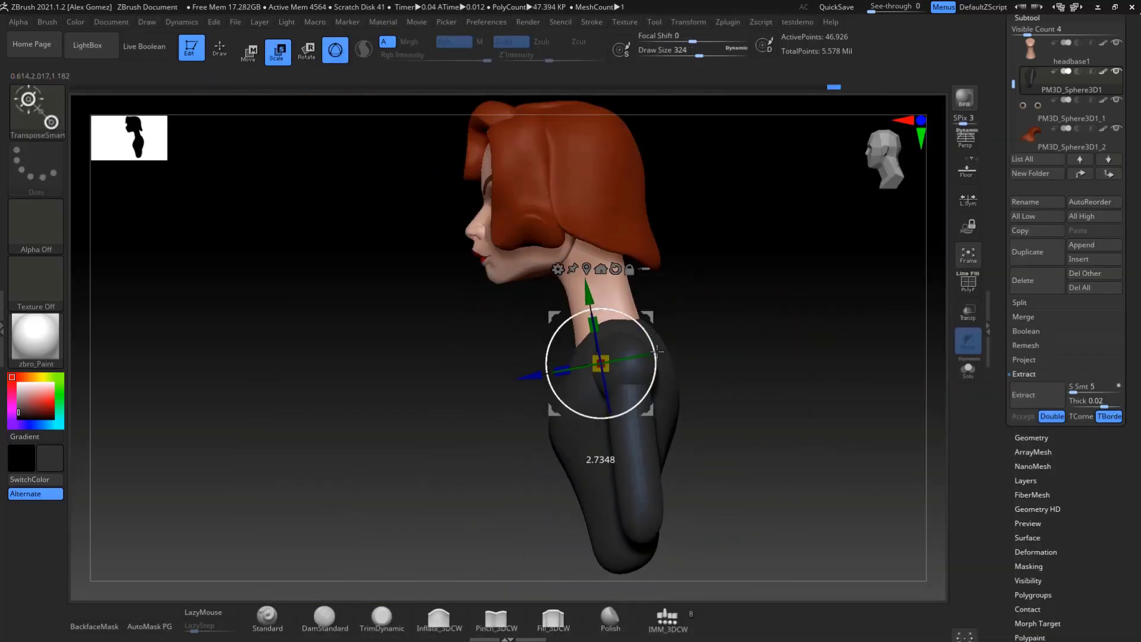
left_click_drag(668, 404, 712, 402)
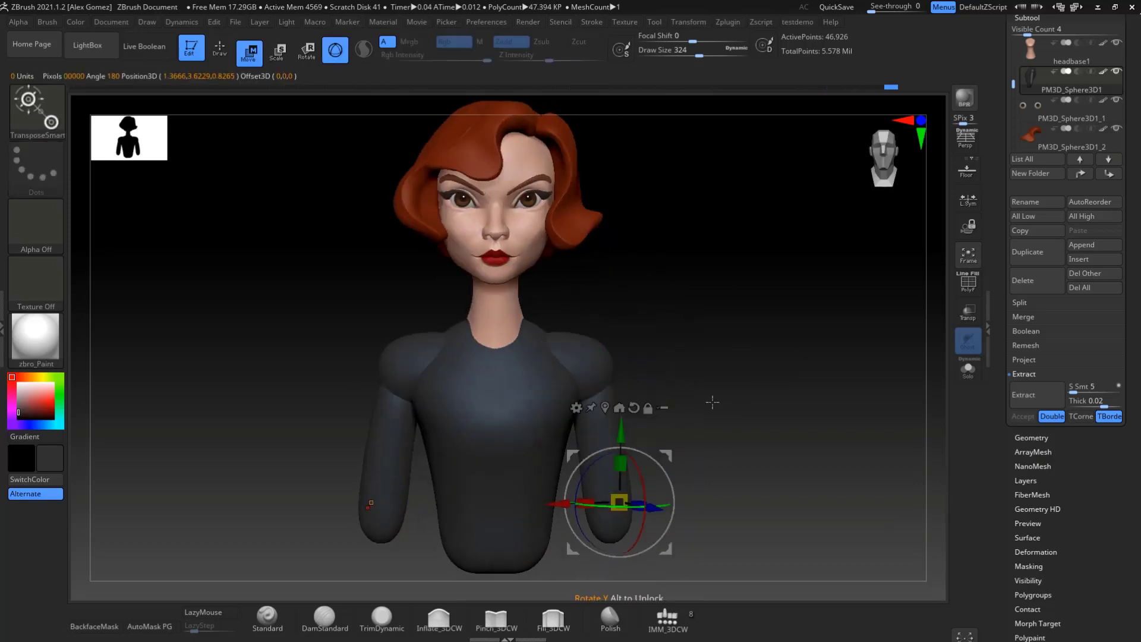
mouse_move(613, 479)
left_mouse_down()
mouse_move(706, 394)
mouse_move(754, 298)
mouse_move(744, 363)
mouse_move(683, 418)
left_mouse_up()
Step: Turn off the wireframe, mask, and rotate one forearm up towards the chest
key("q")
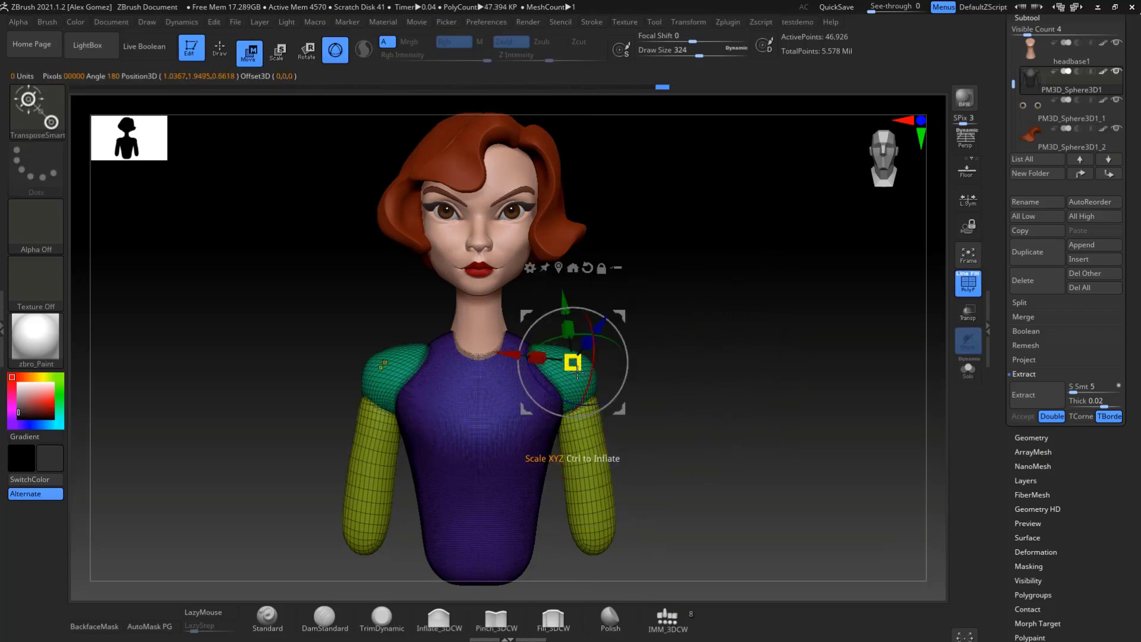
key("shift+f")
key("q")
mouse_move(596, 459)
left_mouse_down()
mouse_move(629, 408)
mouse_move(624, 369)
mouse_move(708, 343)
mouse_move(586, 369)
mouse_move(662, 331)
mouse_move(522, 356)
mouse_move(800, 379)
mouse_move(685, 348)
left_mouse_up()
key("e")
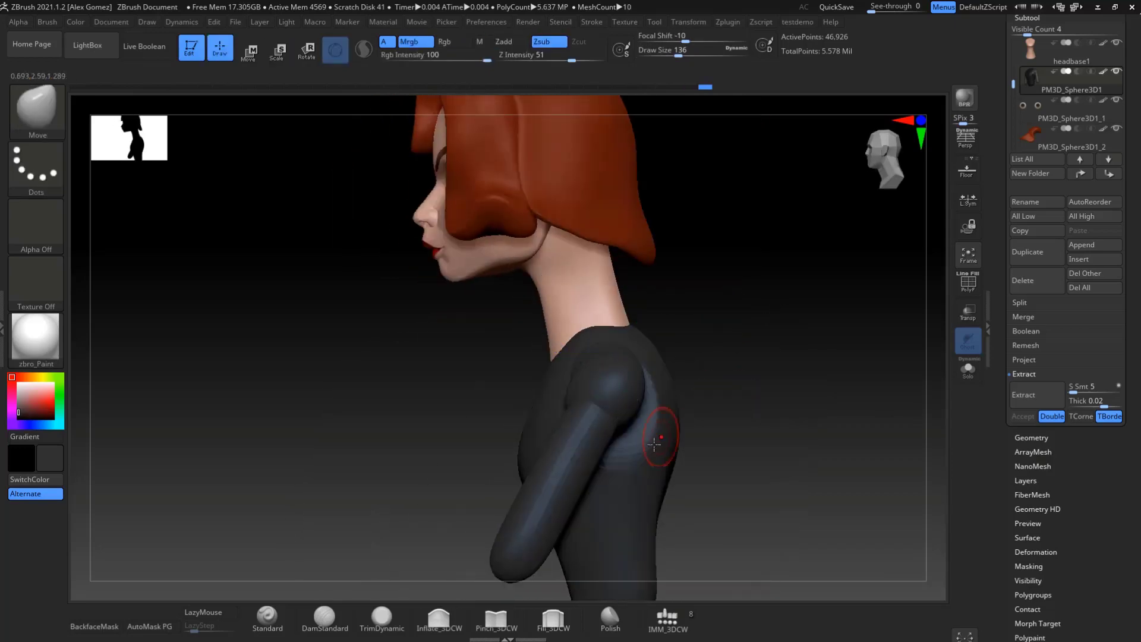
mouse_move(654, 443)
left_mouse_down()
mouse_move(680, 369)
mouse_move(646, 367)
mouse_move(530, 458)
mouse_move(585, 363)
mouse_move(459, 341)
left_mouse_up()
Step: Inspect the headbase1 and back hair pieces, including PM3D_Sphere3D1_4 and PM3D_Sphere3D1_5
left_click(530, 458, "alt")
mouse_move(752, 358)
left_mouse_down()
mouse_move(698, 385)
mouse_move(745, 328)
left_mouse_up()
mouse_move(347, 221)
left_mouse_down()
mouse_move(815, 386)
mouse_move(897, 313)
left_mouse_up()
left_click(439, 618)
mouse_move(438, 618)
left_mouse_down()
mouse_move(773, 297)
mouse_move(595, 238)
mouse_move(539, 321)
mouse_move(657, 212)
mouse_move(820, 375)
mouse_move(721, 285)
mouse_move(743, 356)
mouse_move(784, 293)
mouse_move(772, 178)
left_mouse_up()
left_click(539, 321, "alt")
left_click(404, 330, "alt")
left_click(488, 285, "alt")
mouse_move(760, 487)
left_mouse_down()
mouse_move(774, 416)
mouse_move(764, 421)
mouse_move(797, 440)
mouse_move(804, 432)
mouse_move(773, 437)
left_mouse_up()
Step: Delete the spare headbase2 subtool and merge Queen Gambit down into Extract1
left_click(777, 439, "alt")
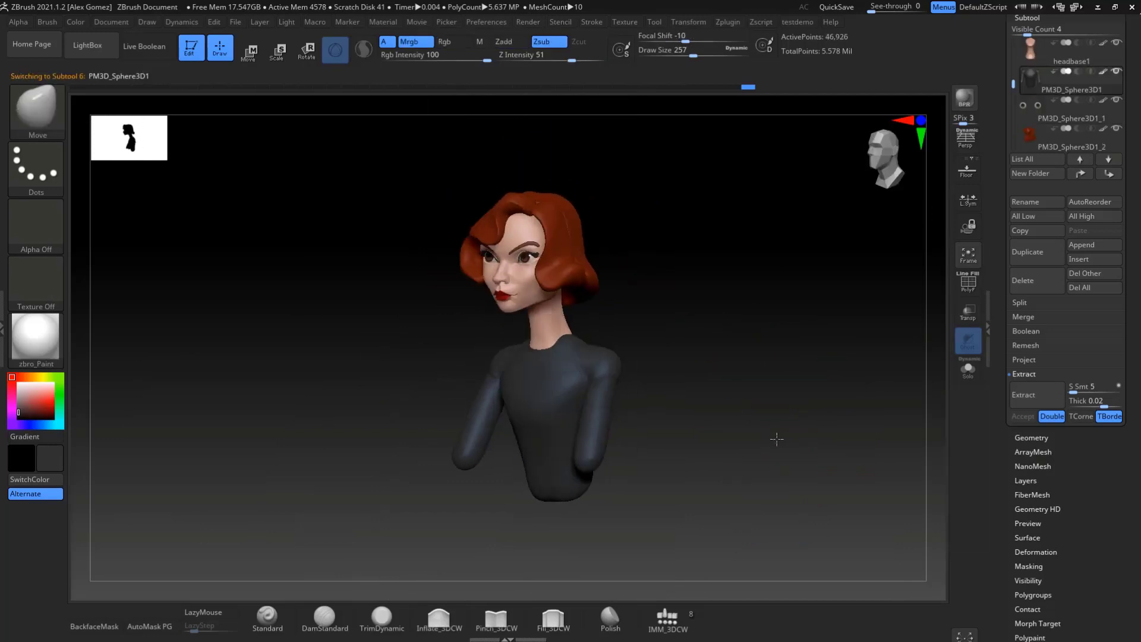
left_click(1063, 51)
mouse_move(743, 297)
left_mouse_down()
mouse_move(791, 247)
mouse_move(789, 223)
left_mouse_up()
left_click(927, 313)
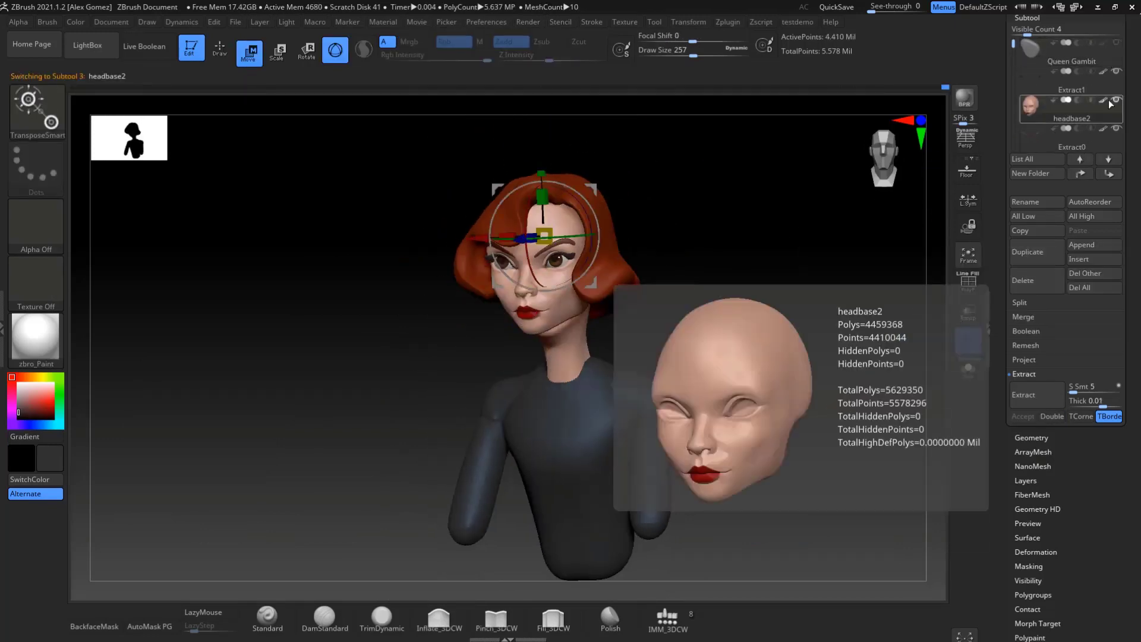
left_click(1032, 331)
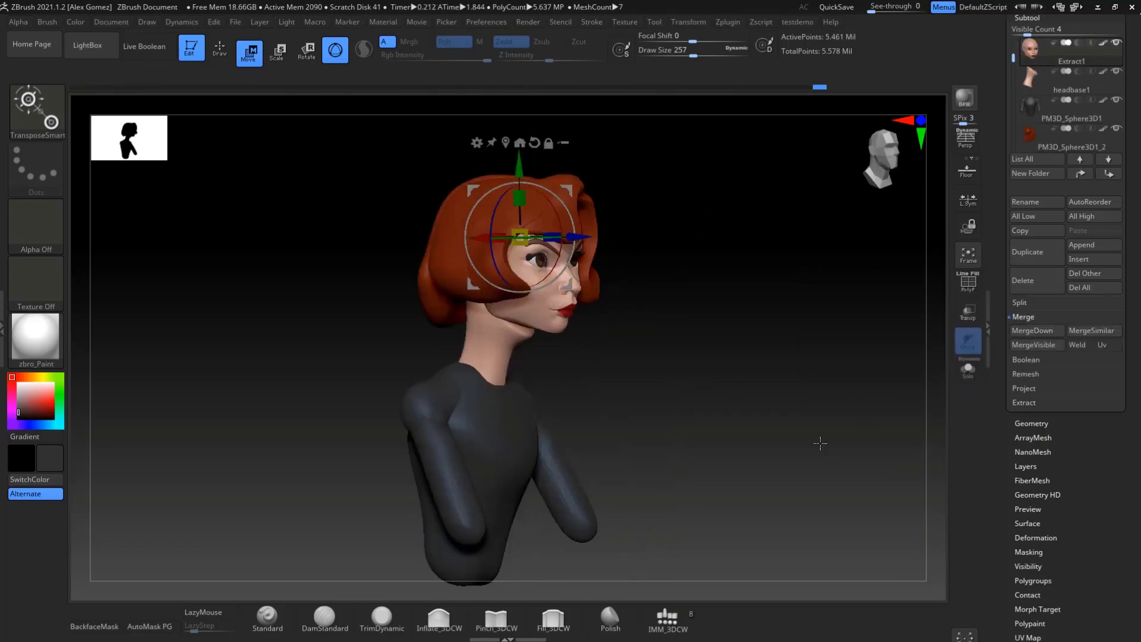
left_click_drag(820, 438, 696, 365)
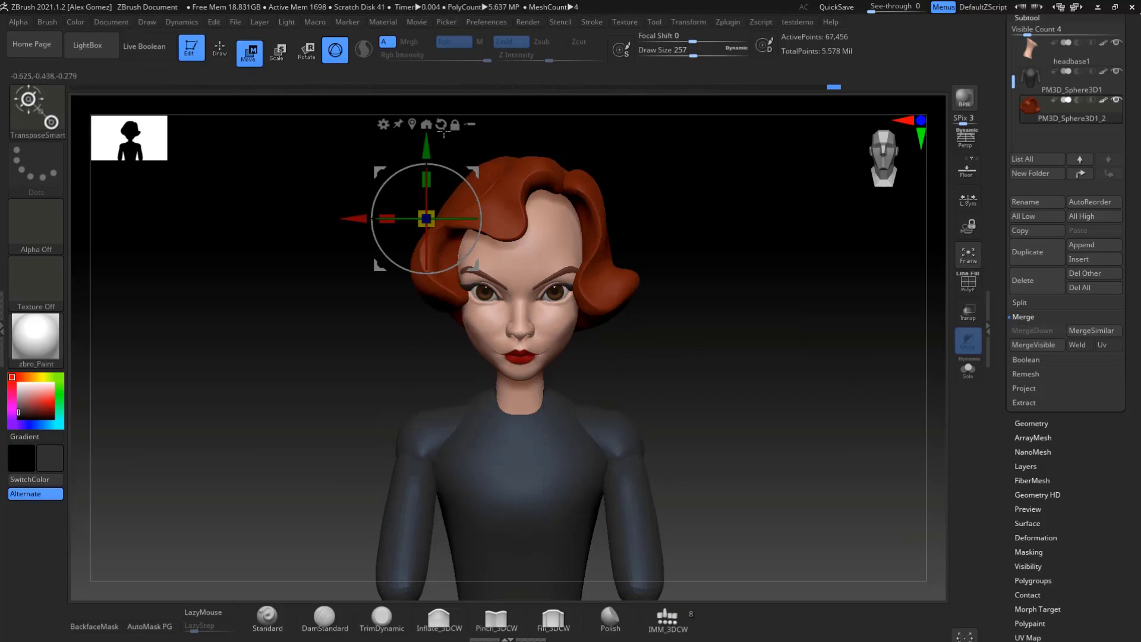
Step: Orbit around to check the raised arm, then switch to the default PolyMesh3D star tool
mouse_move(444, 132)
left_mouse_down()
mouse_move(726, 204)
mouse_move(803, 420)
left_mouse_up()
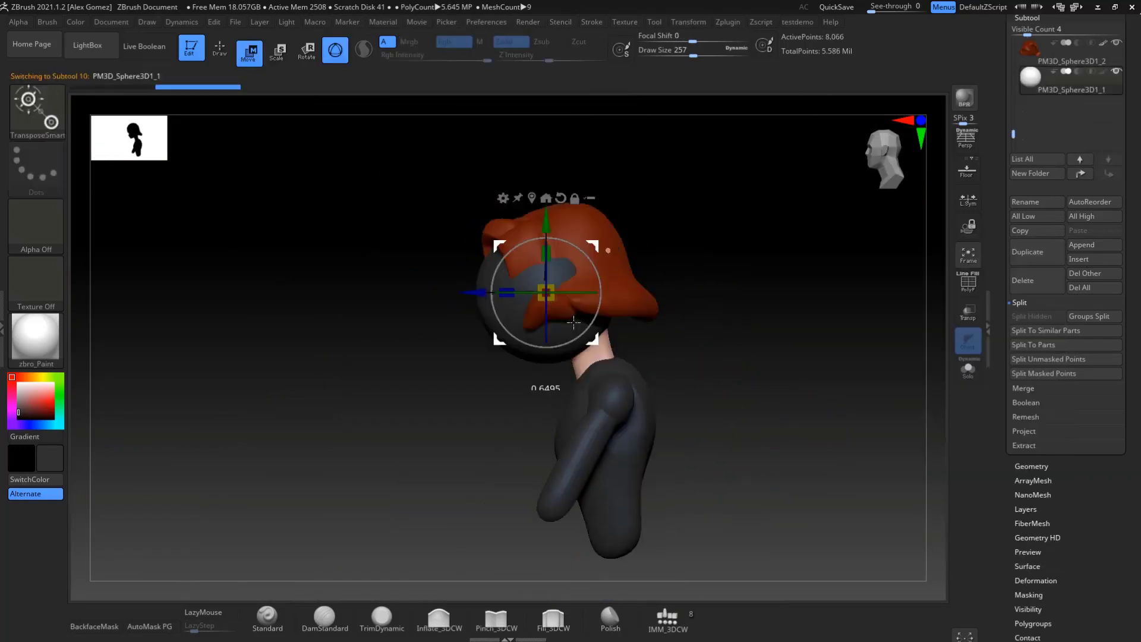
mouse_move(653, 410)
left_mouse_down()
mouse_move(747, 395)
mouse_move(630, 327)
mouse_move(676, 362)
mouse_move(786, 355)
left_mouse_up()
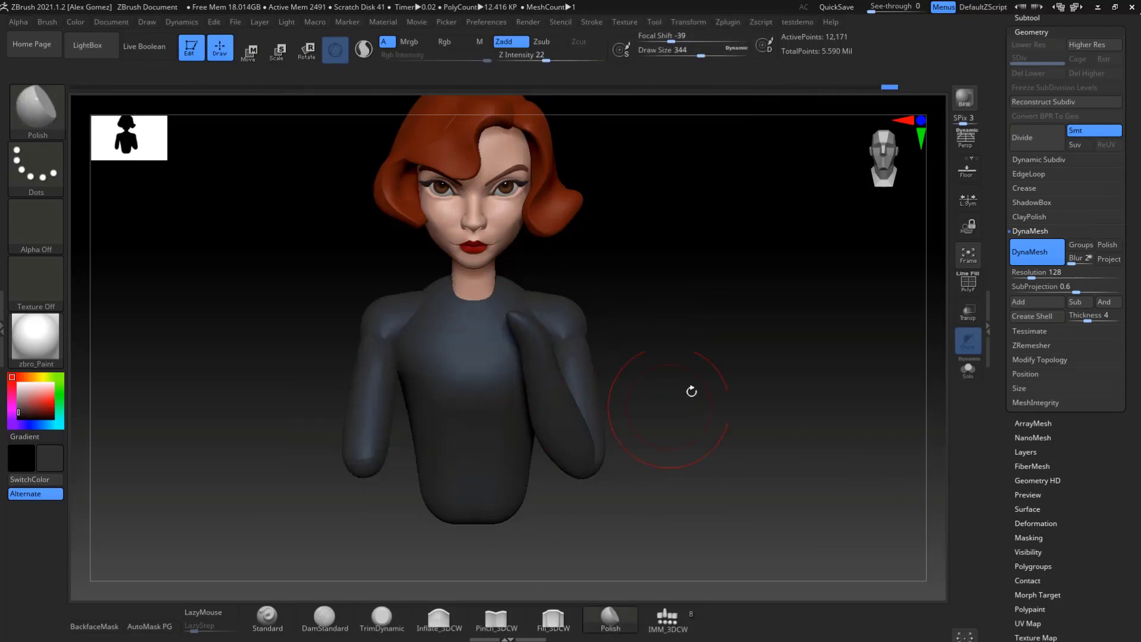
left_click_drag(691, 391, 541, 340)
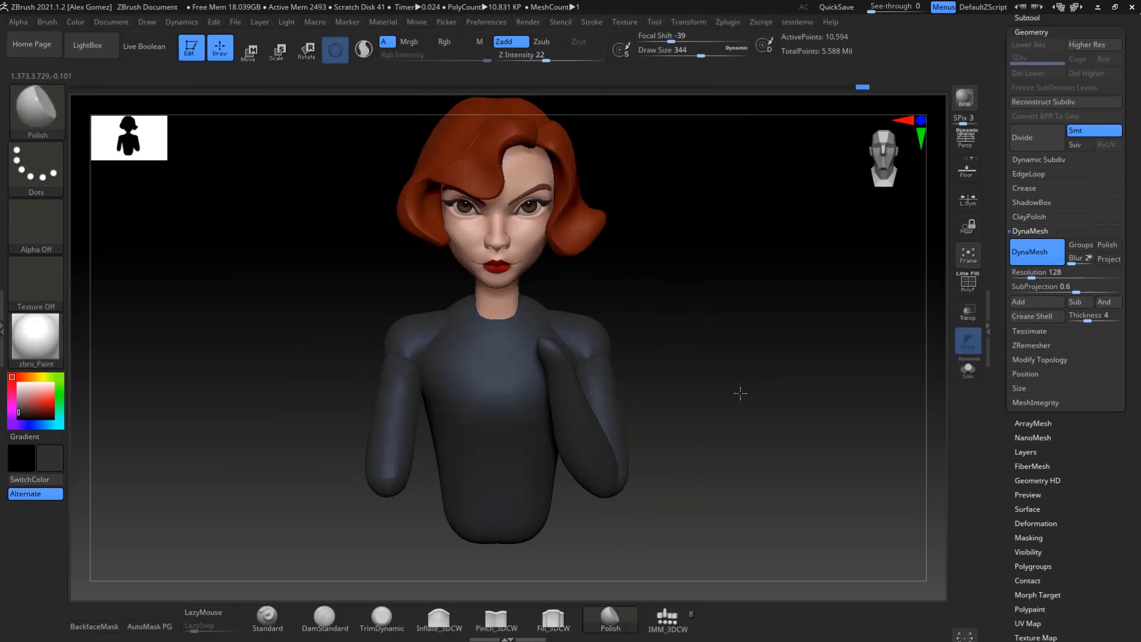
mouse_move(738, 389)
left_mouse_down()
mouse_move(823, 197)
mouse_move(828, 386)
mouse_move(785, 446)
left_mouse_up()
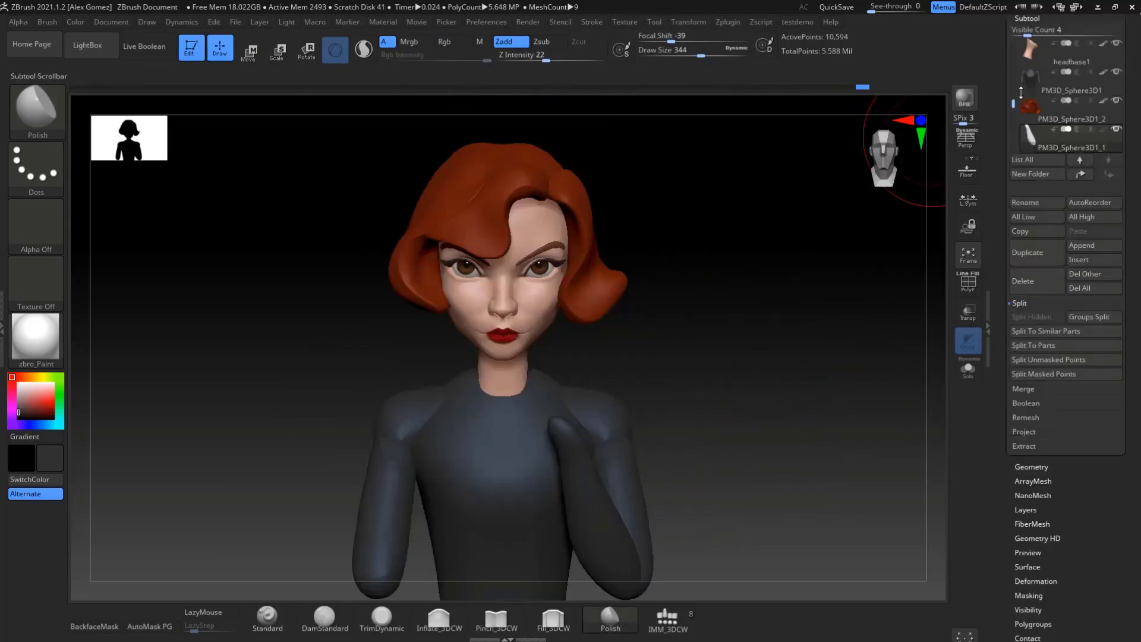
left_click(1094, 162)
Step: Load the saved hand ZTL from the Tools folder with Load Tool
left_click(1037, 58)
left_click(602, 561)
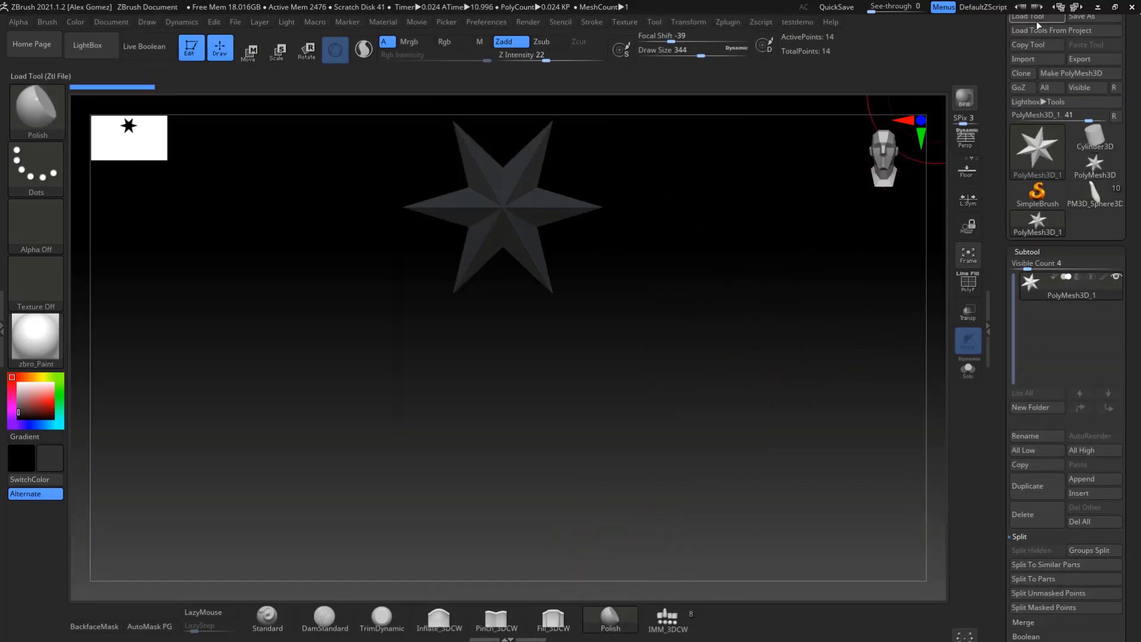
left_click(1028, 16)
double_click(529, 469)
double_click(342, 357)
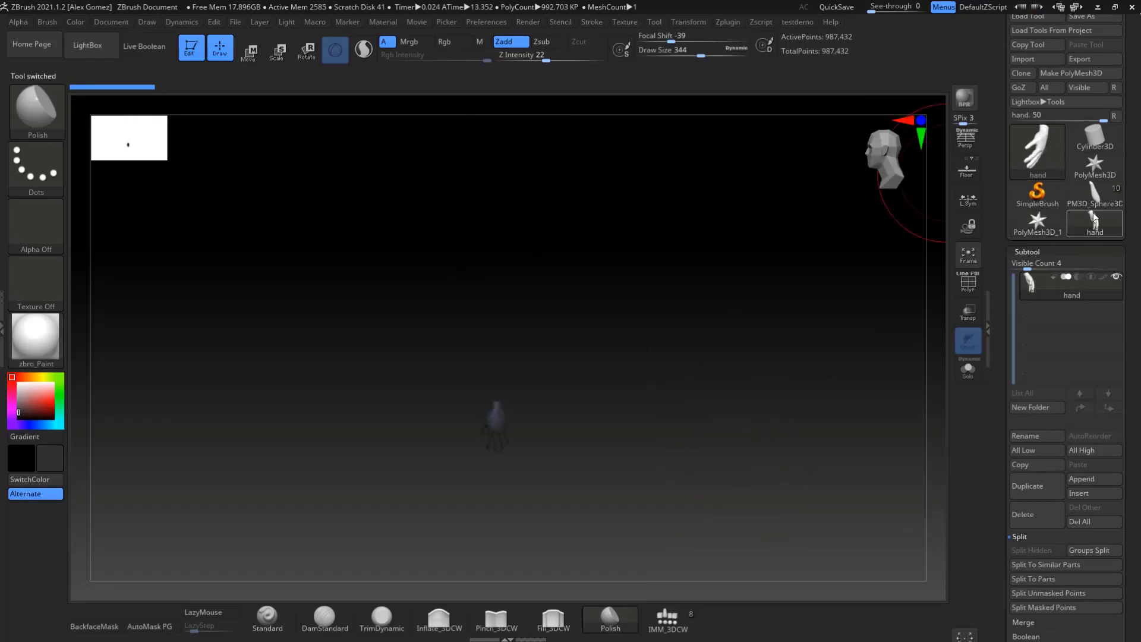
Step: Return to the character model and view the hand on the chest from the side
left_click(1094, 196)
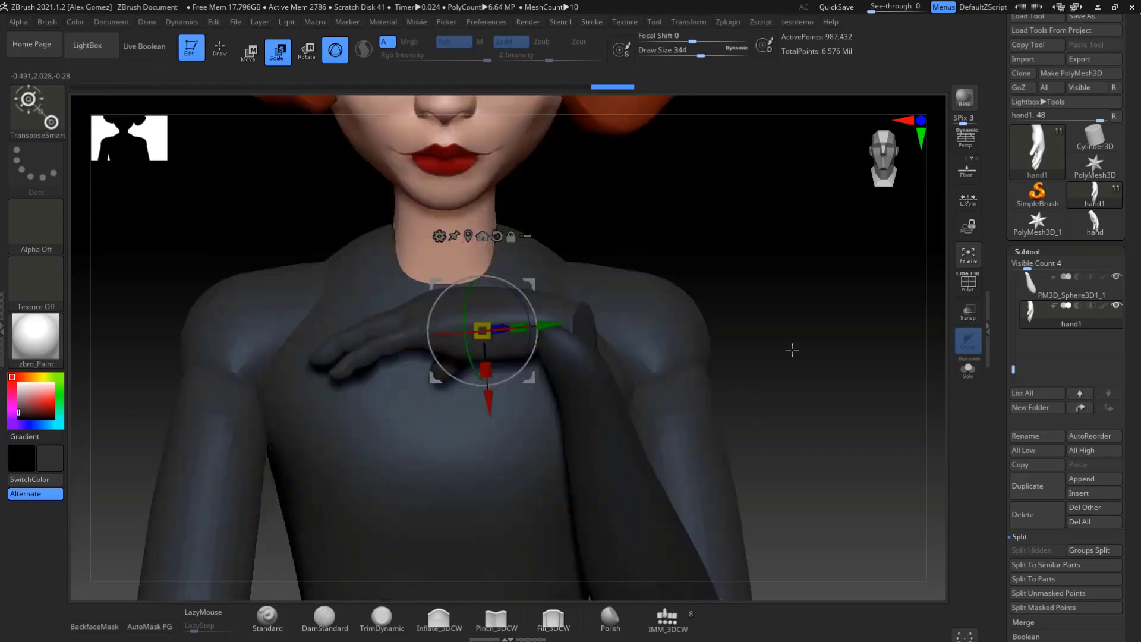
key("b")
key("q")
left_click_drag(743, 196, 849, 213, "shift")
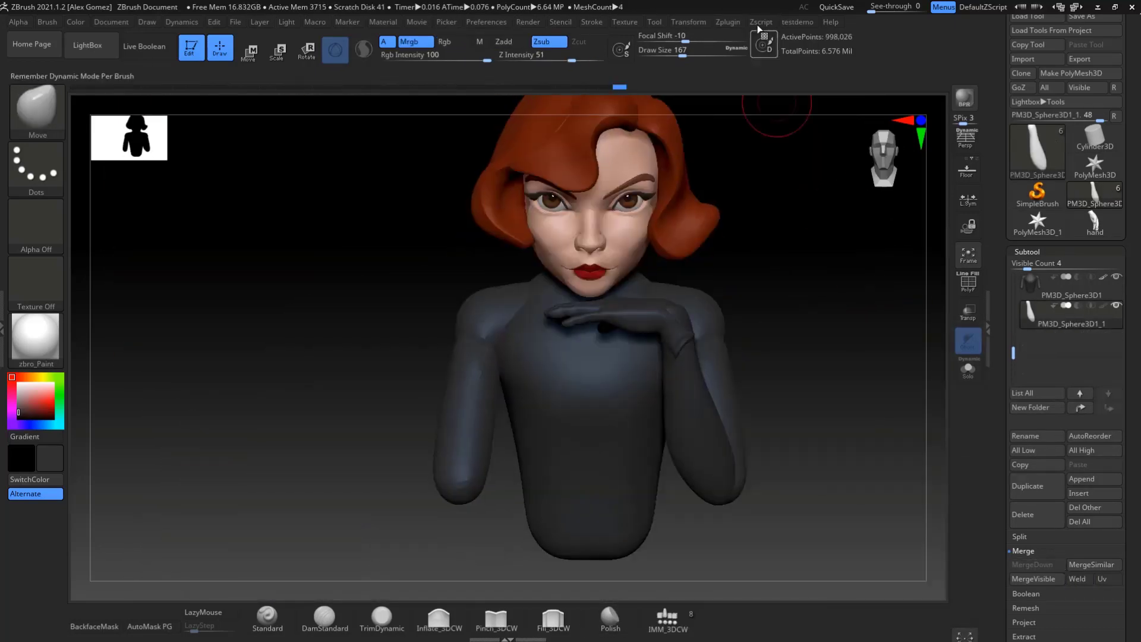
Step: Try the SubTool Master mirror on the hand and inspect hand and arm from side and below
left_click(727, 21)
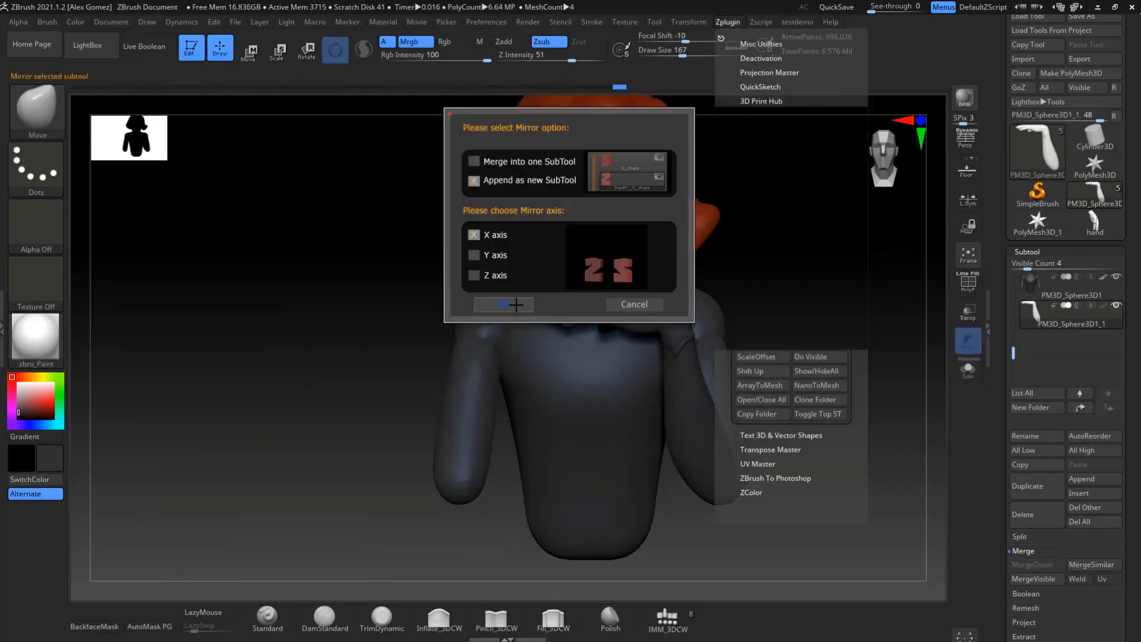
left_click(525, 301)
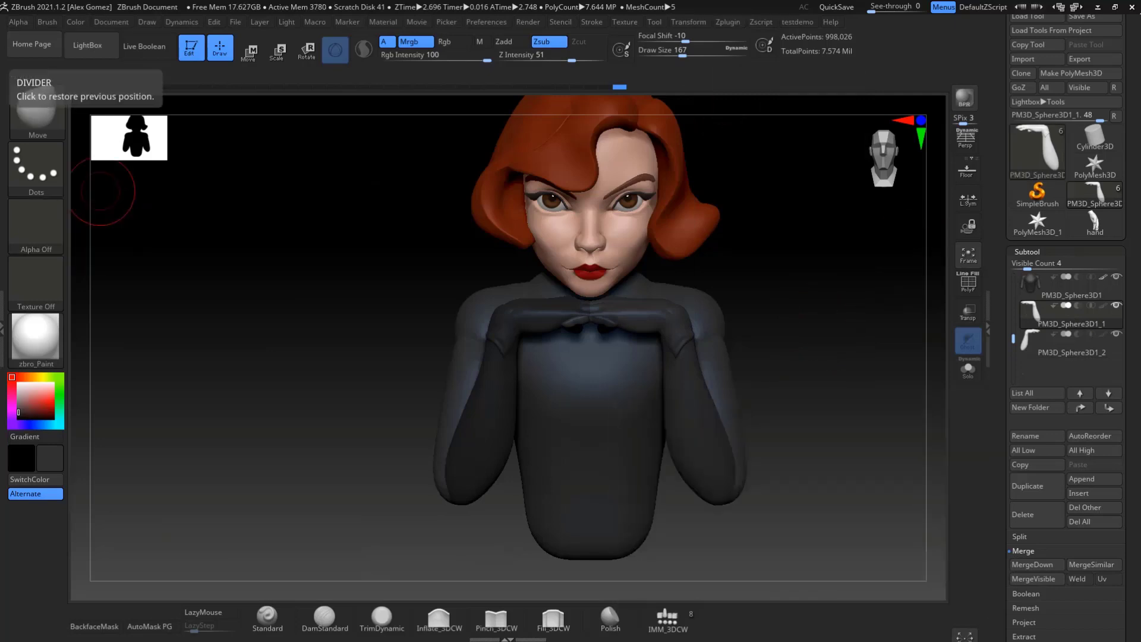
scroll(1039, 520, "down", 5)
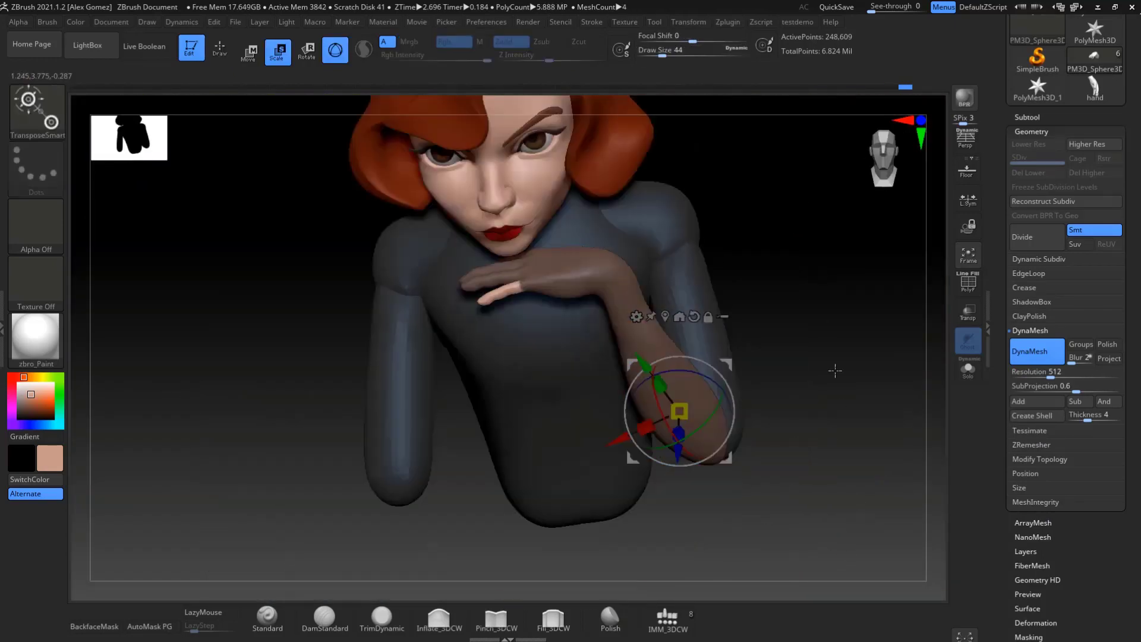
left_click_drag(835, 371, 742, 304)
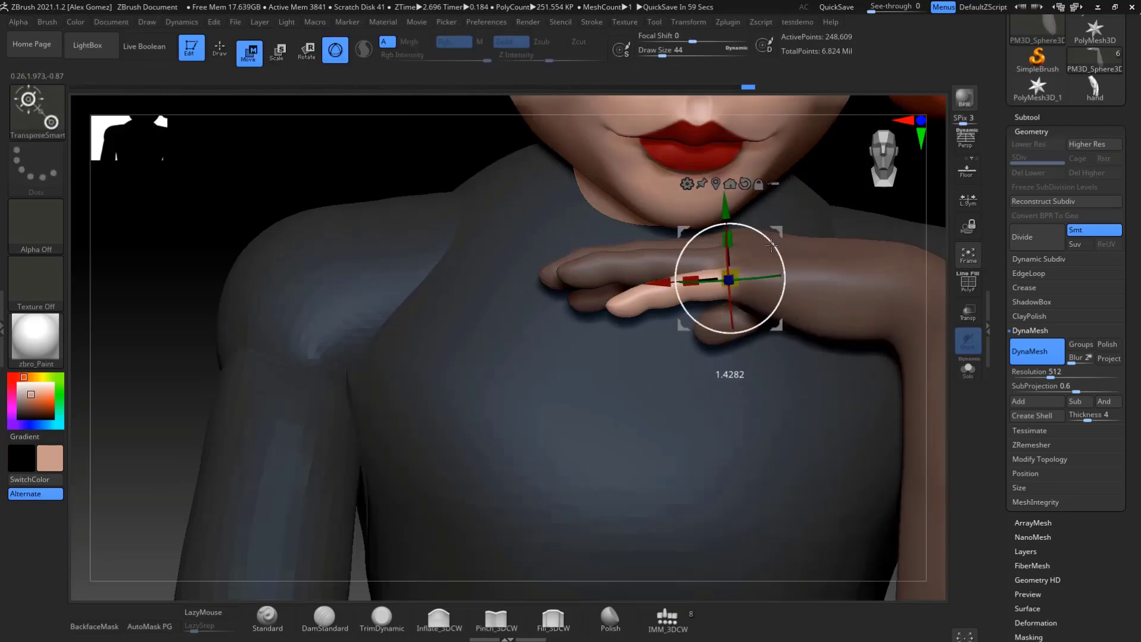
mouse_move(781, 264)
left_mouse_down()
mouse_move(892, 331)
mouse_move(663, 409)
left_mouse_up()
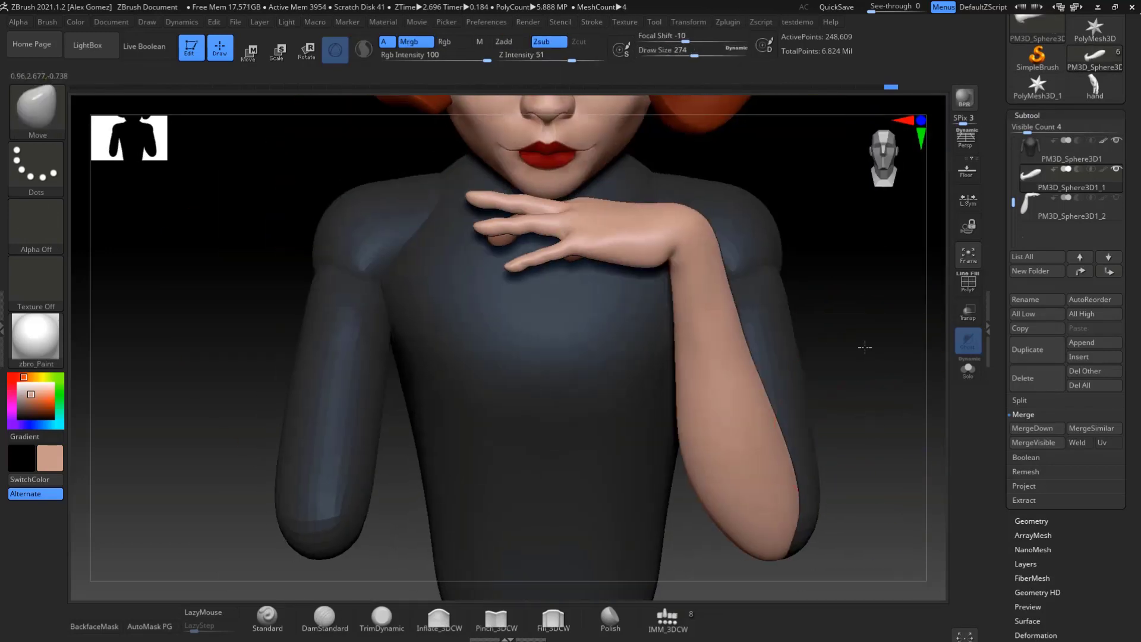
left_click(1047, 378)
Step: Mirror the hand with SubTool Master, then mask and scale one of the two hands
left_click(728, 22)
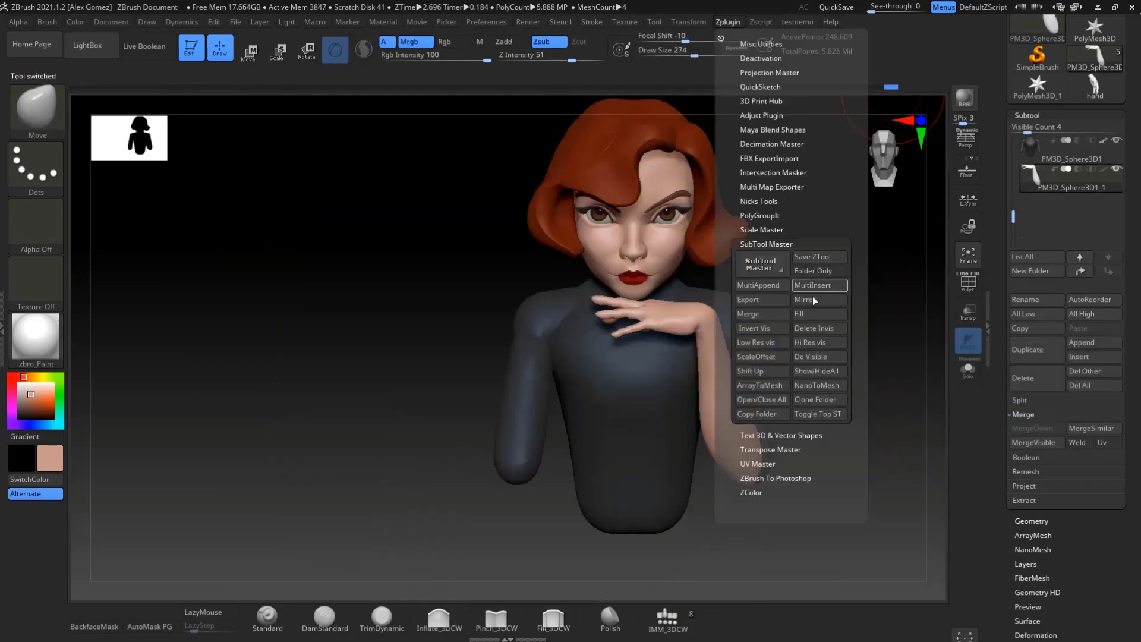
left_click(828, 398)
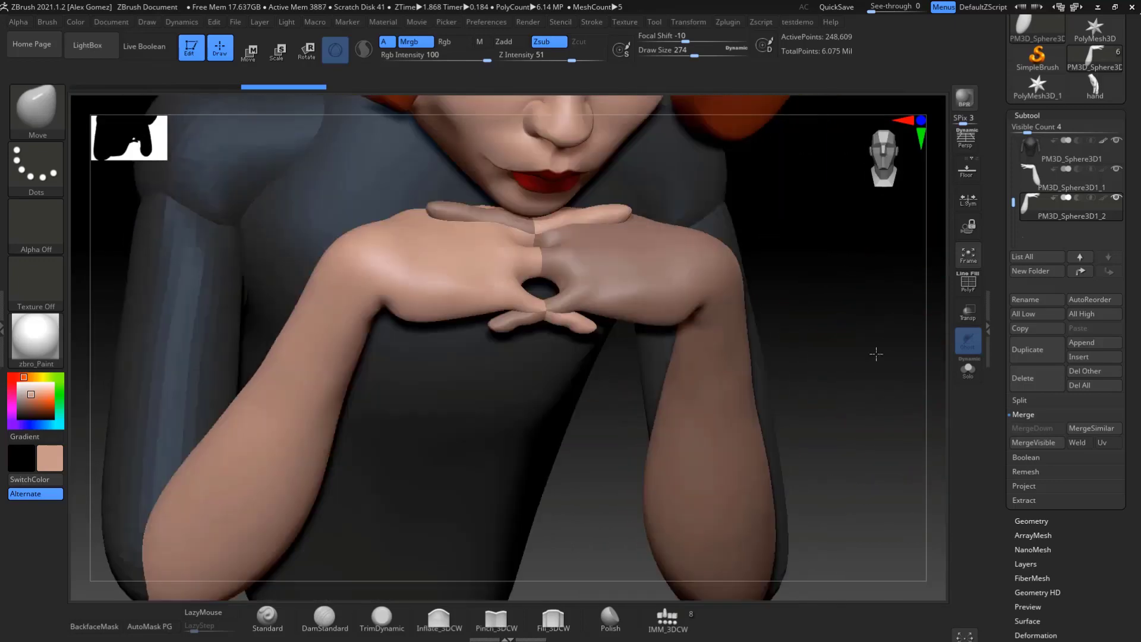
left_click_drag(534, 249, 629, 139, "ctrl")
key("e")
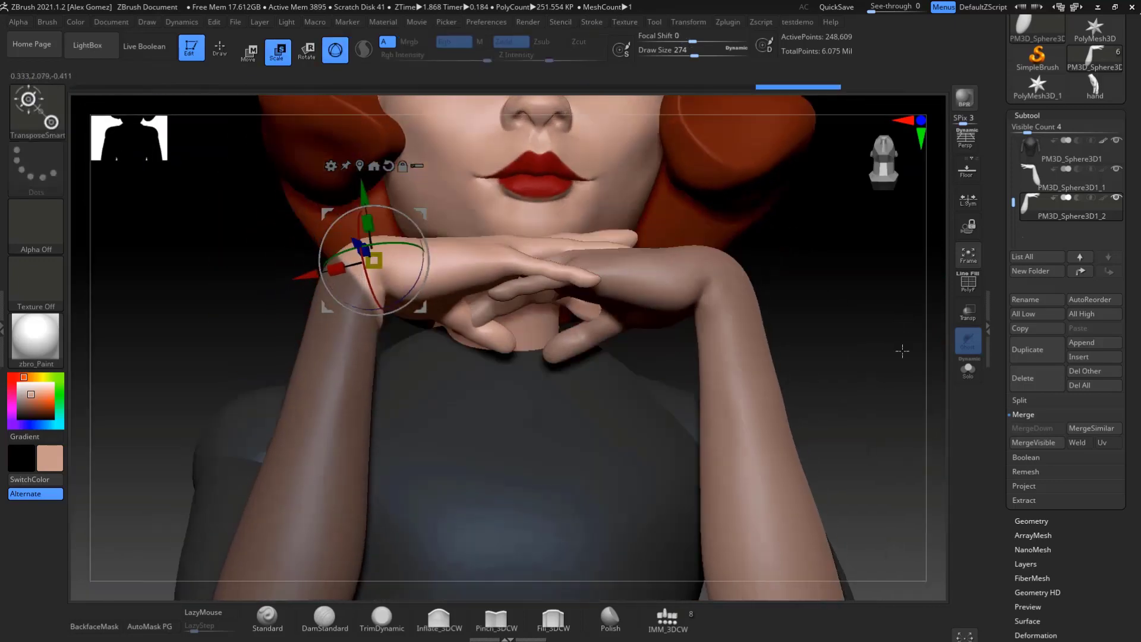
left_click_drag(392, 215, 713, 347, "alt")
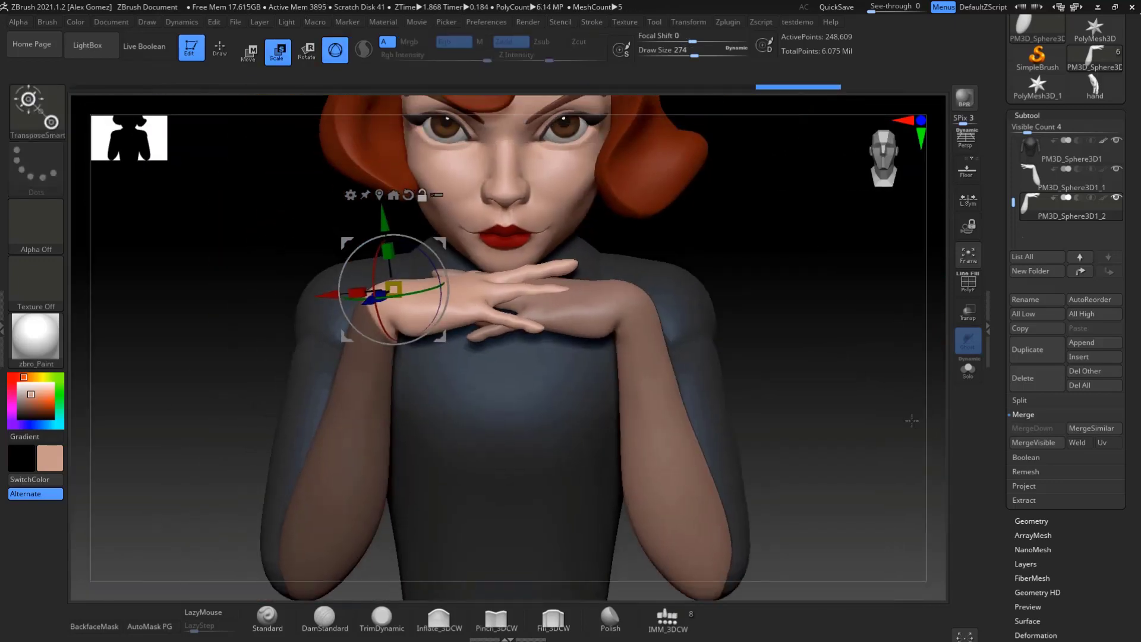
key("q")
key("e")
left_click_drag(772, 416, 303, 511)
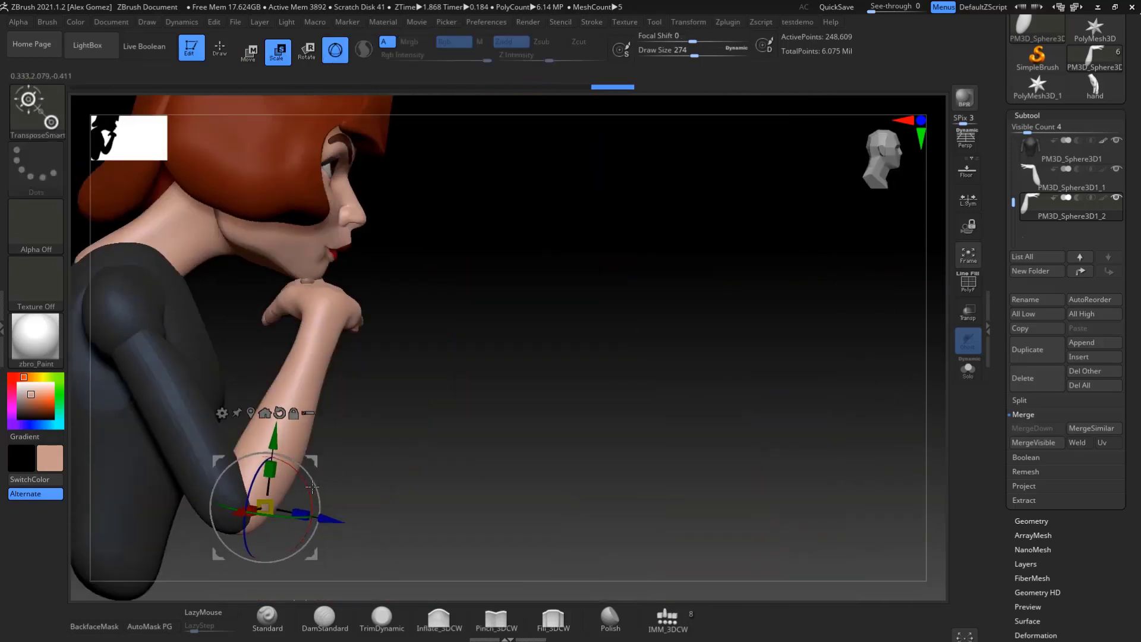
mouse_move(723, 442)
left_mouse_down()
mouse_move(776, 400)
mouse_move(844, 428)
mouse_move(833, 407)
mouse_move(859, 312)
left_mouse_up()
Step: Reposition the original arm from the elbow and shift the hand so the fingers interlock
left_click(833, 408)
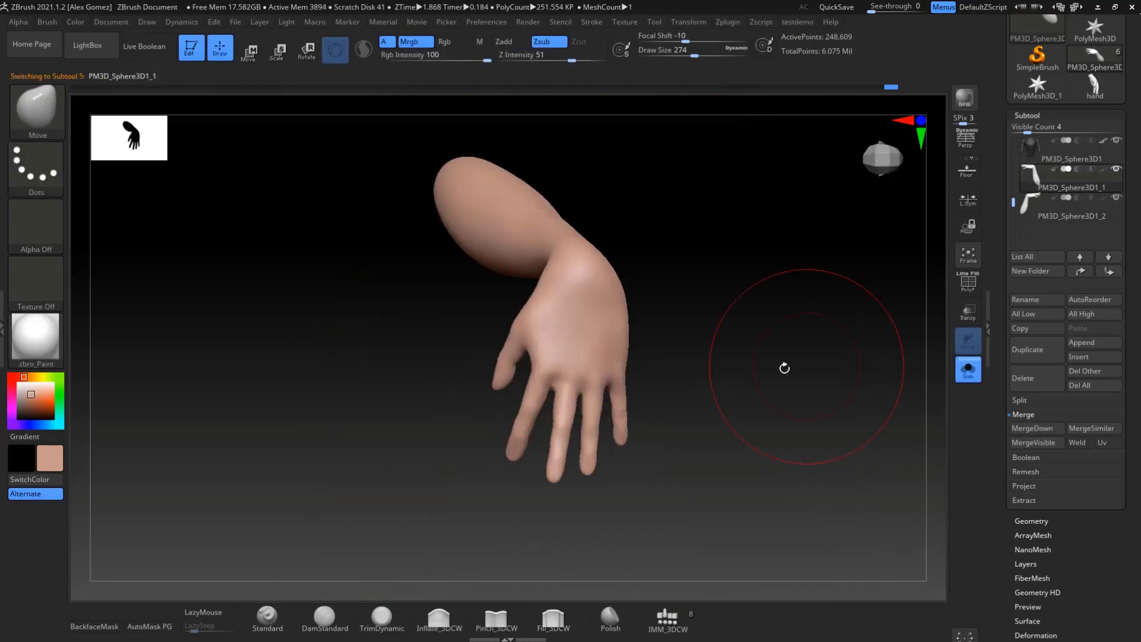
left_click(968, 369)
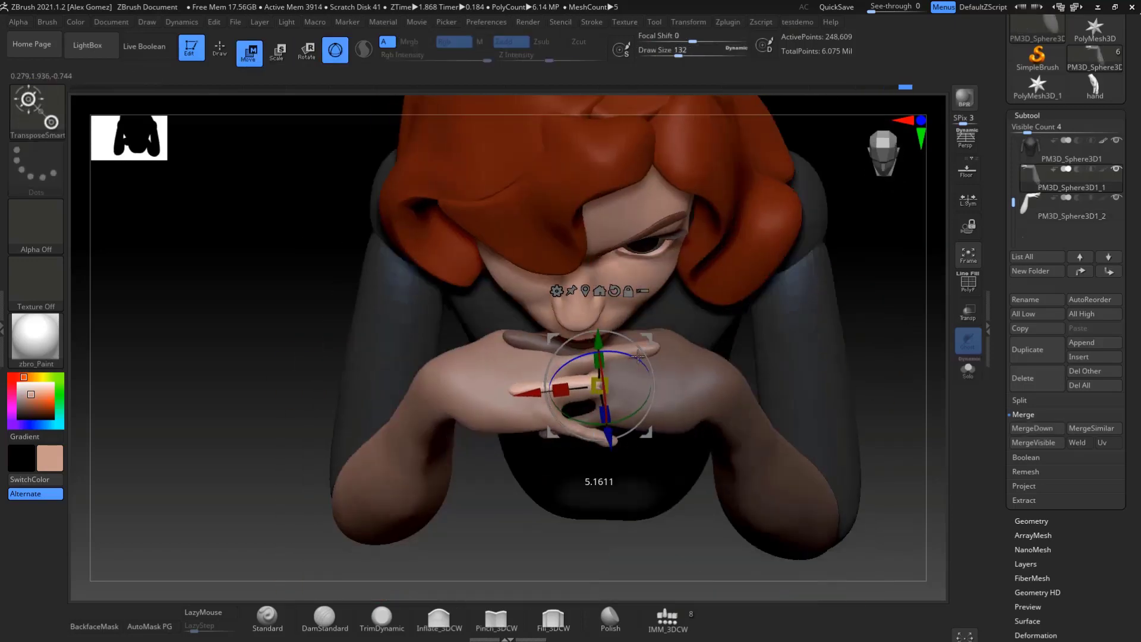
key("q")
key("e")
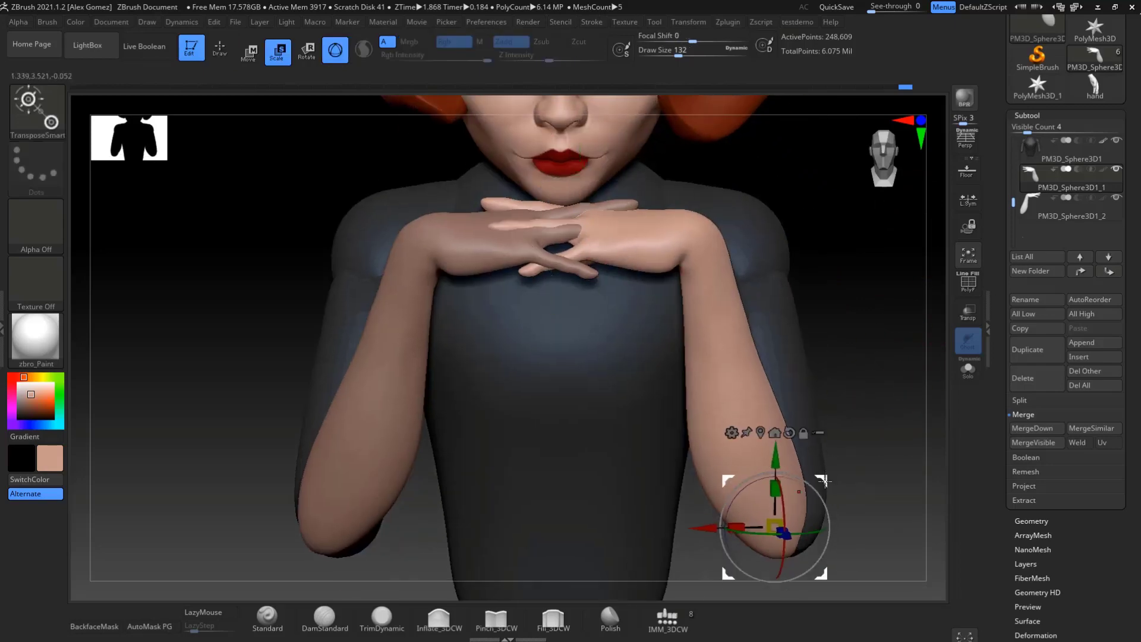
mouse_move(916, 322)
left_mouse_down()
mouse_move(896, 428)
mouse_move(569, 267)
left_mouse_up()
left_click_drag(779, 309, 498, 228)
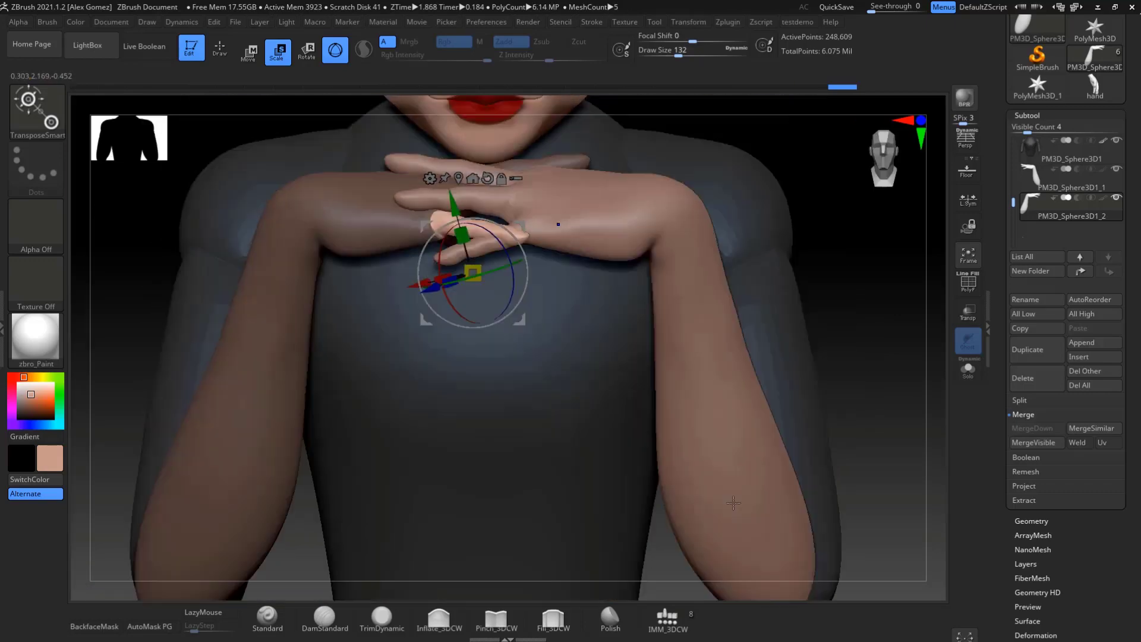
left_click_drag(733, 502, 871, 338)
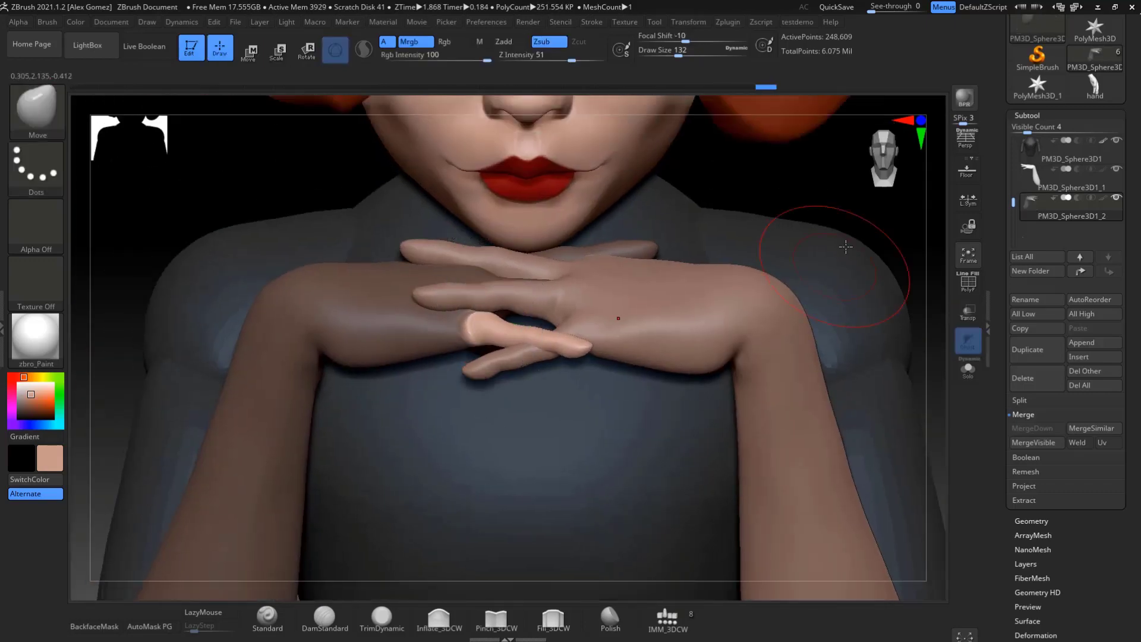
key("w")
left_click_drag(870, 338, 635, 454)
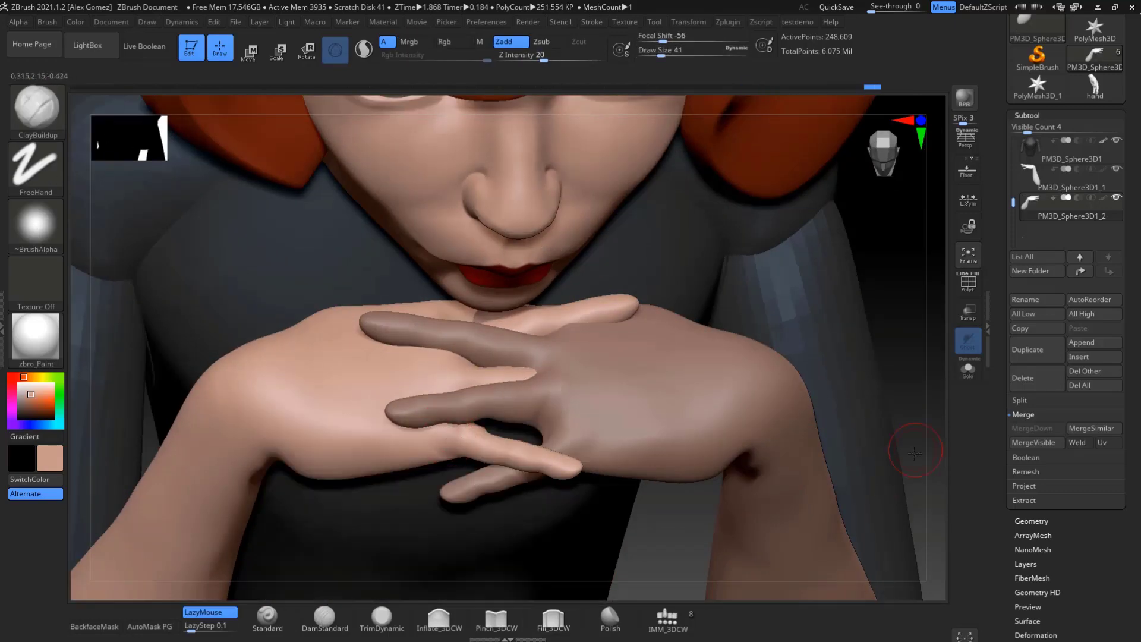
Step: Check the interlocked hands close-up in see-through mode and pick the ClayBuildup brush
mouse_move(915, 454)
left_mouse_down()
mouse_move(892, 351)
mouse_move(931, 467)
mouse_move(803, 470)
left_mouse_up()
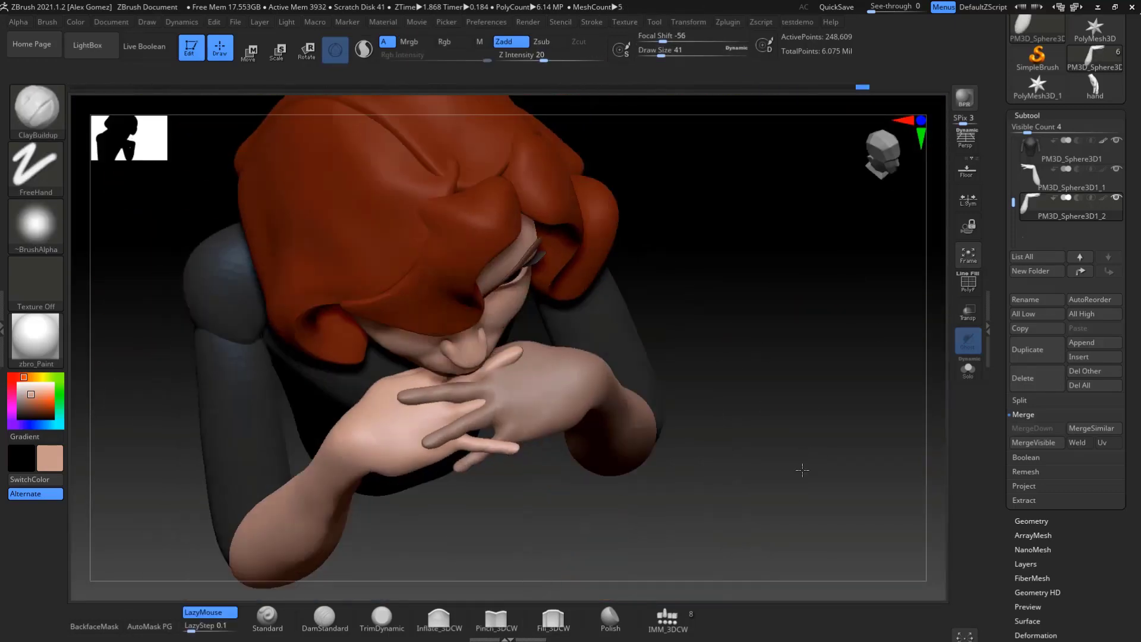
left_click(968, 311)
left_click_drag(915, 368, 804, 474)
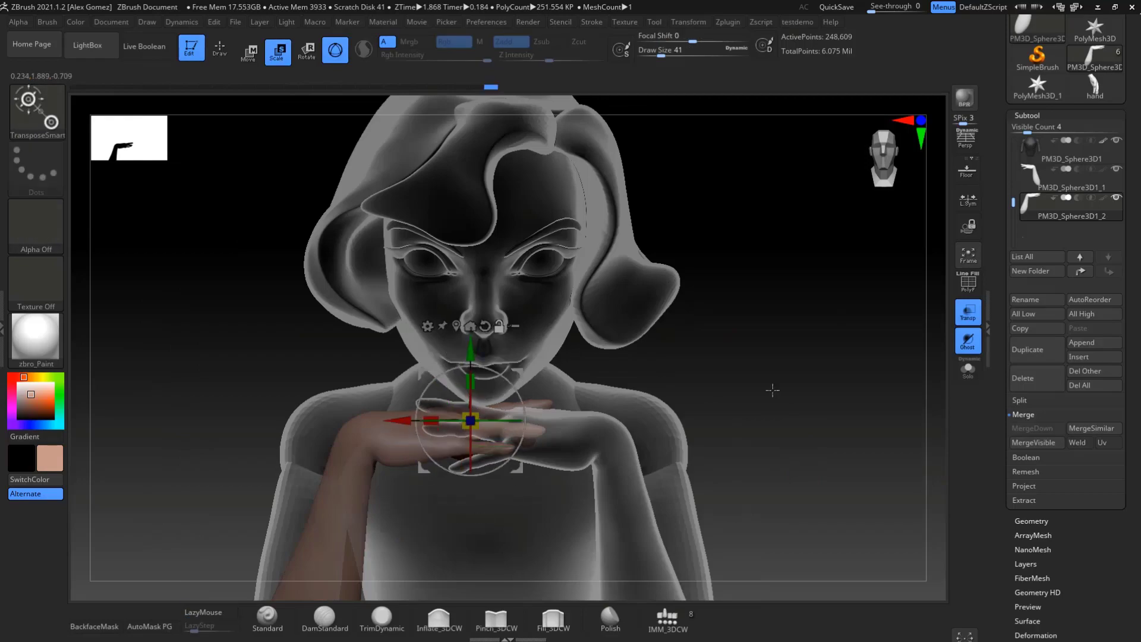
mouse_move(773, 390)
left_mouse_down()
mouse_move(866, 382)
mouse_move(951, 267)
left_mouse_up()
left_click(968, 310)
key("q")
key("b")
key("c")
key("b")
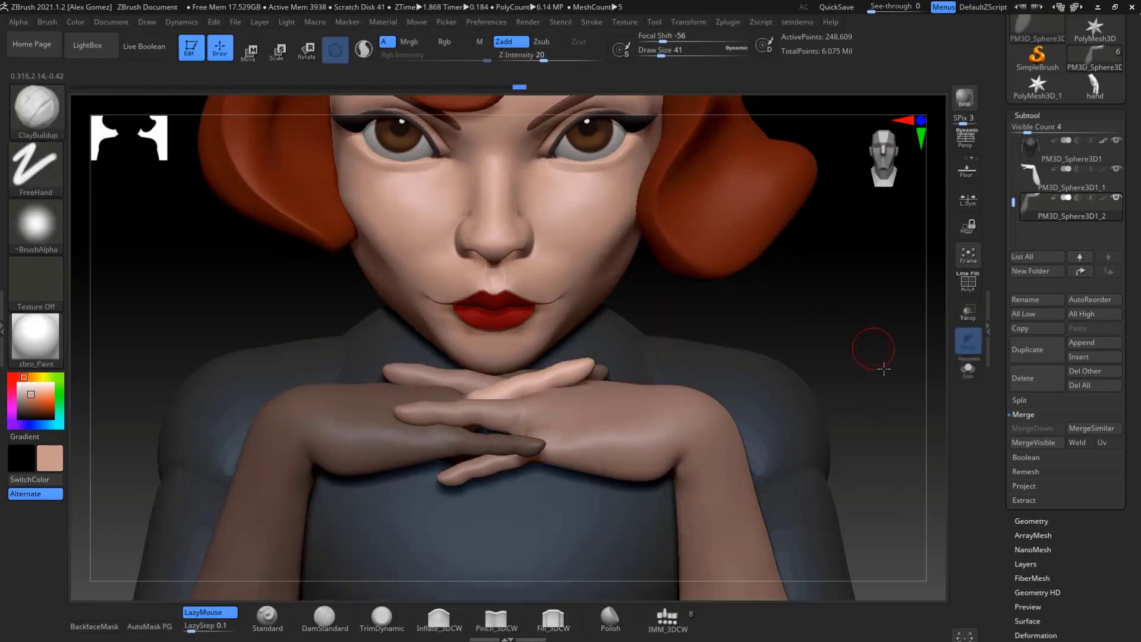
mouse_move(891, 390)
left_mouse_down()
mouse_move(466, 403)
mouse_move(866, 383)
mouse_move(823, 458)
mouse_move(861, 522)
mouse_move(866, 367)
mouse_move(912, 487)
left_mouse_up()
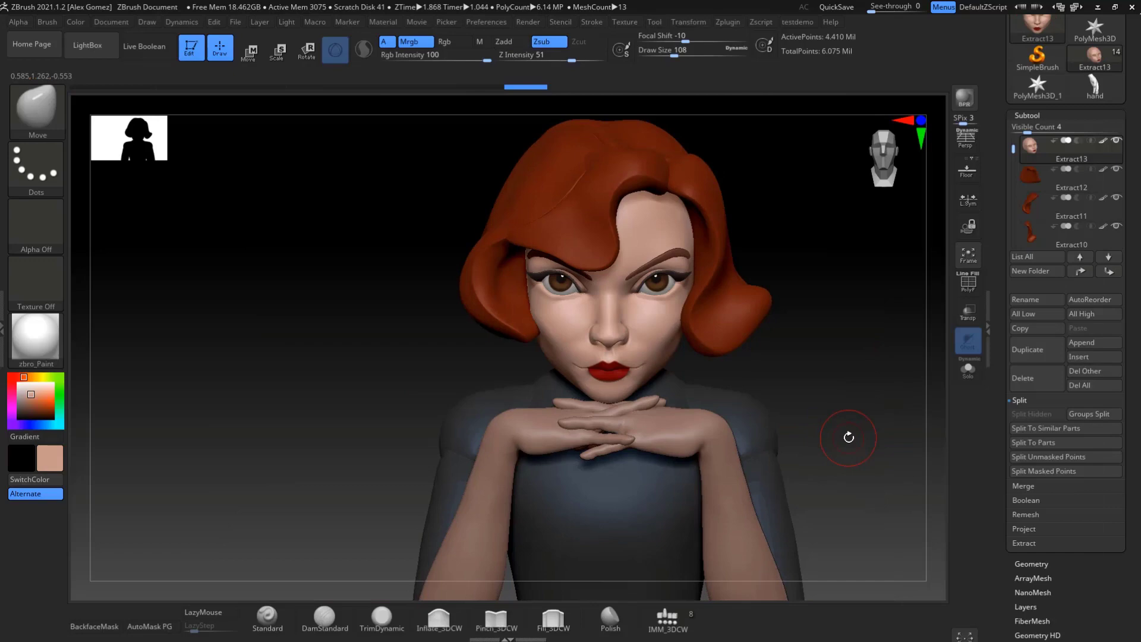
Step: Enlarge the brush to 351 and rotate around the arms to rework the short sleeves
left_click_drag(846, 433, 886, 454)
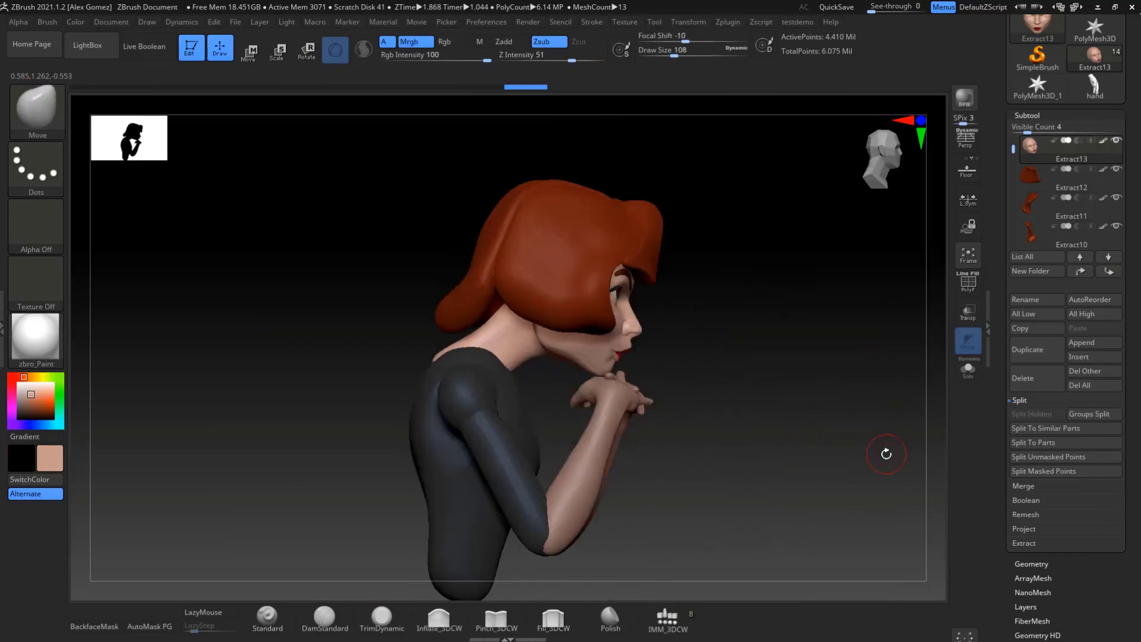
key("space")
left_click_drag(660, 453, 713, 453)
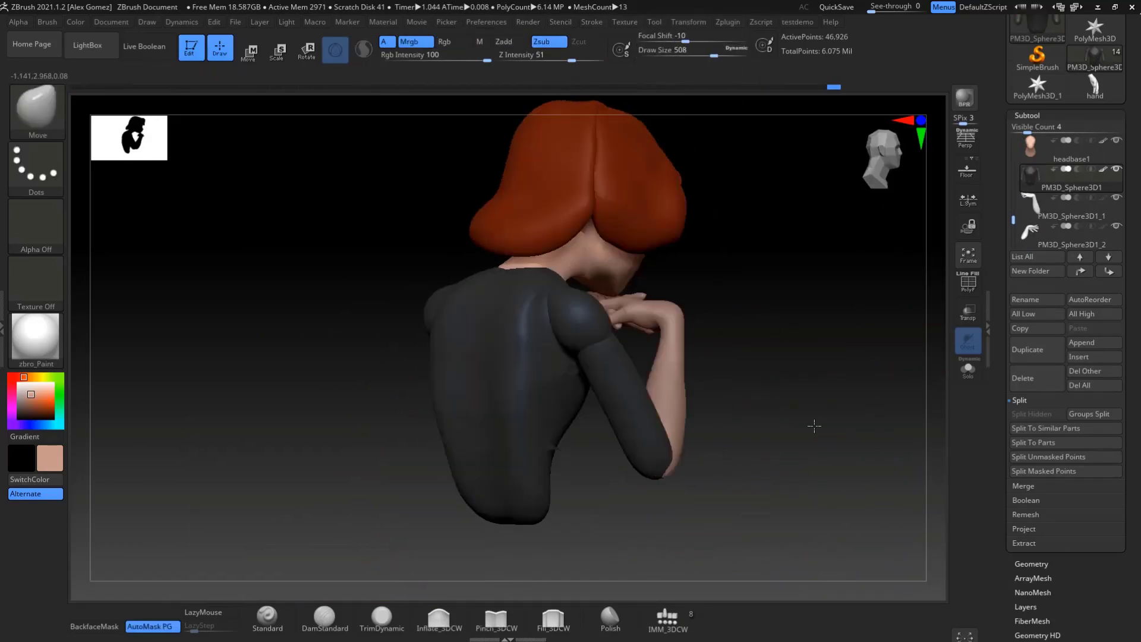
mouse_move(814, 426)
left_mouse_down()
mouse_move(621, 279)
mouse_move(822, 296)
mouse_move(752, 351)
left_mouse_up()
mouse_move(679, 418)
left_mouse_down()
mouse_move(805, 377)
mouse_move(799, 312)
left_mouse_up()
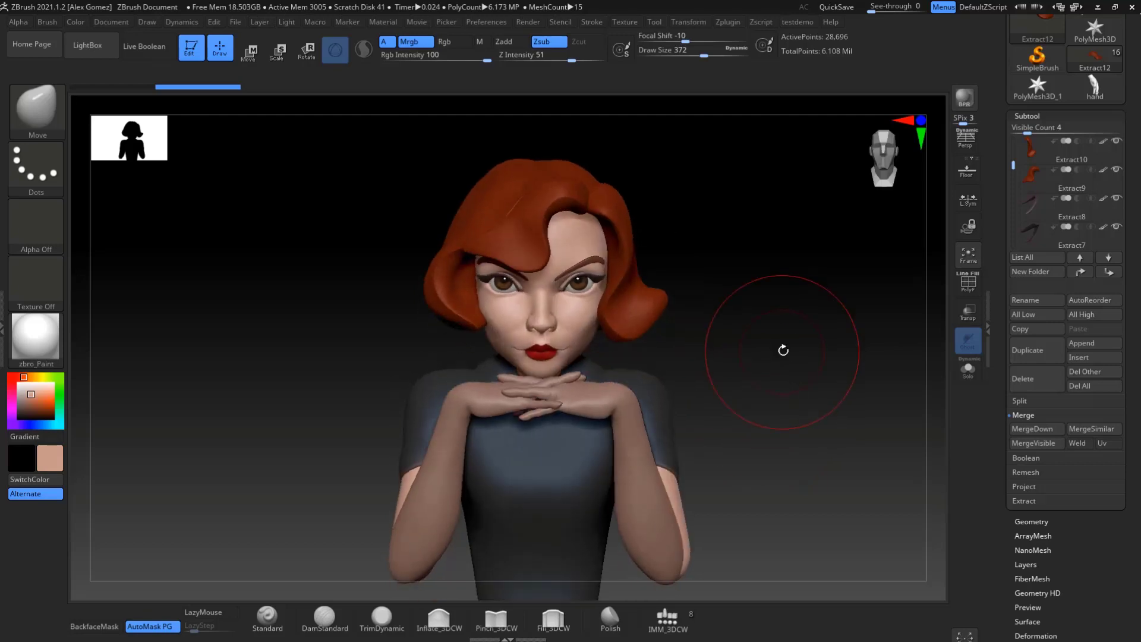
Step: Select the dress subtool and line up a centred front view
left_click_drag(788, 393, 764, 352)
left_click_drag(903, 368, 849, 427)
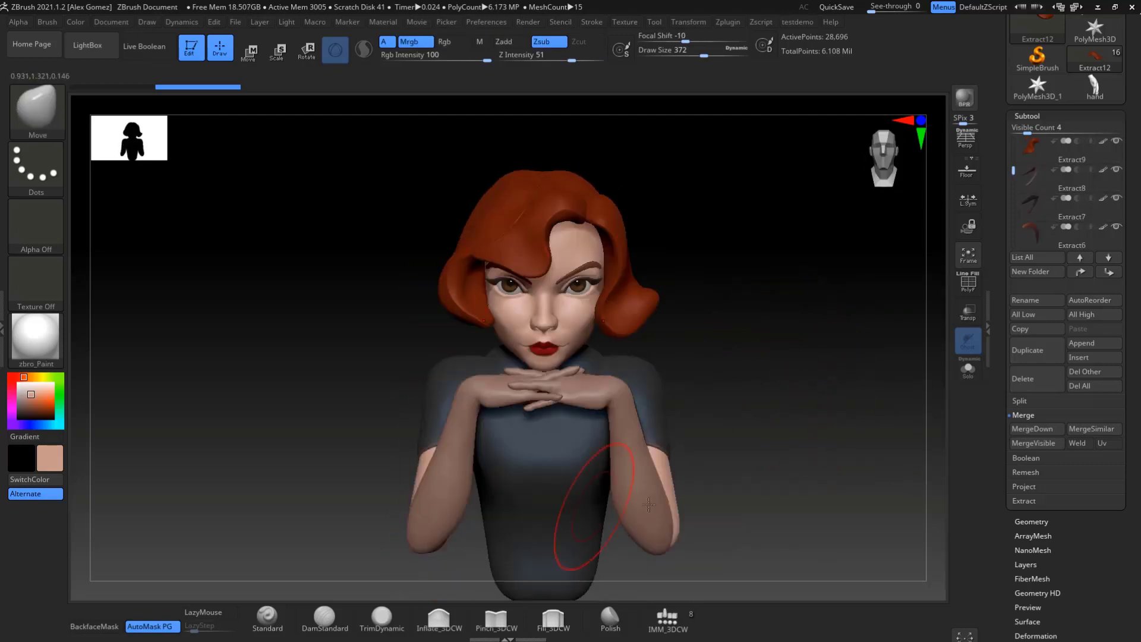
mouse_move(649, 505)
left_mouse_down()
mouse_move(873, 497)
mouse_move(832, 476)
left_mouse_up()
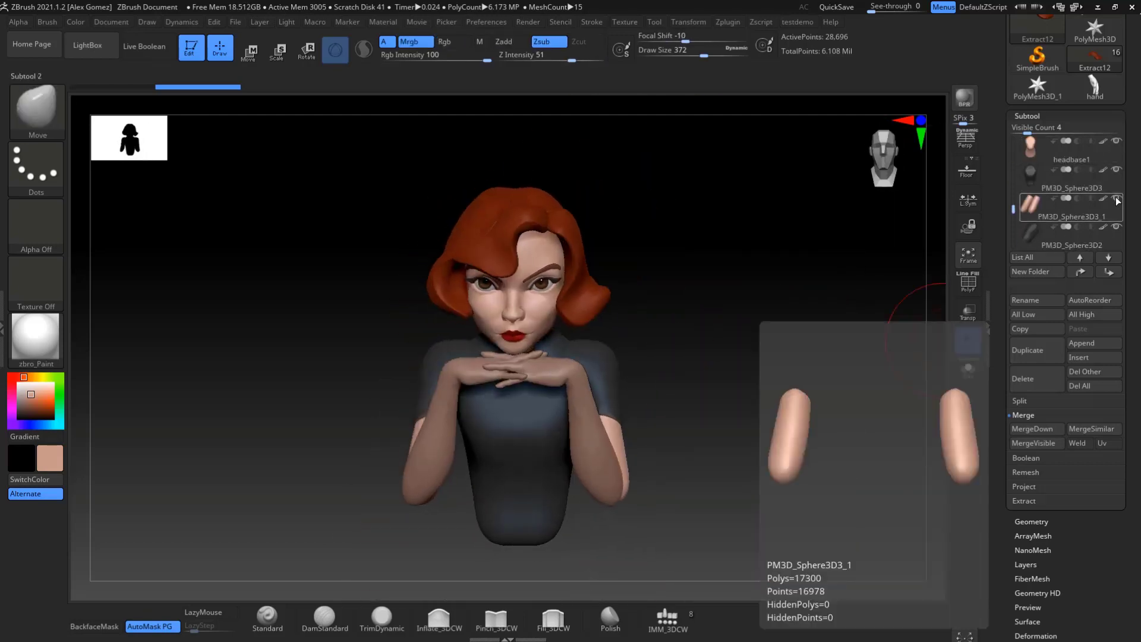
mouse_move(931, 344)
left_mouse_down()
mouse_move(777, 382)
mouse_move(927, 214)
left_mouse_up()
left_click_drag(1013, 209, 1012, 224)
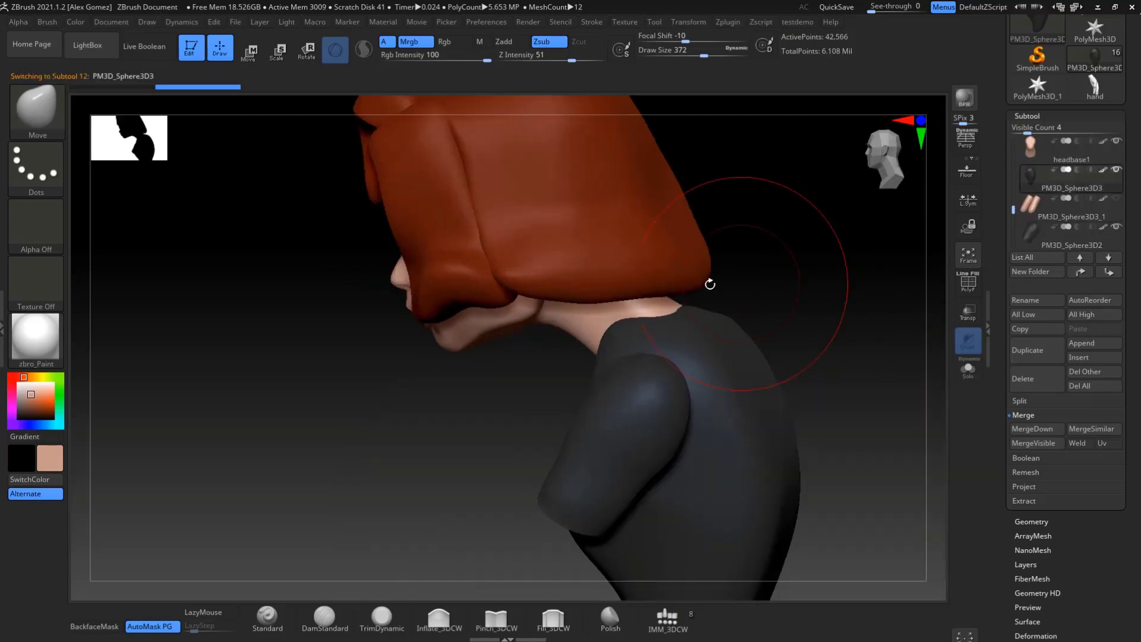
mouse_move(710, 284)
left_mouse_down()
mouse_move(846, 297)
mouse_move(648, 385)
mouse_move(836, 295)
mouse_move(838, 339)
left_mouse_up()
Step: Mask the neckline, invert it, and extract and accept it as a collar subtool
key("ctrl")
left_click(838, 339, "ctrl")
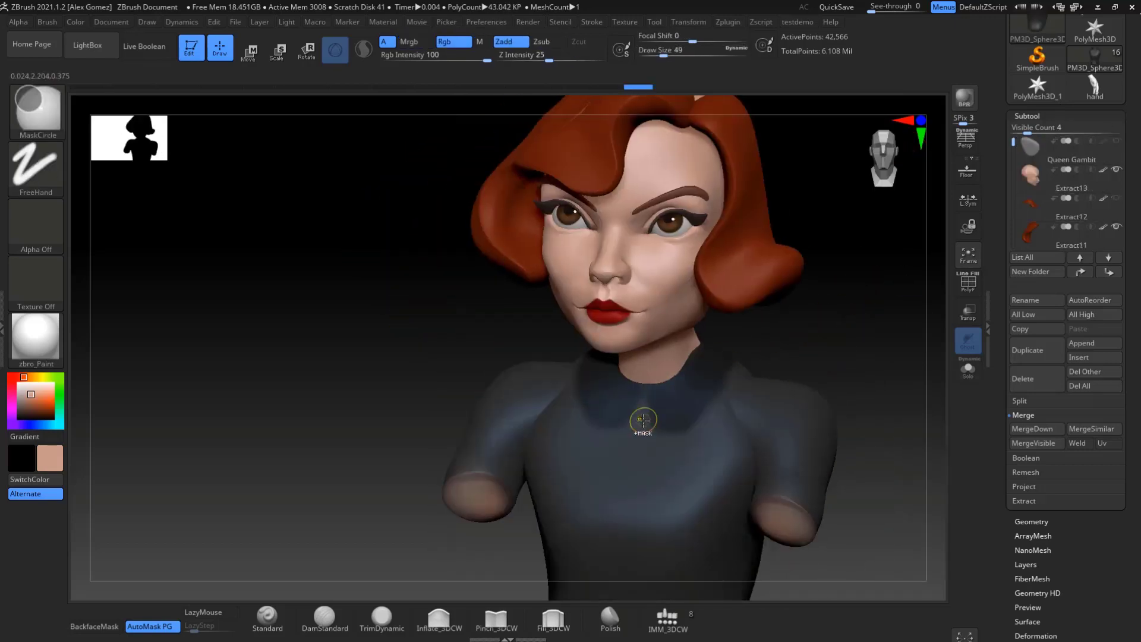
left_click_drag(854, 299, 834, 383)
left_click(1024, 500)
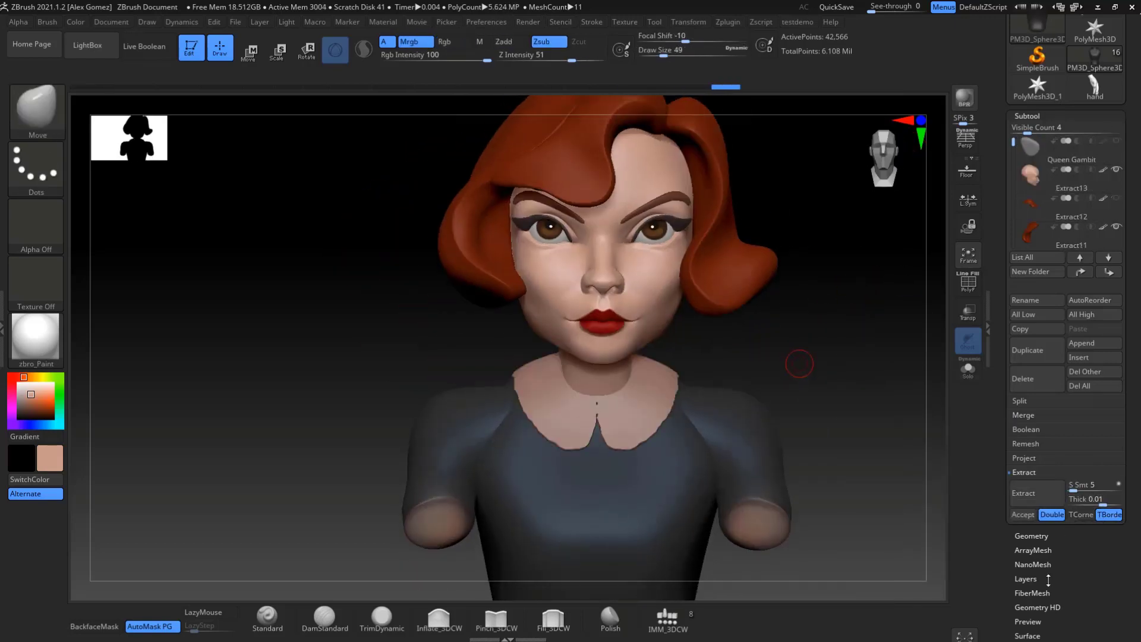
left_click(1041, 495)
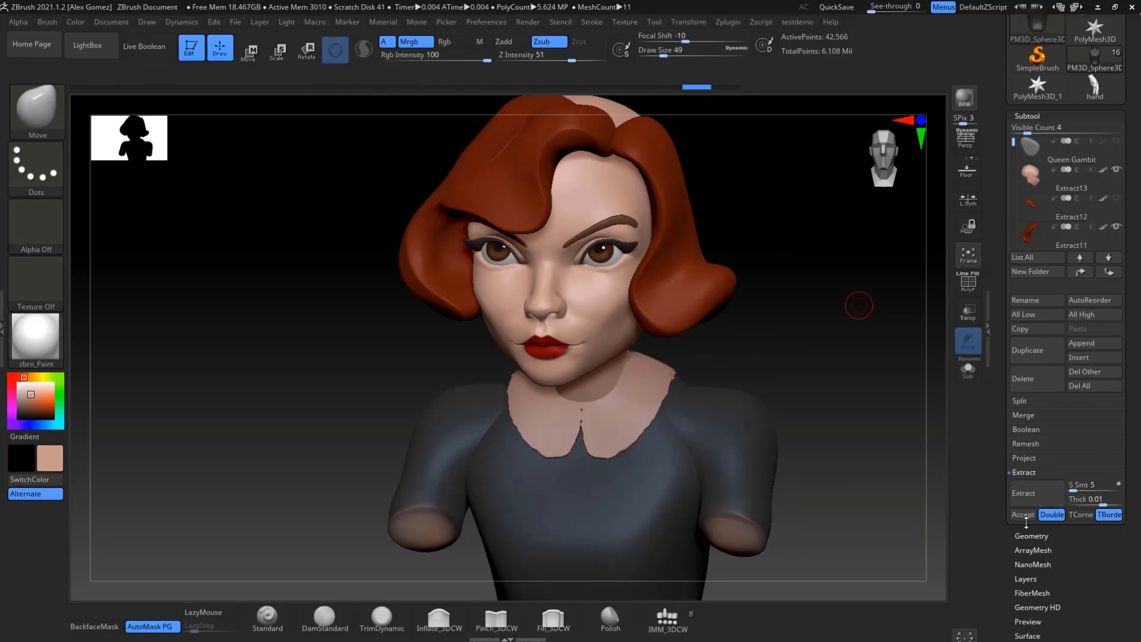
left_click(1023, 514)
Step: Solo the collar, split off a masked centre-front strip, and delete it to open the collar
left_click_drag(858, 305, 866, 307)
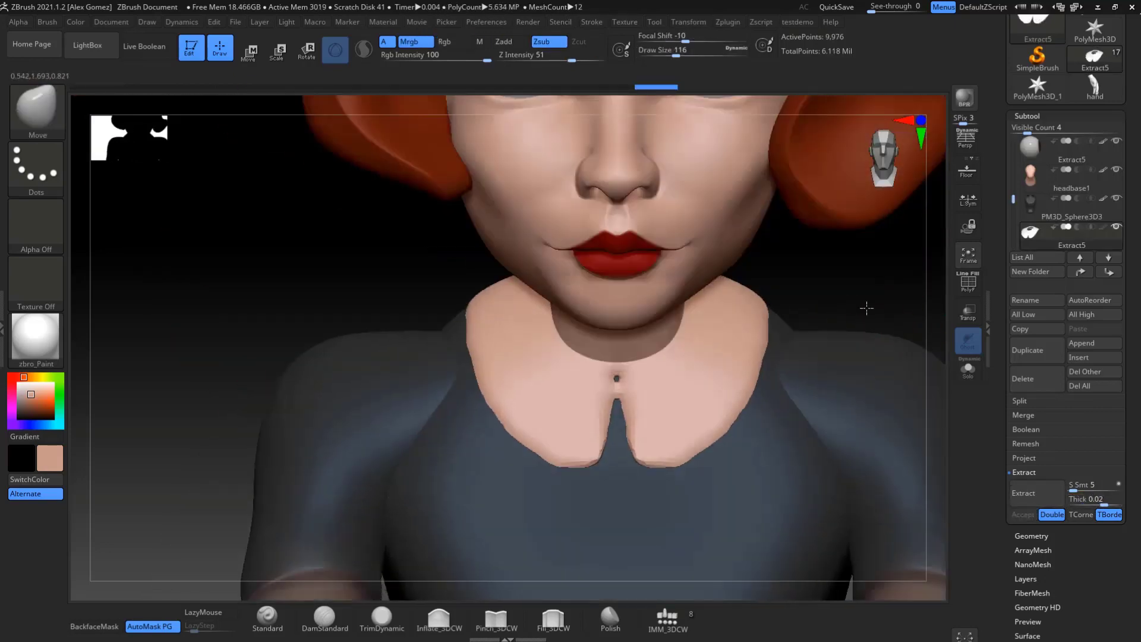
left_click(968, 368)
left_click_drag(802, 451, 843, 467)
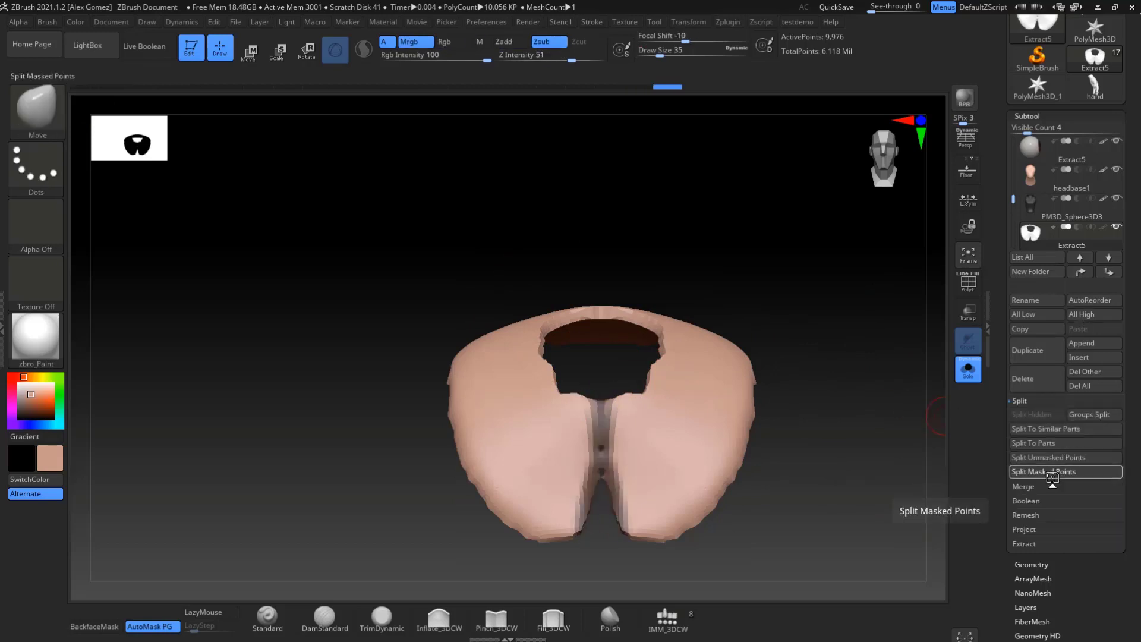
left_click(1051, 471)
left_click(1070, 202)
left_click(1023, 378)
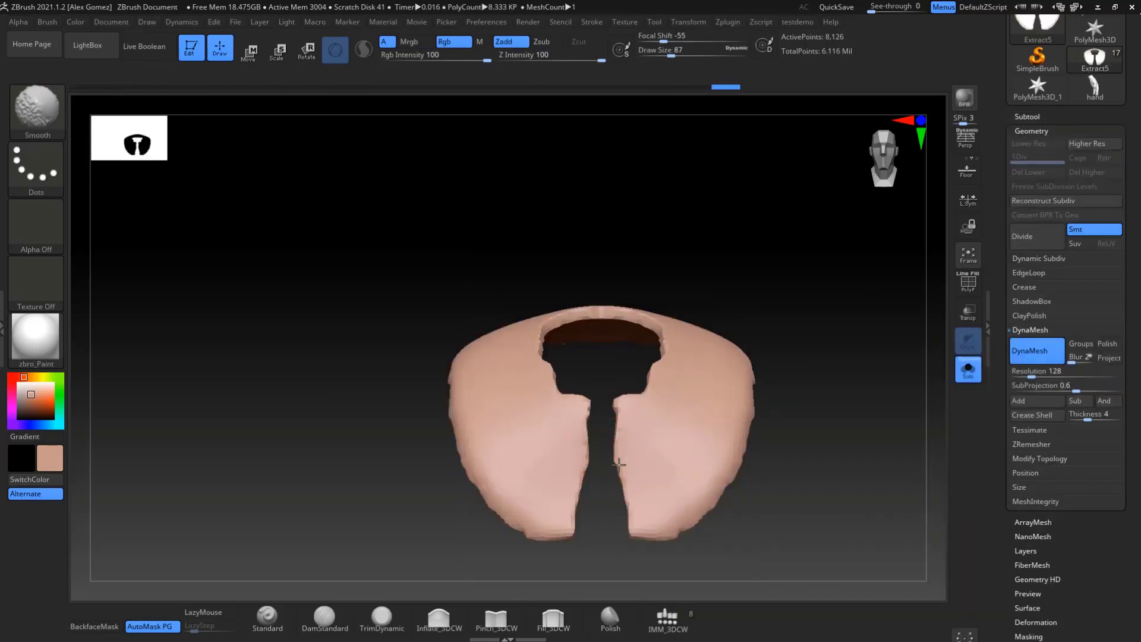
left_click(1031, 444)
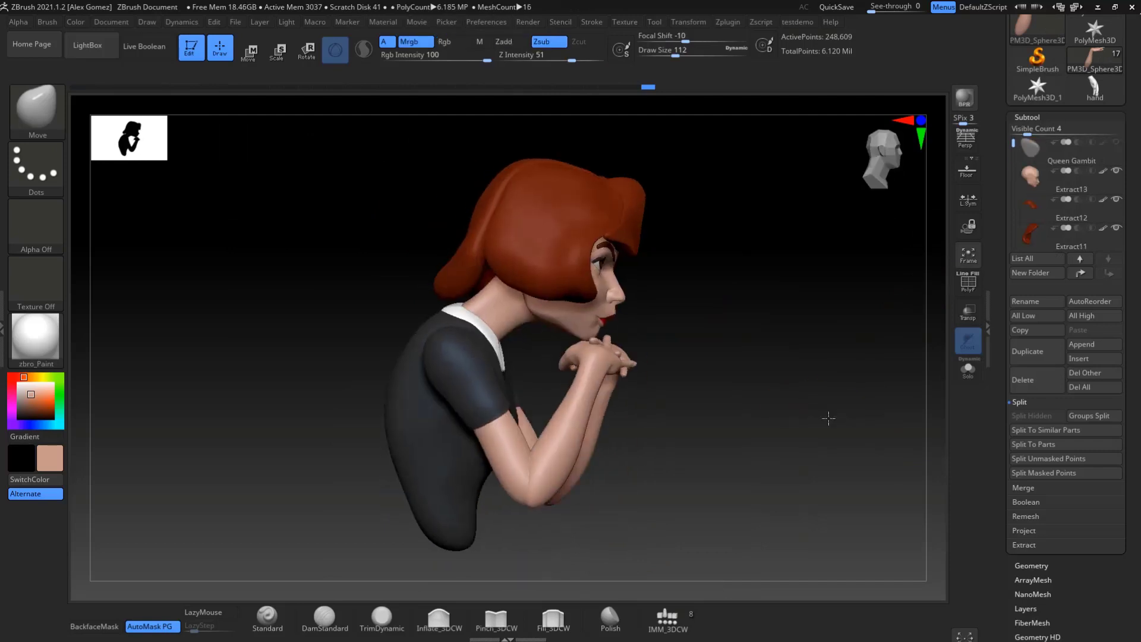
left_click_drag(828, 415, 772, 413)
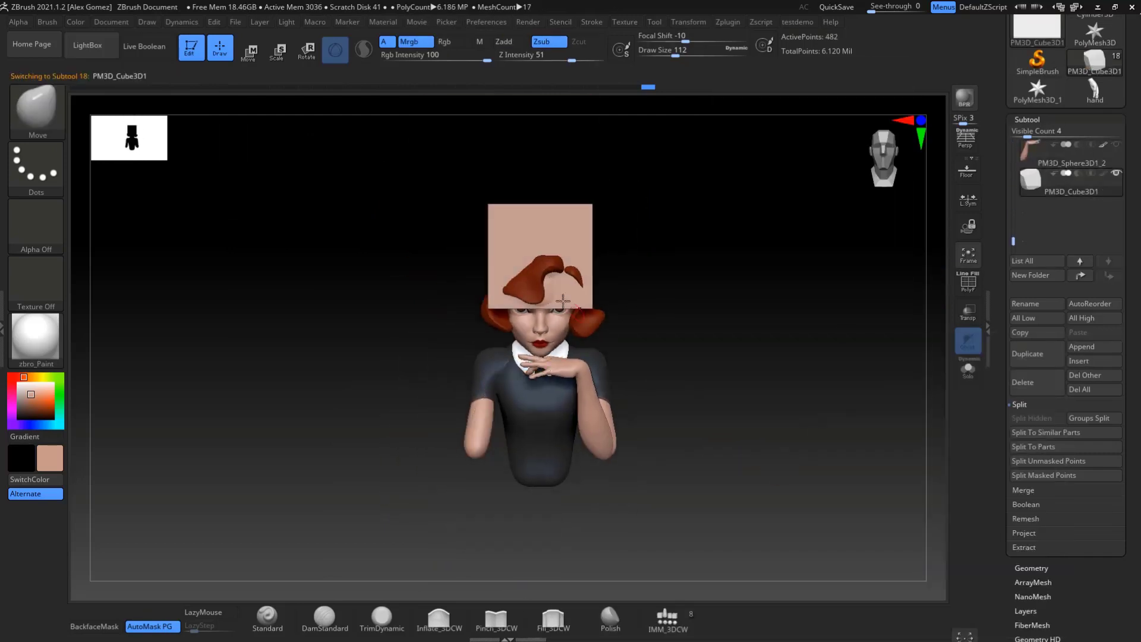
mouse_move(747, 490)
left_mouse_down()
mouse_move(811, 422)
mouse_move(829, 439)
left_mouse_up()
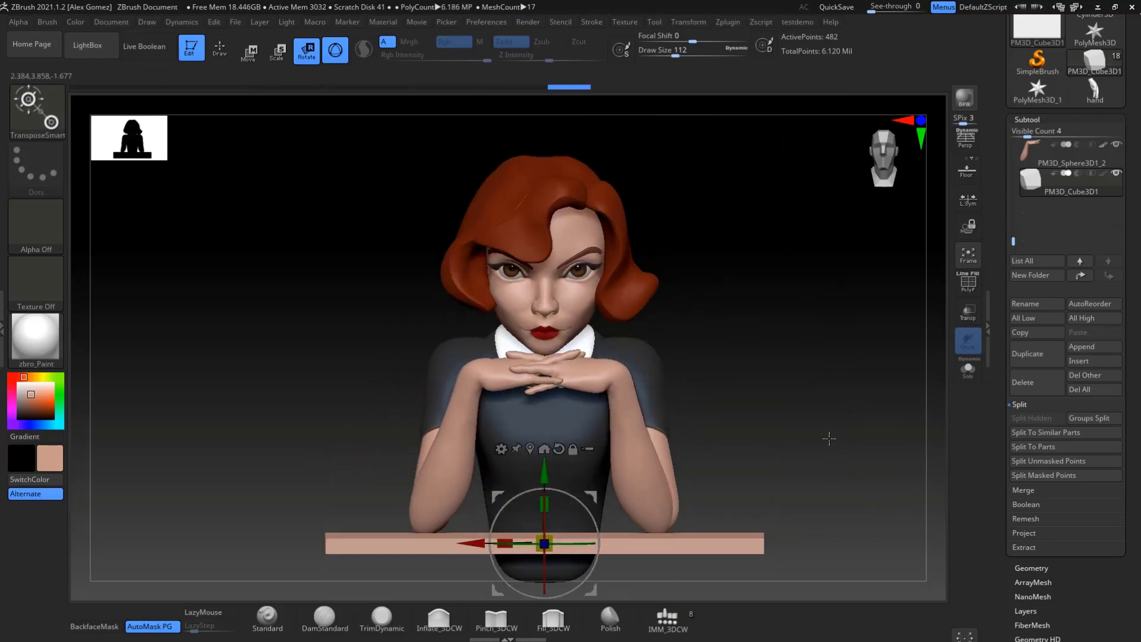
left_click(416, 476, "alt")
key("space")
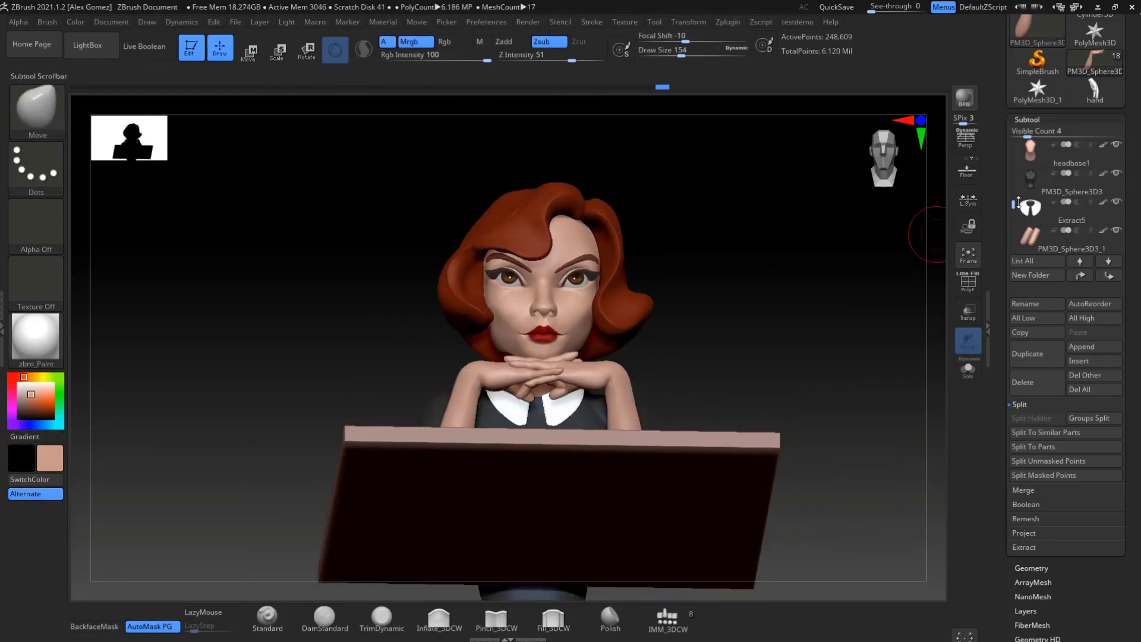
left_click_drag(821, 388, 612, 376)
left_click(612, 376, "alt")
left_click_drag(713, 357, 1001, 219, "shift")
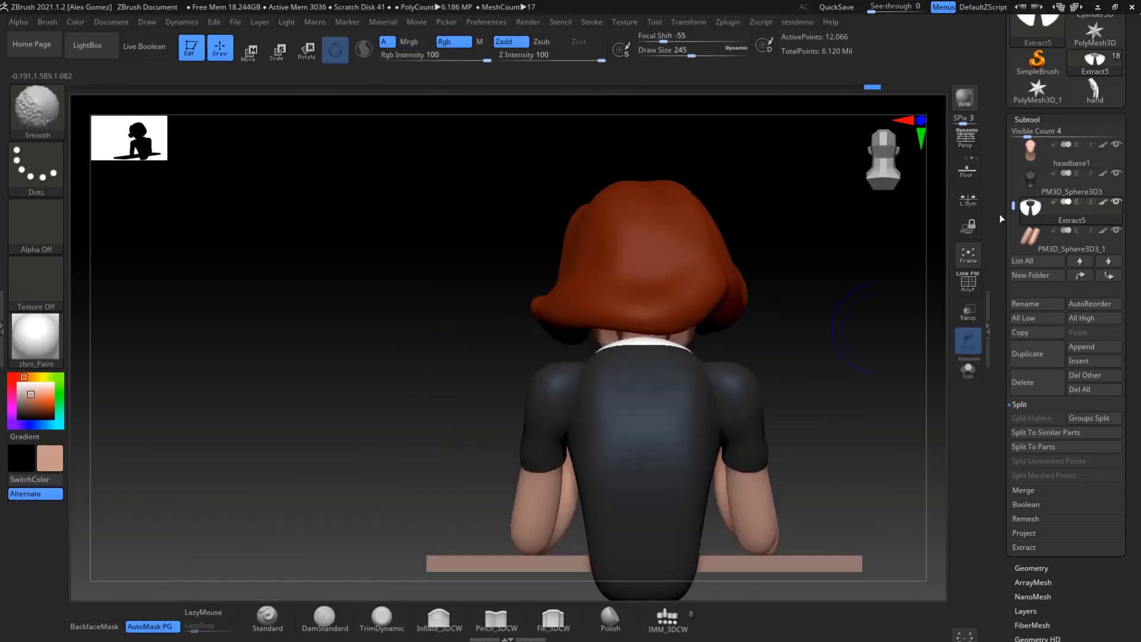
left_click(1041, 212)
mouse_move(773, 297)
left_mouse_down("shift")
mouse_move(666, 359)
mouse_move(787, 432)
left_mouse_up("shift")
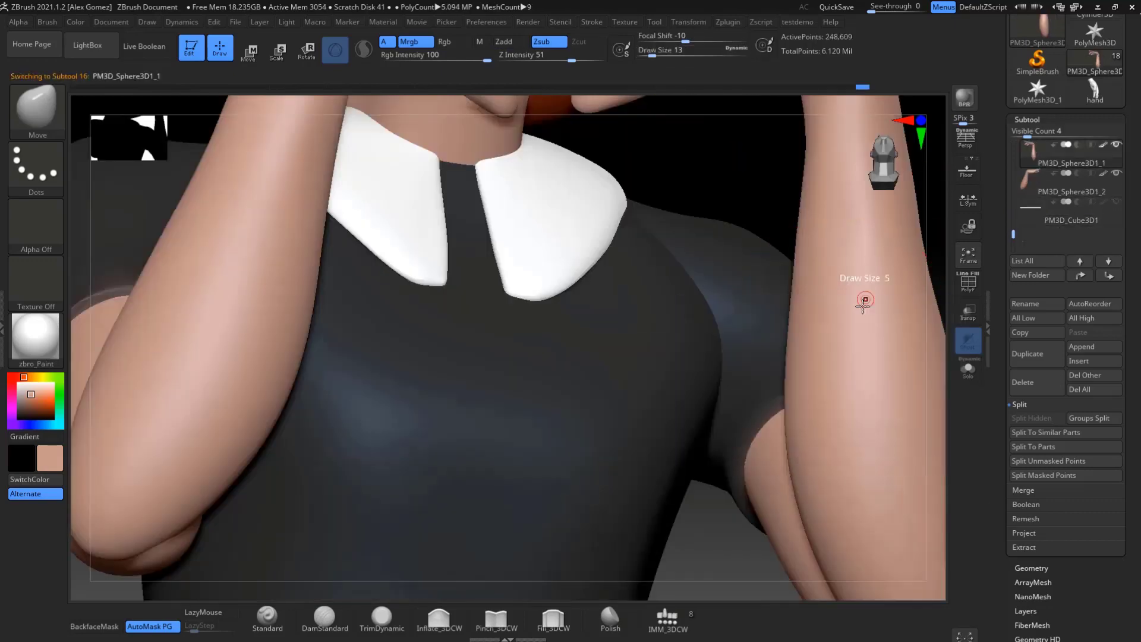
Step: Pick the CurveTube brush and draw a tube stroke around the wrist
key("b")
left_click(799, 320)
left_click_drag(730, 332, 744, 271)
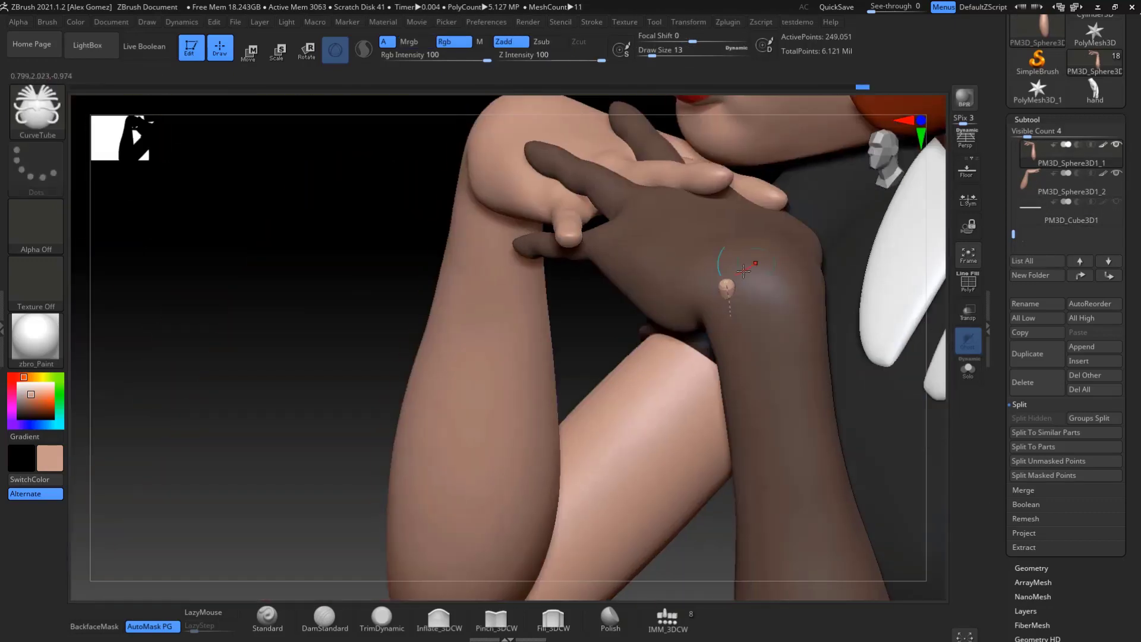
Step: Undo the tube stroke back through the history until the hand shows on its own
key("ctrl+z")
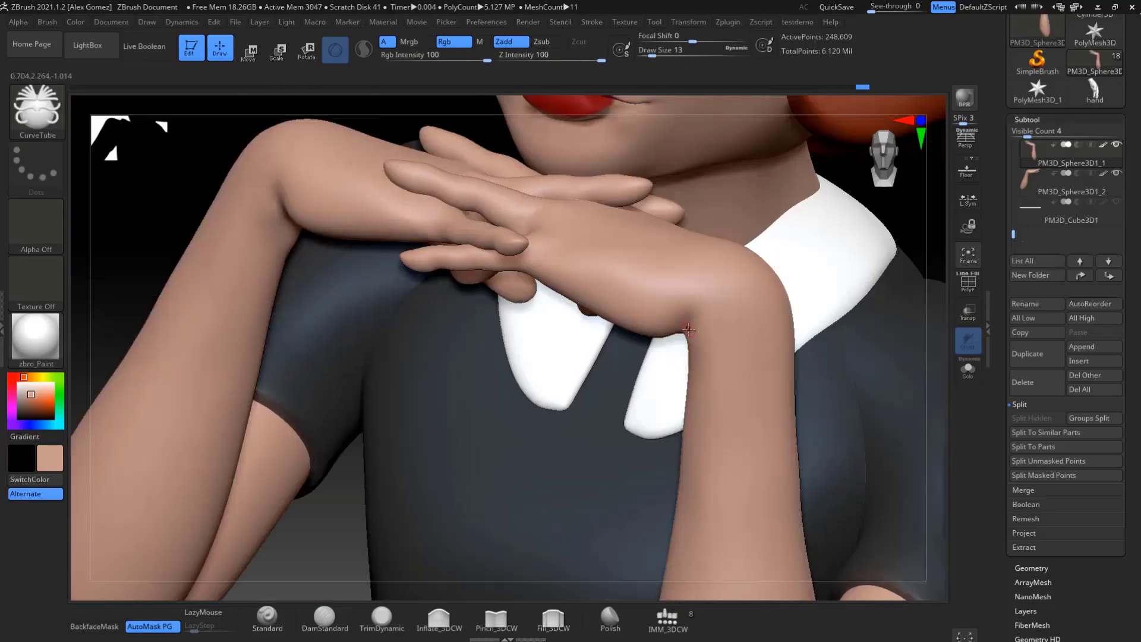
key("ctrl+z")
key("ctrl+z")
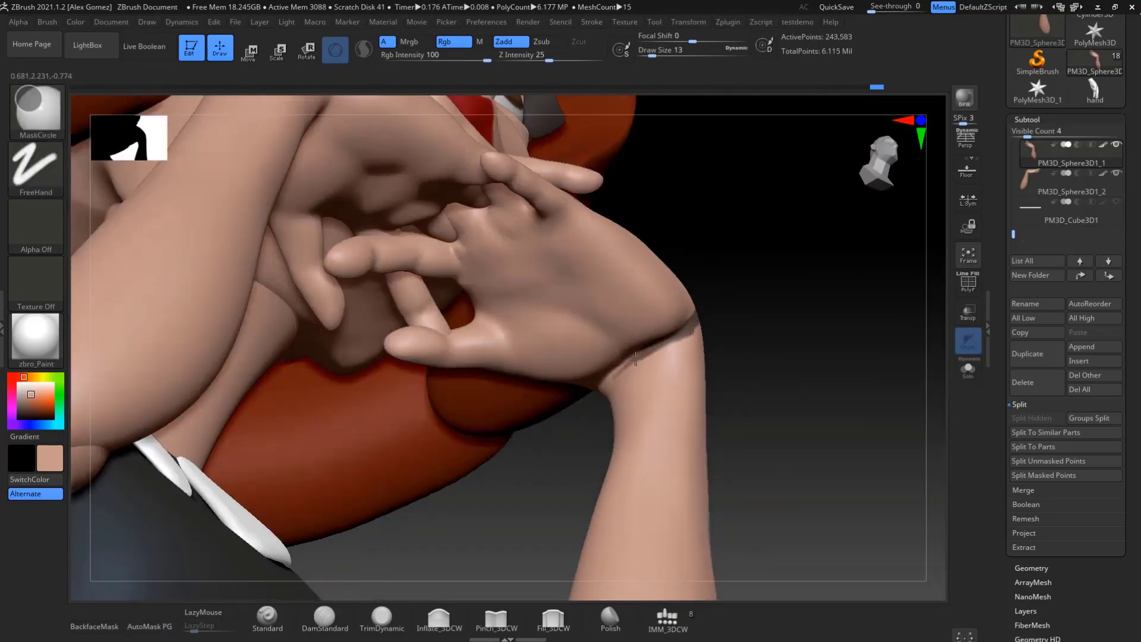
key("ctrl+z")
key("ctrl+z")
key("ctrl+z")
key("ctrl+z")
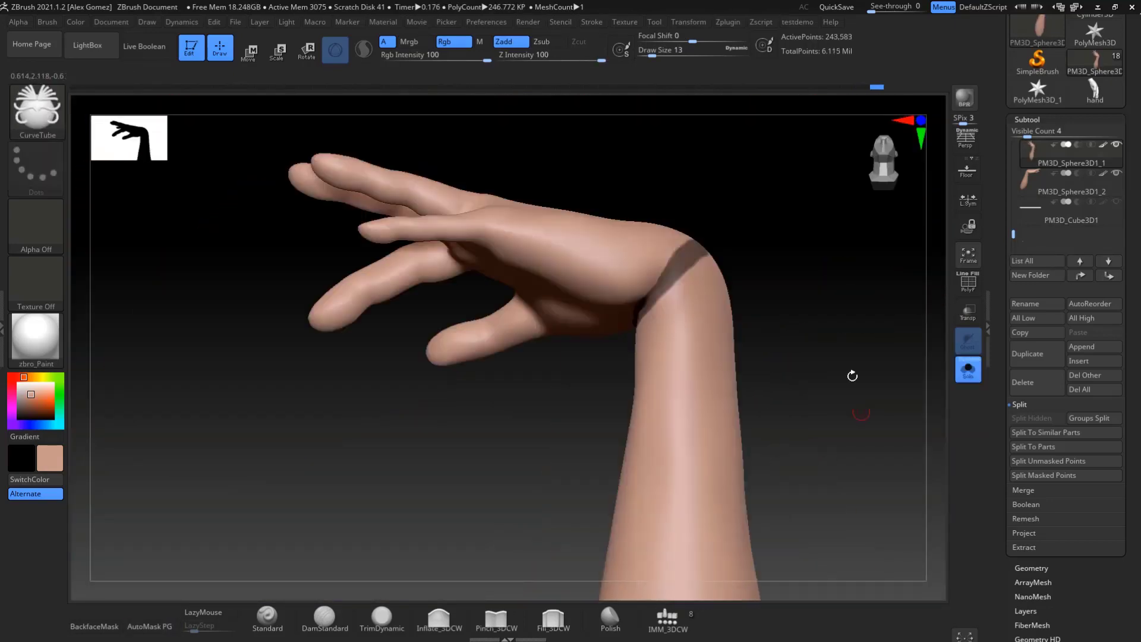
key("ctrl+z")
key("ctrl+z")
key("ctrl+z")
key("ctrl+z")
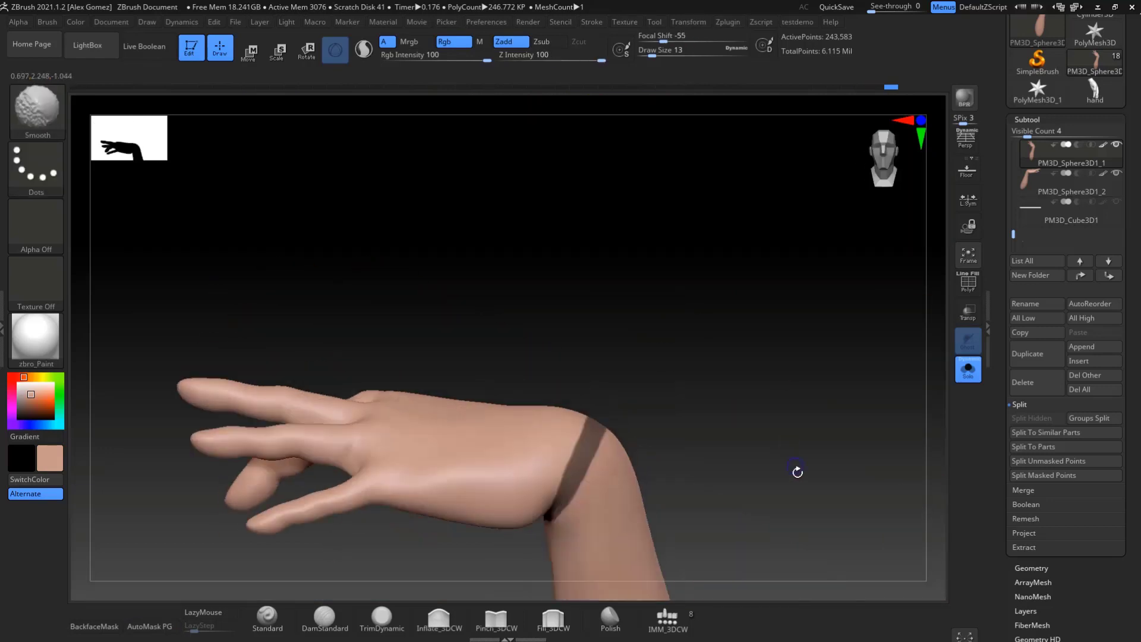
key("ctrl+z")
key("ctrl+z")
key("ctrl+z")
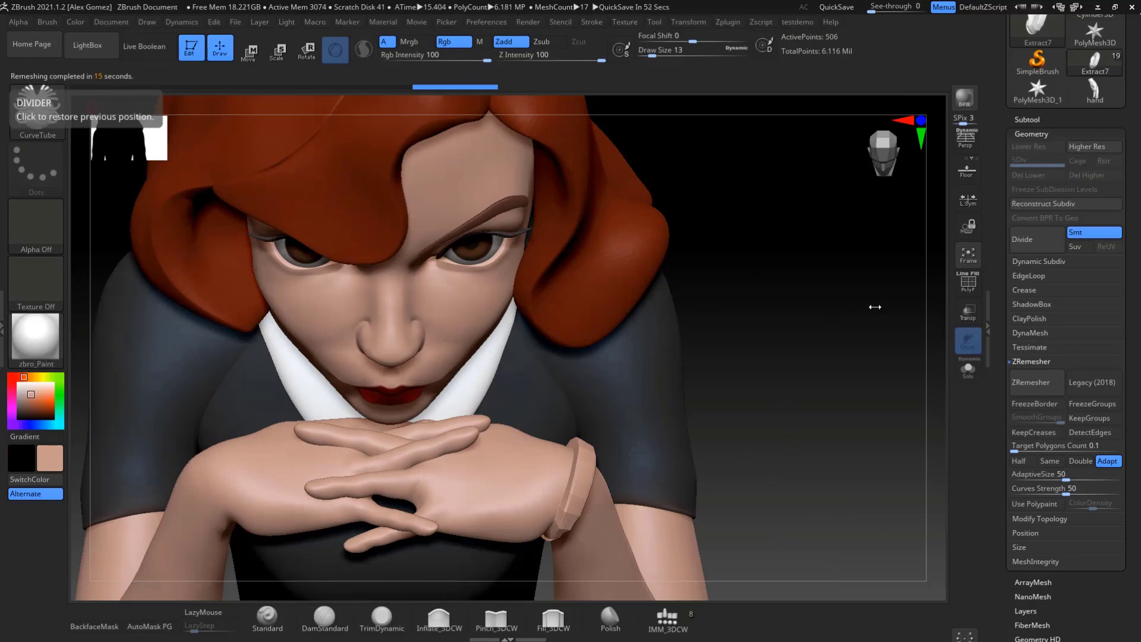
Step: Scrub back and forth through the undo history to reach the gold wrist bracelet
key("ctrl+shift+z")
key("ctrl+shift+z")
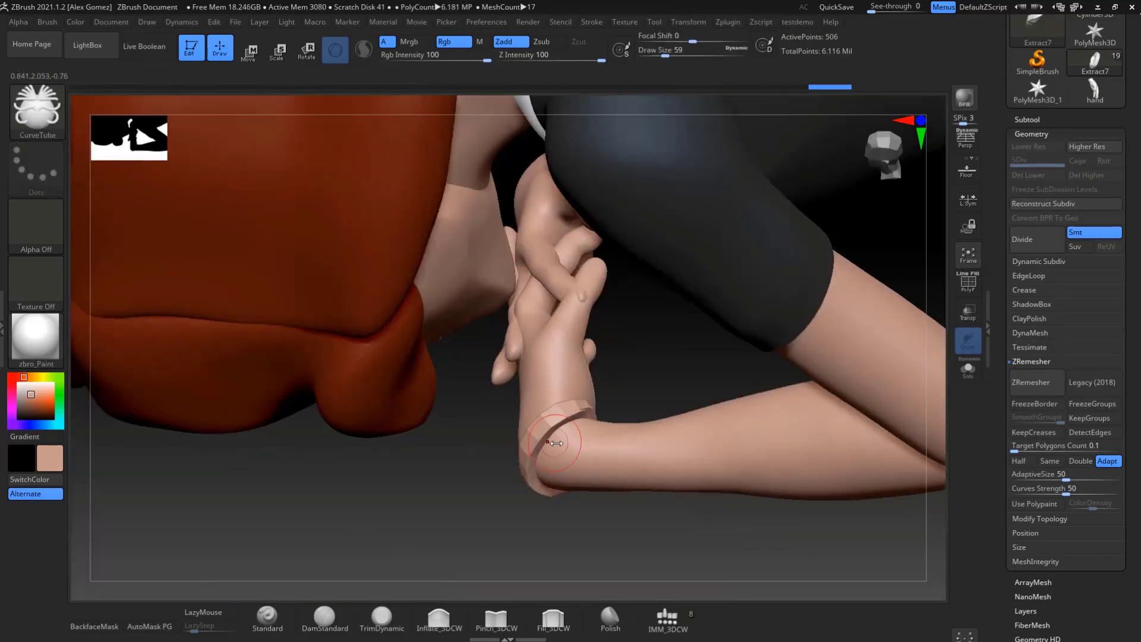
key("ctrl+z")
key("ctrl+z")
key("ctrl+z")
key("ctrl+z")
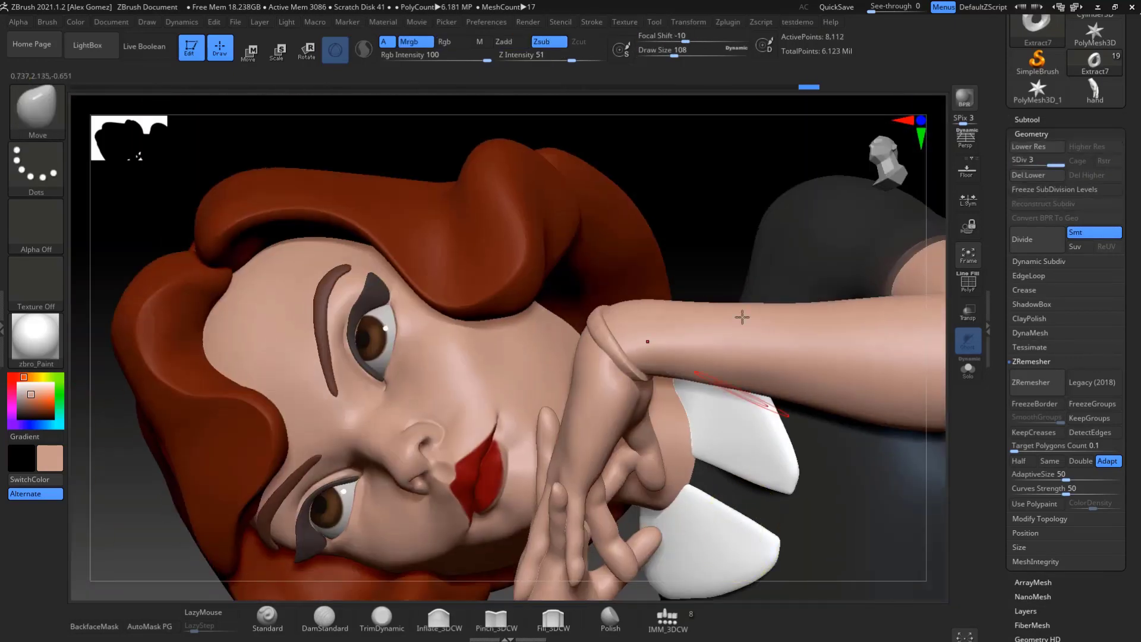
key("ctrl+z")
key("ctrl+z")
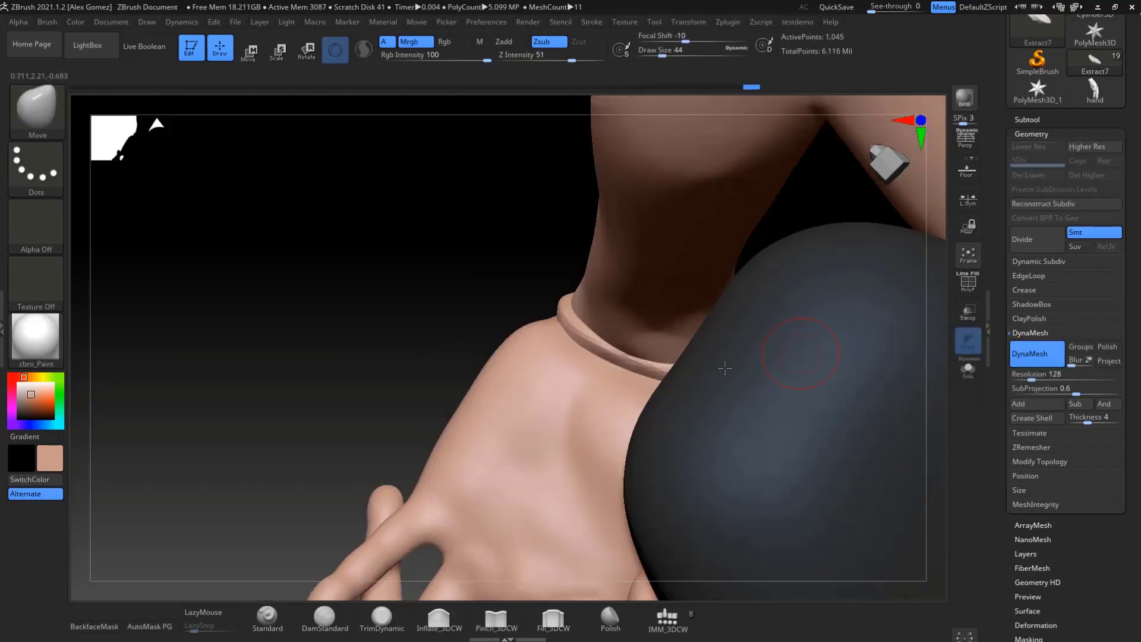
key("ctrl+shift+z")
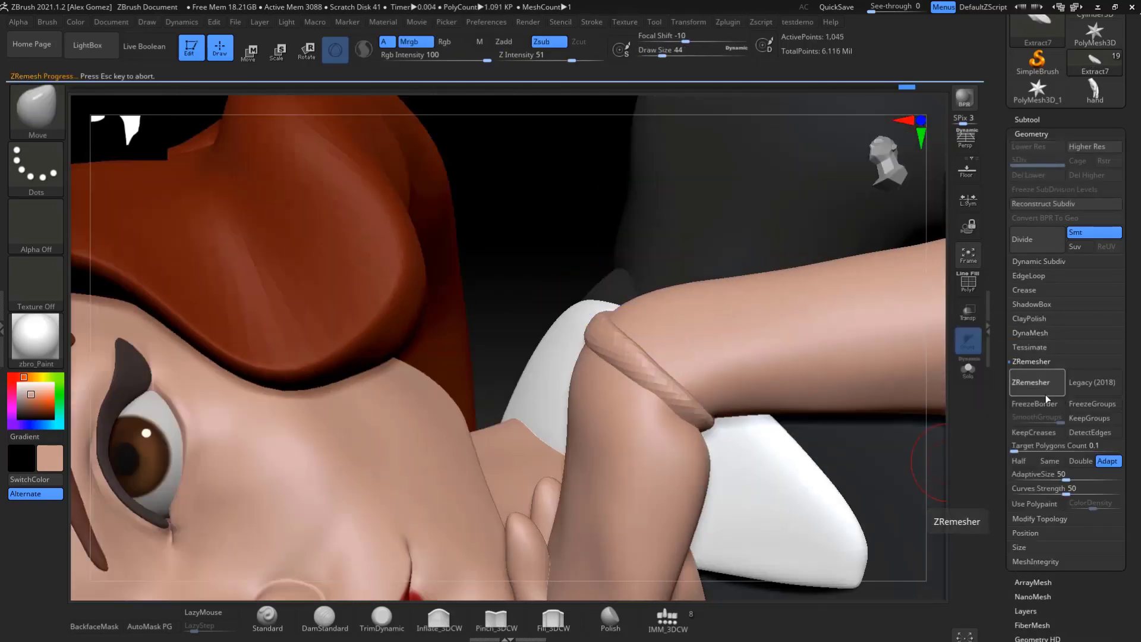
key("ctrl+z")
key("ctrl+z")
key("ctrl+z")
key("ctrl+z")
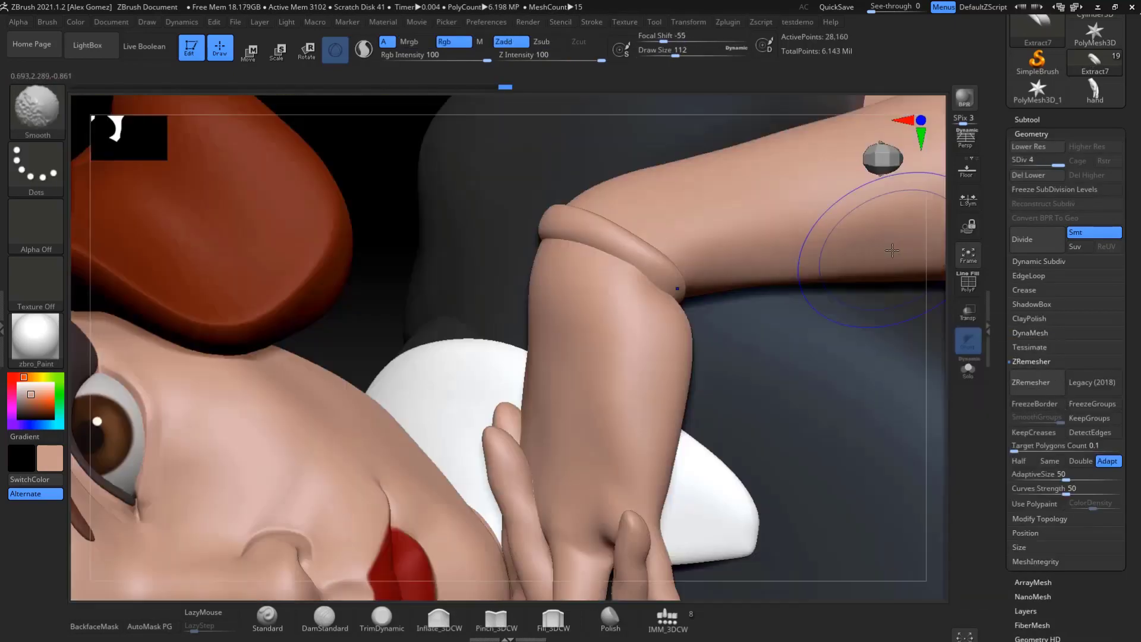
key("ctrl+z")
key("ctrl+shift+z")
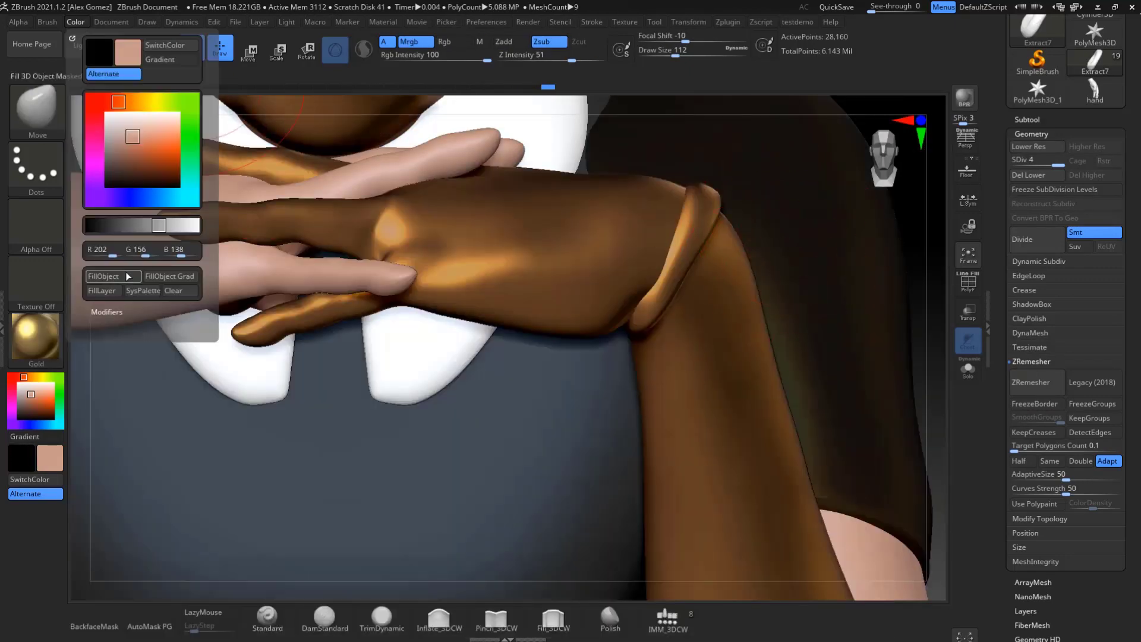
key("ctrl+shift+z")
key("ctrl+shift+z")
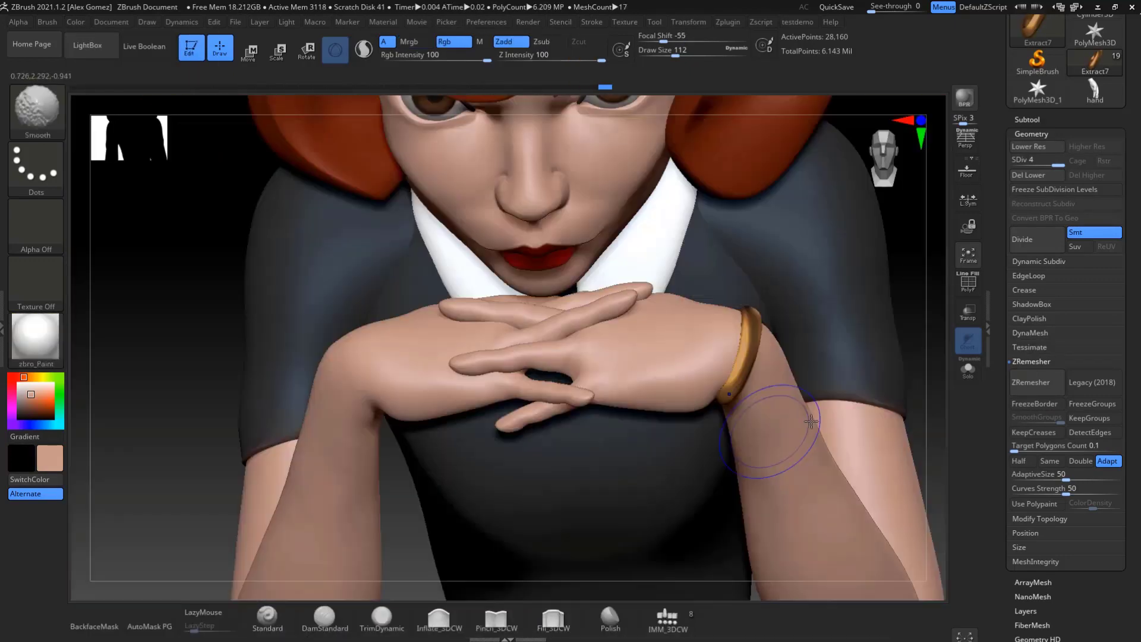
key("ctrl+shift+z")
key("ctrl+shift+z")
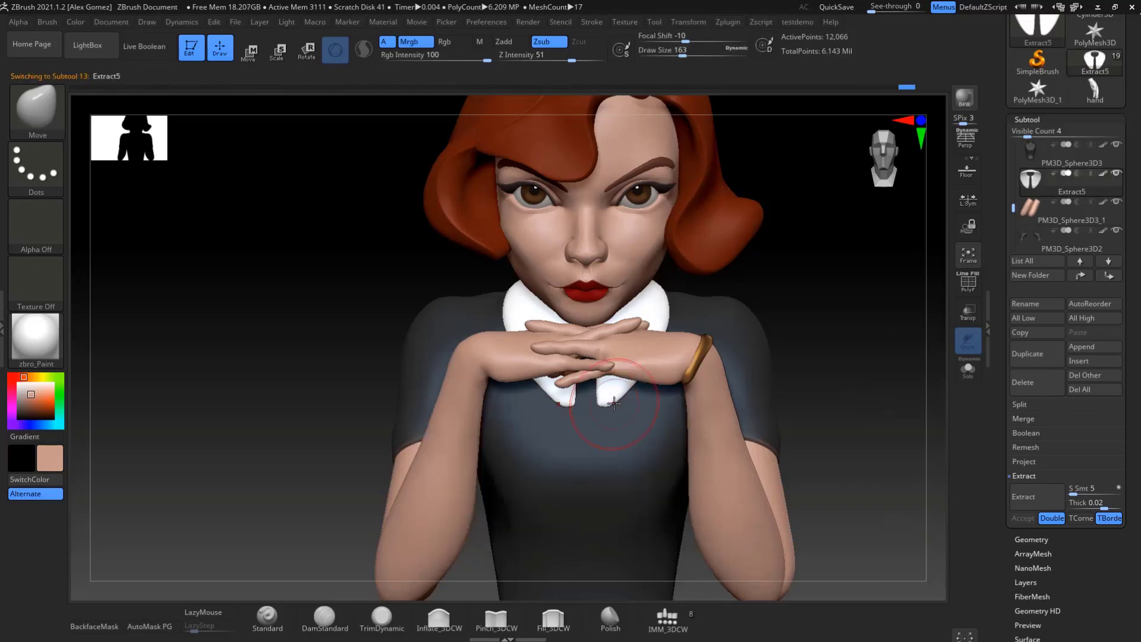
Step: Scrub through the undo history around the cheek polishing and Queen Gambit folder state
key("ctrl+z")
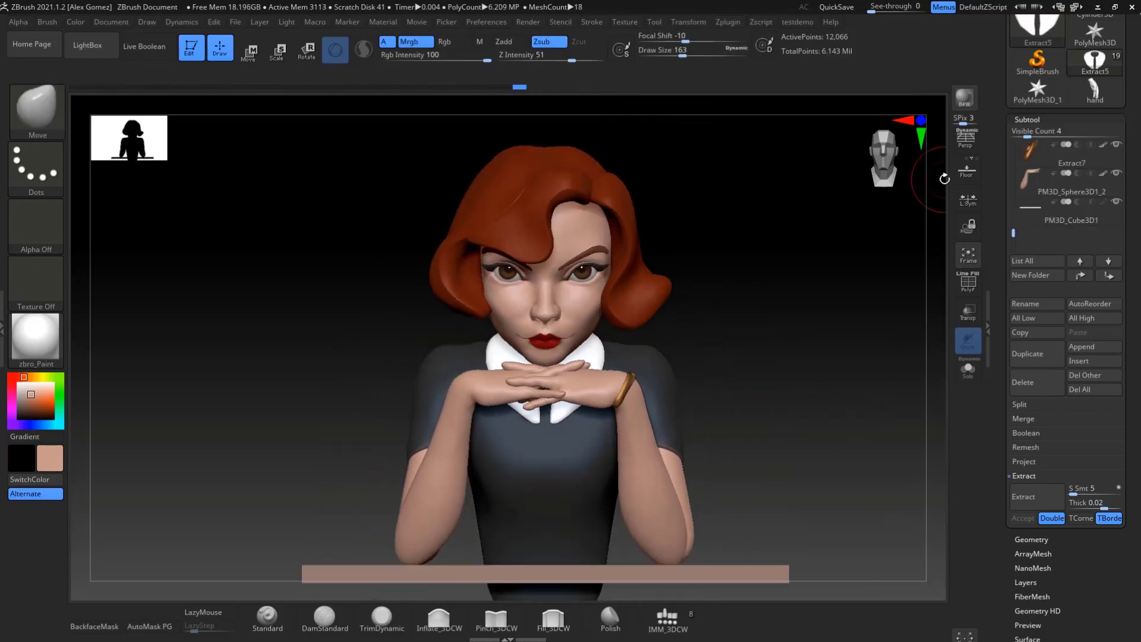
key("ctrl+shift+z")
key("space")
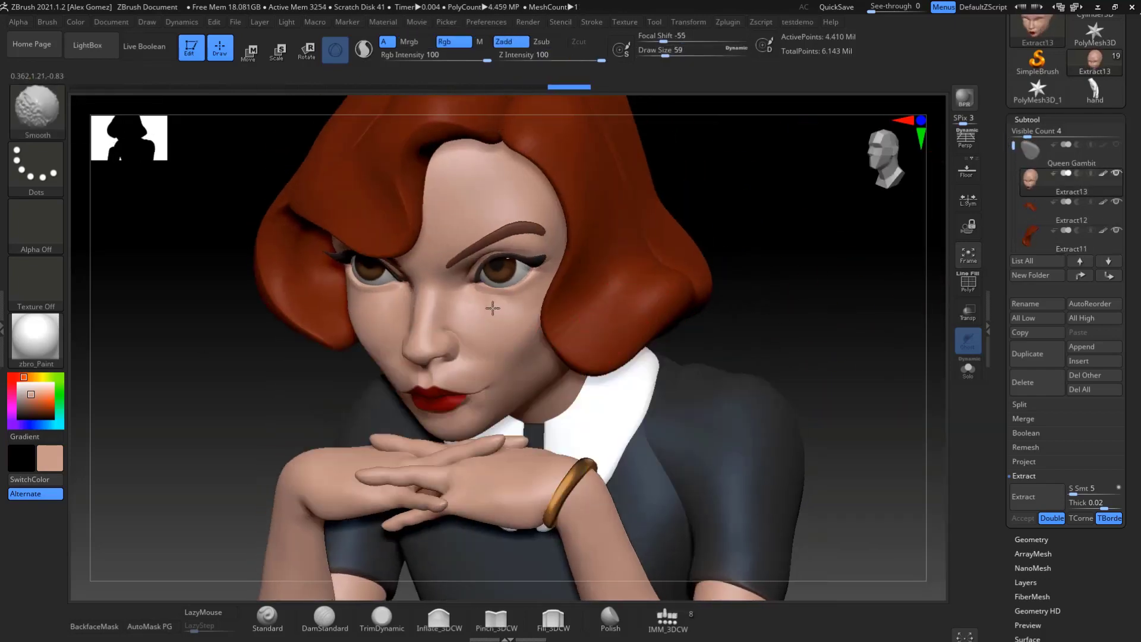
key("ctrl+shift+z")
key("space")
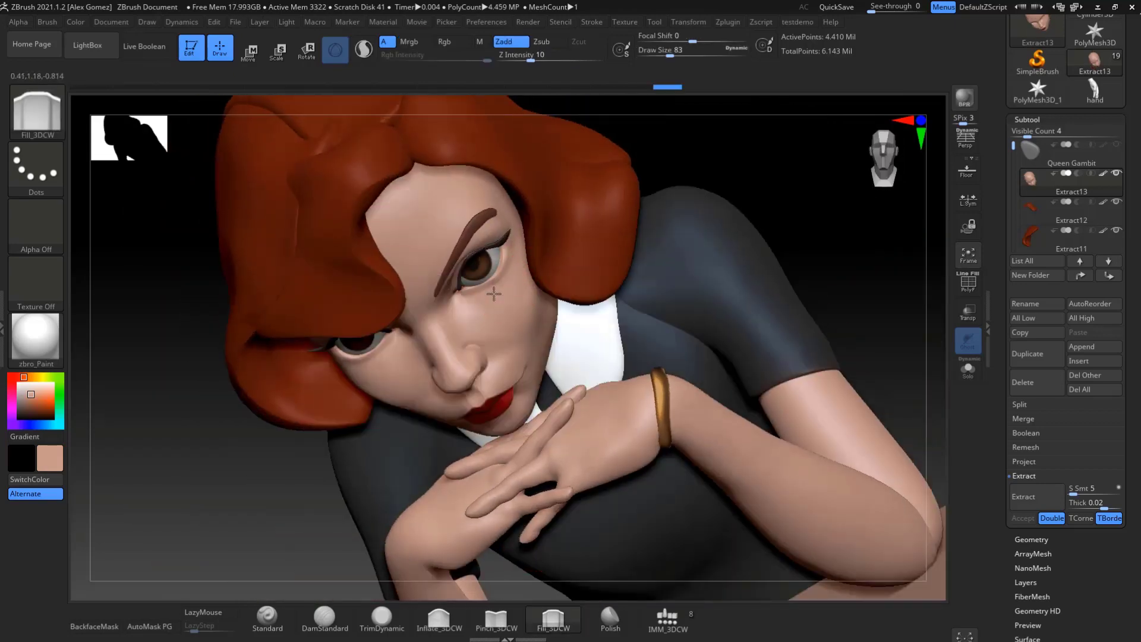
key("ctrl+z")
key("ctrl+shift+z")
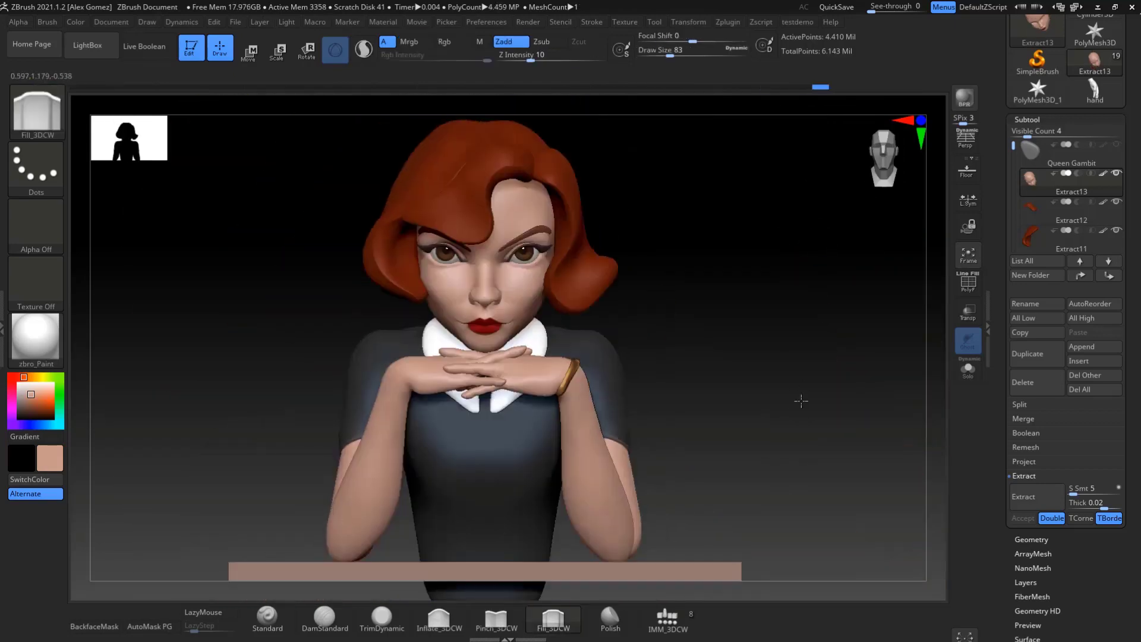
key("ctrl+shift+z")
key("ctrl+shift+z")
key("ctrl+z")
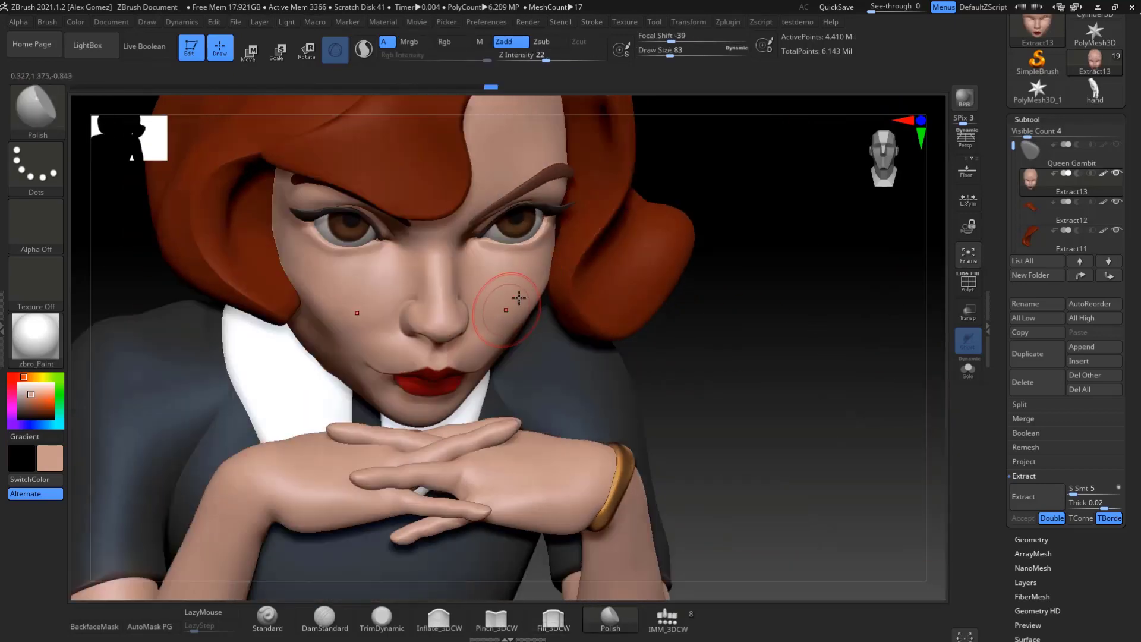
key("ctrl+shift+z")
key("ctrl+shift+z")
key("ctrl+shift+z")
key("ctrl+shift+z")
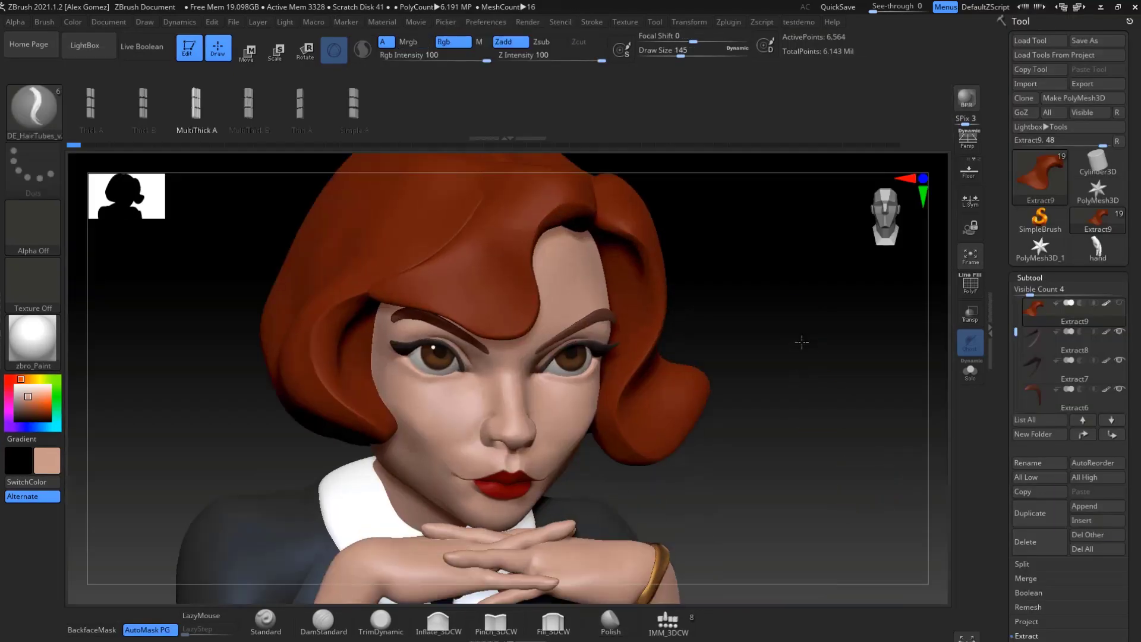
Step: Turn the curve into a hair tube and finish the strand across the forehead
key("Return")
mouse_move(583, 450)
left_mouse_down()
mouse_move(918, 263)
mouse_move(852, 404)
left_mouse_up()
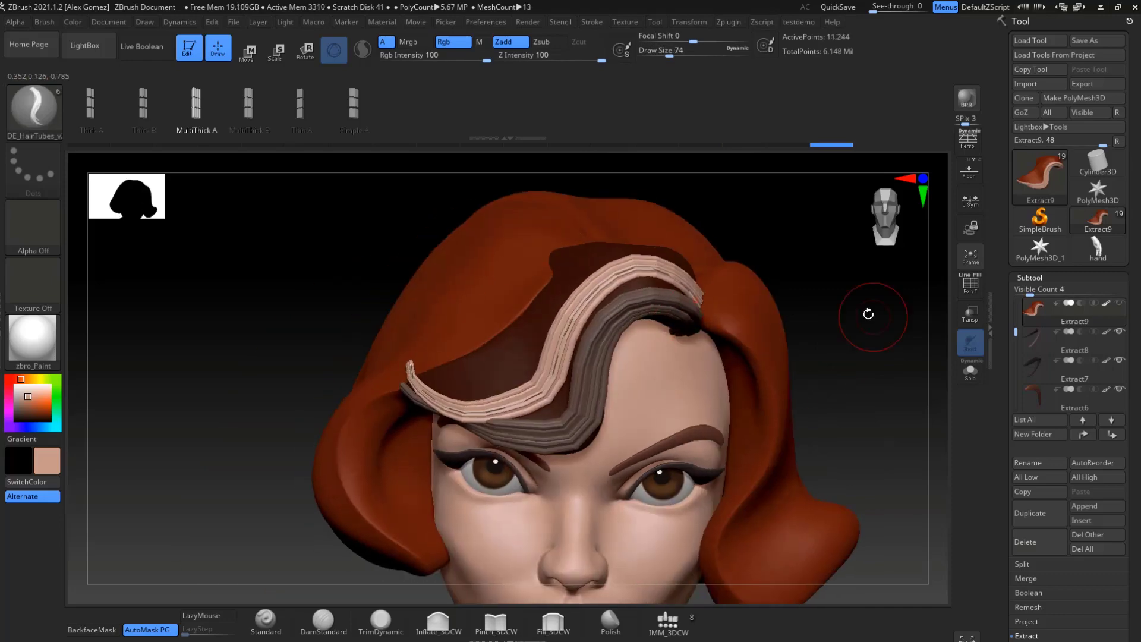
left_click_drag(866, 323, 833, 242)
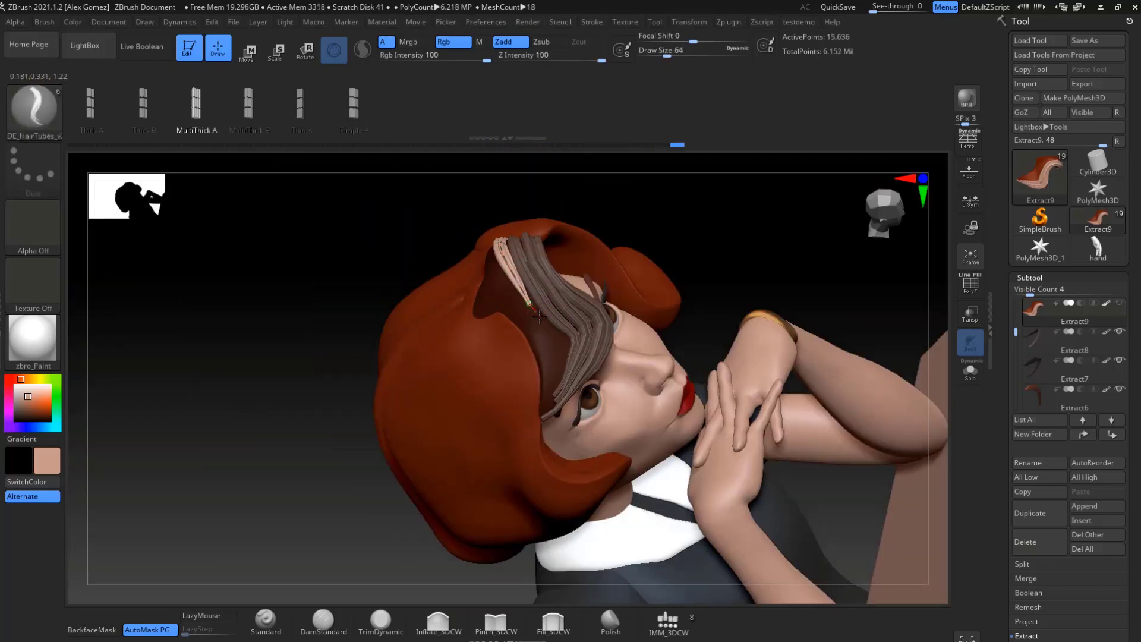
Step: Orbit around the head to check the fringe strands with the wireframe toggled off
right_click_drag(554, 385, 741, 230)
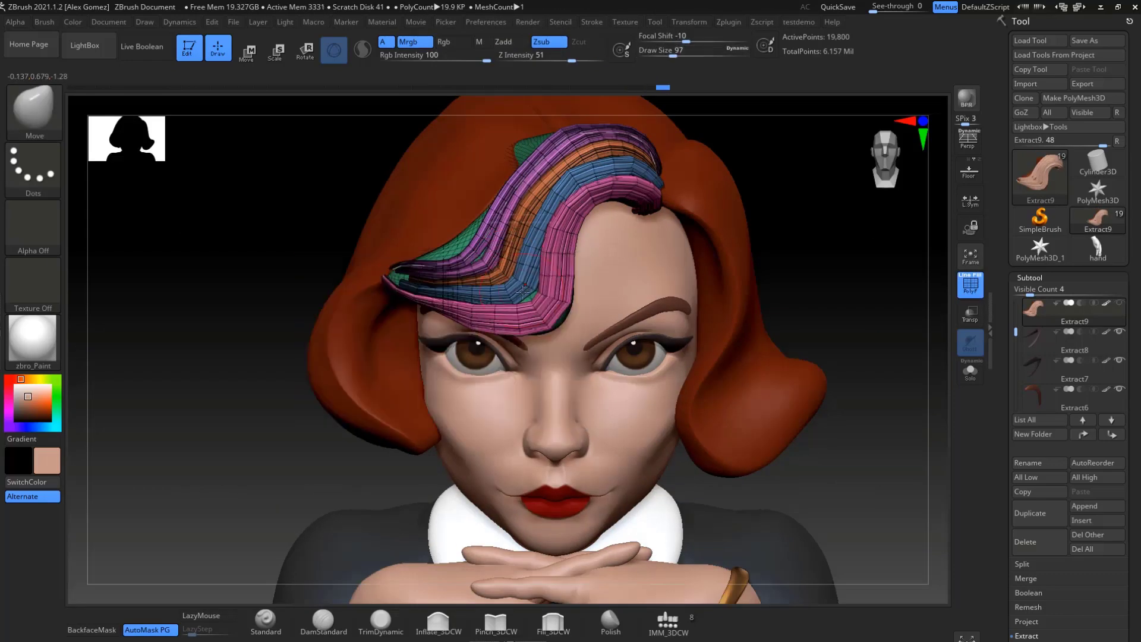
left_click_drag(766, 298, 695, 354)
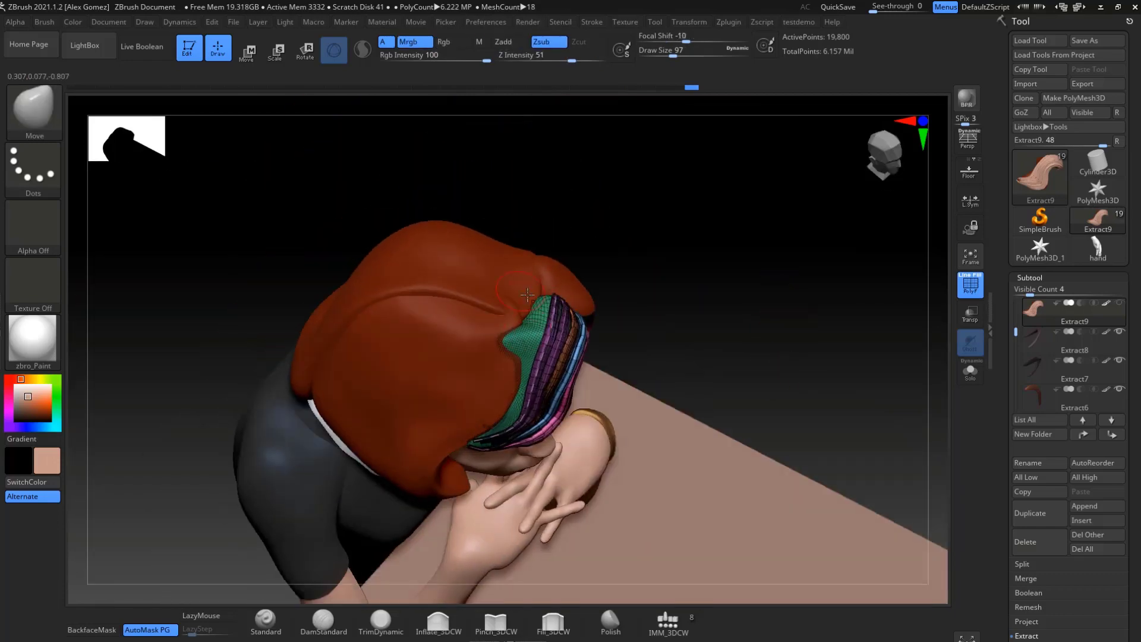
mouse_move(830, 231)
left_mouse_down()
mouse_move(654, 343)
mouse_move(930, 298)
left_mouse_up()
key("w")
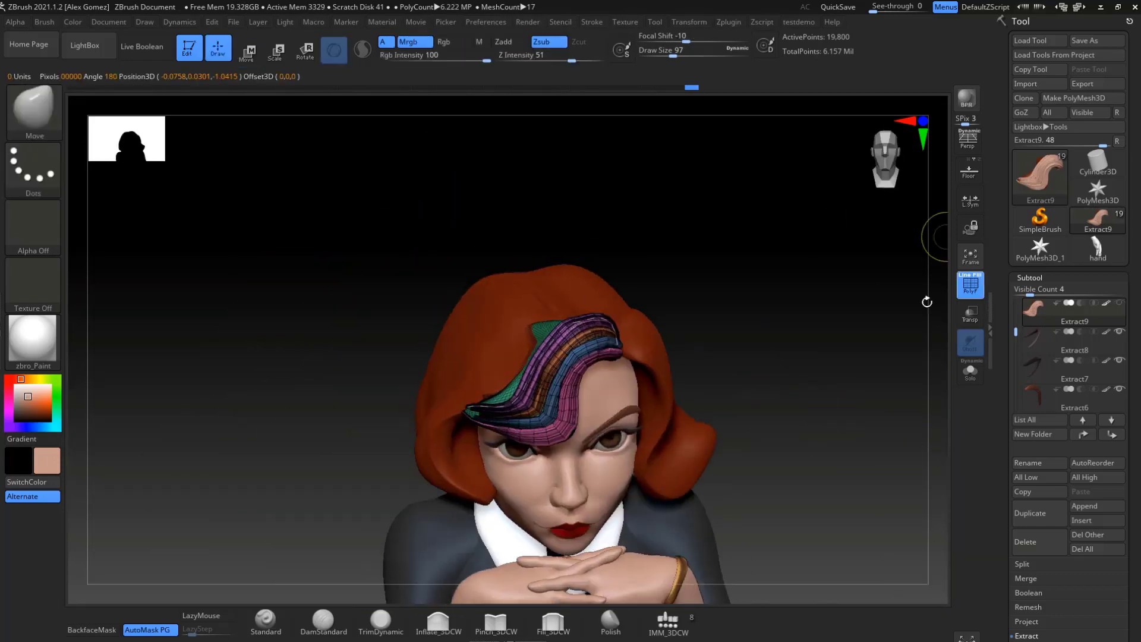
key("shift+f")
mouse_move(794, 315)
left_mouse_down()
mouse_move(787, 412)
mouse_move(584, 322)
left_mouse_up()
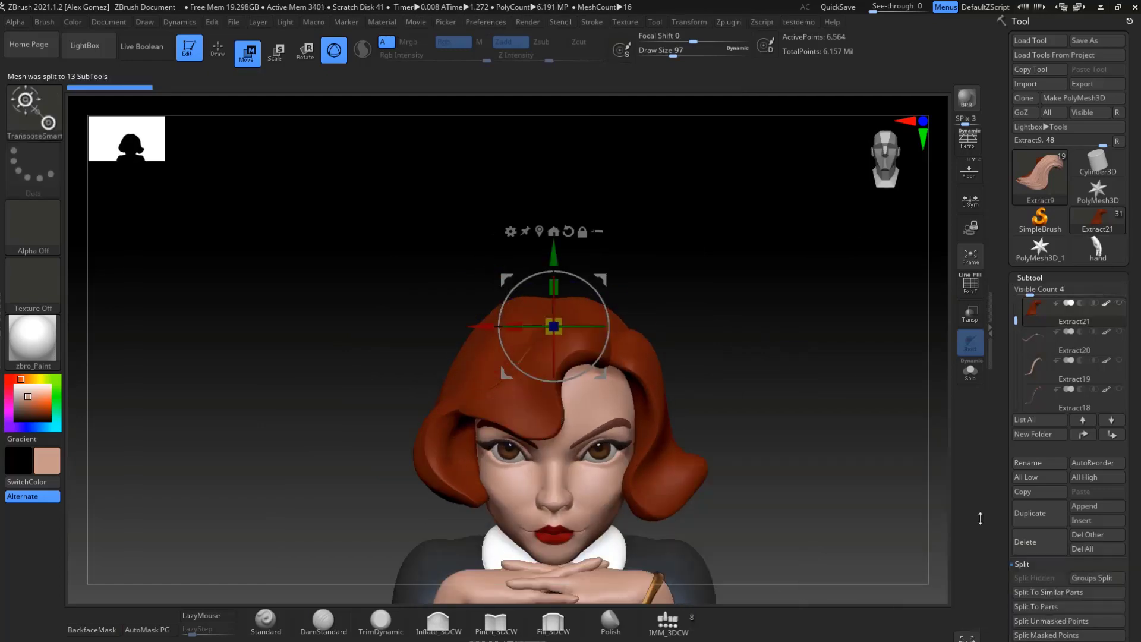
Step: Select the Extract20 front hair lock and frame it with its wireframe shown
key("Down")
scroll(1045, 533, "down", 3)
left_click(1050, 479)
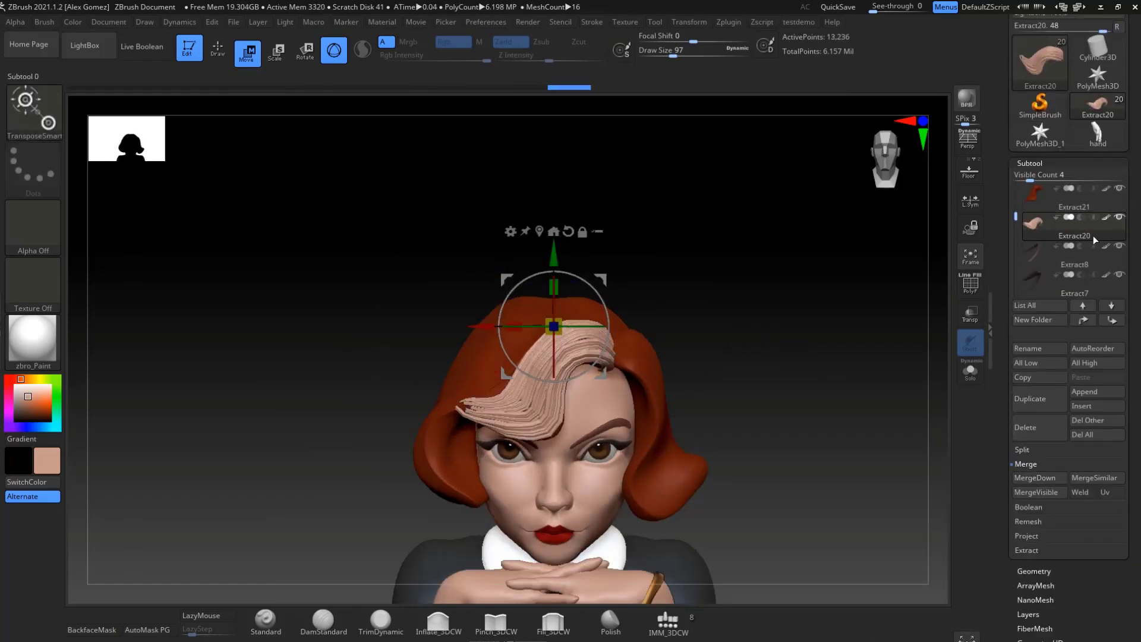
key("shift+f")
key("f")
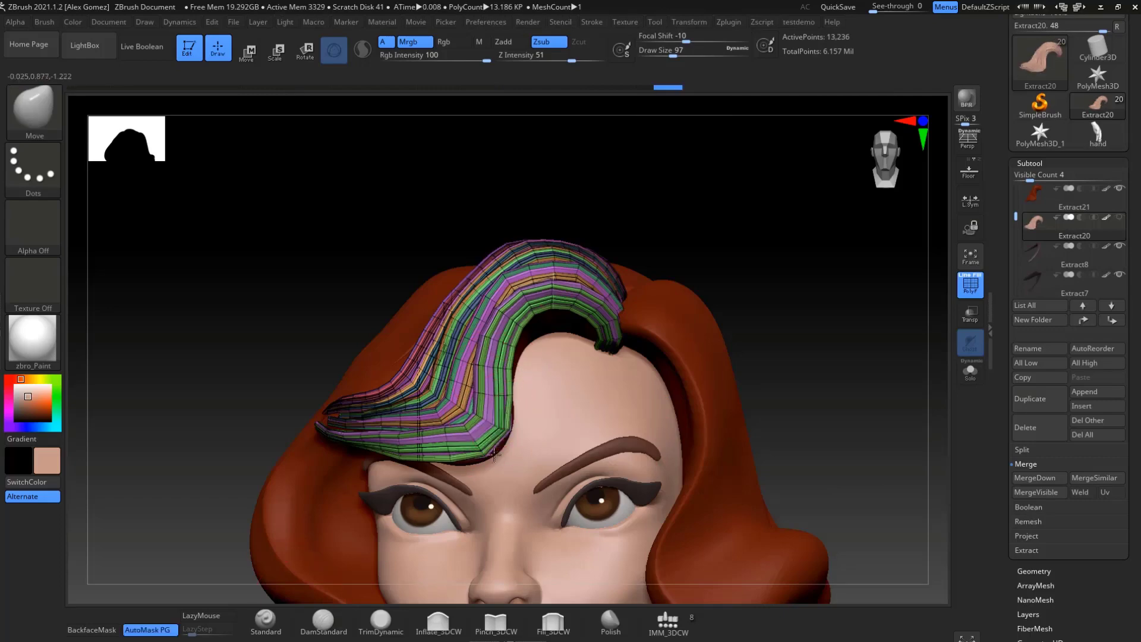
Step: Turn on Dynamic Subdiv for the lock, hide PolyF, and sample the hair's red colour
left_click(1037, 571)
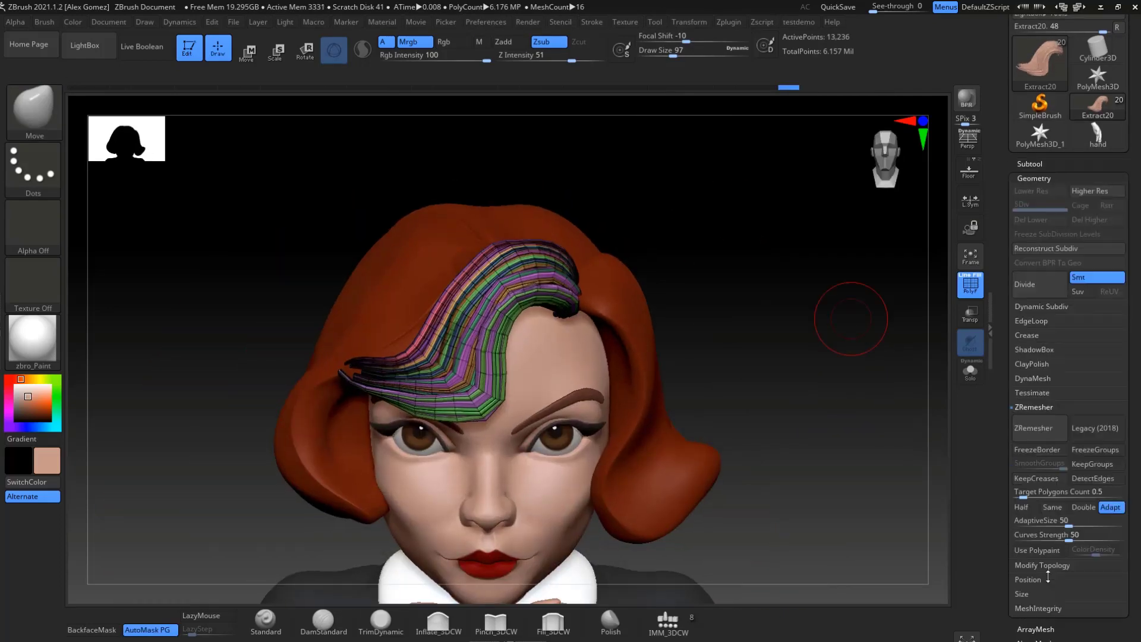
left_click(1056, 309)
key("d")
key("shift+f")
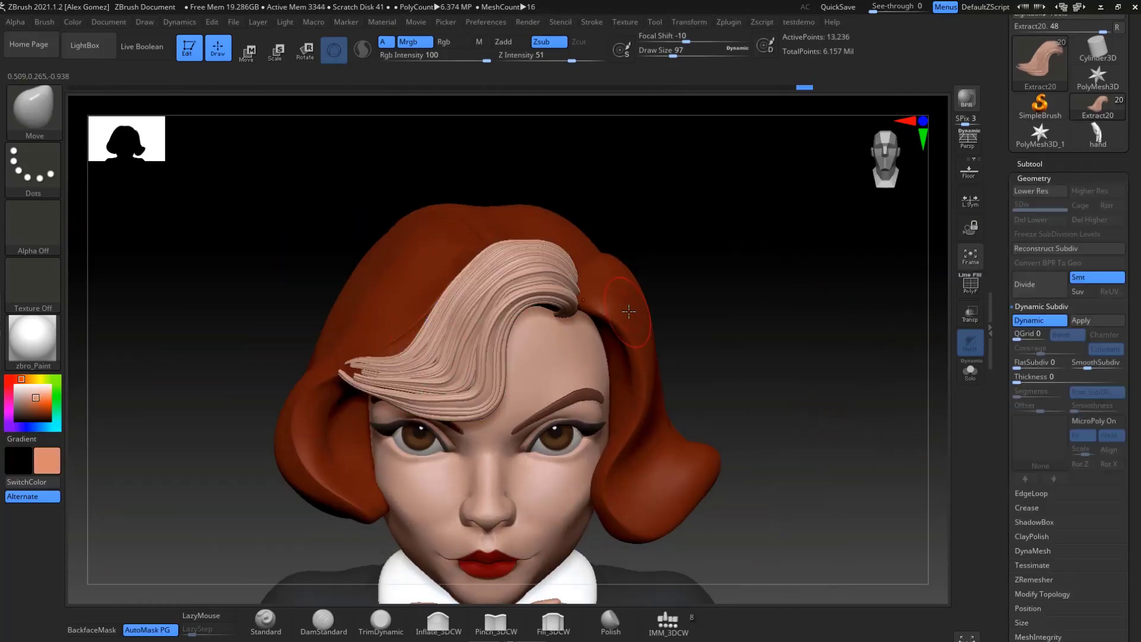
key("c")
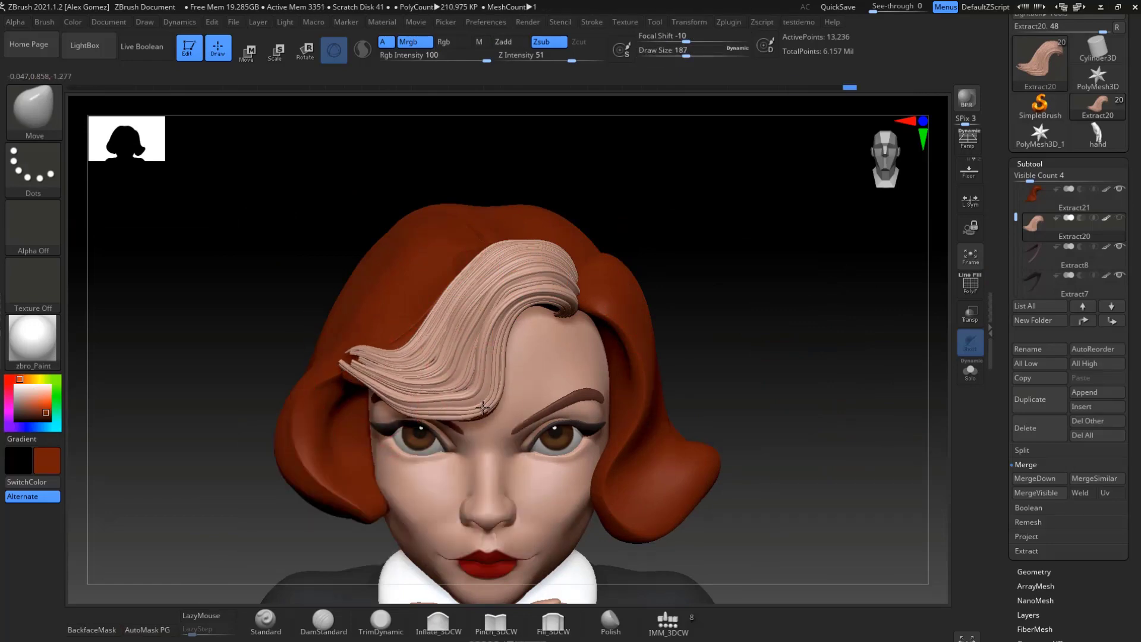
mouse_move(495, 241)
right_mouse_down()
mouse_move(473, 410)
mouse_move(797, 349)
right_mouse_up()
key("space")
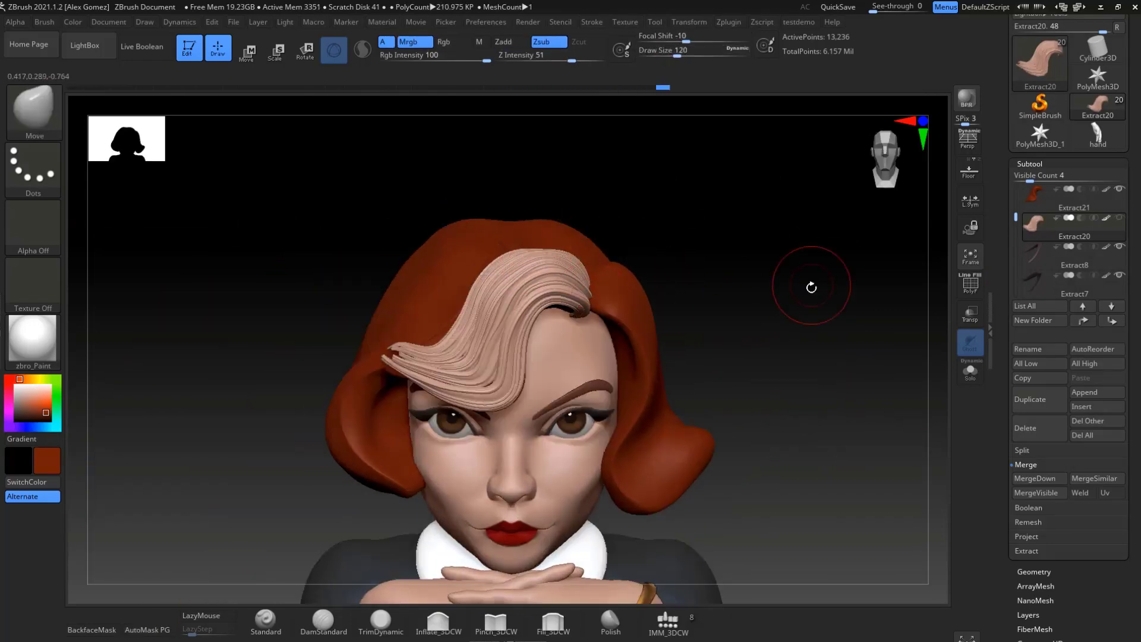
Step: Fill the front lock with the orange hair colour using FillObject
left_click(102, 268)
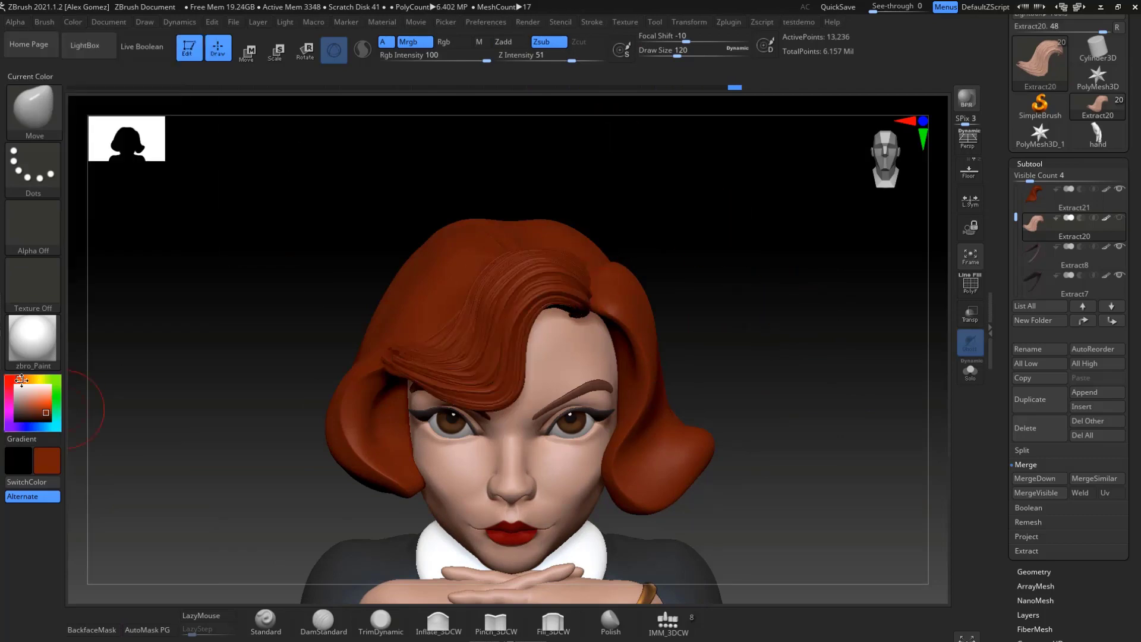
left_click(24, 379)
left_click(101, 268)
right_click_drag(794, 404, 792, 320)
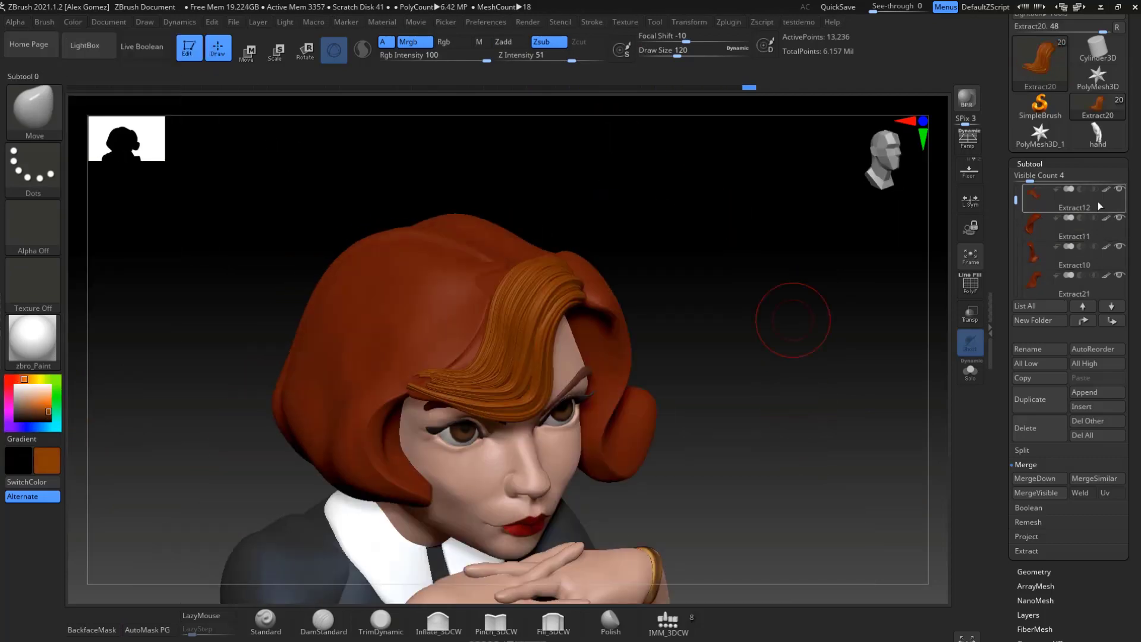
Step: Make the Extract21 hair piece active and orbit to a three-quarter side angle
left_click(1071, 233)
left_click(1056, 231)
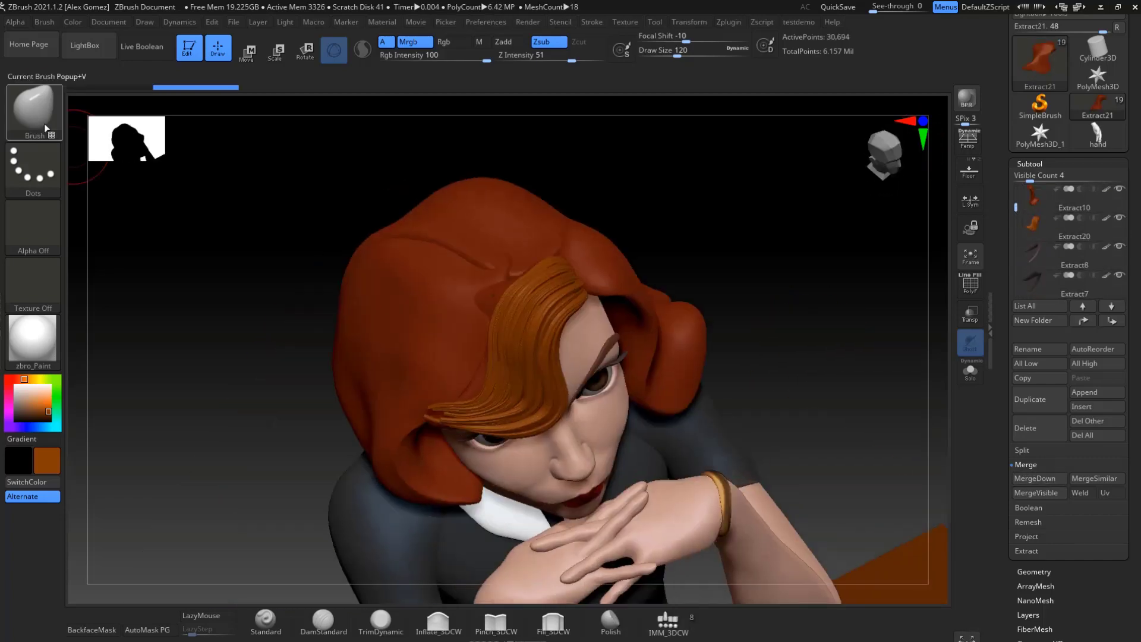
mouse_move(707, 297)
left_mouse_down()
mouse_move(655, 291)
mouse_move(707, 237)
mouse_move(428, 451)
left_mouse_up()
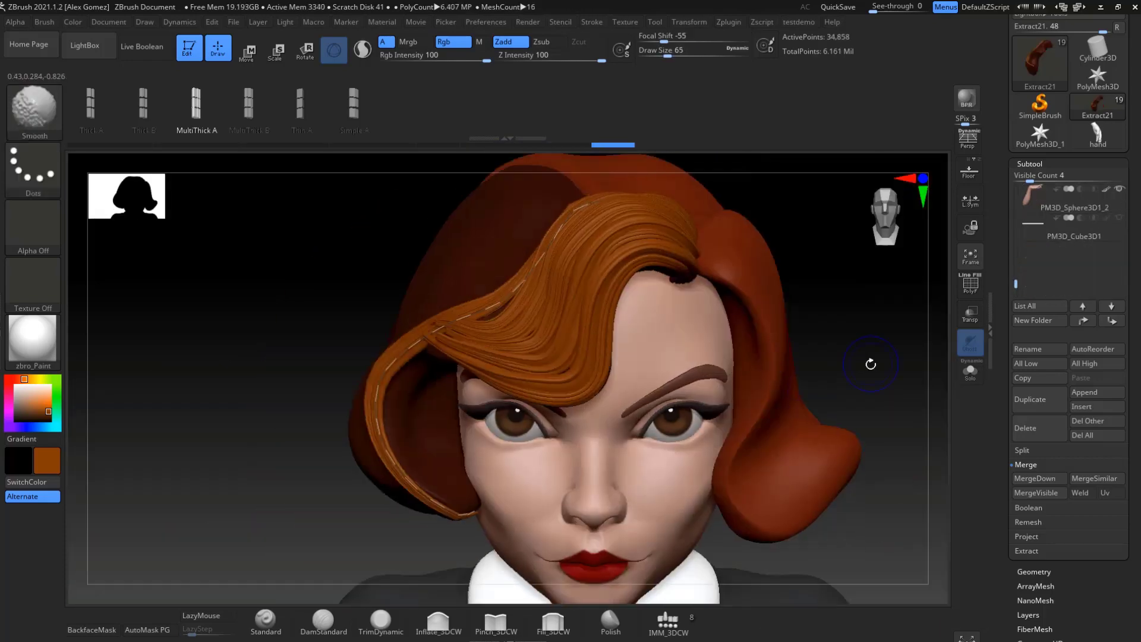
left_click_drag(871, 362, 874, 334)
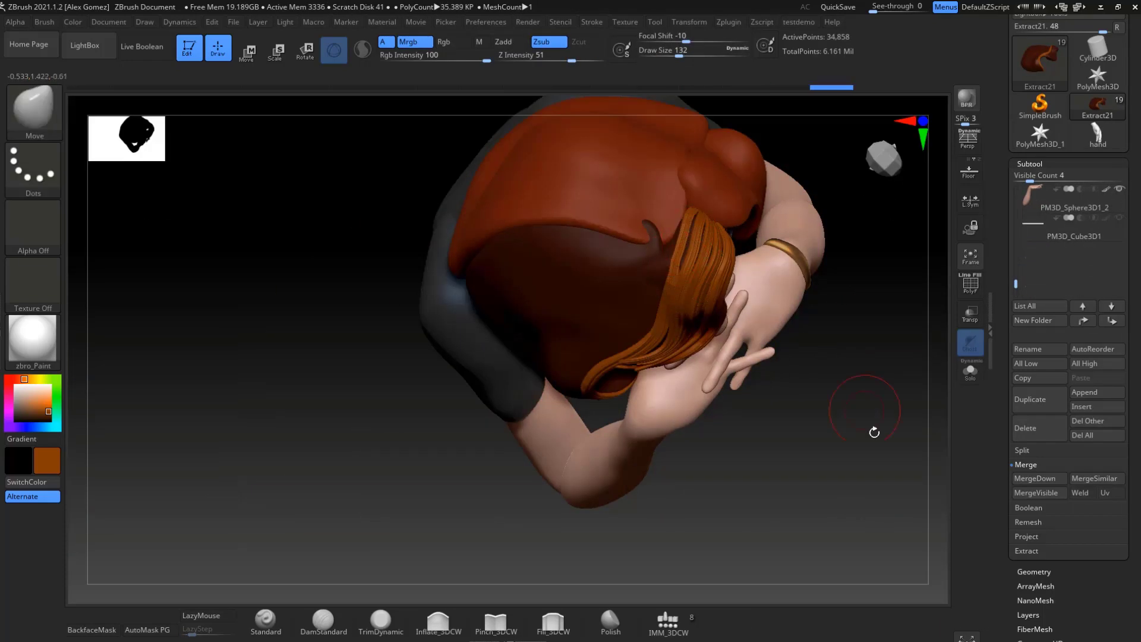
left_click_drag(873, 433, 872, 283)
mouse_move(879, 324)
left_mouse_down()
mouse_move(771, 367)
mouse_move(776, 300)
mouse_move(807, 303)
left_mouse_up()
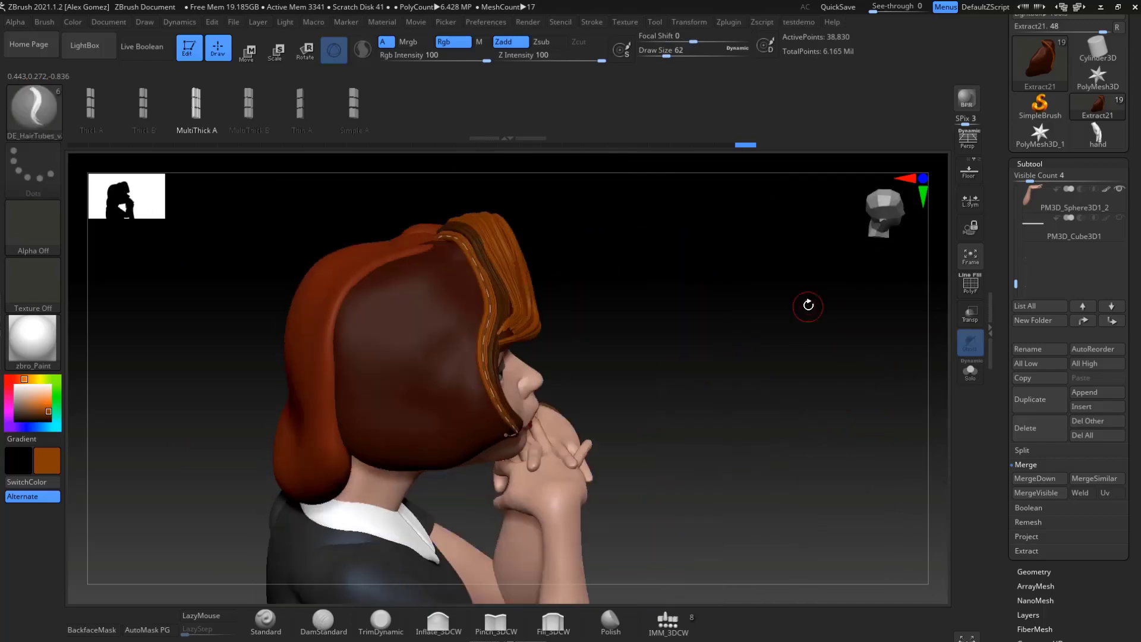
Step: Draw several hair-tube strands down the side of the bob
left_click(592, 22)
left_click_drag(736, 333, 722, 308)
left_click_drag(579, 406, 581, 410)
mouse_move(659, 380)
left_mouse_down()
mouse_move(750, 276)
mouse_move(611, 458)
mouse_move(854, 301)
mouse_move(772, 159)
left_mouse_up()
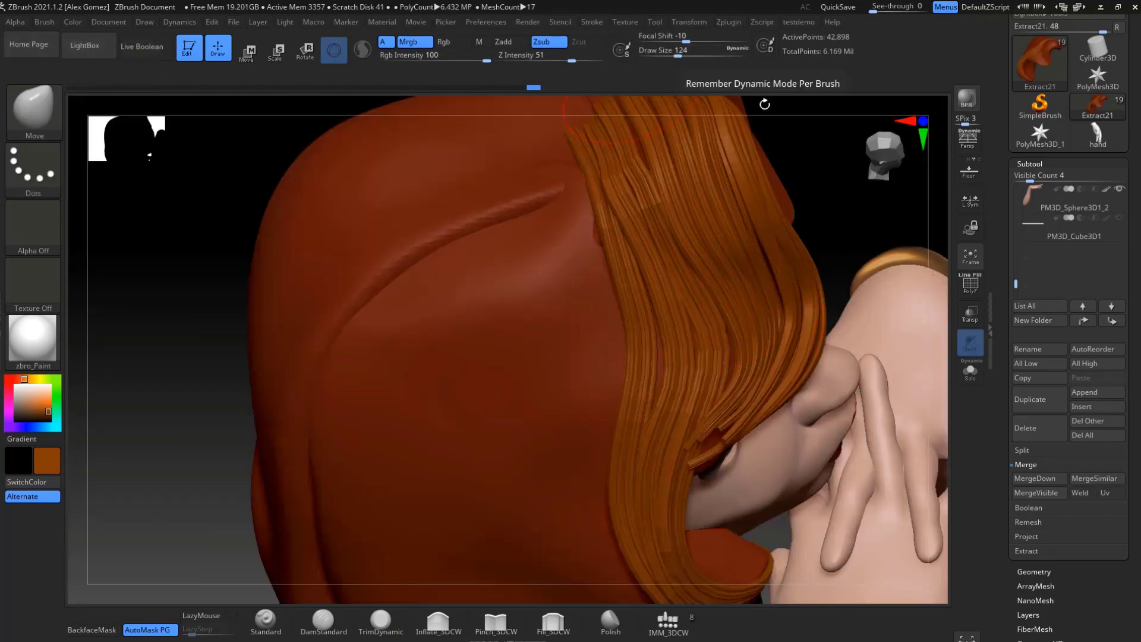
mouse_move(797, 275)
left_mouse_down()
mouse_move(754, 242)
mouse_move(813, 349)
left_mouse_up()
left_click_drag(554, 277, 587, 404)
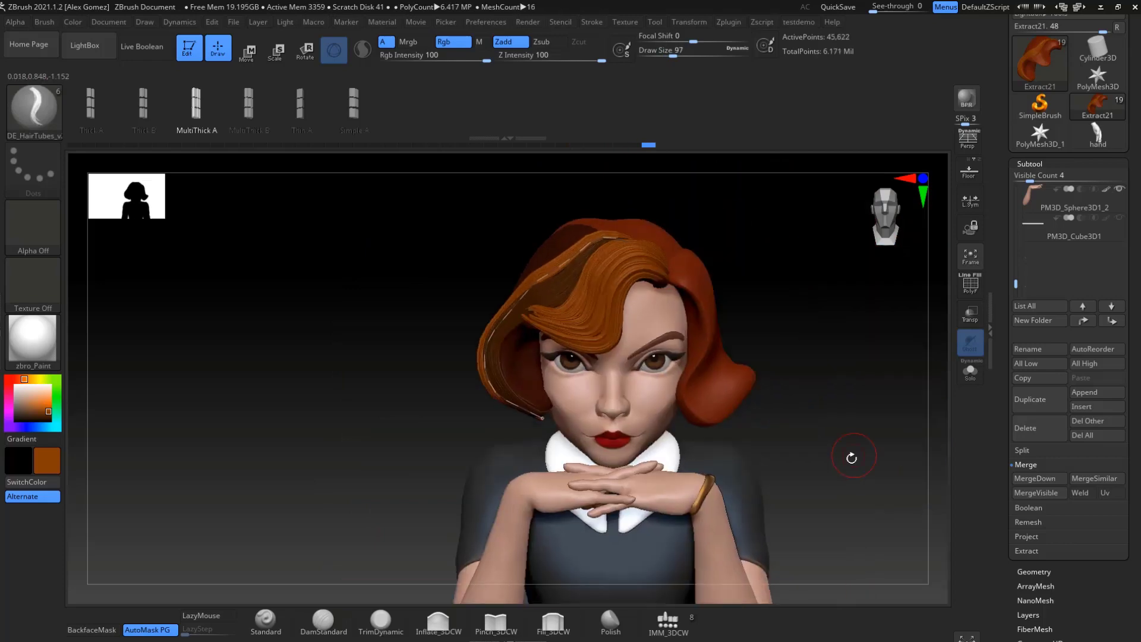
left_click_drag(795, 231, 840, 387)
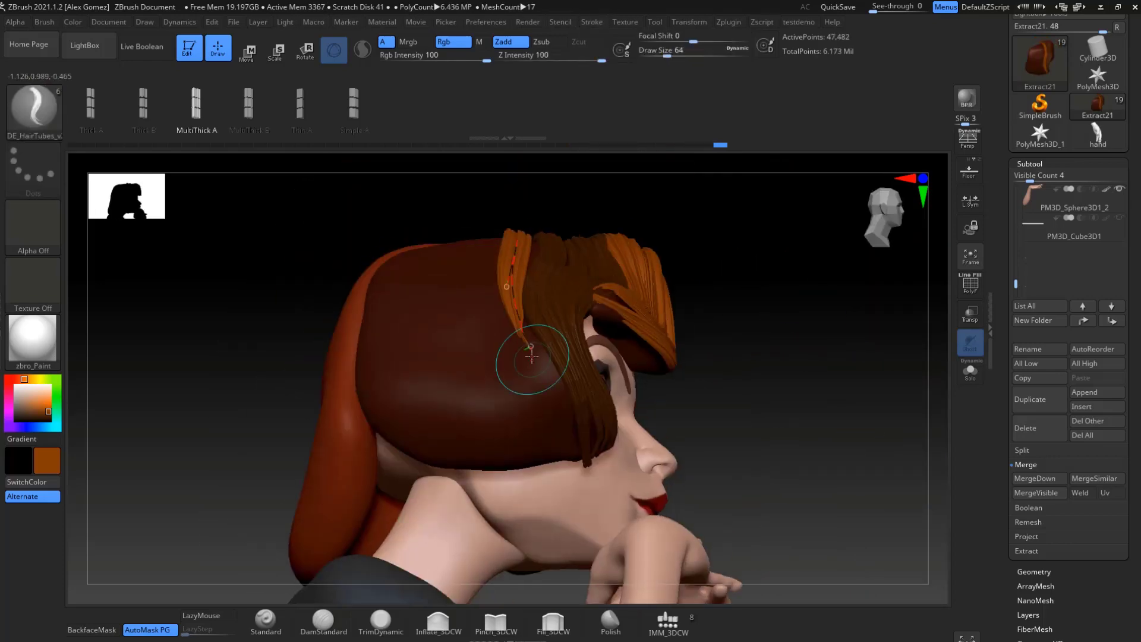
left_click_drag(531, 356, 879, 420)
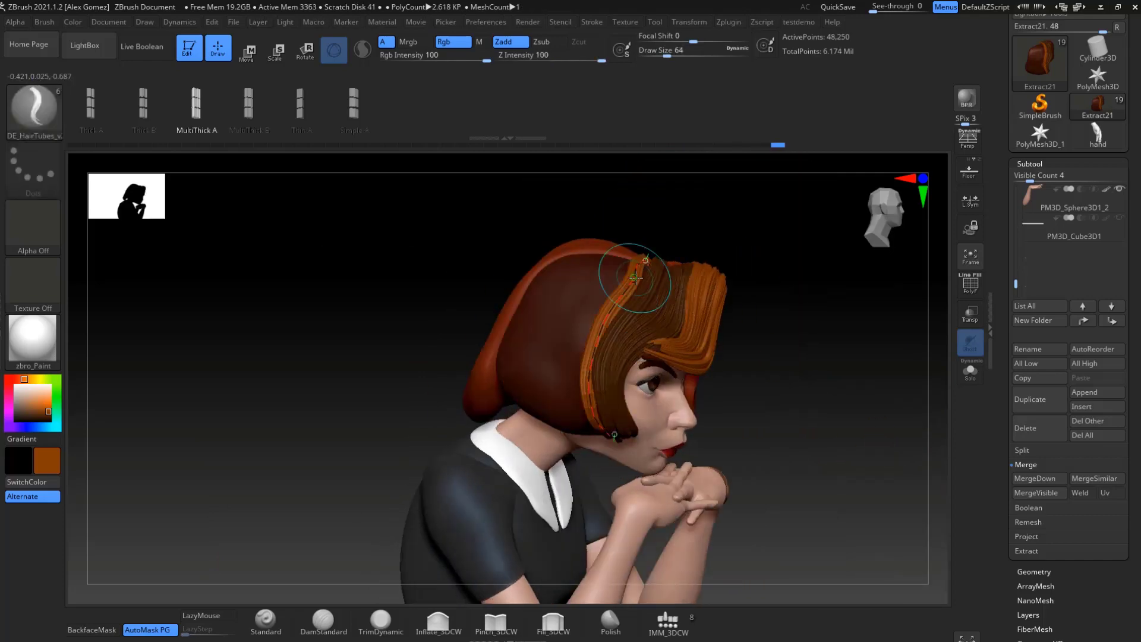
mouse_move(635, 278)
left_mouse_down()
mouse_move(734, 275)
mouse_move(909, 445)
mouse_move(838, 489)
left_mouse_up()
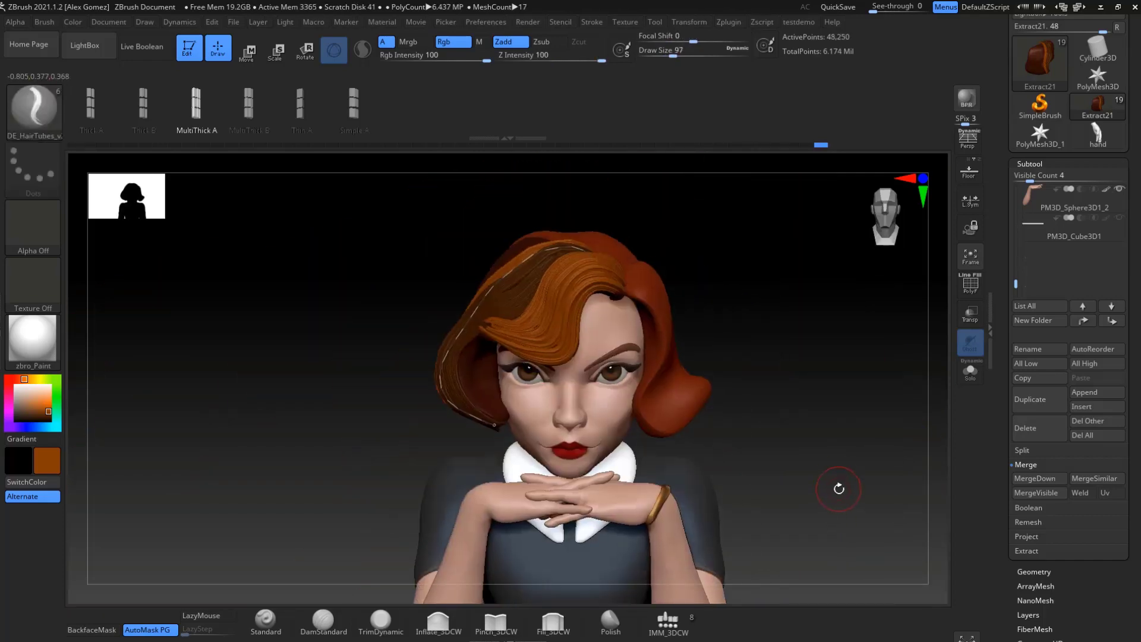
left_click_drag(861, 398, 731, 30)
Step: Enlarge the brush to 140 and adjust the hair-tube brush's stroke settings
key("space")
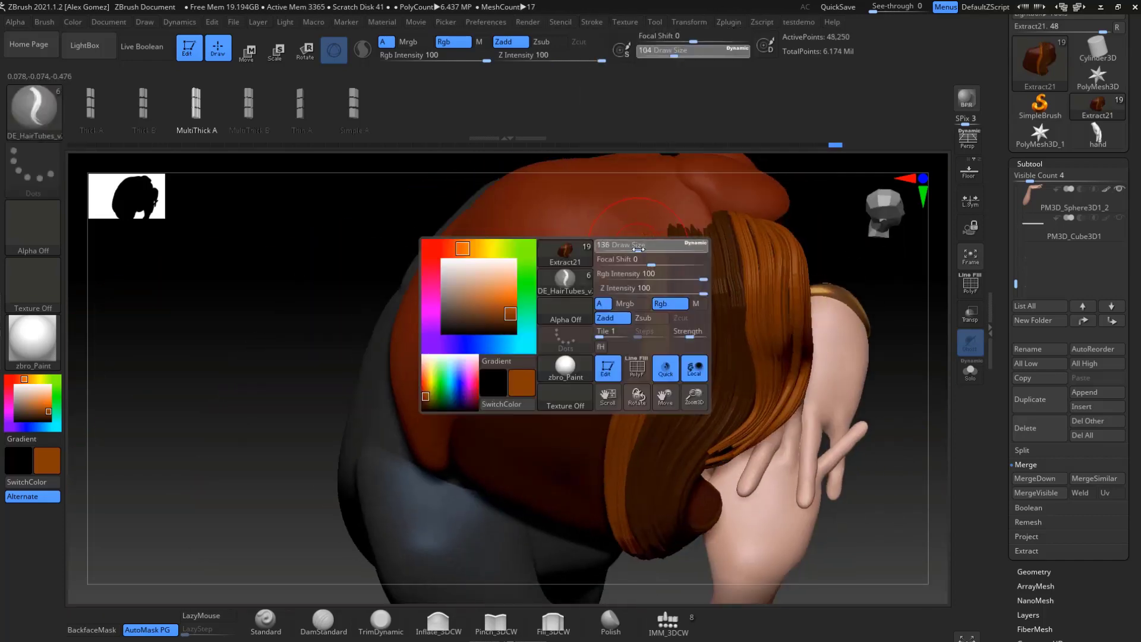
left_click_drag(850, 246, 915, 269)
mouse_move(687, 426)
left_mouse_down()
mouse_move(909, 382)
mouse_move(744, 364)
mouse_move(843, 461)
mouse_move(810, 459)
mouse_move(684, 152)
left_mouse_up()
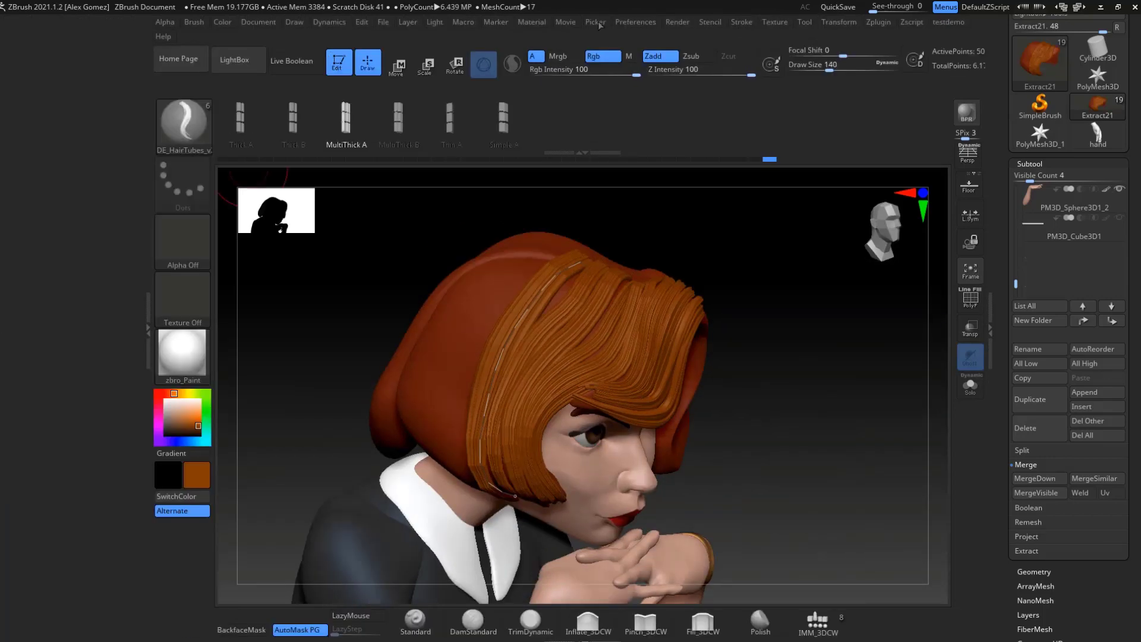
left_click(804, 22)
left_click_drag(803, 36, 1129, 22)
left_click(1129, 21)
Step: Switch to the Move brush and orbit around to the back of the head
key("b")
key("m")
key("v")
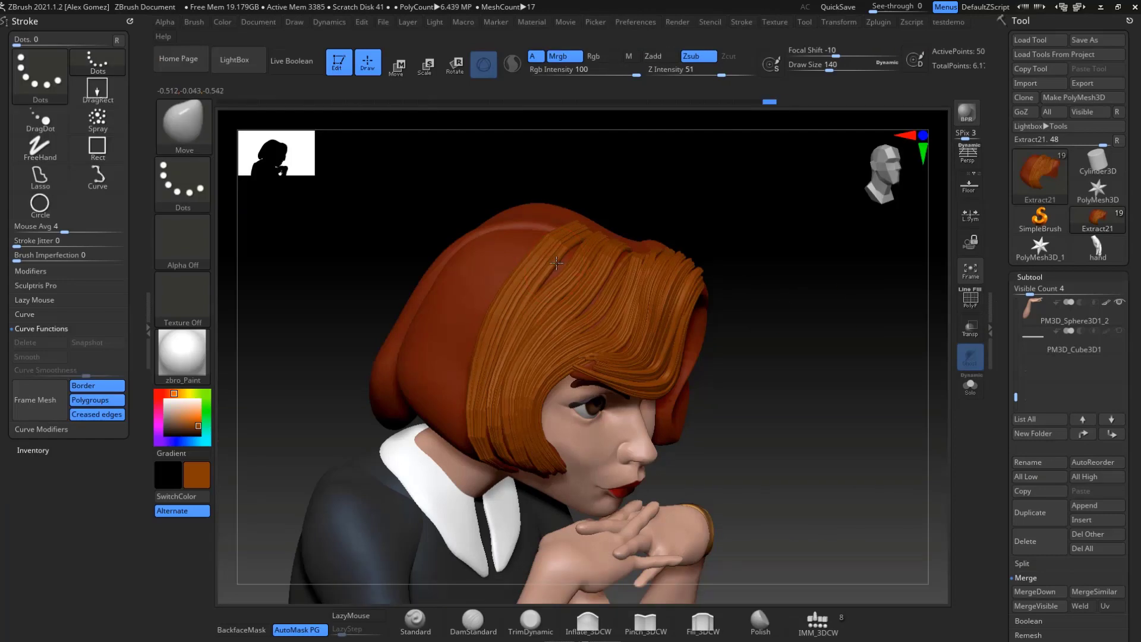
left_click_drag(683, 268, 499, 428)
mouse_move(484, 478)
left_mouse_down()
mouse_move(810, 374)
mouse_move(819, 431)
left_mouse_up()
mouse_move(796, 362)
left_mouse_down()
mouse_move(871, 433)
mouse_move(802, 344)
left_mouse_up()
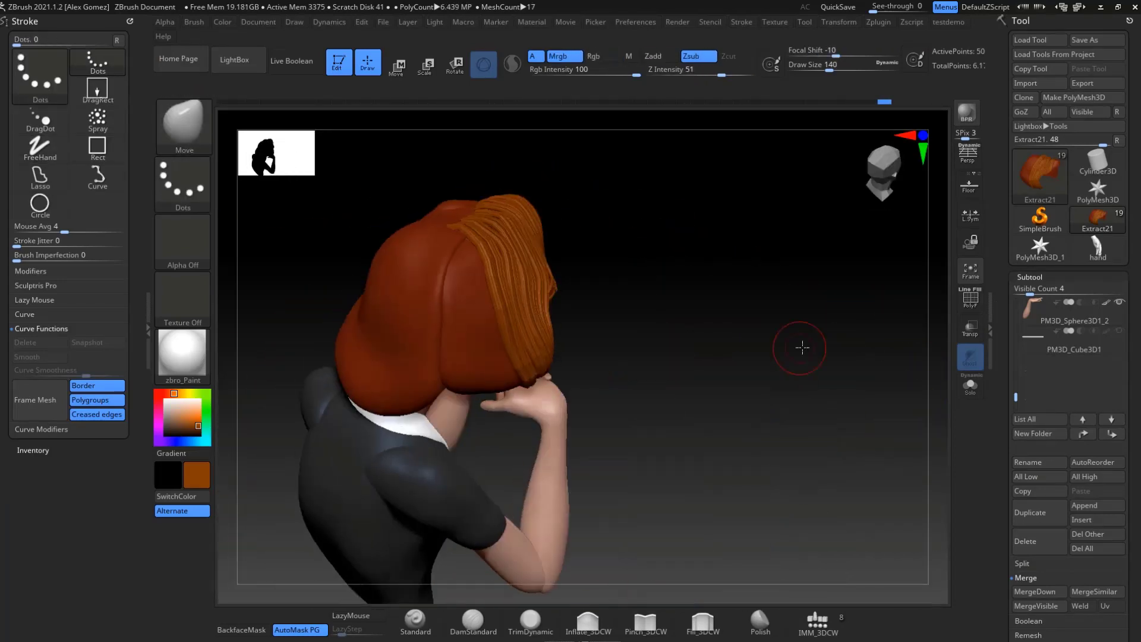
Step: Pick DE_HairTubes again and lay two strands across the back of the head
key("b")
left_click(542, 232)
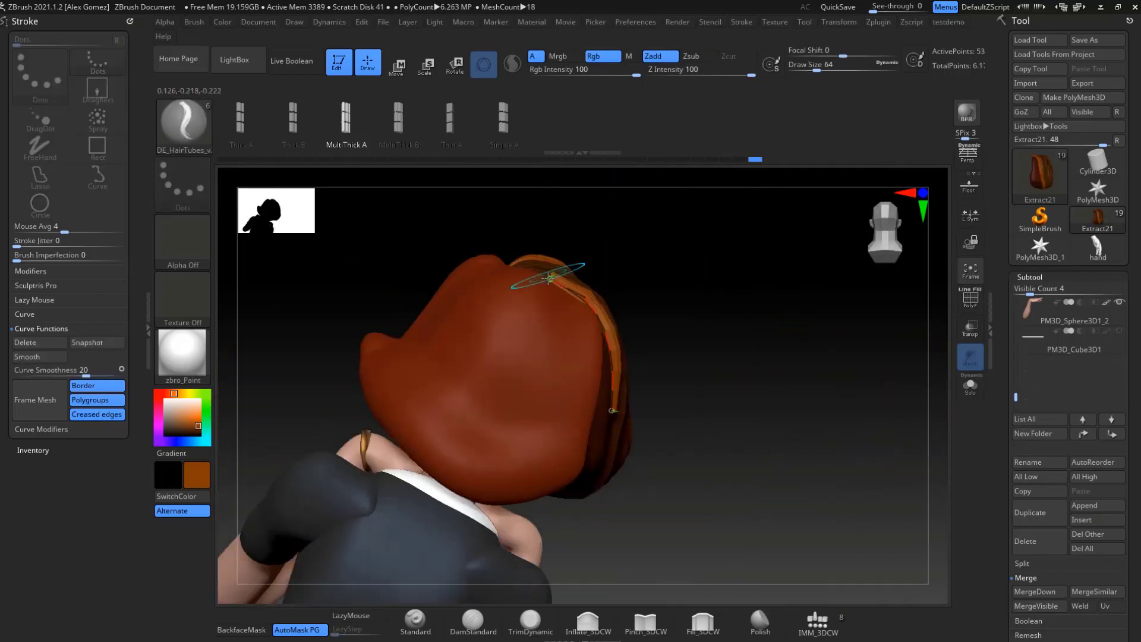
left_click_drag(676, 404, 244, 444)
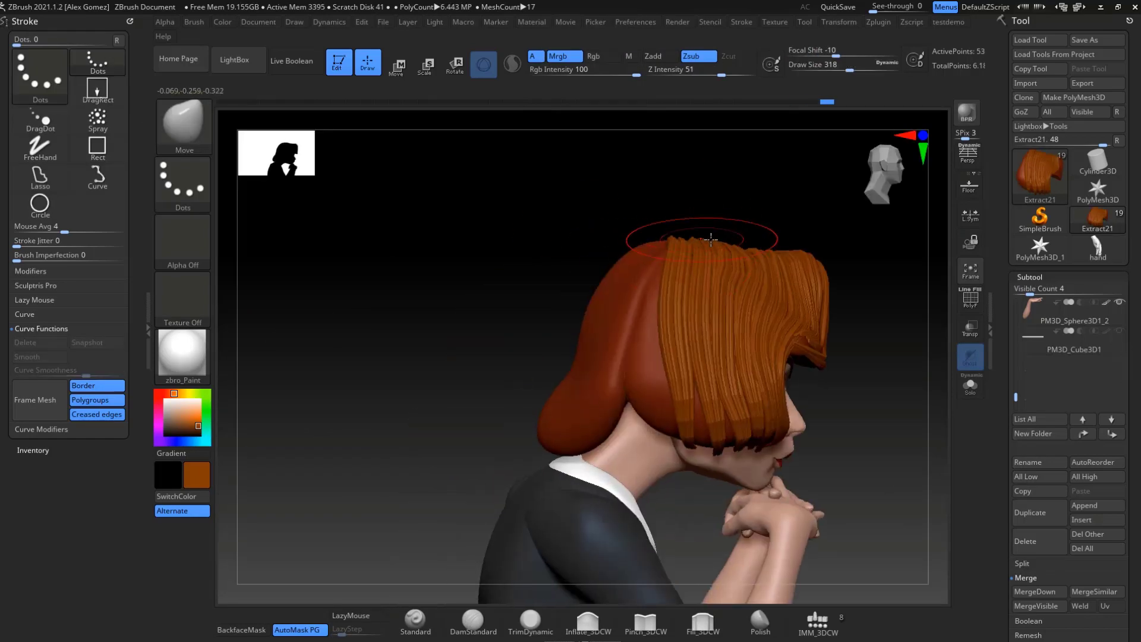
mouse_move(882, 335)
left_mouse_down()
mouse_move(856, 273)
mouse_move(370, 371)
left_mouse_up()
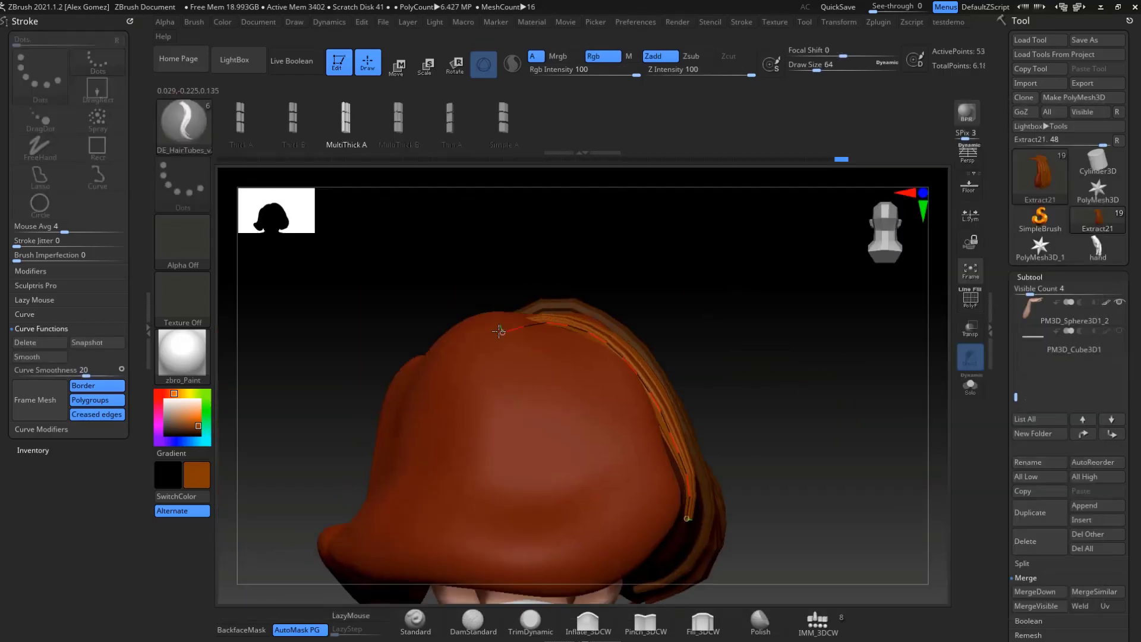
mouse_move(773, 255)
left_mouse_down("shift")
mouse_move(852, 317)
mouse_move(892, 397)
left_mouse_up("shift")
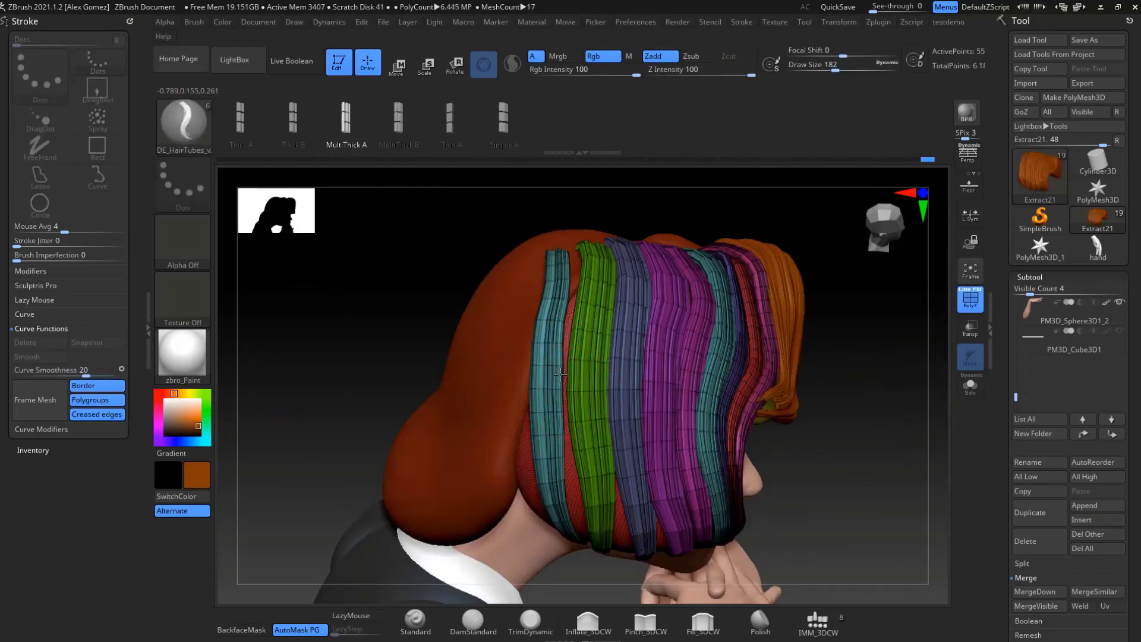
left_click_drag(561, 373, 832, 369)
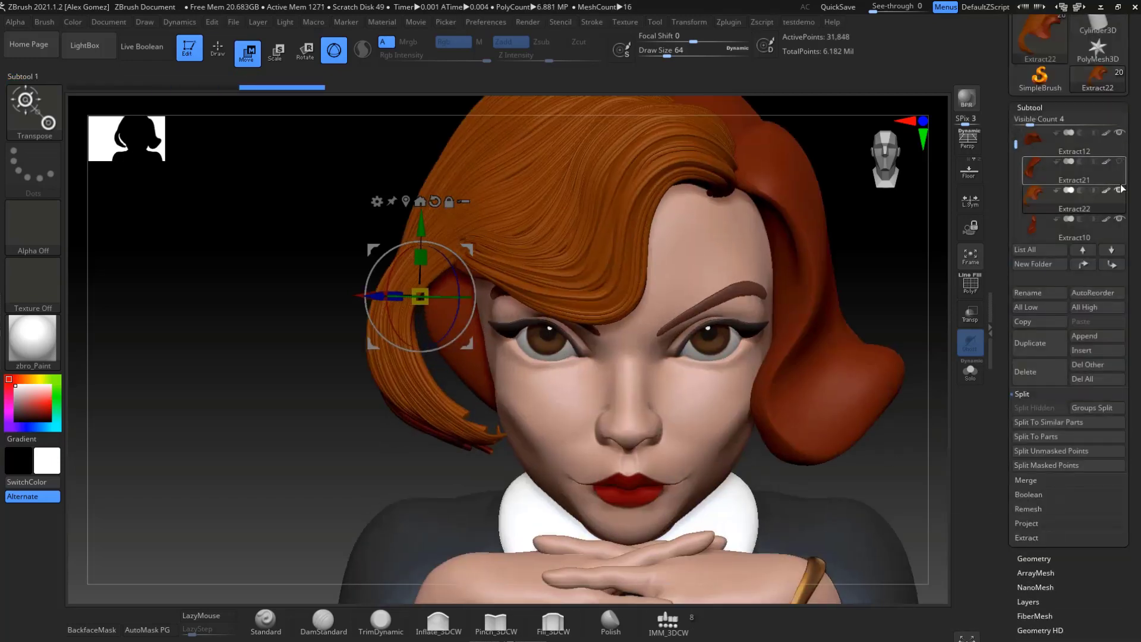
Step: Select Extract10 and draw a DE_HairTubes strand down the right side past the cheek
left_click_drag(840, 421, 938, 318)
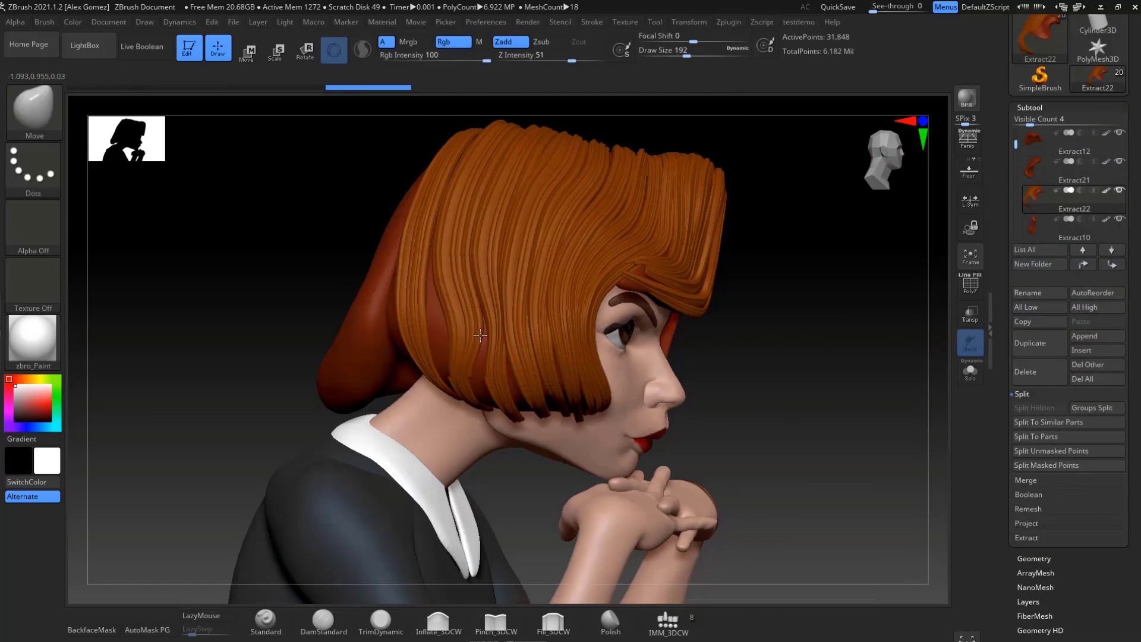
mouse_move(480, 336)
left_mouse_down()
mouse_move(804, 387)
mouse_move(820, 433)
mouse_move(855, 448)
mouse_move(697, 291)
mouse_move(713, 279)
left_mouse_up()
key("b")
left_click(247, 109)
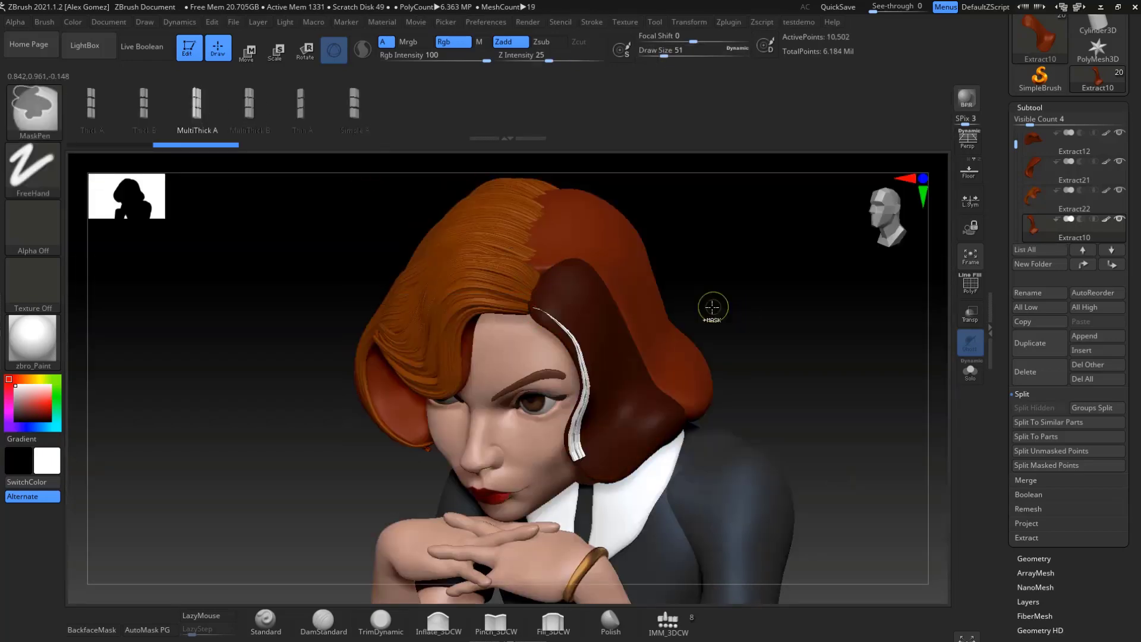
key("e")
left_click_drag(773, 416, 773, 333)
left_click_drag(570, 463, 529, 256)
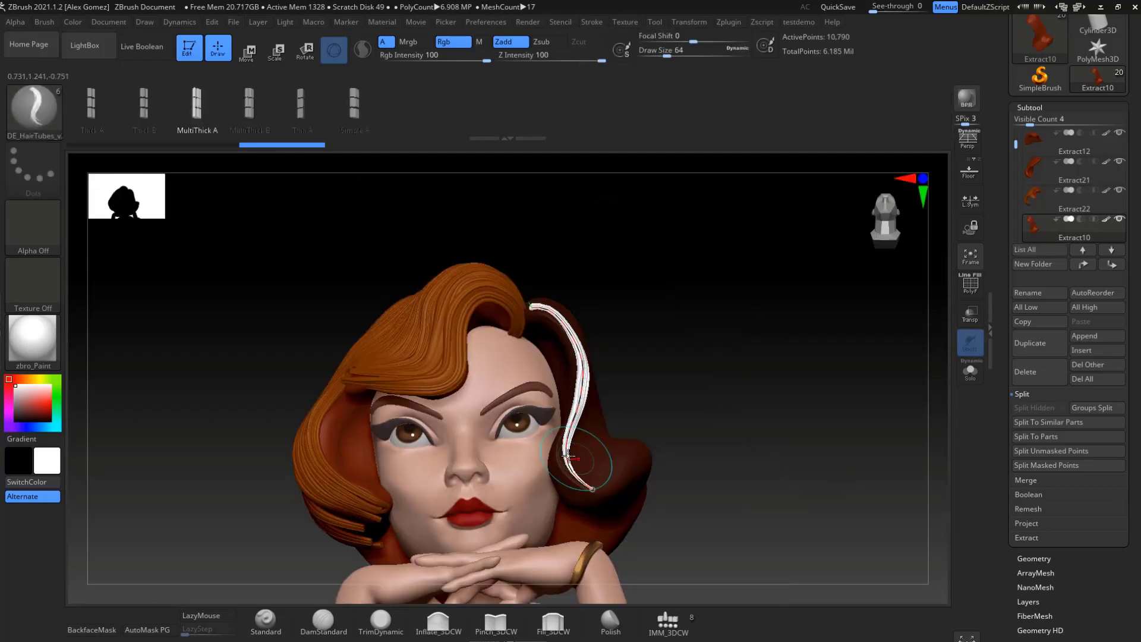
mouse_move(832, 476)
left_mouse_down("alt")
mouse_move(832, 386)
mouse_move(535, 212)
mouse_move(545, 410)
left_mouse_up("alt")
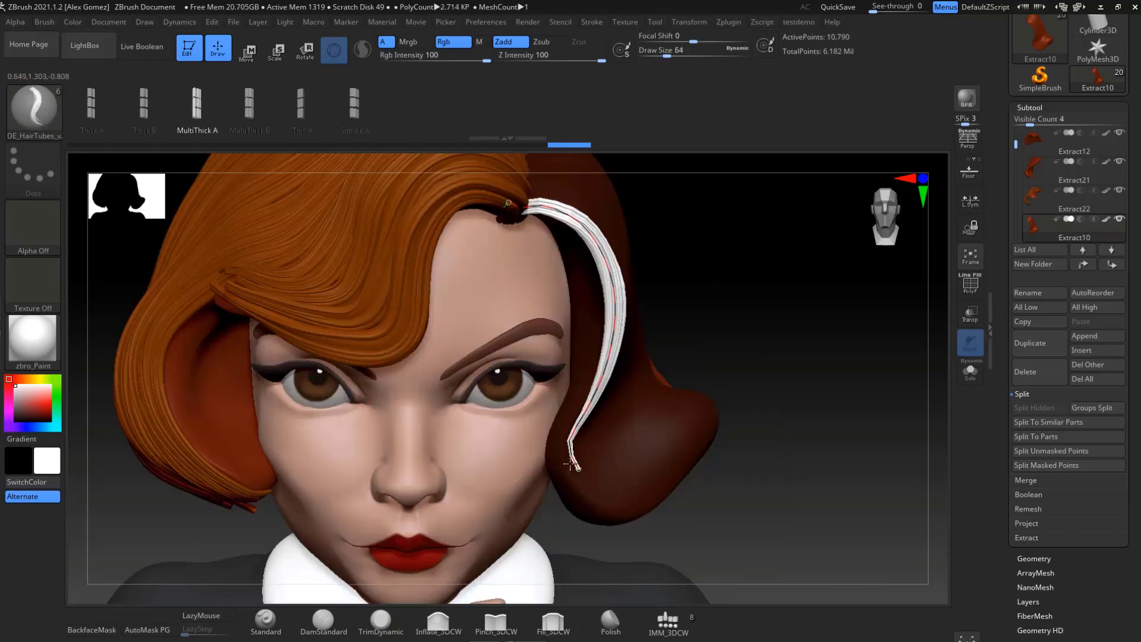
Step: Redraw the strand along the side of the head and tweak the Stroke curve settings
mouse_move(677, 376)
left_mouse_down()
mouse_move(736, 381)
mouse_move(529, 416)
left_mouse_up()
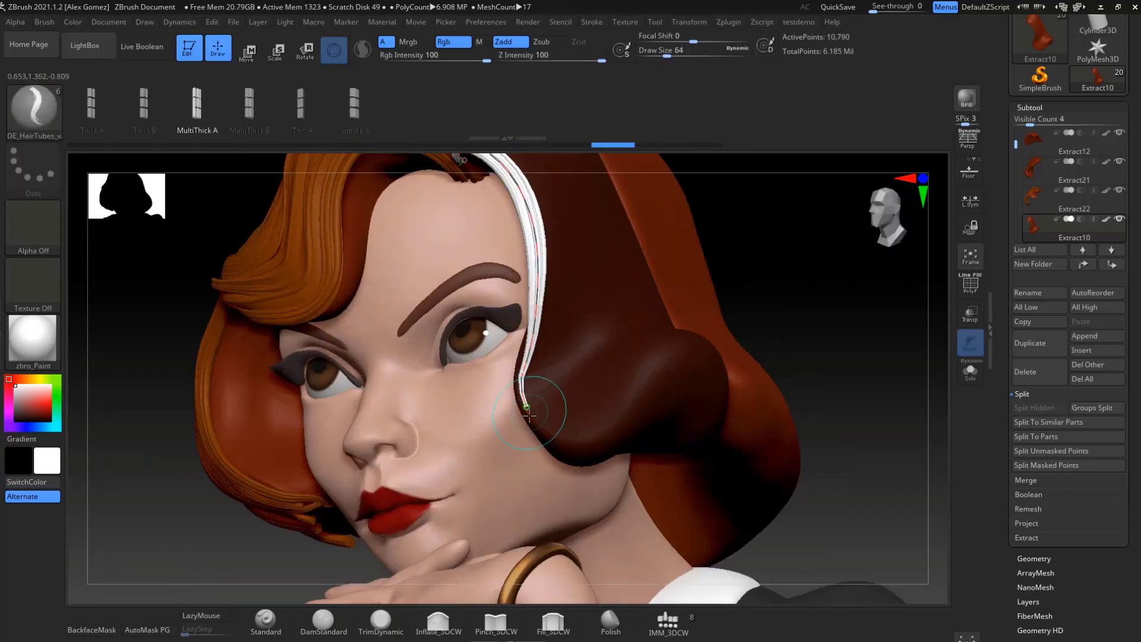
left_click_drag(604, 437, 612, 434)
left_click_drag(832, 476, 532, 325)
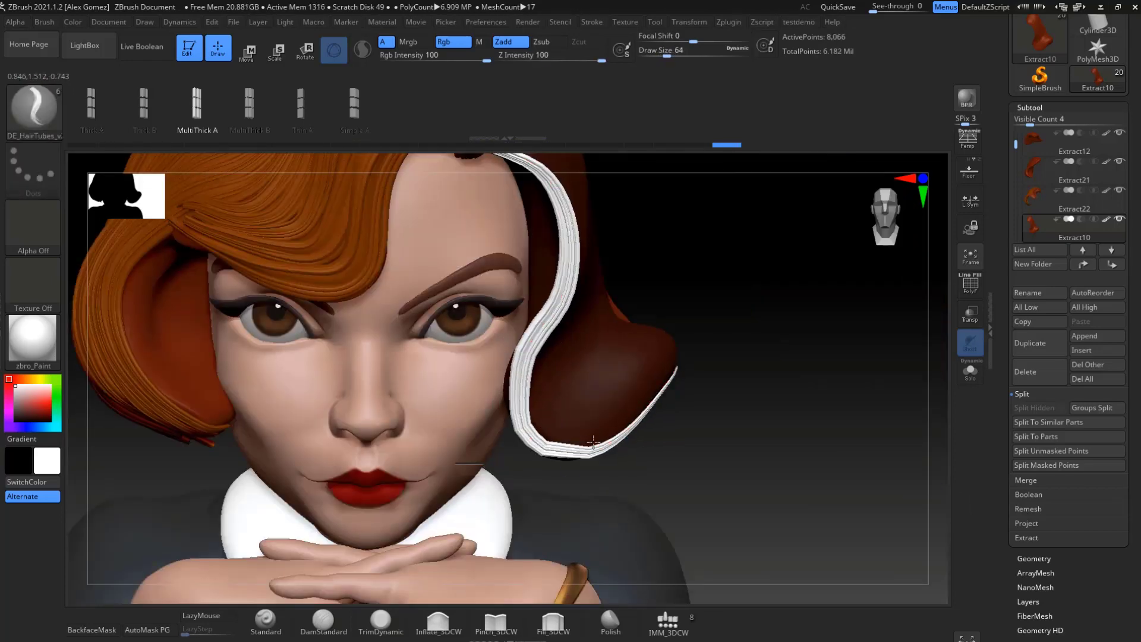
left_click_drag(593, 443, 500, 374)
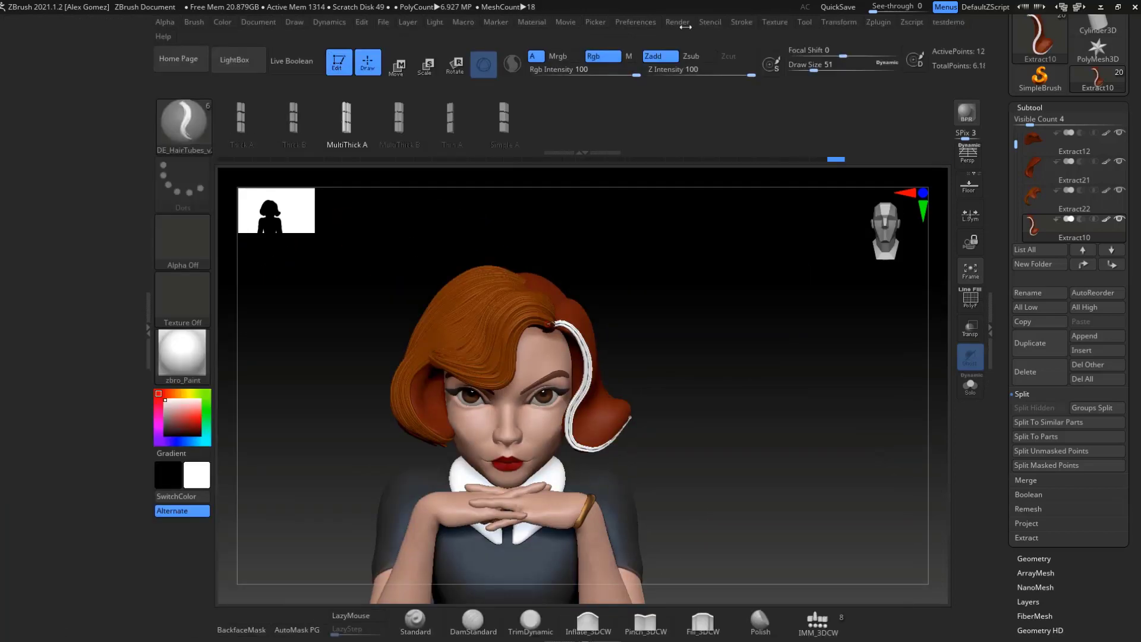
left_click(741, 22)
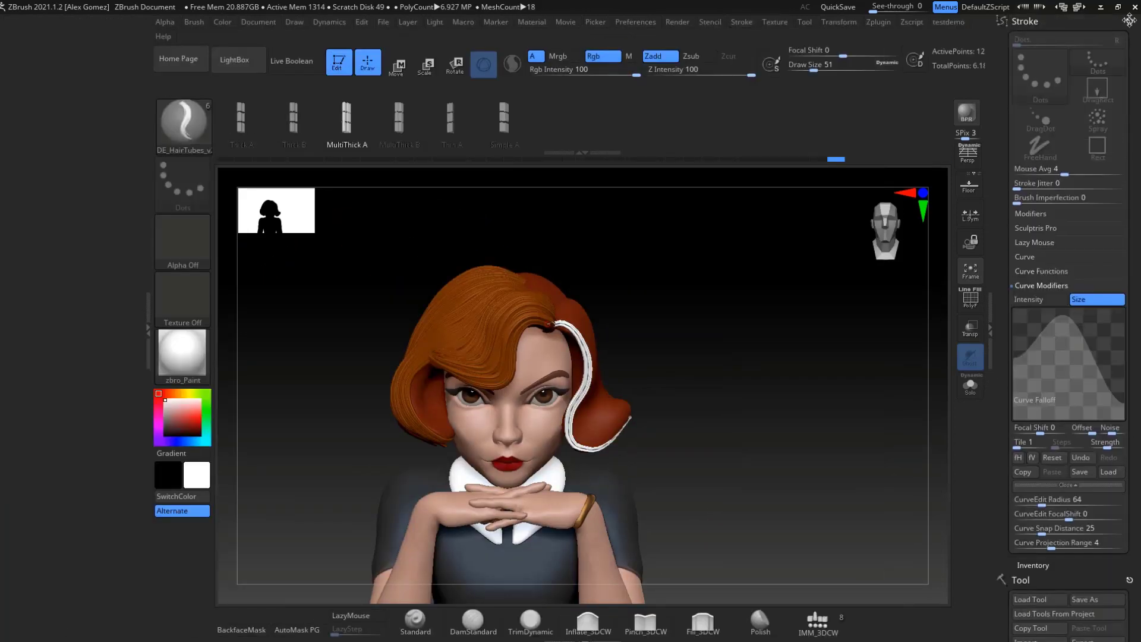
left_click_drag(702, 333, 719, 334)
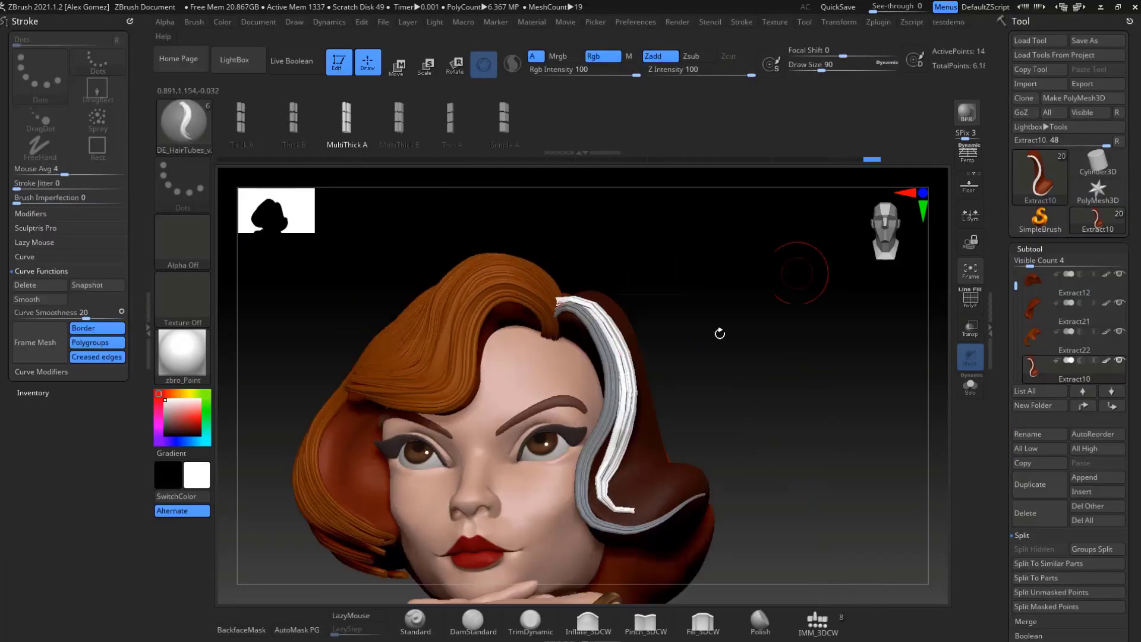
left_click_drag(596, 275, 645, 528)
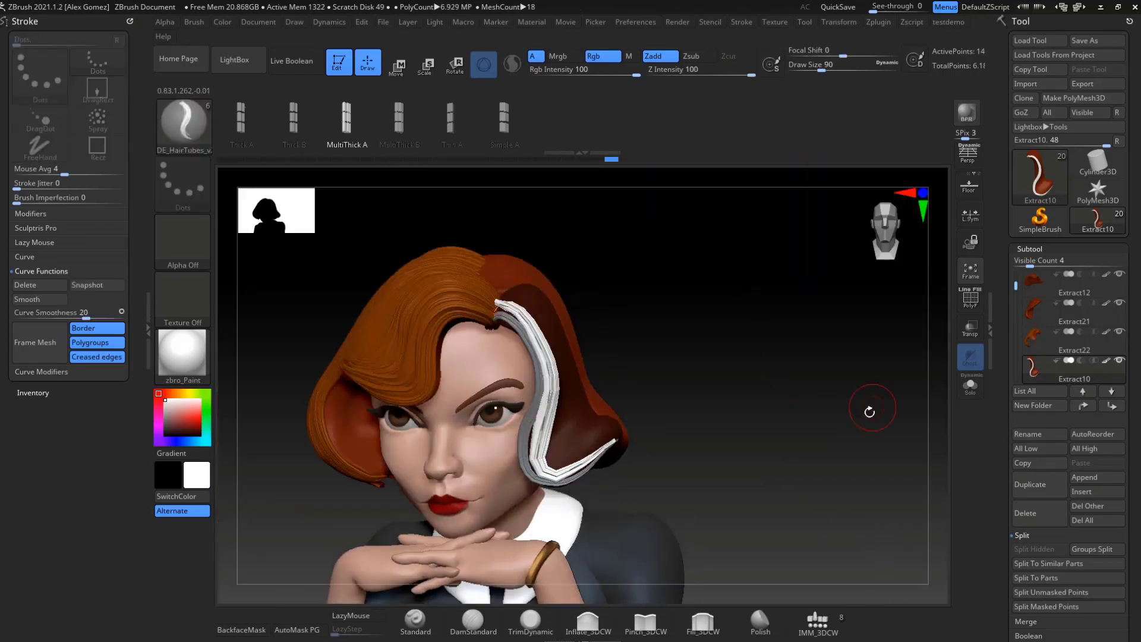
left_click_drag(871, 408, 577, 353, "alt")
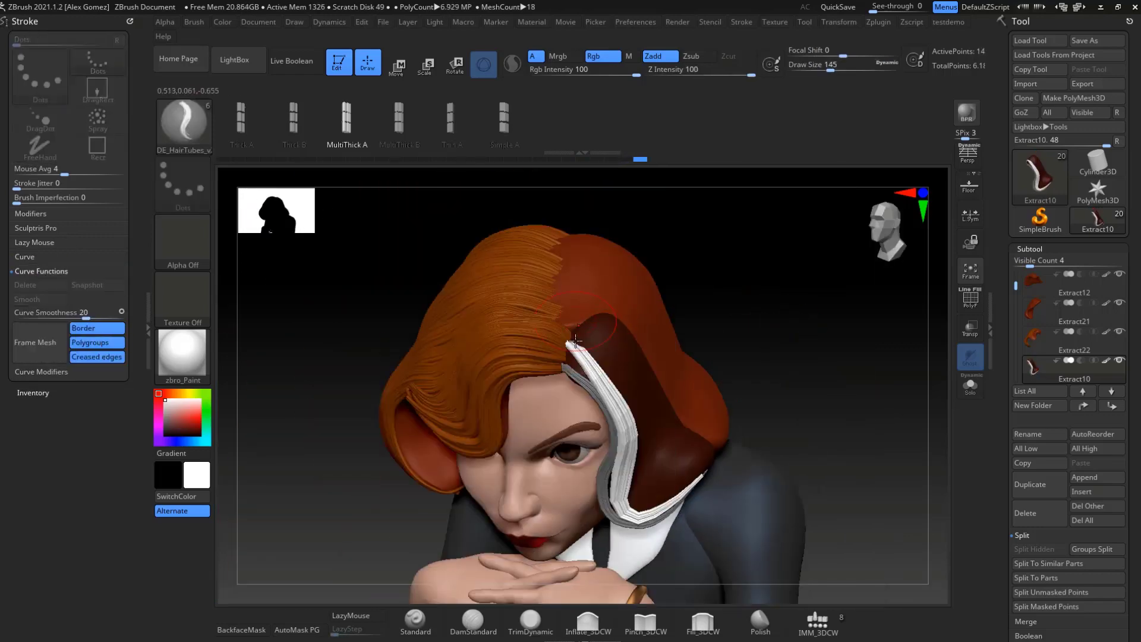
Step: Draw two more DE_HairTubes strands over the right side of the hair
key("b")
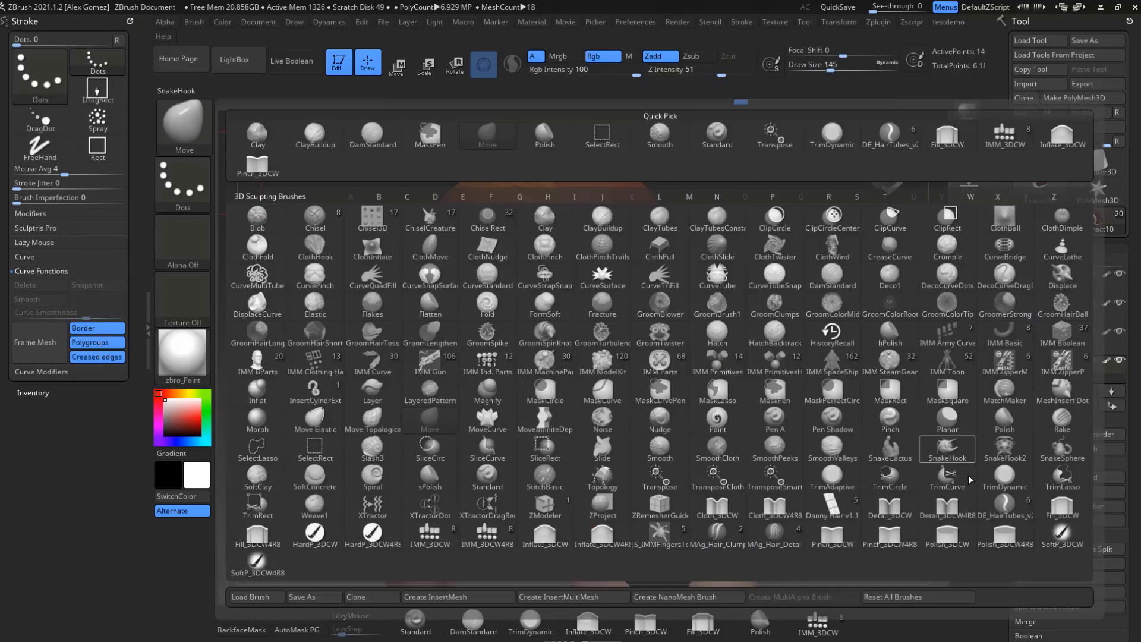
left_click(1004, 509)
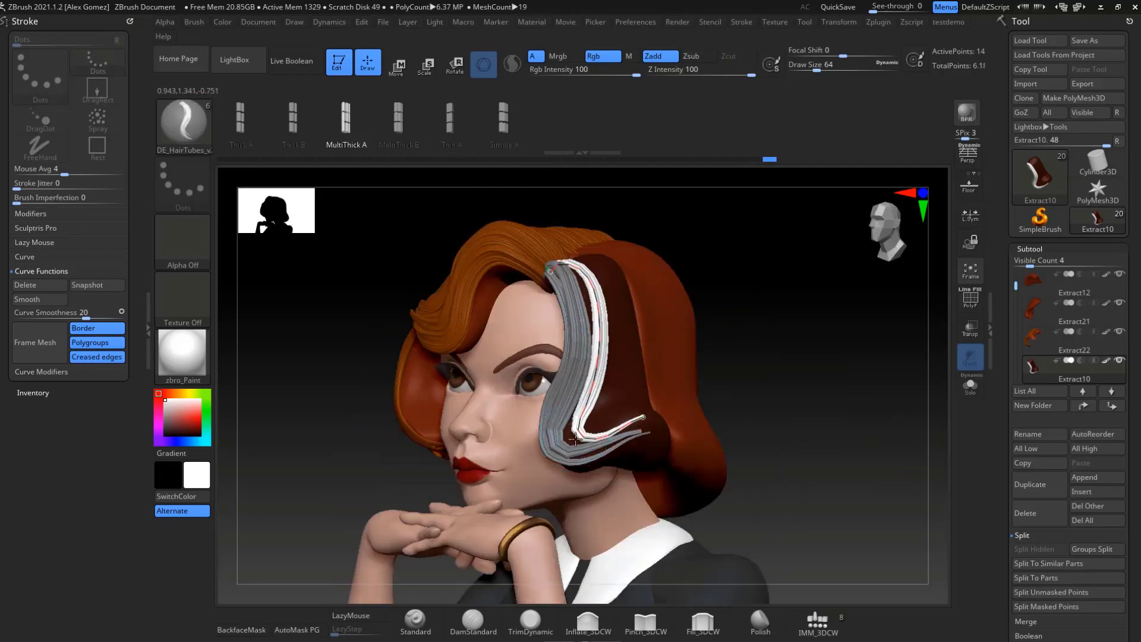
mouse_move(575, 440)
left_mouse_down()
mouse_move(857, 361)
mouse_move(818, 319)
mouse_move(725, 286)
mouse_move(831, 255)
left_mouse_up()
key("ctrl")
left_click(60, 286)
mouse_move(560, 323)
left_mouse_down()
mouse_move(653, 466)
mouse_move(832, 387)
mouse_move(918, 300)
left_mouse_up()
Step: Orbit to the side profile and add another hair-tube strand
left_click_drag(777, 311, 852, 213)
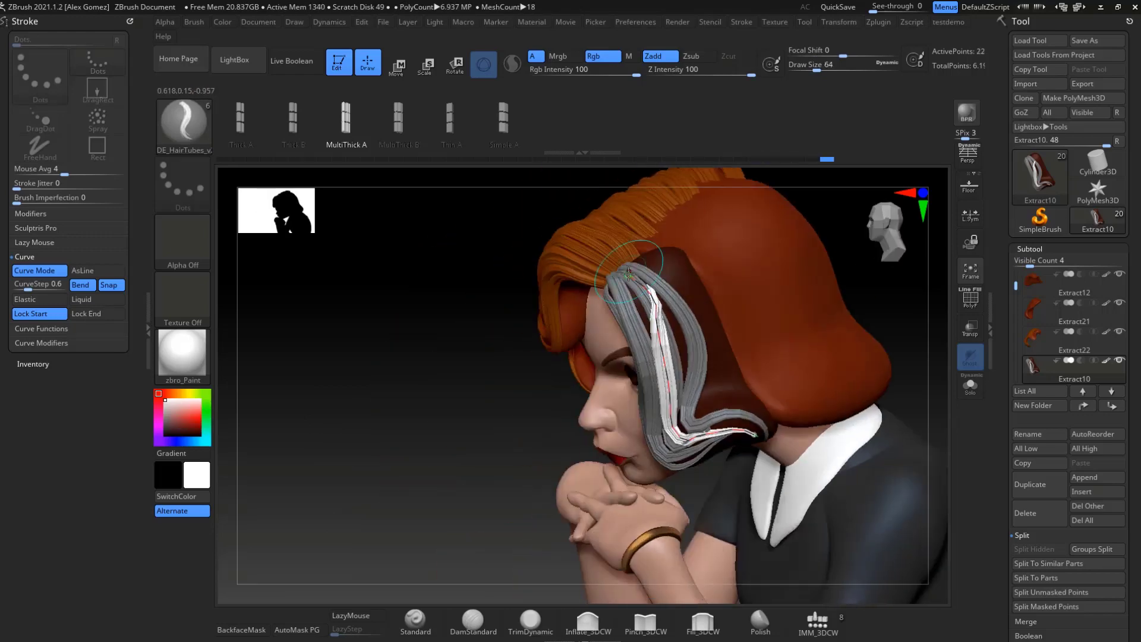
mouse_move(895, 354)
left_mouse_down()
mouse_move(904, 319)
mouse_move(620, 276)
left_mouse_up()
left_click_drag(772, 386, 824, 418, "shift")
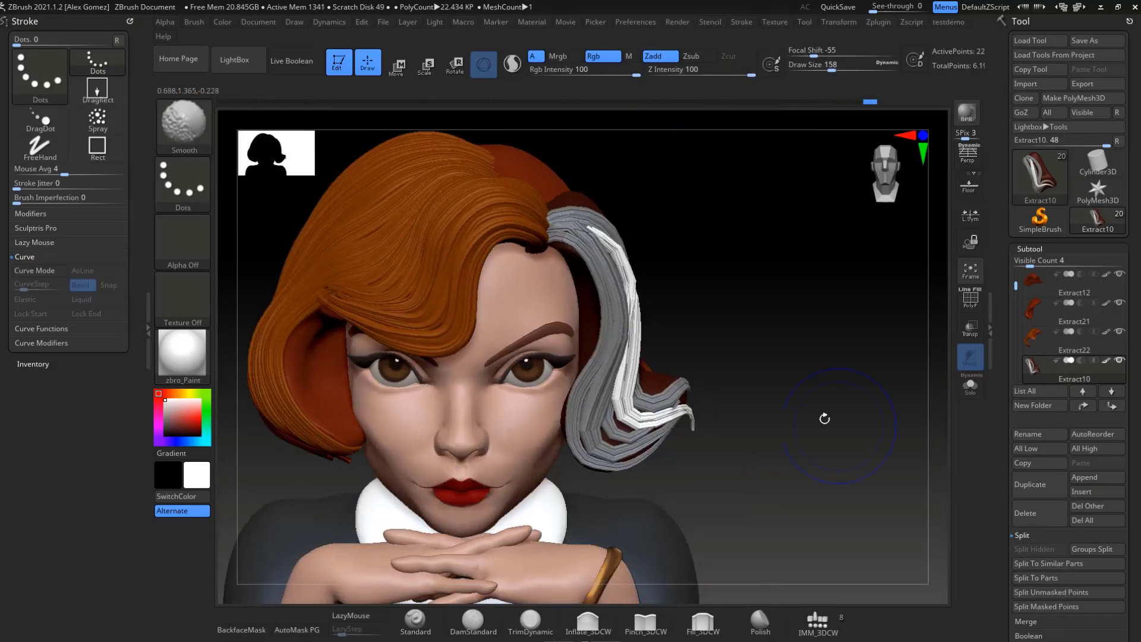
left_click_drag(262, 350, 773, 356)
left_click(183, 123)
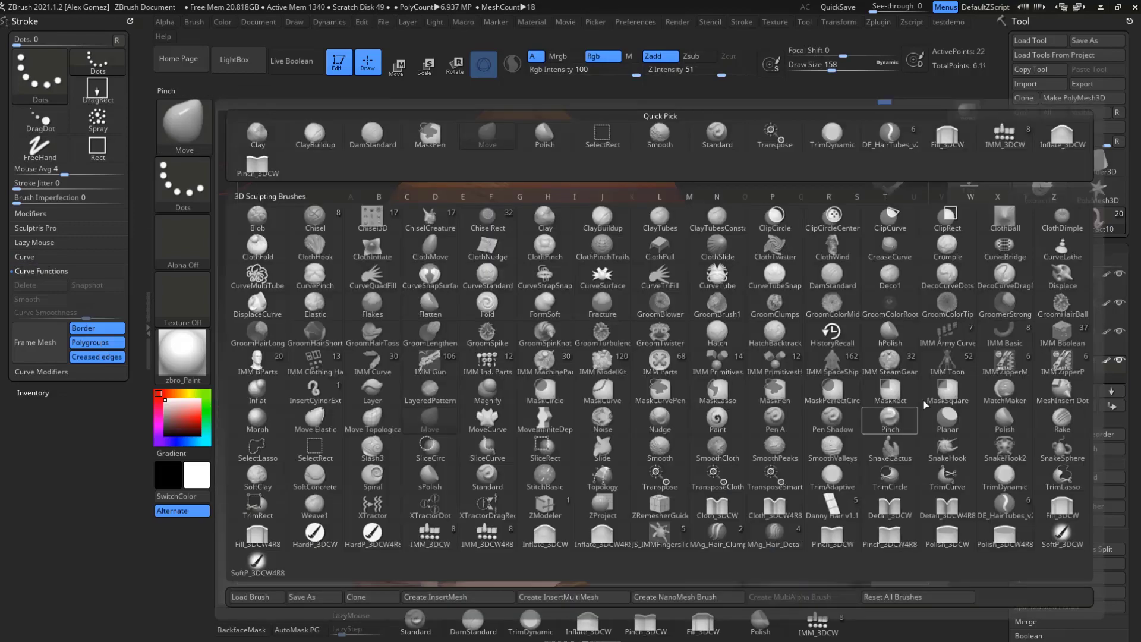
mouse_move(654, 357)
left_mouse_down()
mouse_move(753, 394)
mouse_move(820, 403)
mouse_move(674, 450)
mouse_move(889, 331)
mouse_move(702, 391)
left_mouse_up()
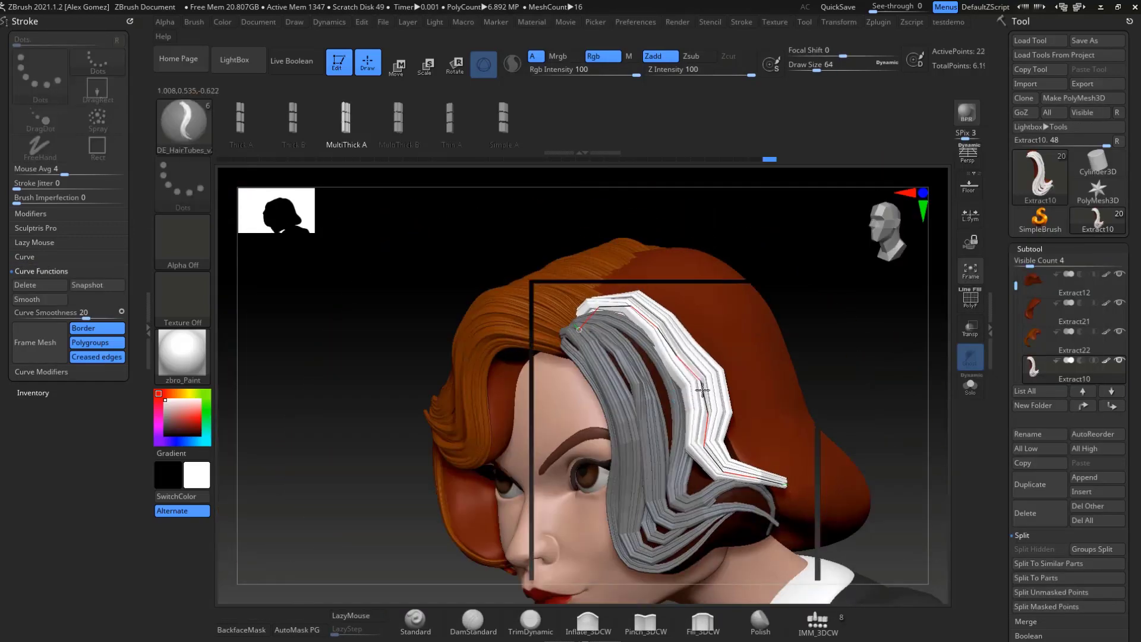
Step: Review the strands from several angles, then Split To Parts into Extract23–Extract25
mouse_move(800, 443)
left_mouse_down()
mouse_move(897, 382)
mouse_move(692, 427)
mouse_move(892, 357)
mouse_move(793, 387)
mouse_move(820, 319)
mouse_move(648, 446)
mouse_move(548, 272)
left_mouse_up()
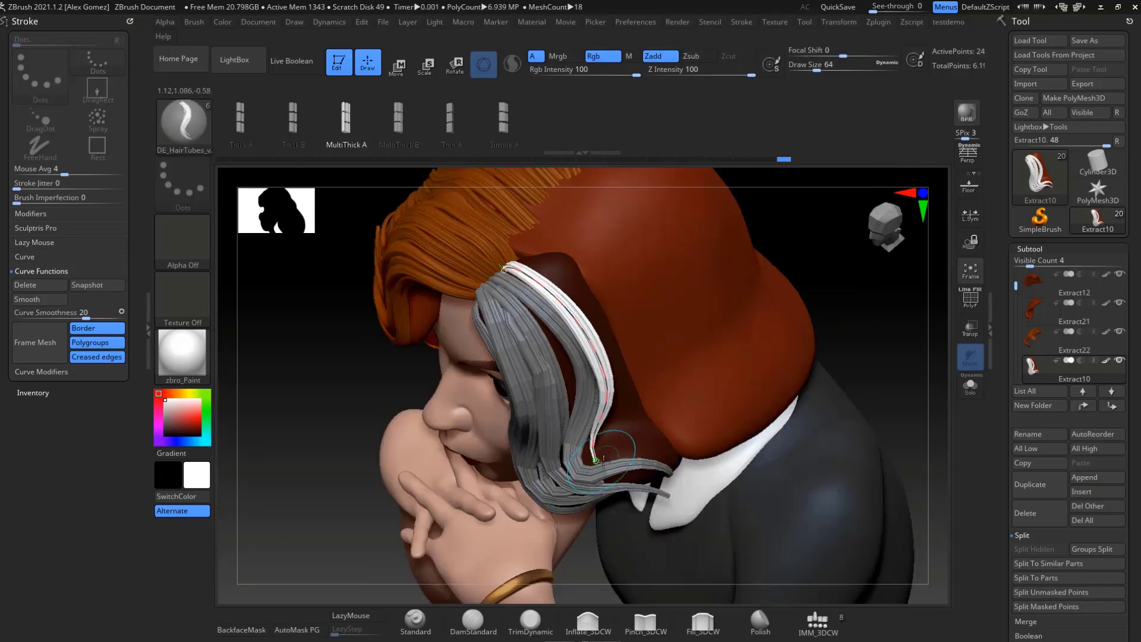
left_click_drag(681, 463, 574, 435)
left_click_drag(672, 457, 568, 418)
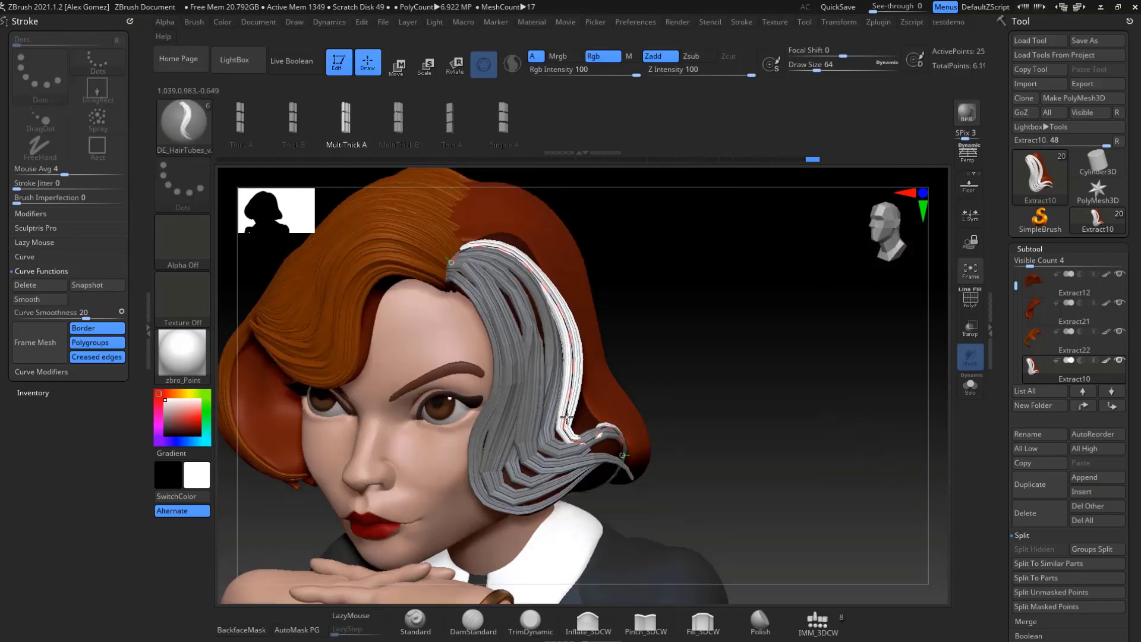
mouse_move(626, 453)
left_mouse_down()
mouse_move(516, 238)
mouse_move(537, 270)
left_mouse_up()
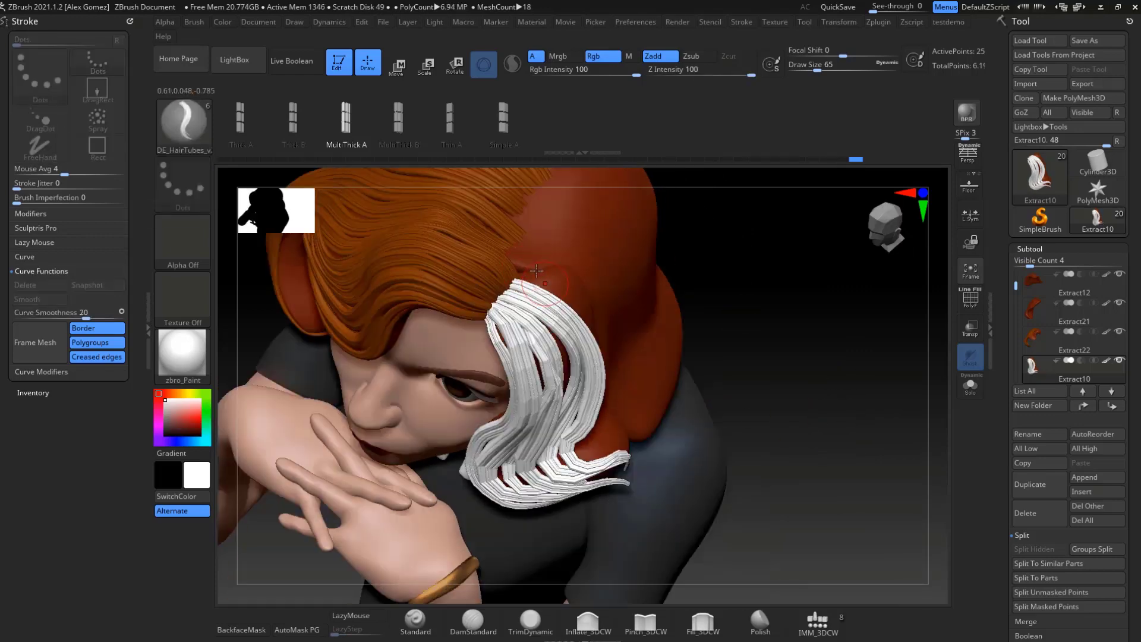
mouse_move(810, 359)
left_mouse_down()
mouse_move(790, 400)
mouse_move(580, 295)
left_mouse_up()
left_click_drag(771, 379, 742, 461)
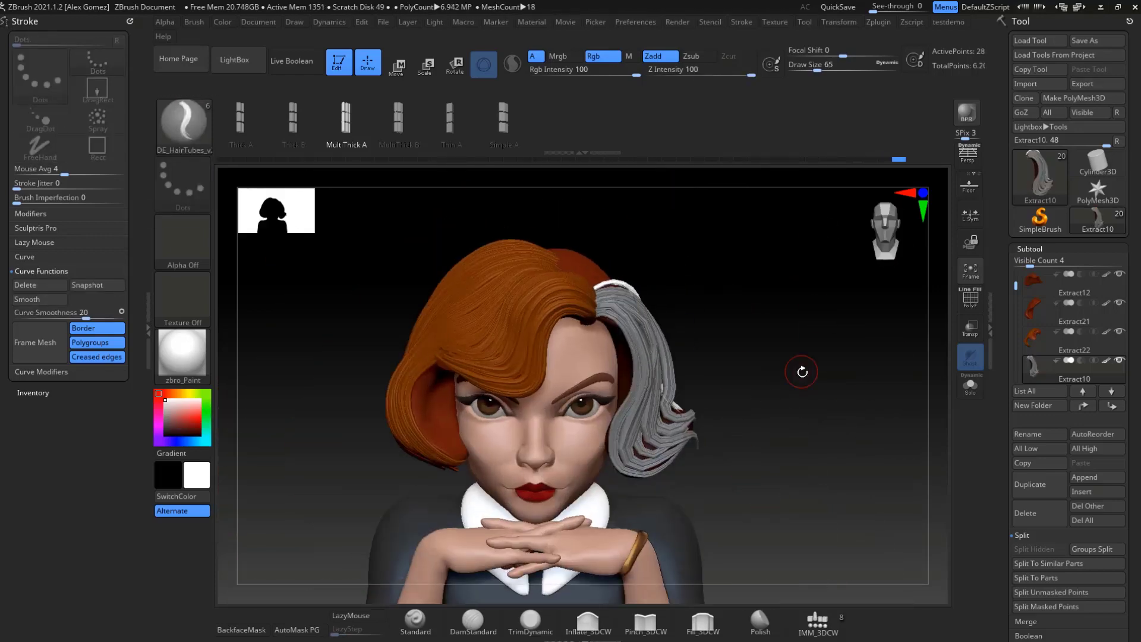
left_click_drag(801, 371, 772, 416)
left_click(1049, 564)
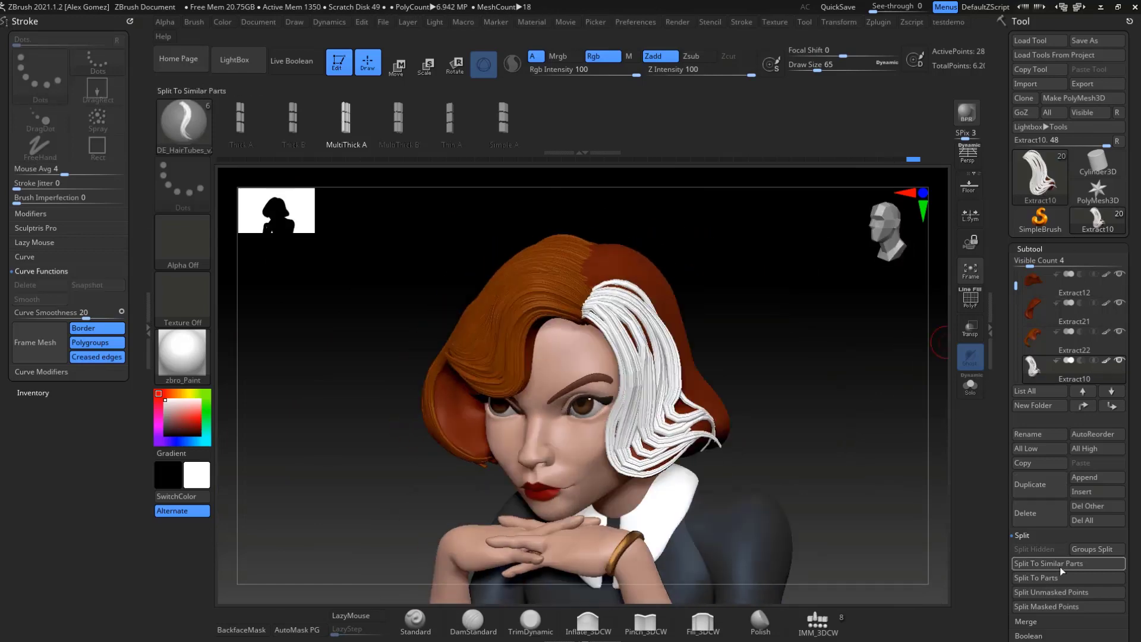
Step: Merge the split right-side strand subtools into one piece and check it from several angles
left_click(1092, 516)
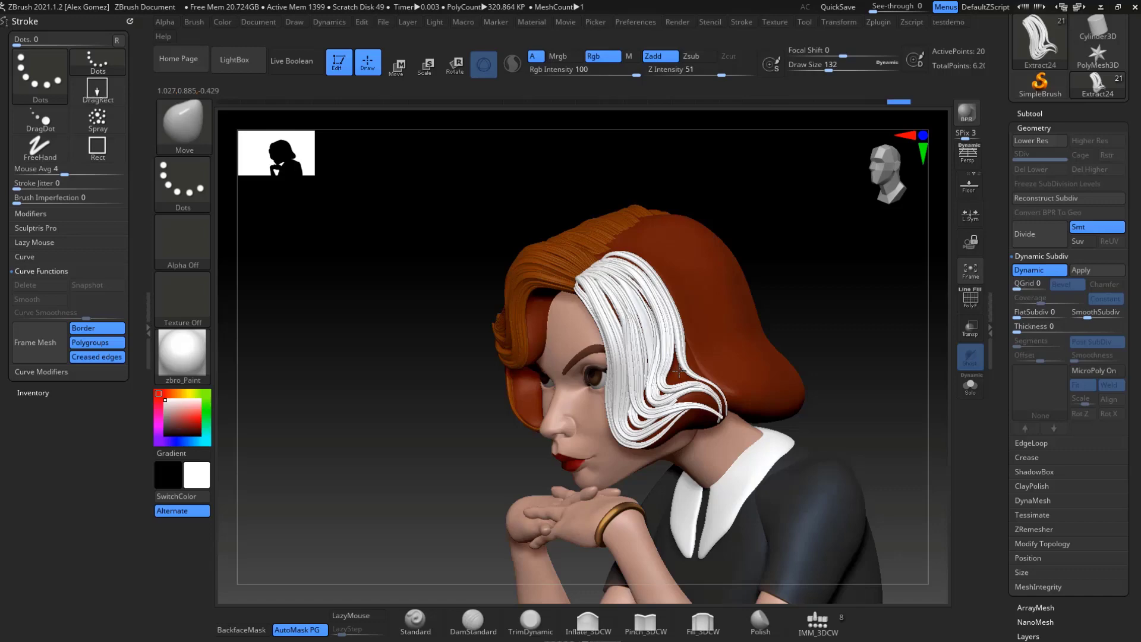
right_click_drag(679, 371, 639, 416)
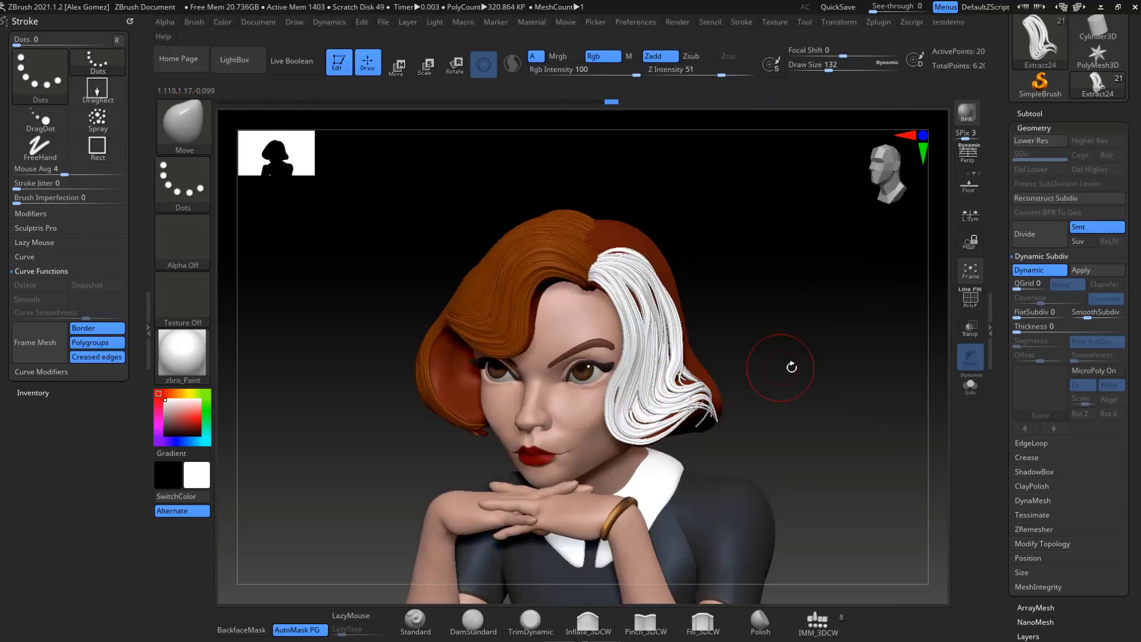
left_click_drag(791, 367, 791, 479)
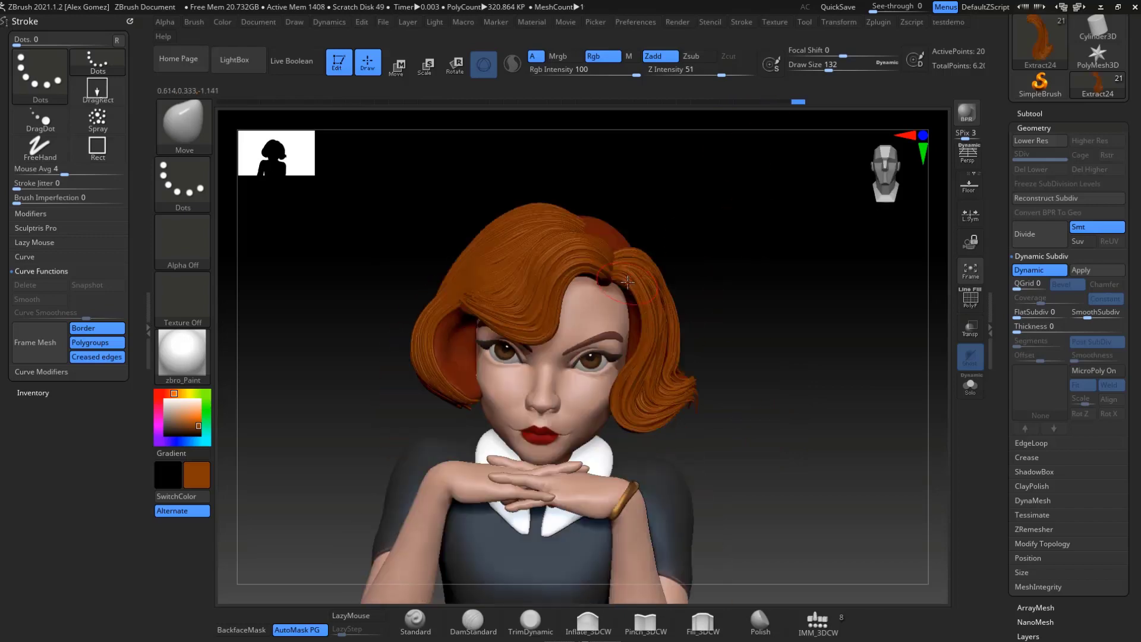
left_click_drag(866, 344, 874, 310)
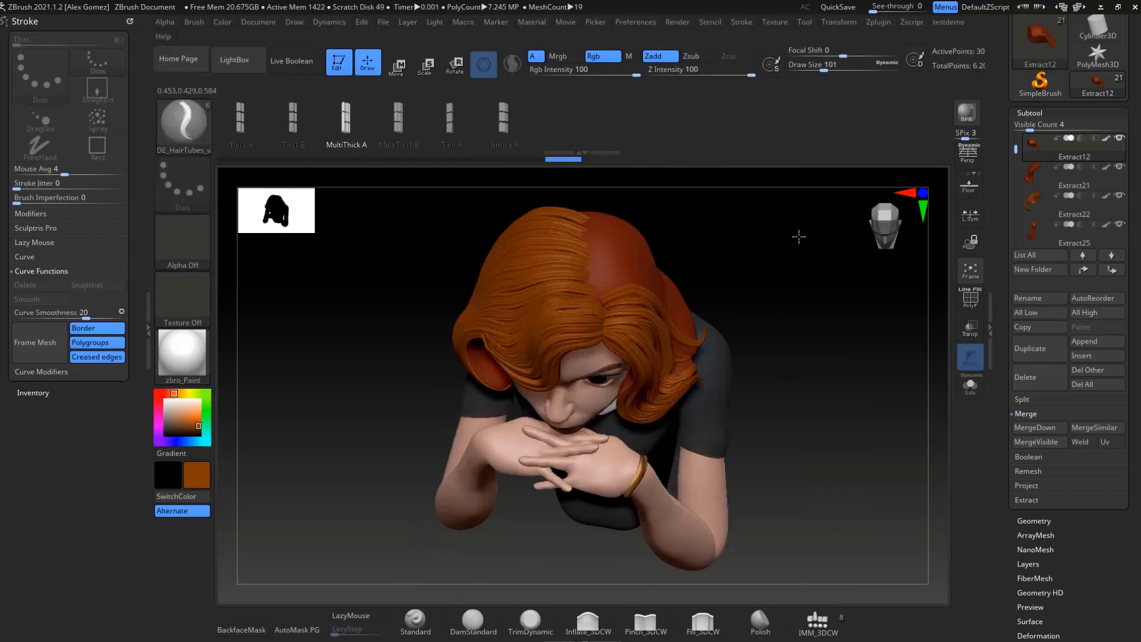
Step: Add a darker hair-tube strand at the back of the head
mouse_move(687, 272)
right_mouse_down()
mouse_move(821, 319)
mouse_move(666, 366)
right_mouse_up()
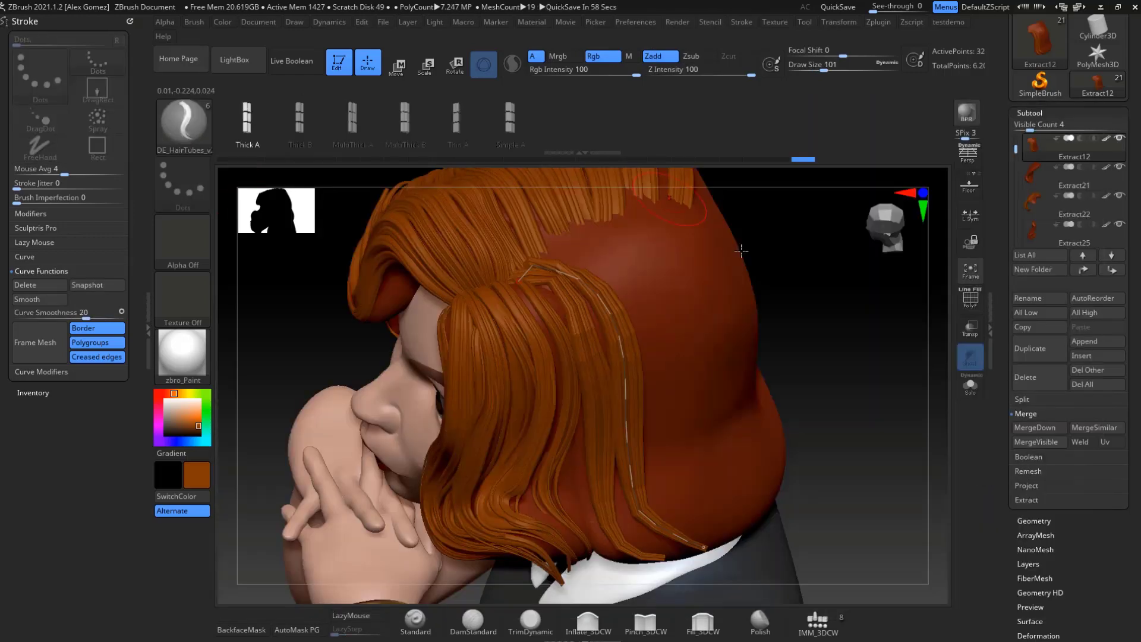
mouse_move(741, 250)
right_mouse_down()
mouse_move(853, 377)
mouse_move(895, 376)
mouse_move(856, 380)
mouse_move(810, 296)
mouse_move(810, 382)
mouse_move(825, 377)
mouse_move(498, 256)
mouse_move(746, 262)
mouse_move(628, 242)
mouse_move(820, 413)
mouse_move(813, 463)
right_mouse_up()
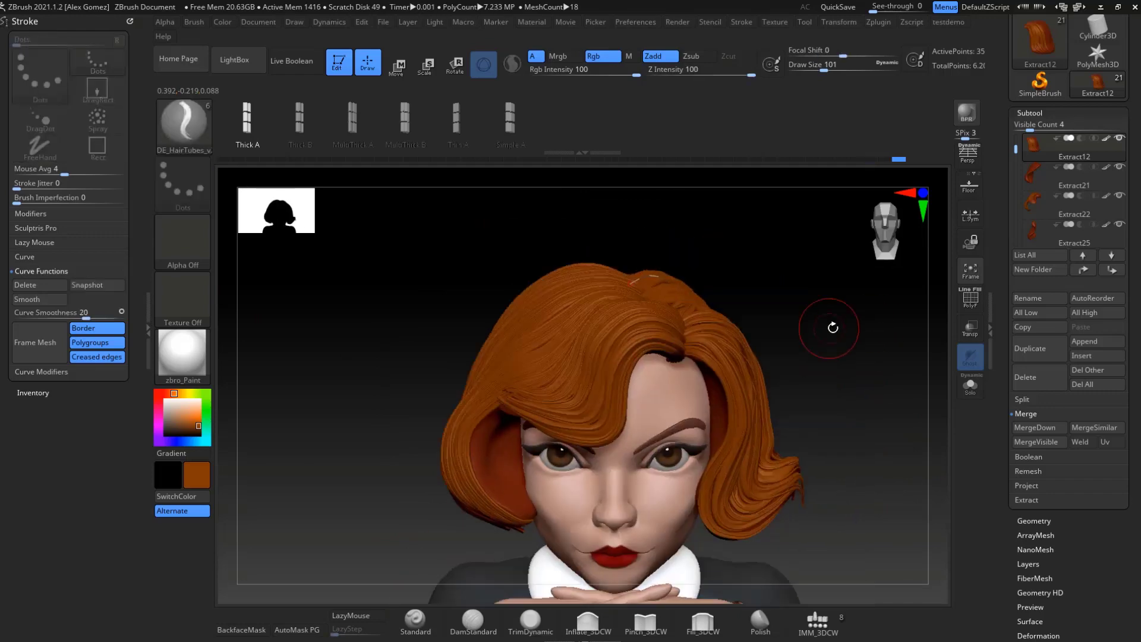
right_click_drag(872, 356, 501, 292)
Step: Reposition the top strands with the Move Gizmo and enable Dynamic Subdiv on them
key("b")
key("m")
key("v")
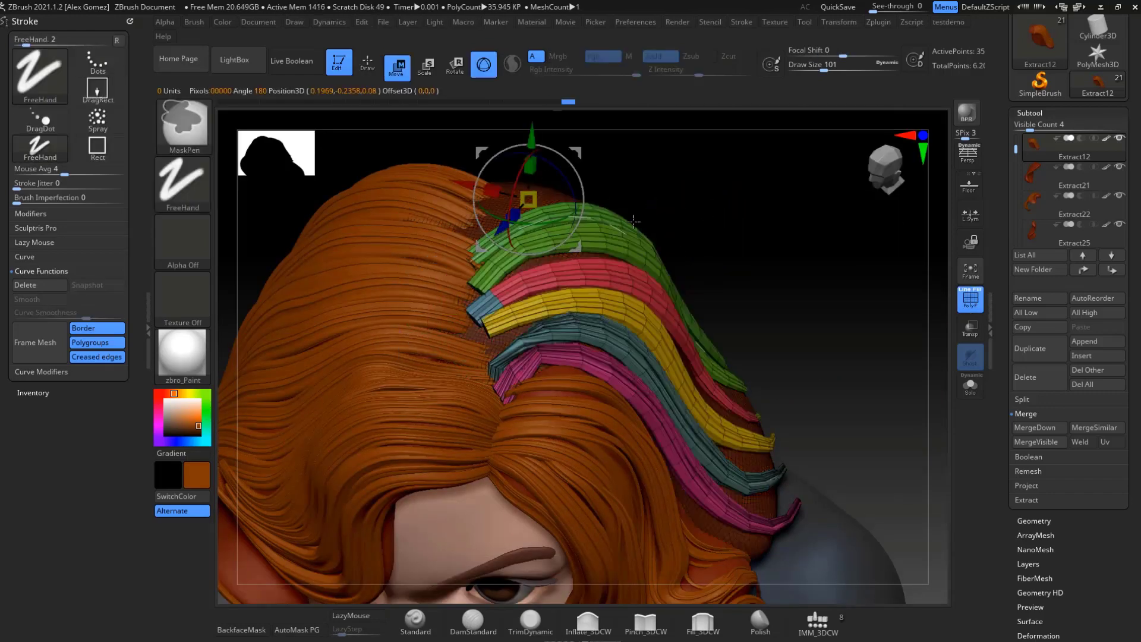
key("q")
right_click_drag(633, 221, 490, 335)
right_click_drag(488, 291, 697, 226)
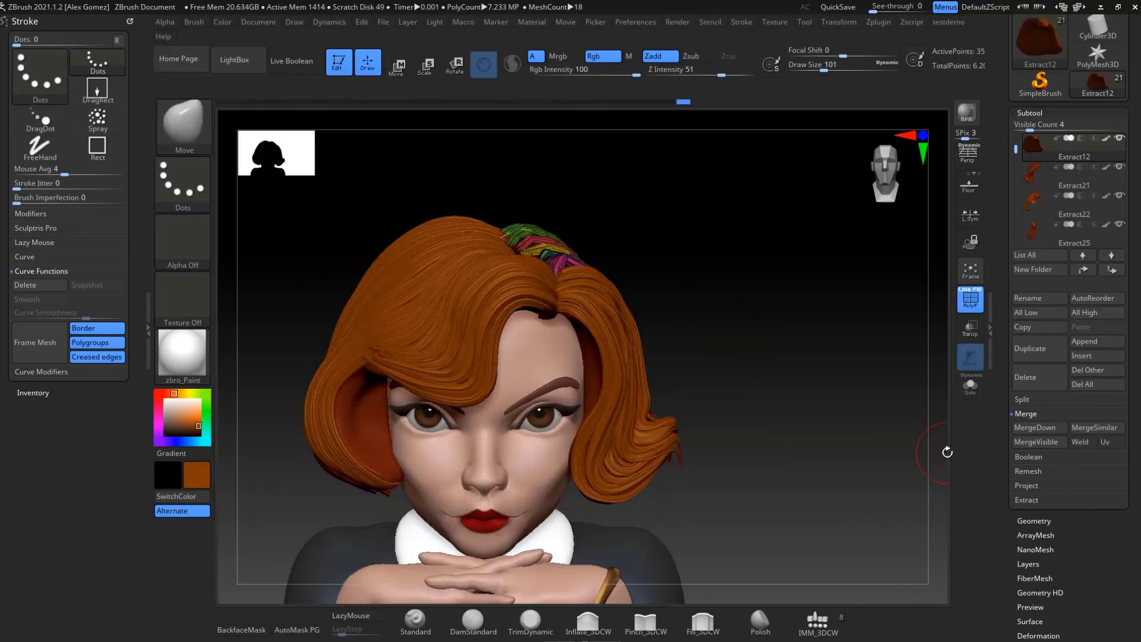
left_click(1029, 269)
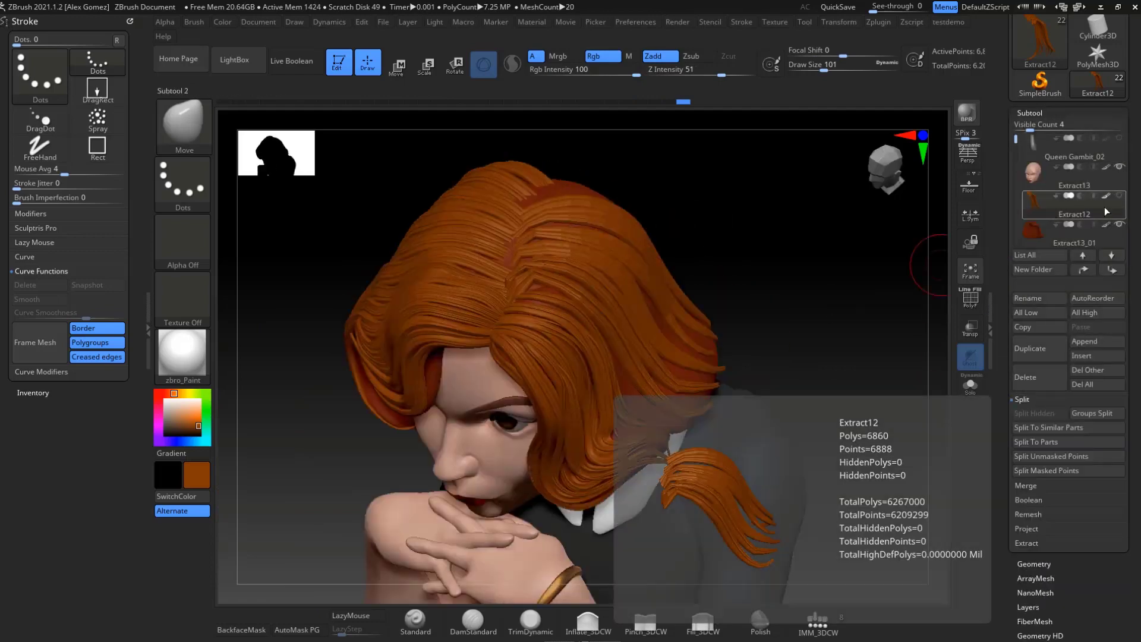